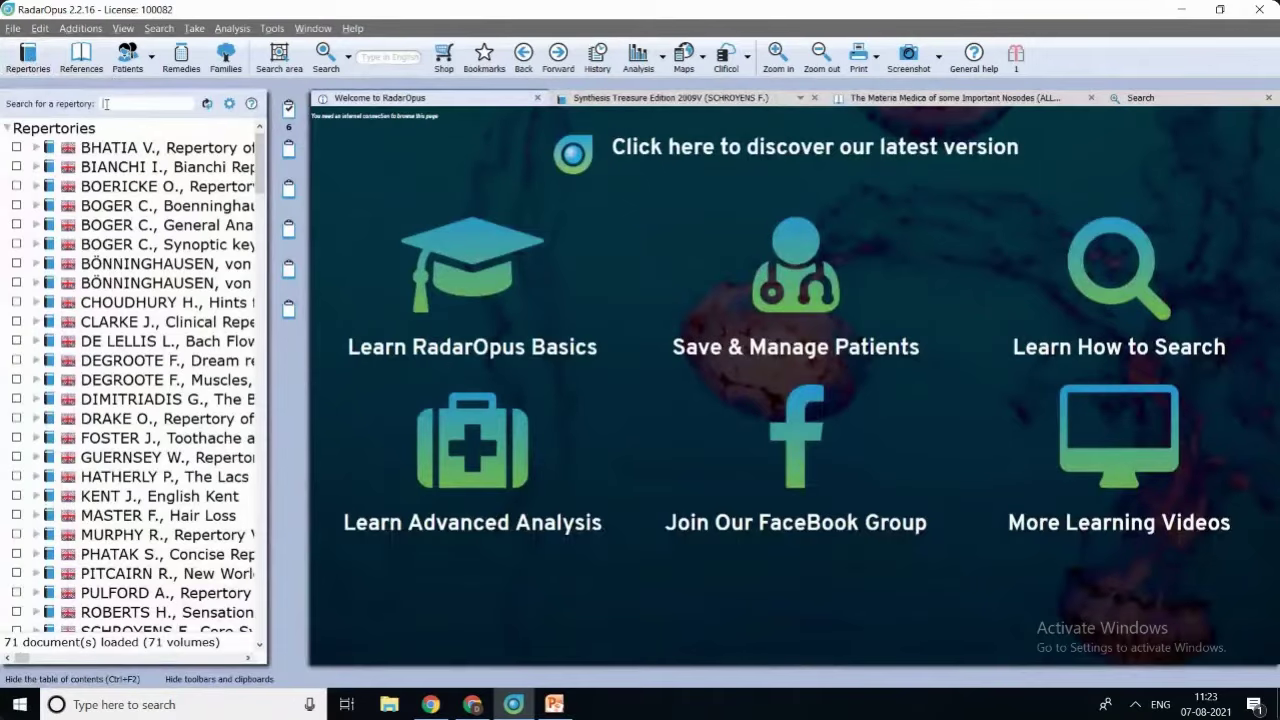
Filter the repertories by "syn" and open Schroyens' Synthesis Treasure Edition 2009V.
left_click(105, 103)
type("syn")
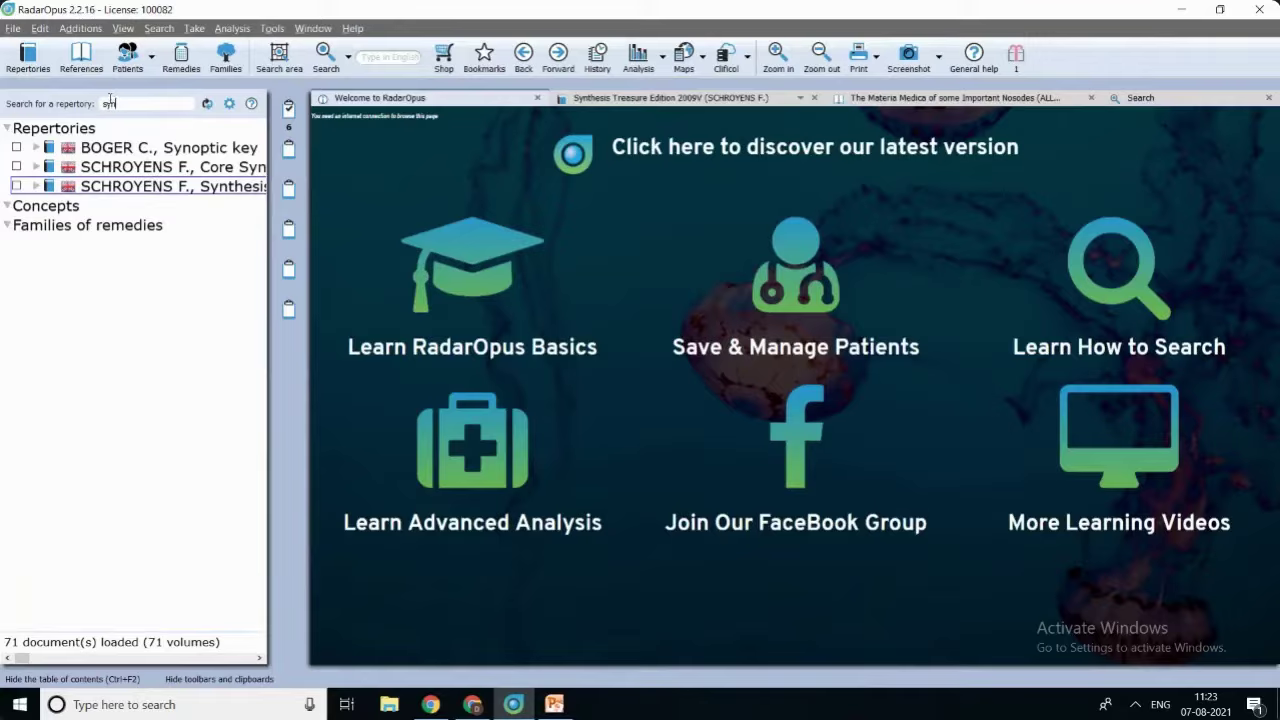
double_click(196, 196)
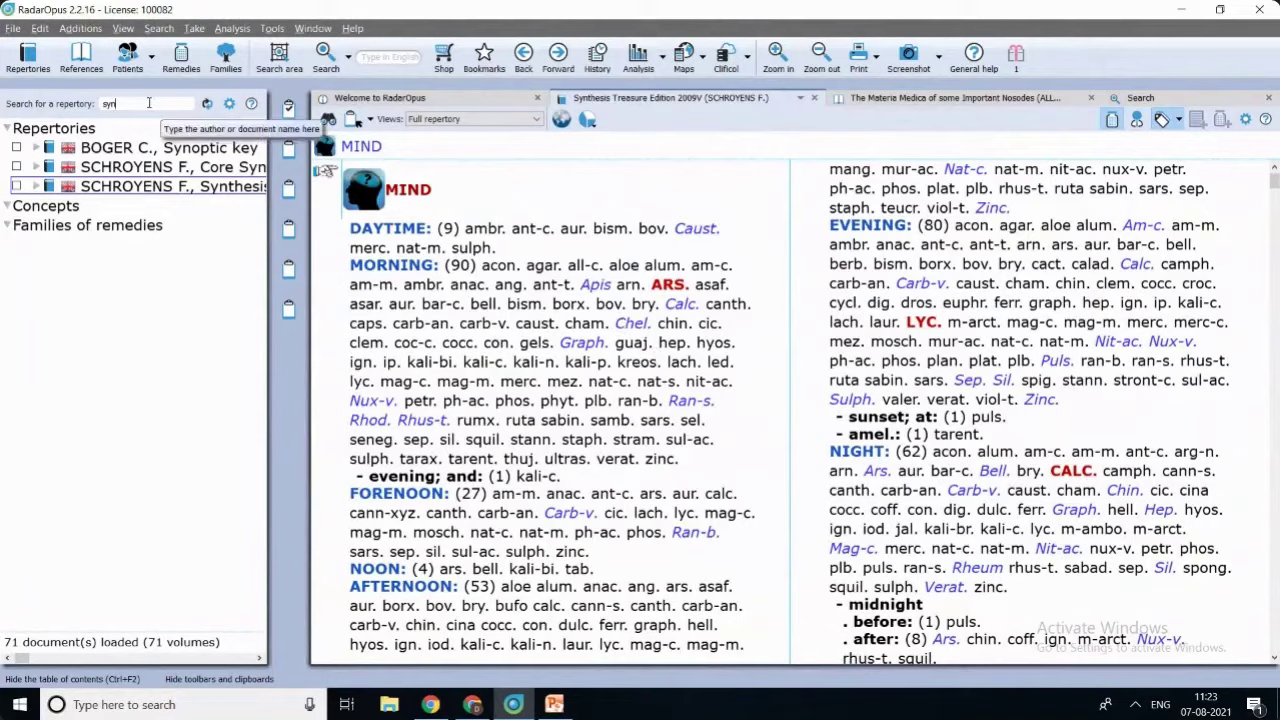
Replace the repertory filter with "ken" and open Kent's English repertory.
key("BackSpace")
key("BackSpace")
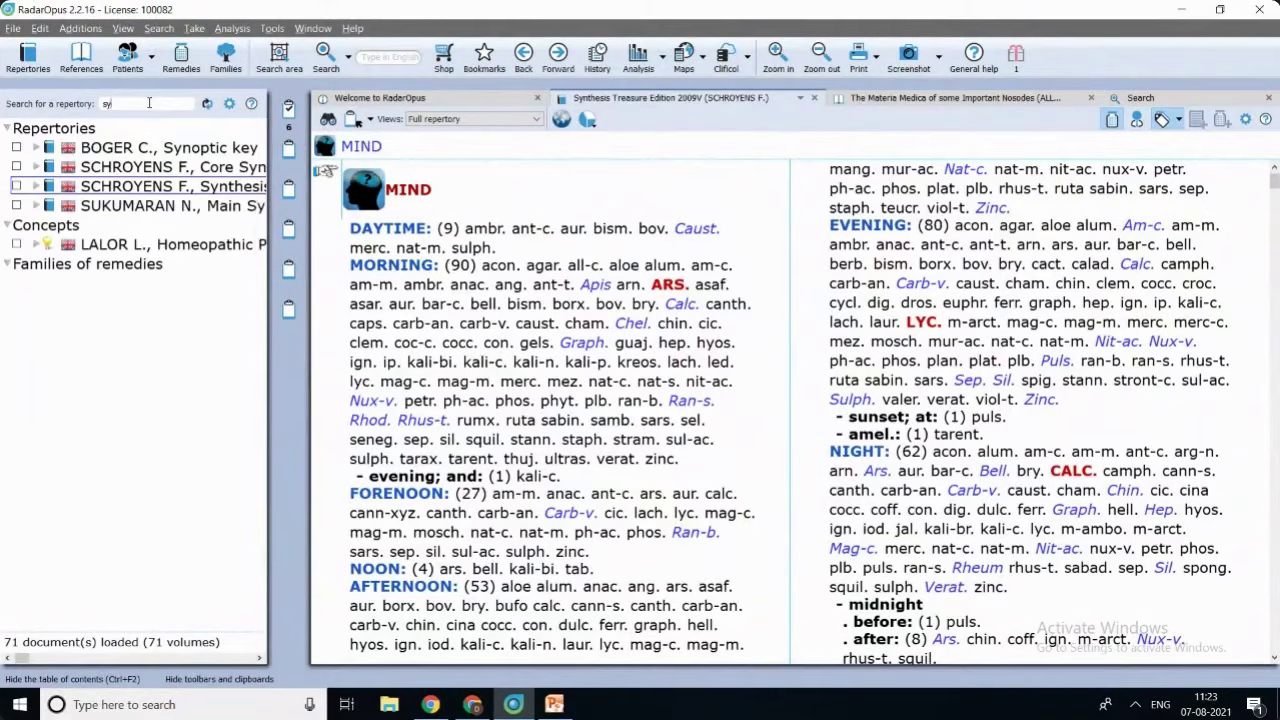
type("ken")
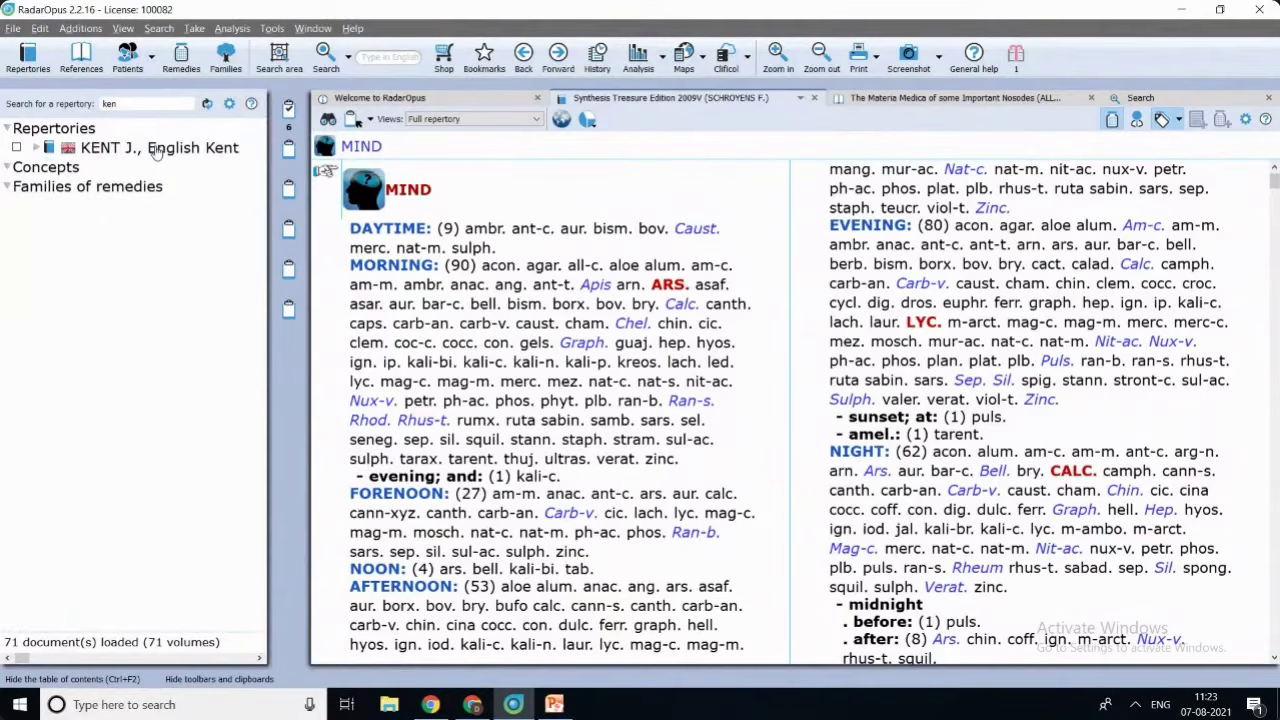
left_click(157, 150)
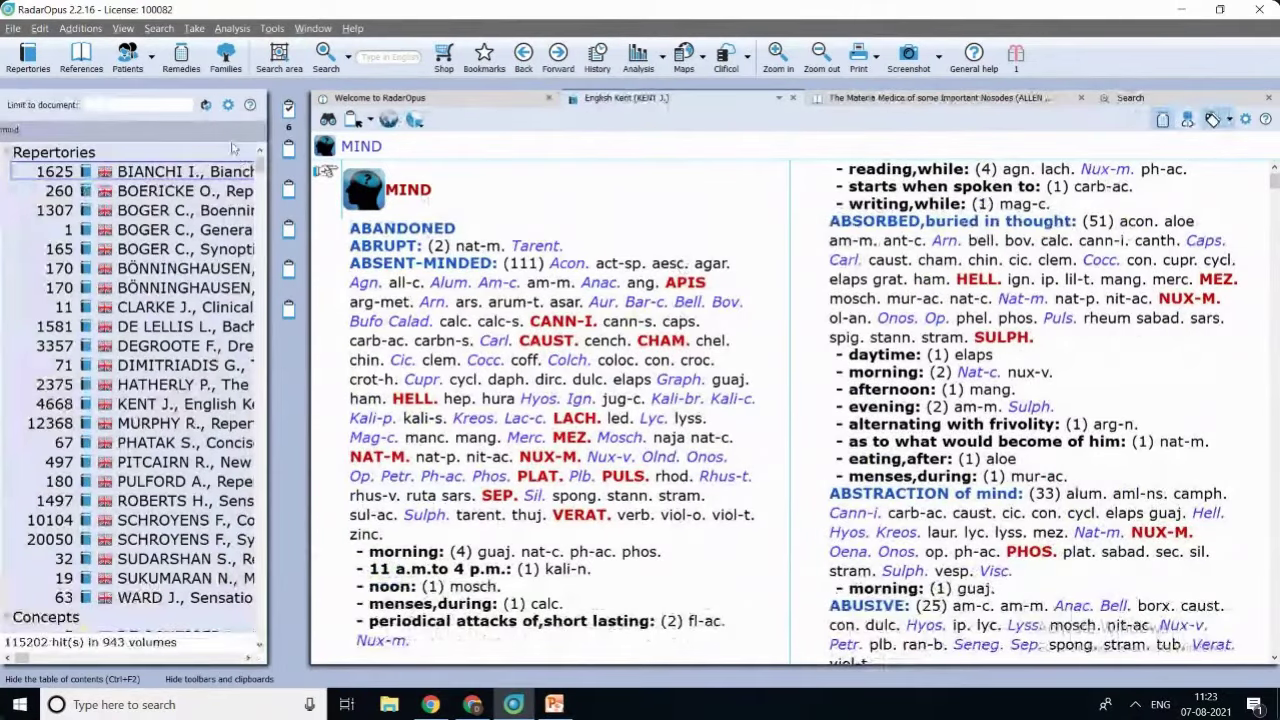
scroll(262, 305, "down", 15)
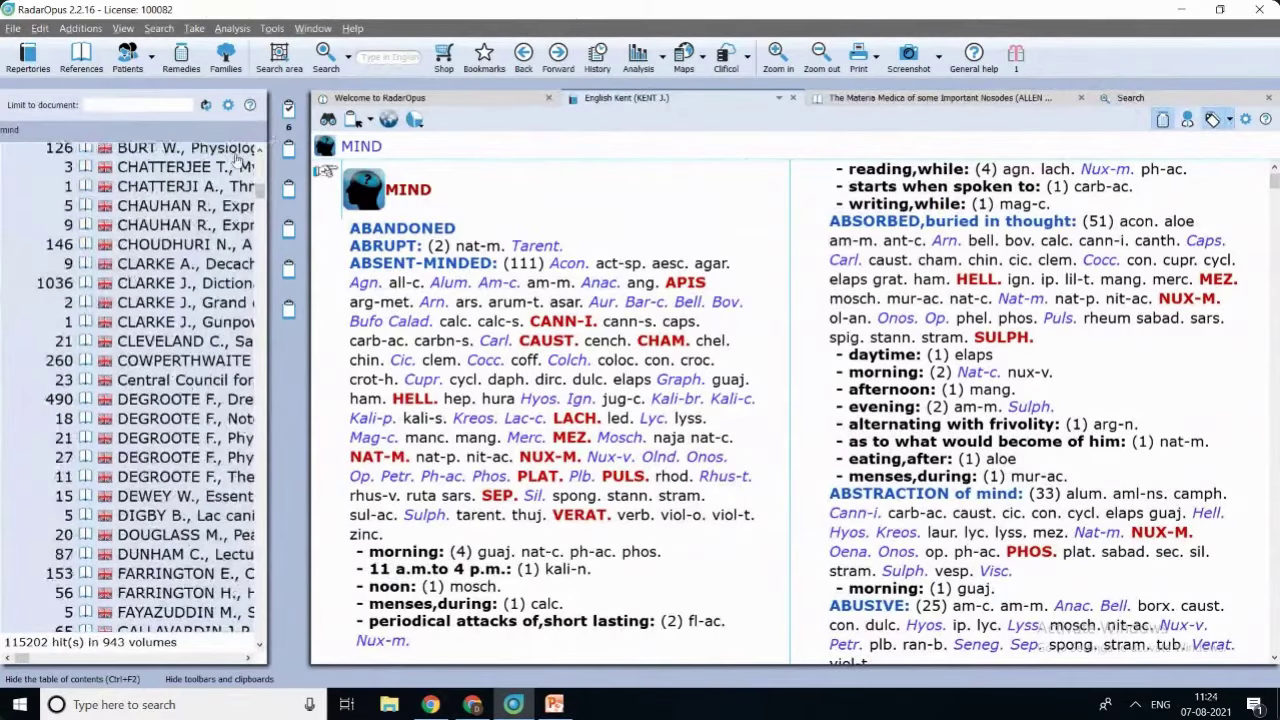
scroll(260, 168, "up", 1)
scroll(260, 168, "up", 2)
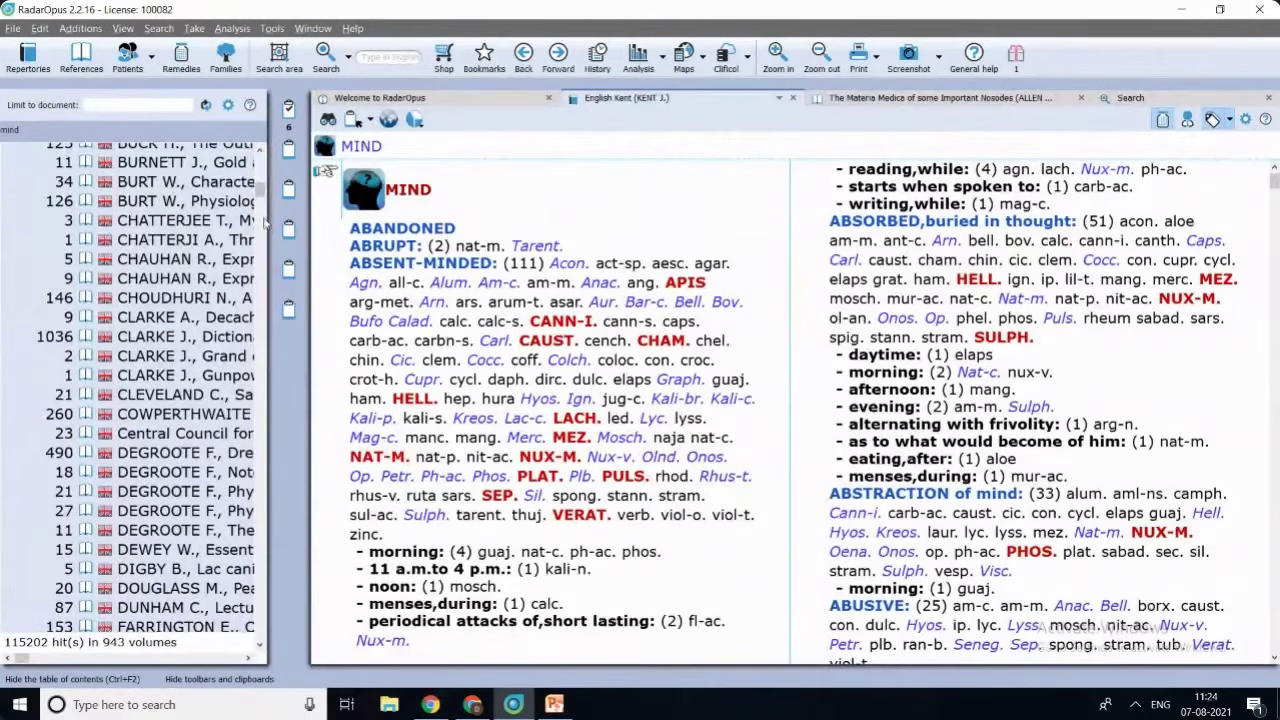
Return to the unfiltered list of repertories, collapse the Repertories group and open Petrucci's Children concepts.
left_click(26, 56)
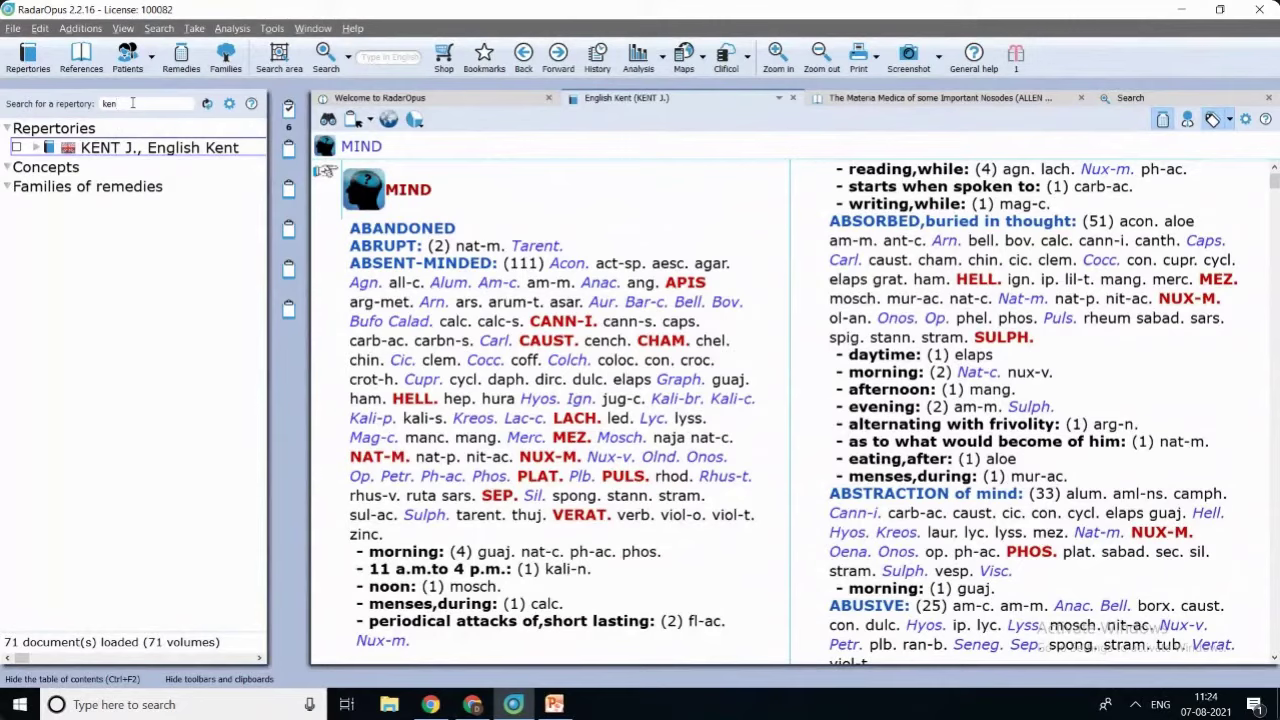
key("BackSpace")
key("BackSpace")
key("BackSpace")
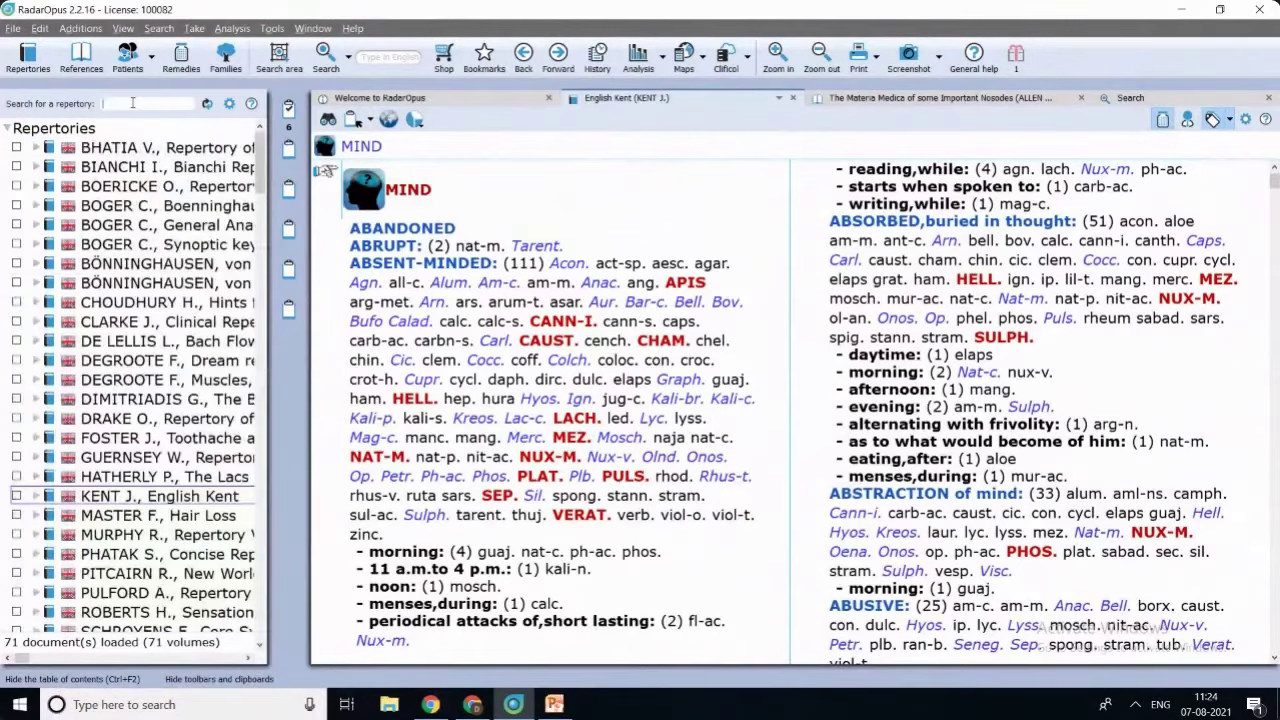
left_click(7, 129)
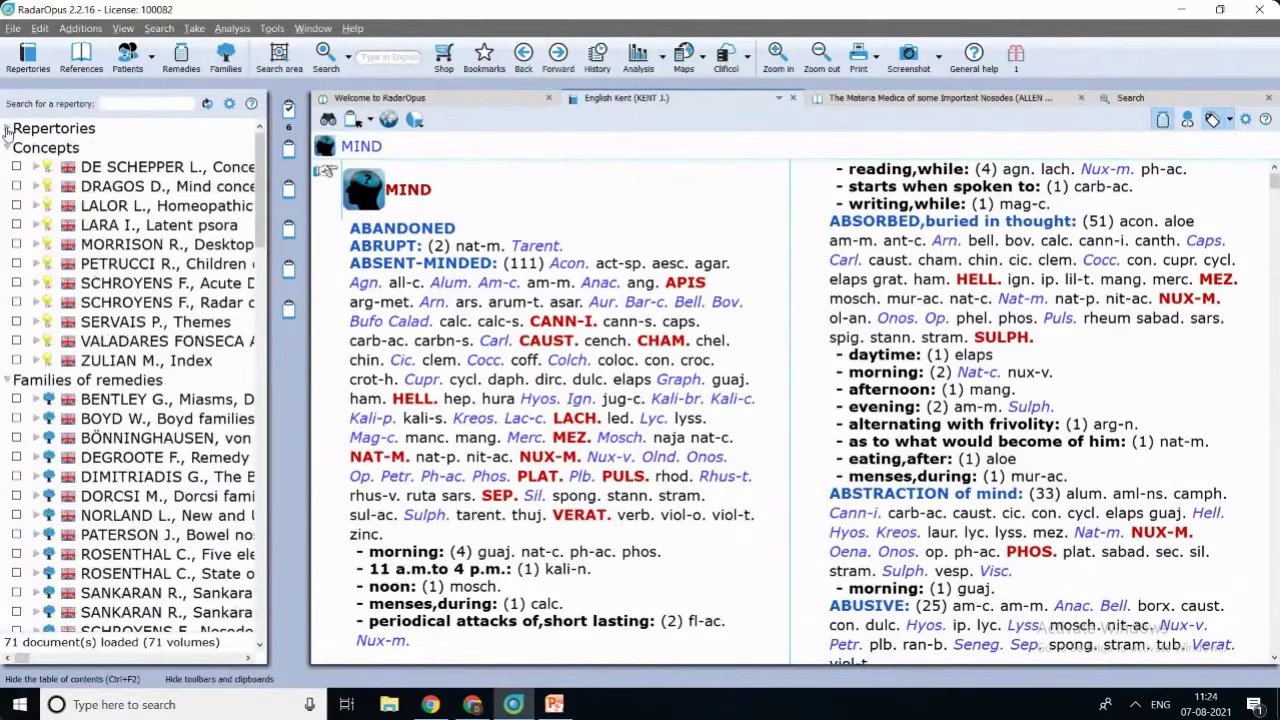
double_click(172, 263)
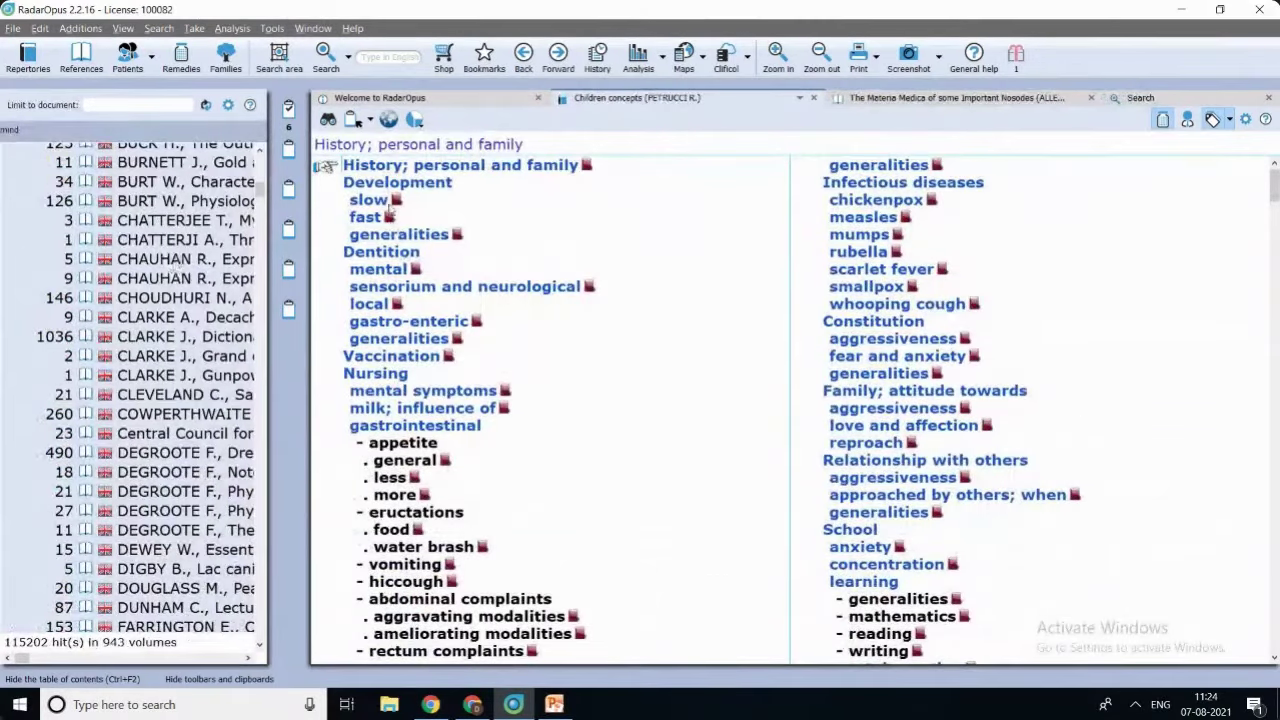
Look through the associated rubrics of the "slow" entry under Development.
mouse_move(396, 202)
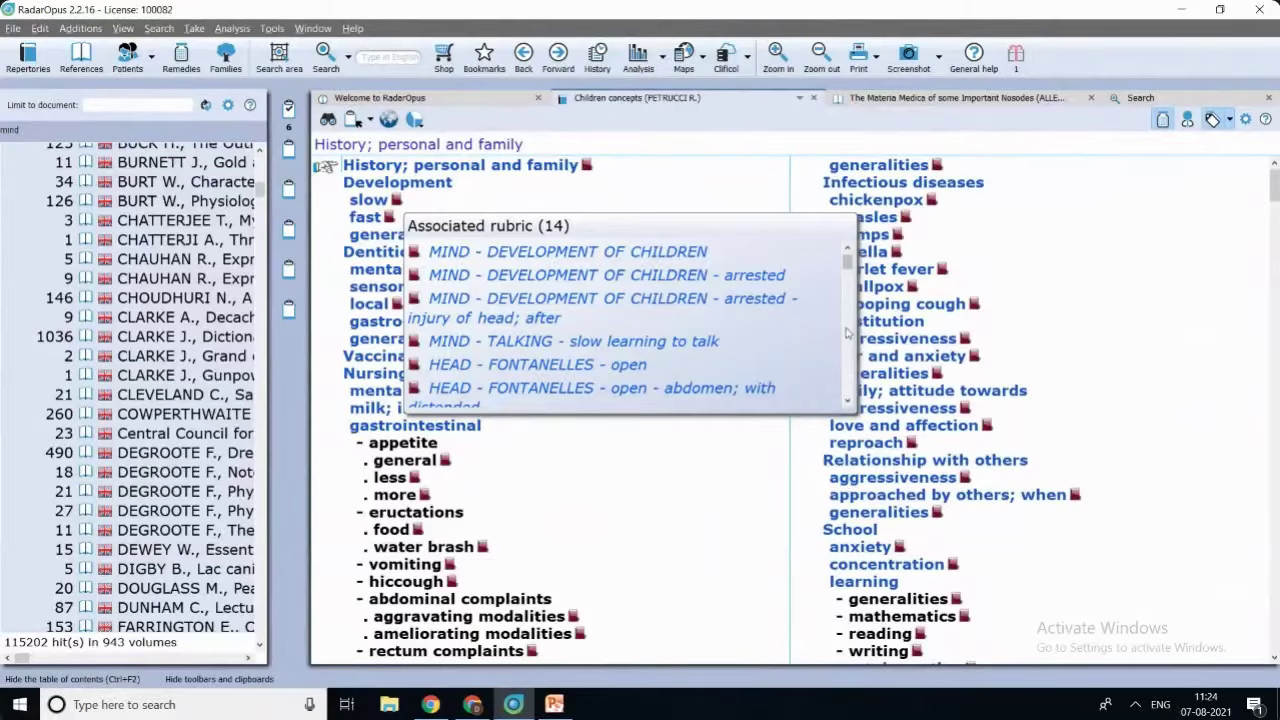
scroll(847, 332, "down", 3)
scroll(840, 320, "up", 3)
scroll(830, 300, "down", 3)
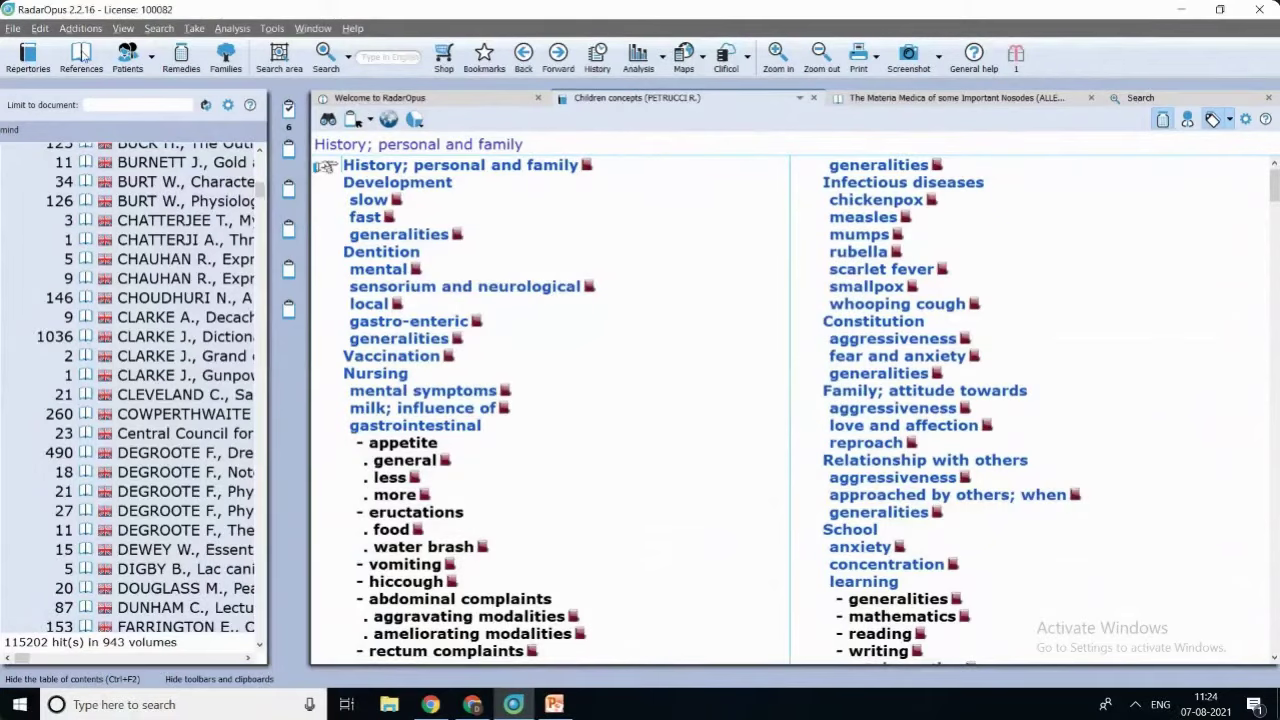
Bring back the list of repertories and collapse its Concepts and Families of remedies groups.
left_click(30, 58)
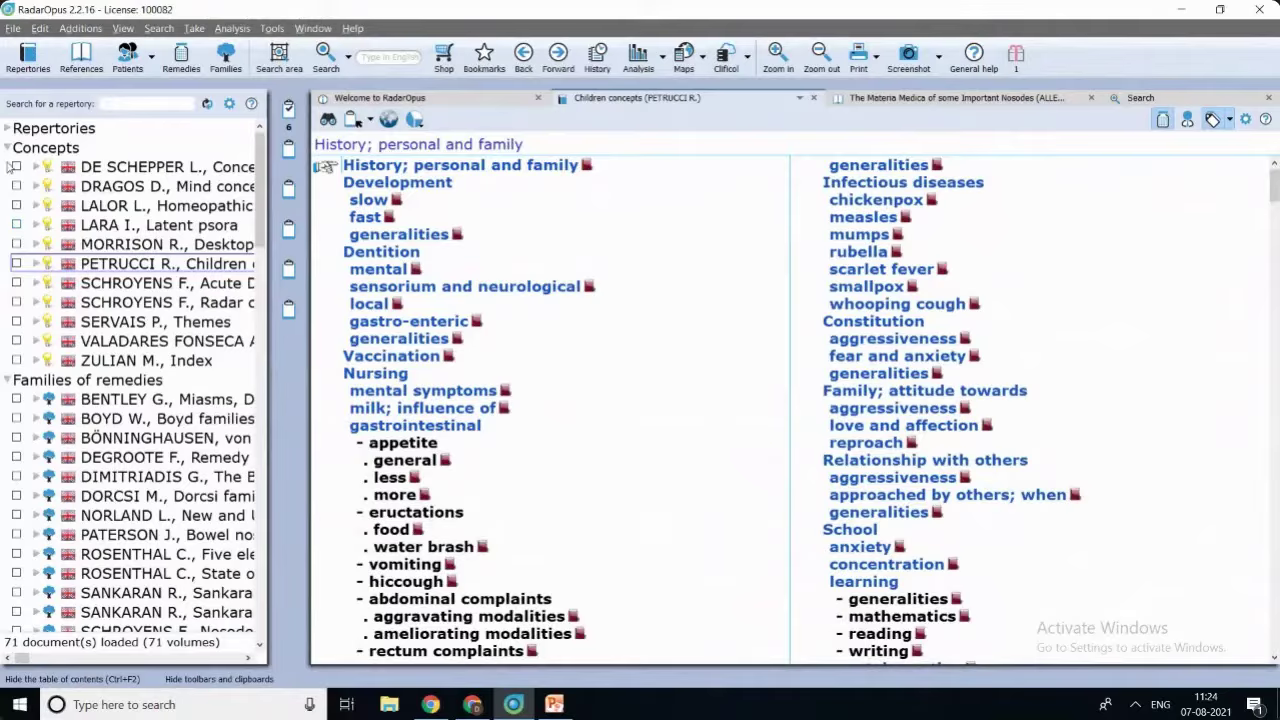
left_click(7, 147)
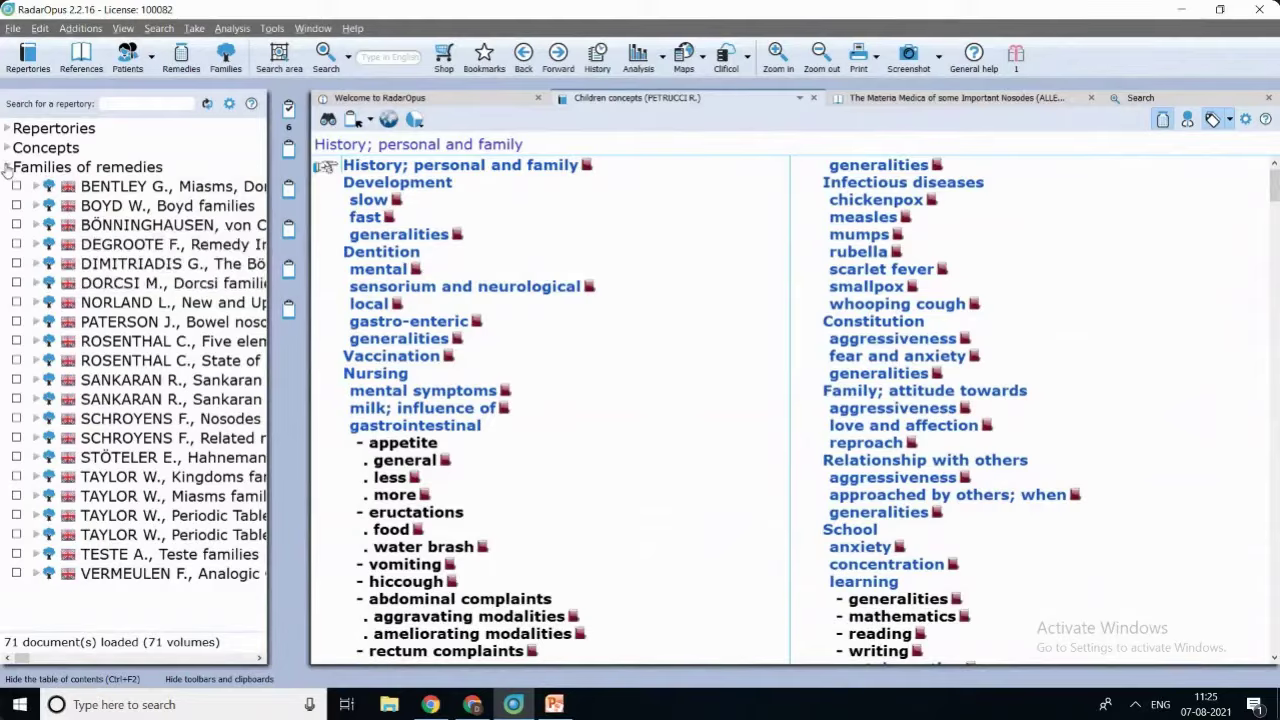
left_click(7, 167)
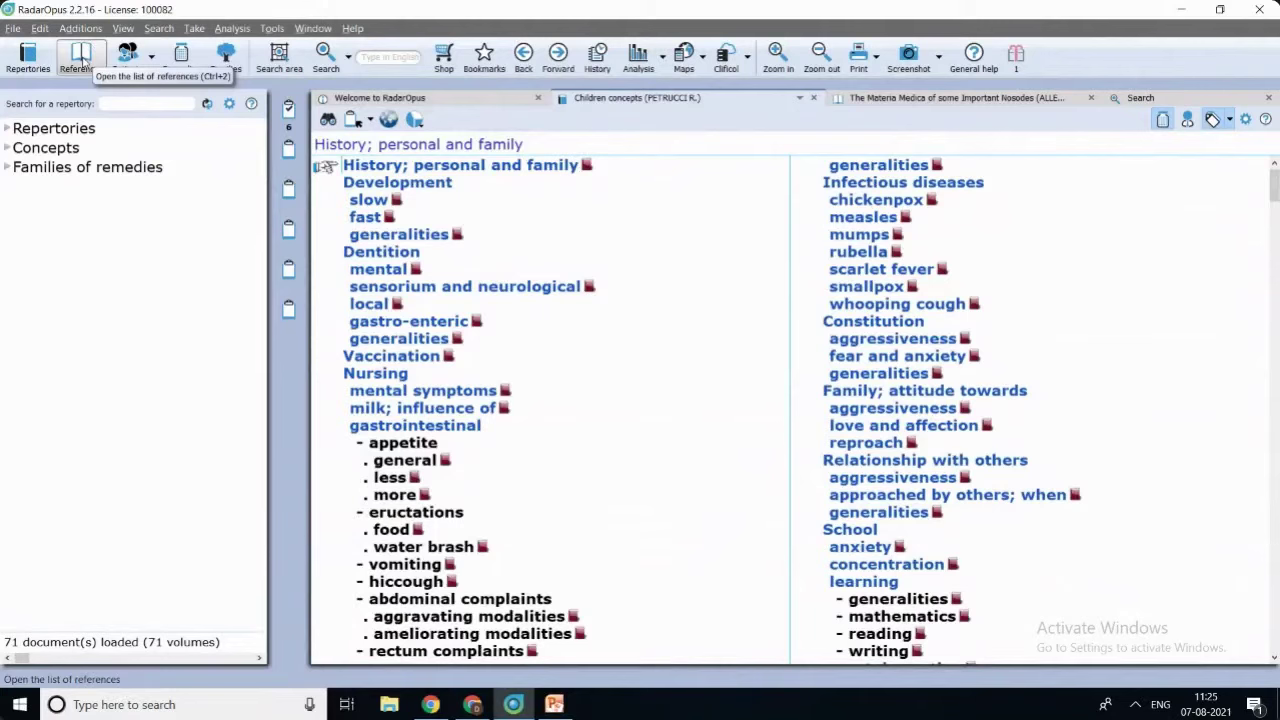
Filter the list of references by "boe" and open Boericke's Pocket Manual of Homeopathic Materia Medica.
left_click(84, 62)
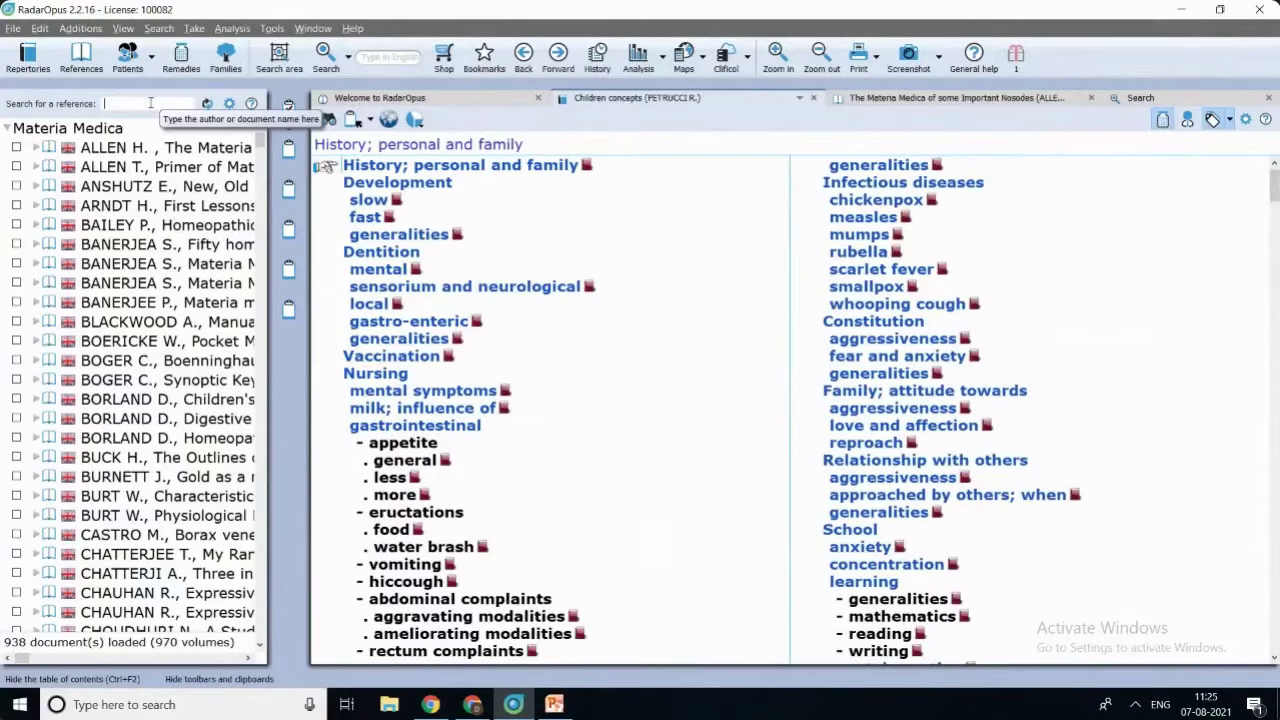
type("boe")
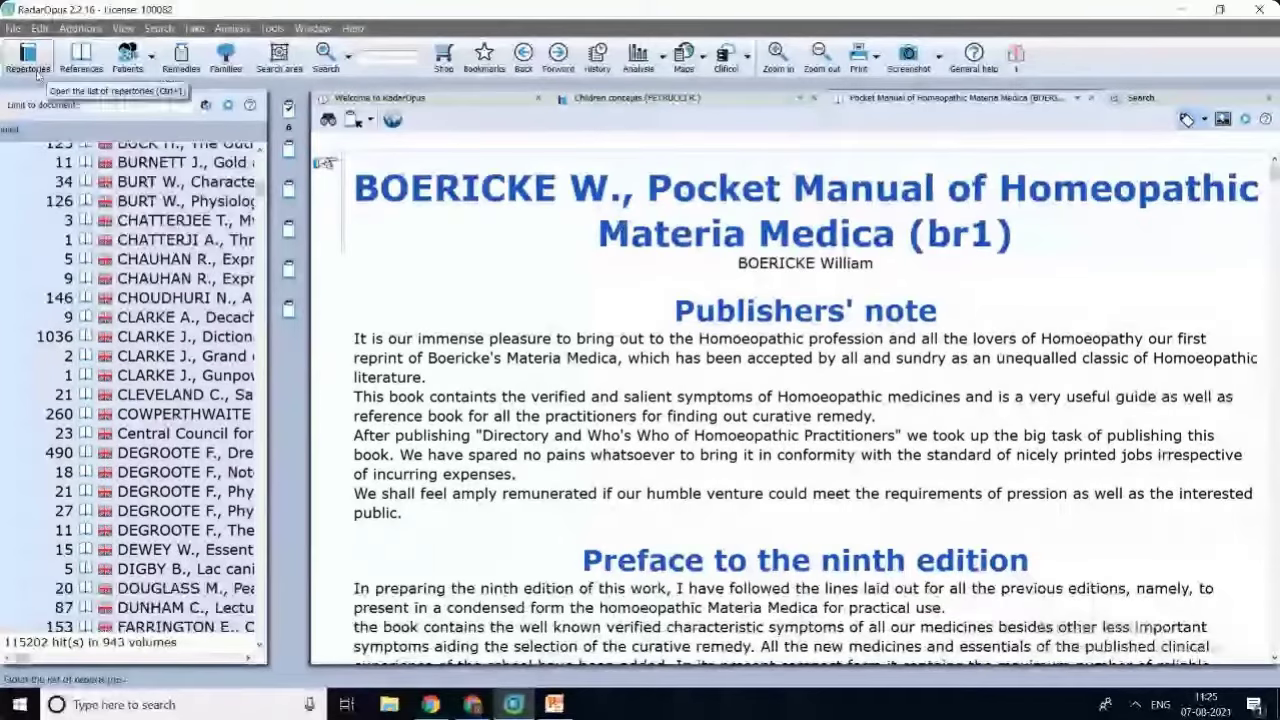
Return to the references, replace the filter with "fa" and open E. A. Farrington's Clinical Materia Medica.
left_click(81, 60)
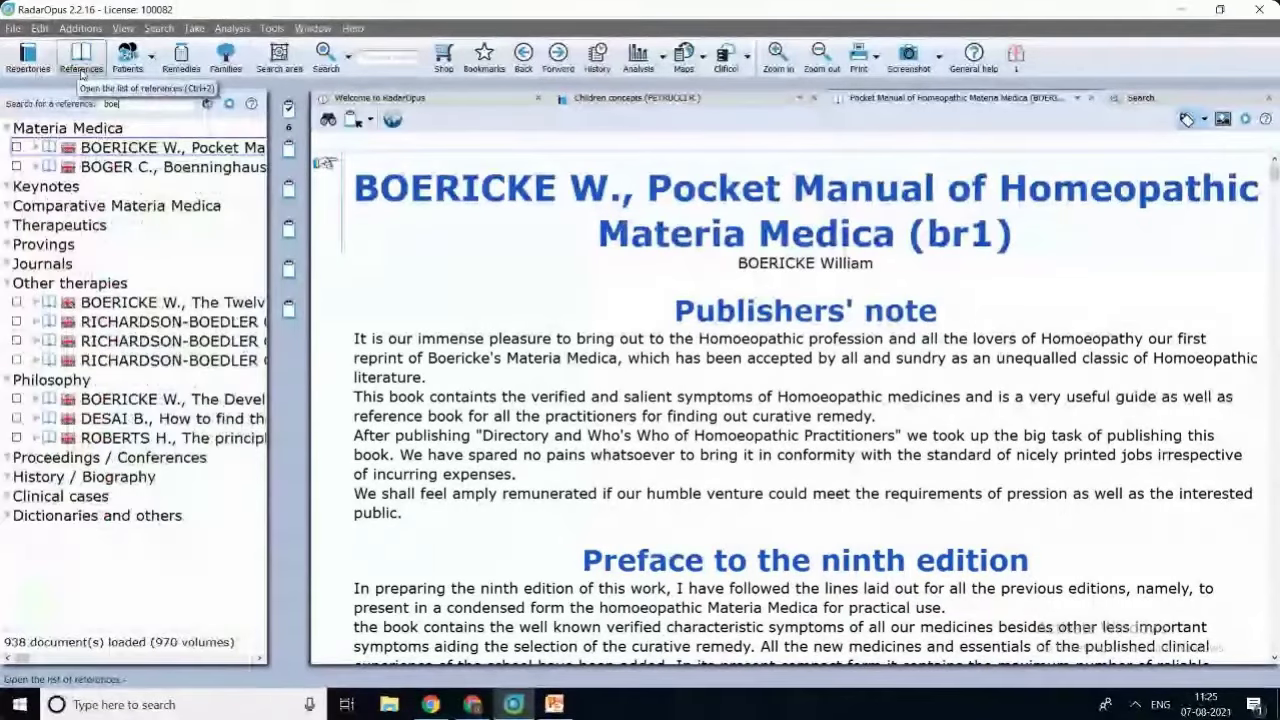
left_click(139, 104)
key("BackSpace")
key("BackSpace")
key("BackSpace")
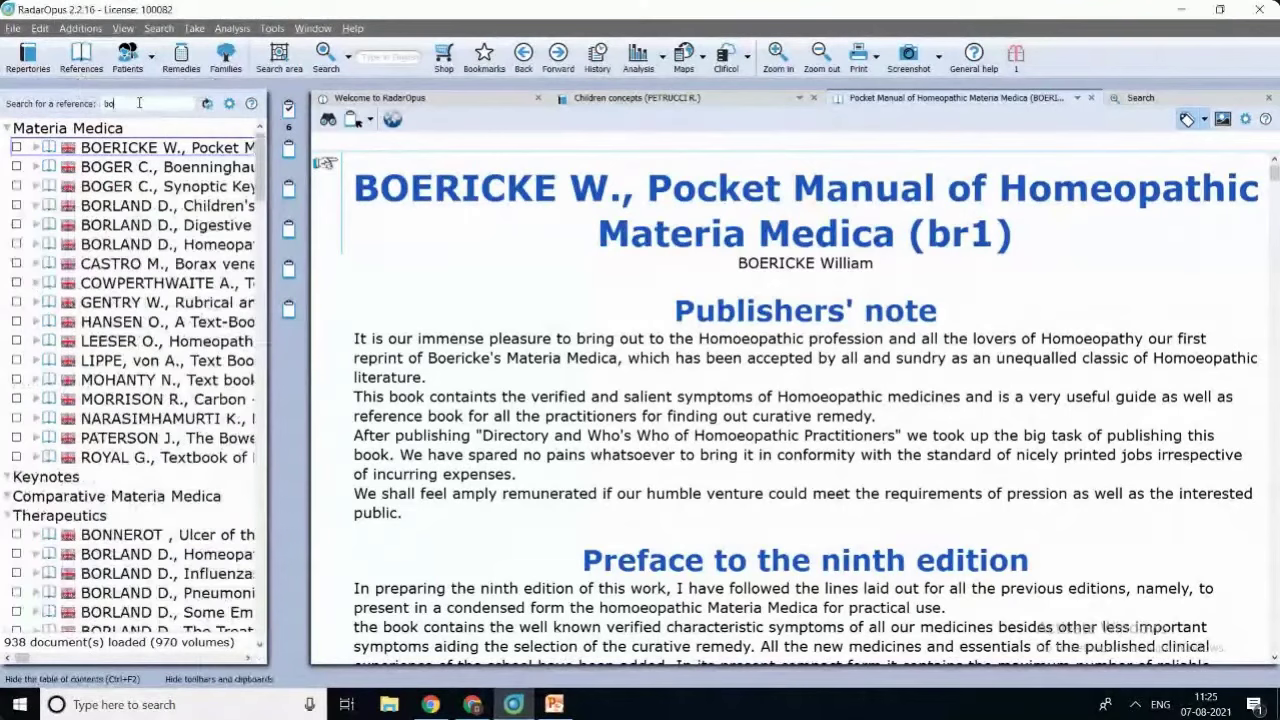
type("fa")
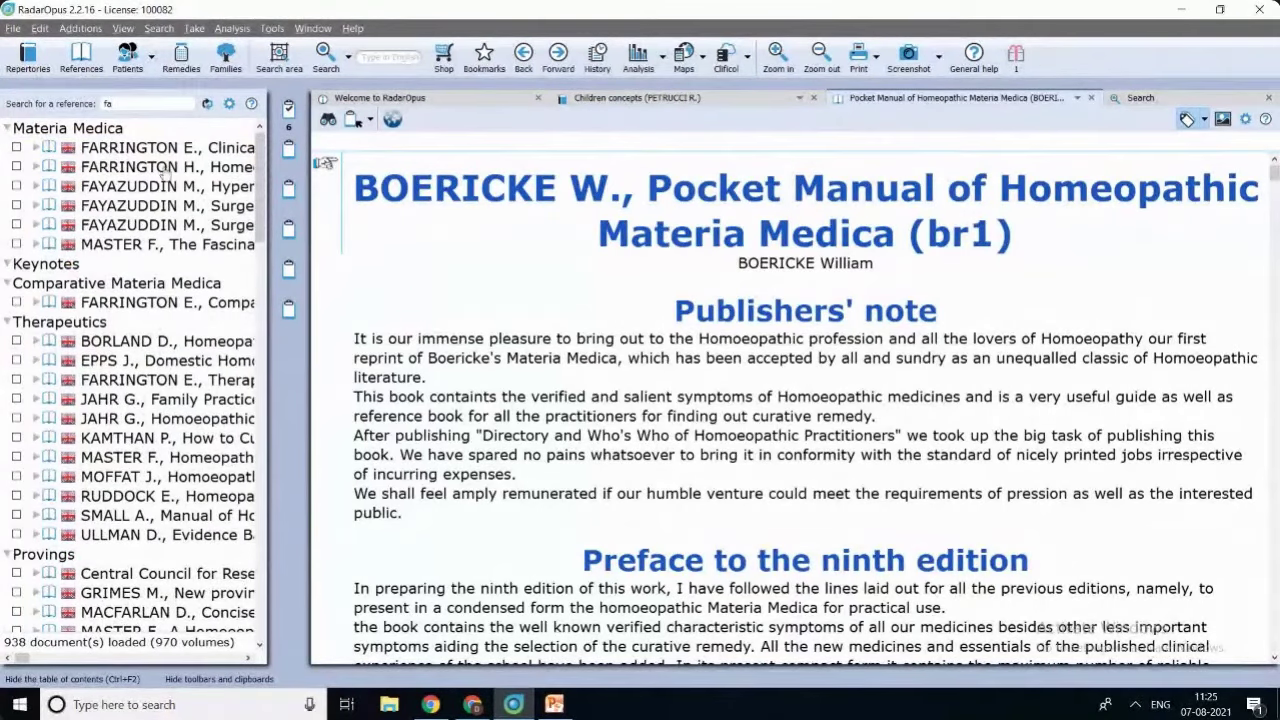
left_click(163, 147)
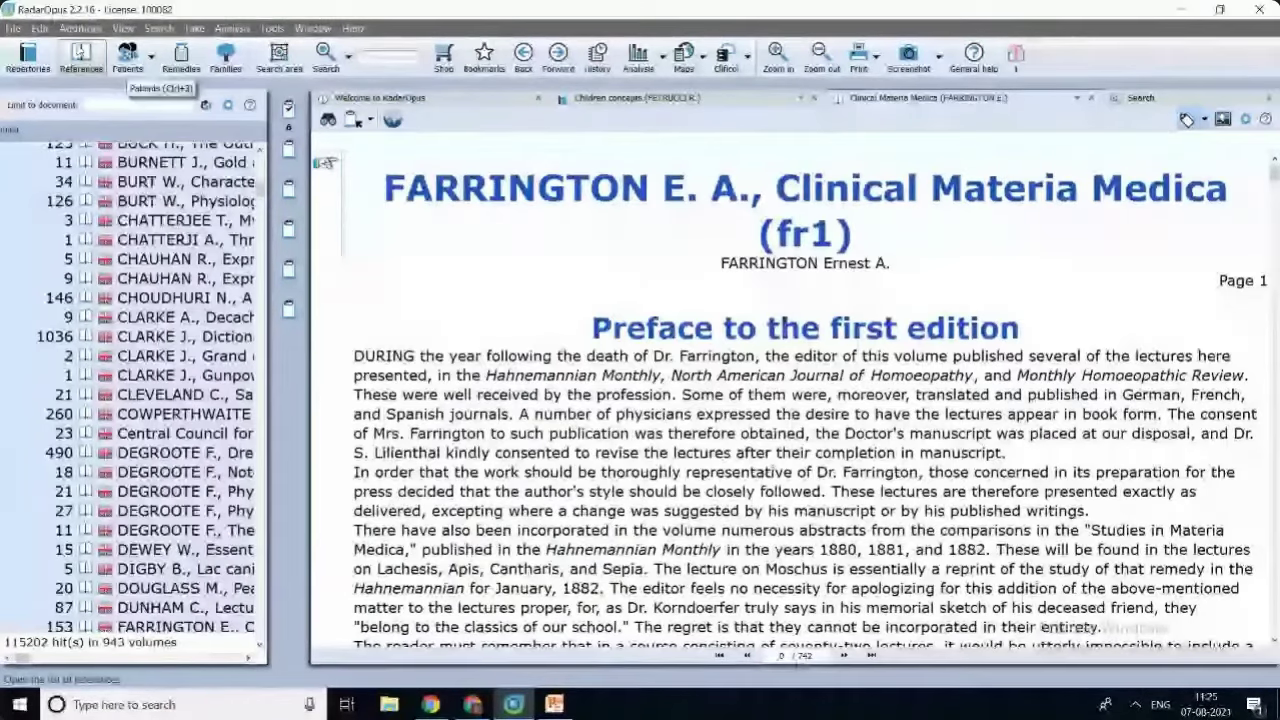
Bring back the list of references and clear its search filter.
left_click(80, 52)
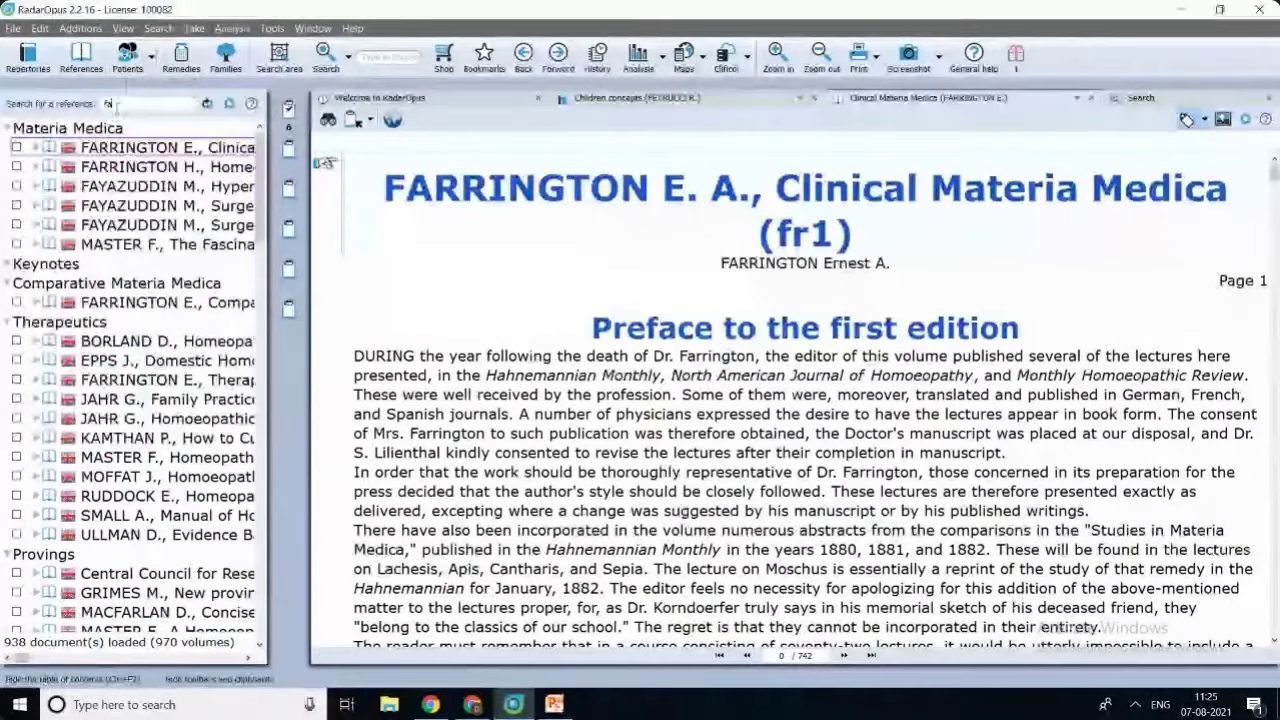
key("BackSpace")
key("BackSpace")
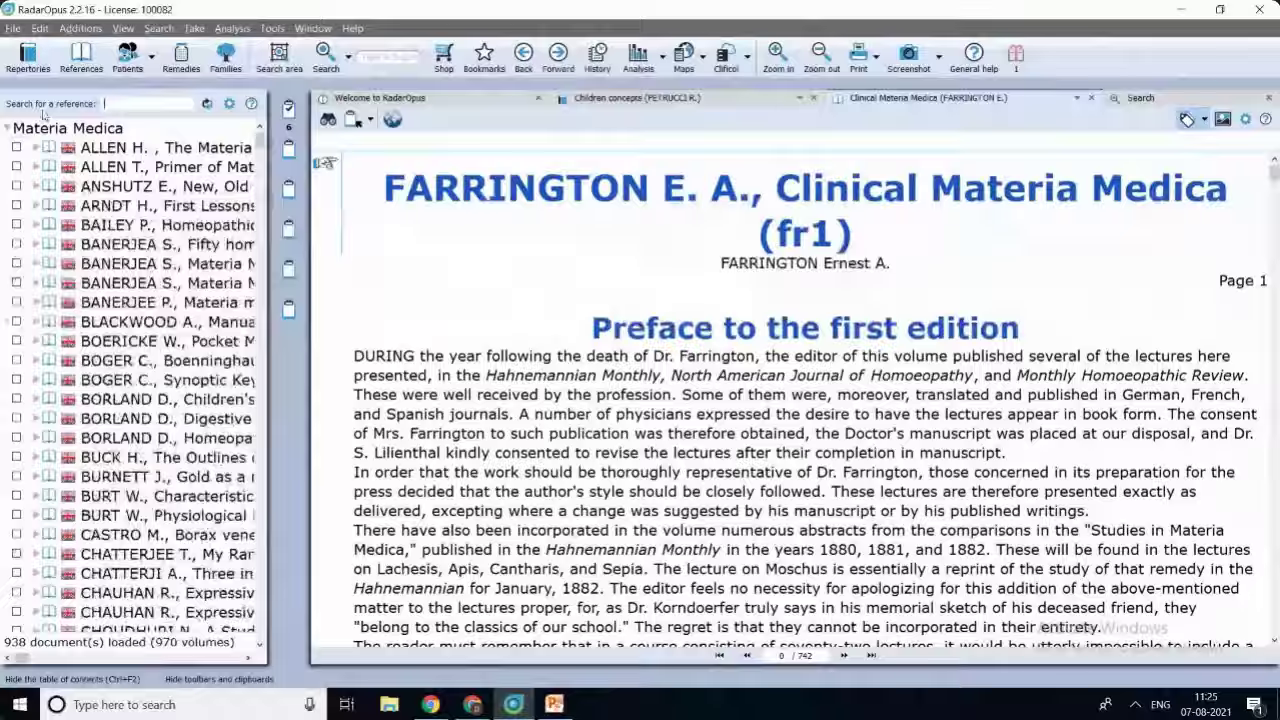
Collapse every reference category, from Materia Medica through Dictionaries and others.
left_click(8, 130)
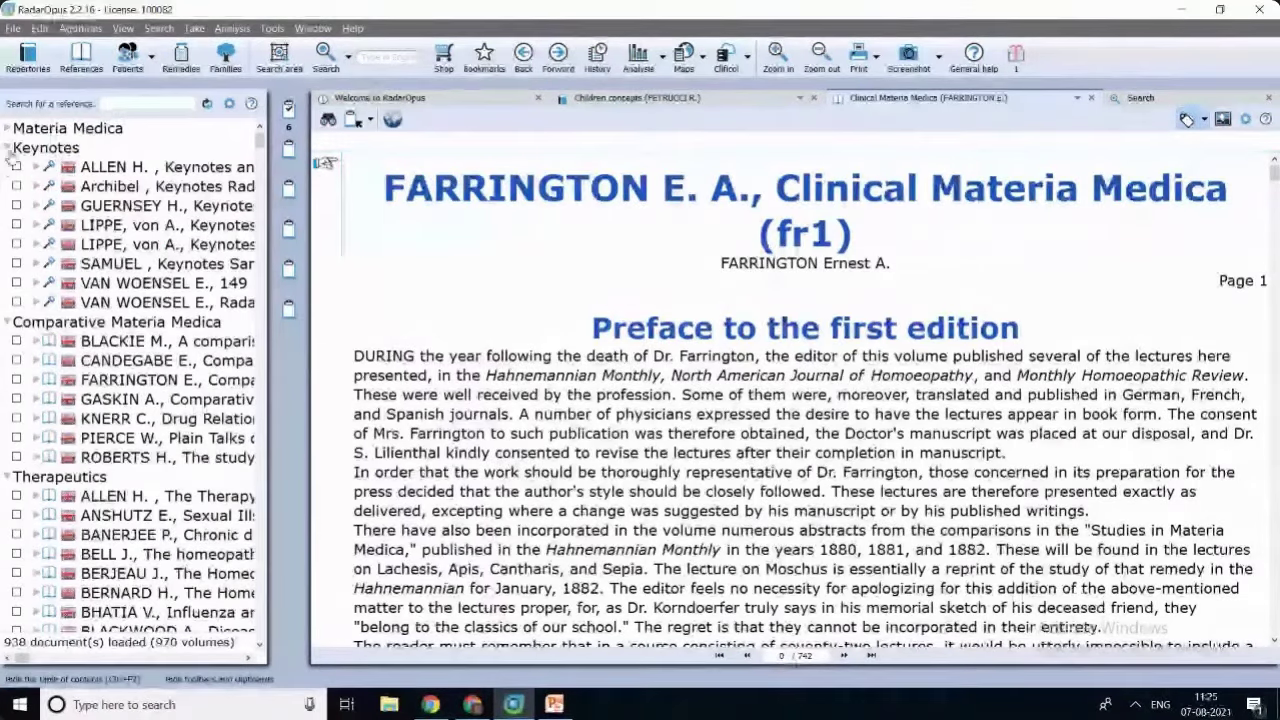
left_click(8, 148)
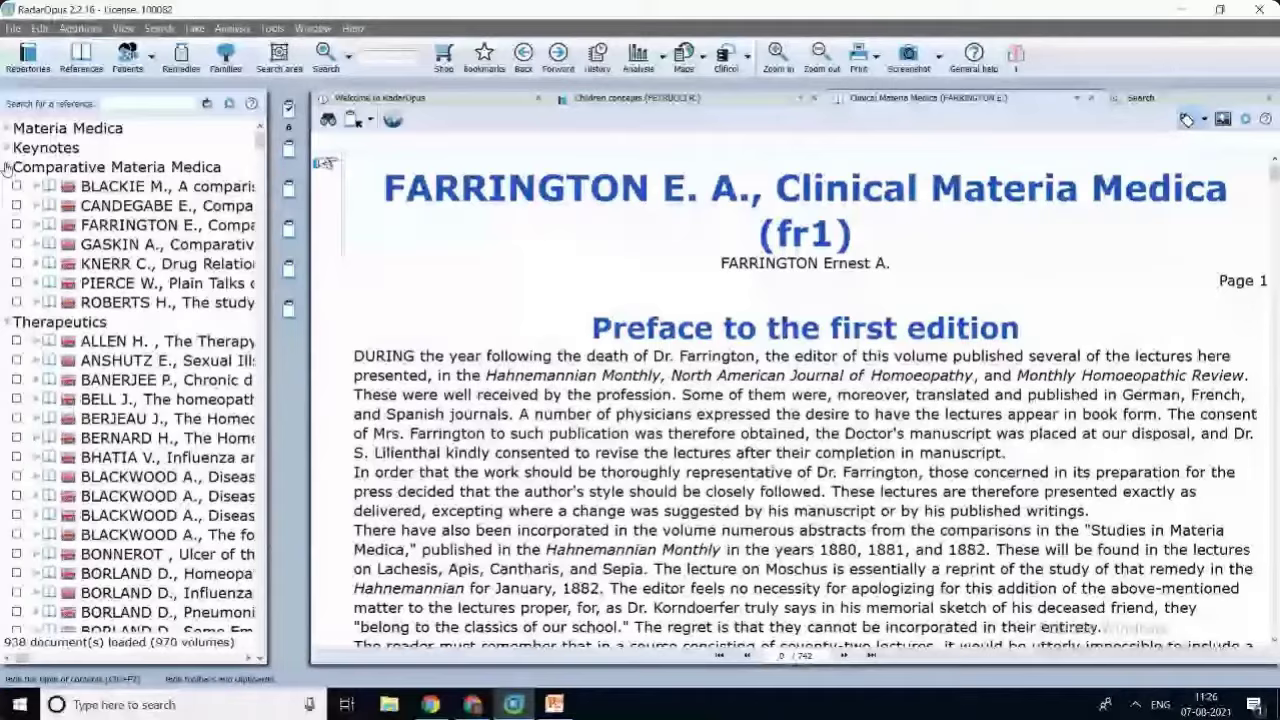
left_click(8, 167)
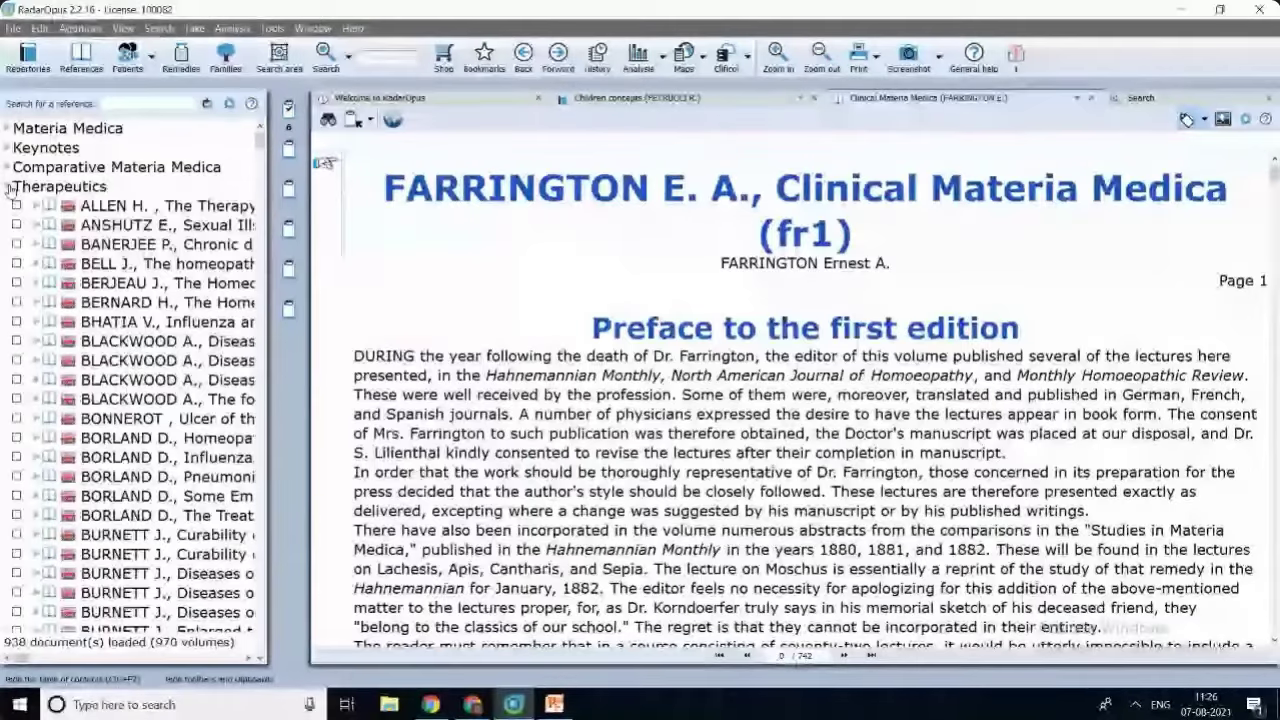
left_click(8, 187)
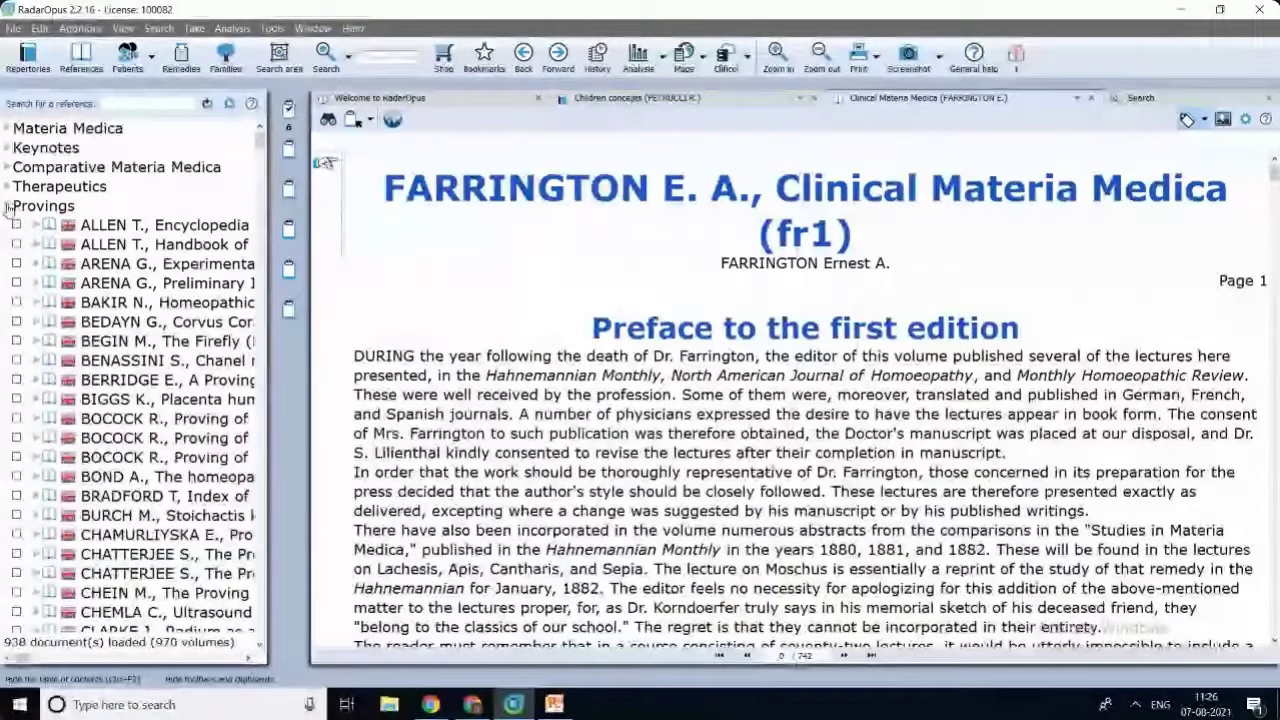
left_click(8, 206)
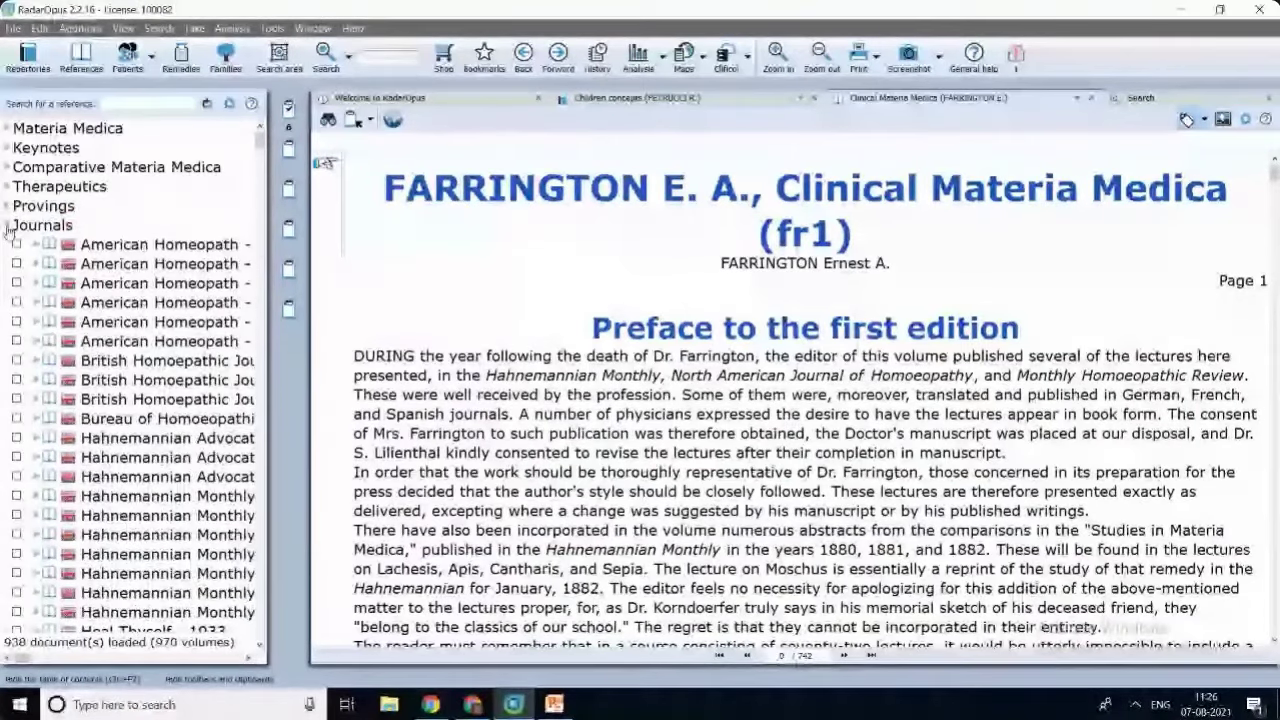
left_click(8, 225)
left_click(8, 245)
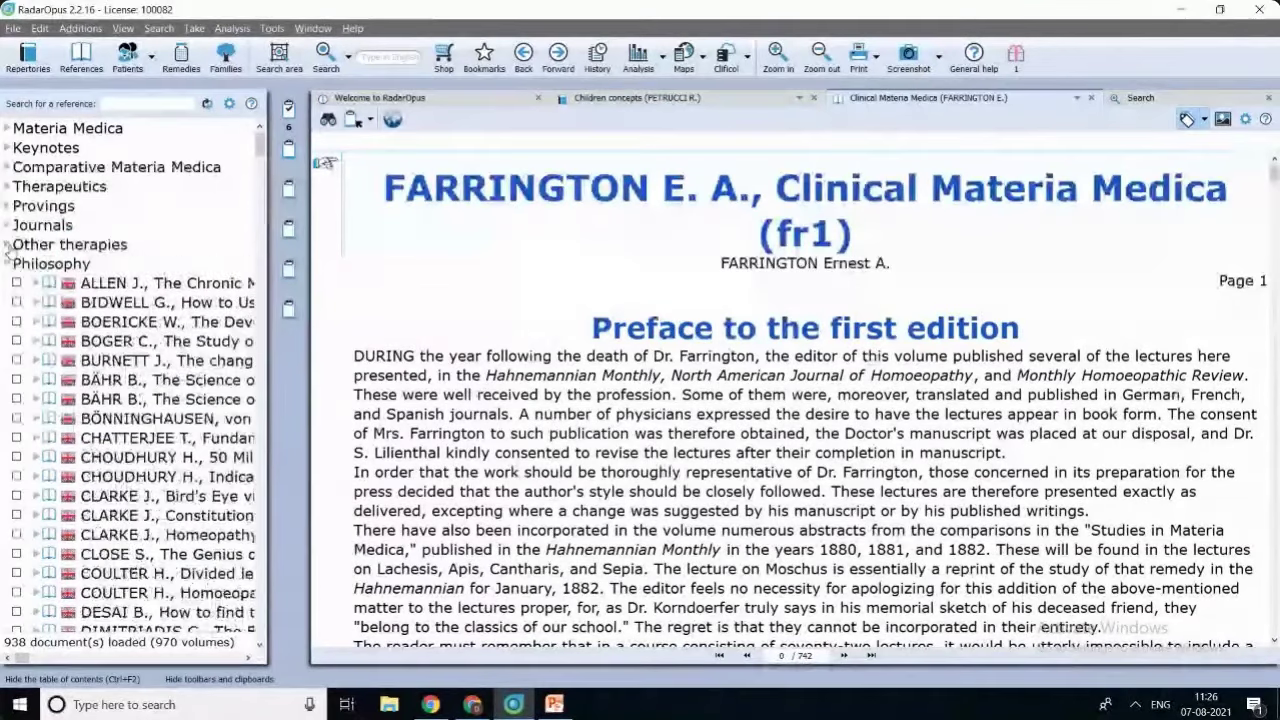
left_click(8, 264)
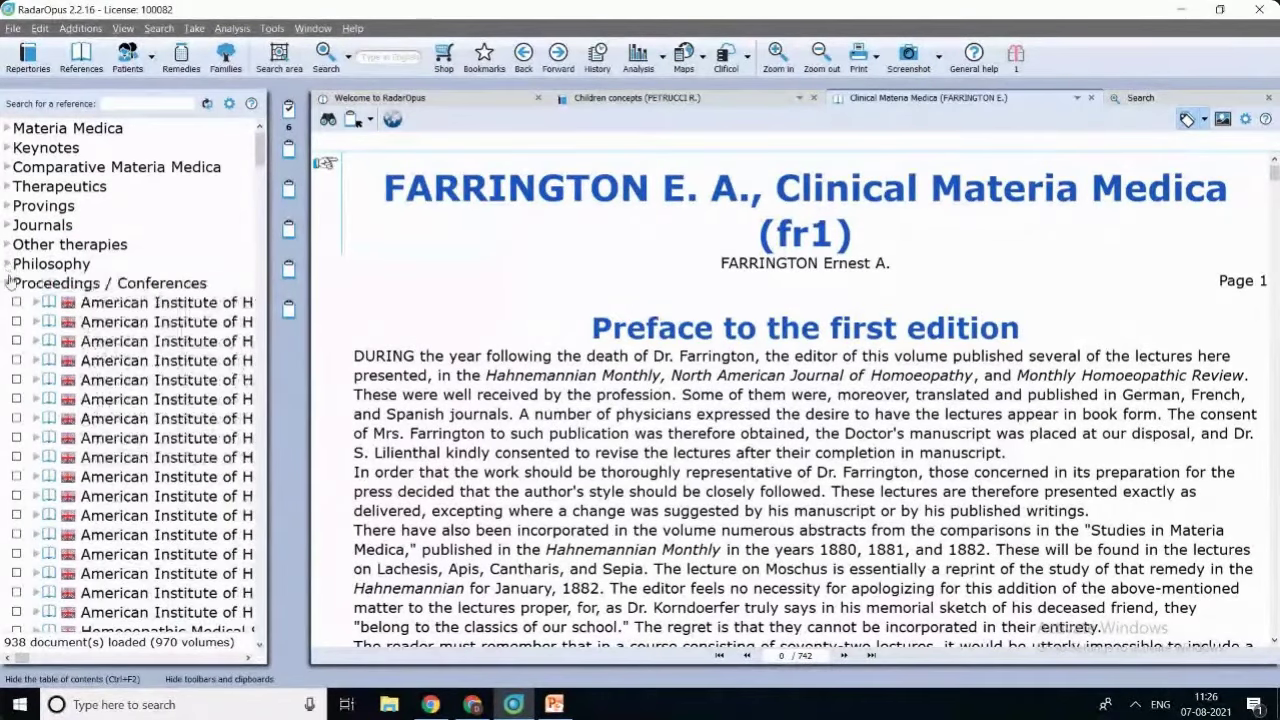
left_click(8, 284)
left_click(8, 303)
left_click(8, 322)
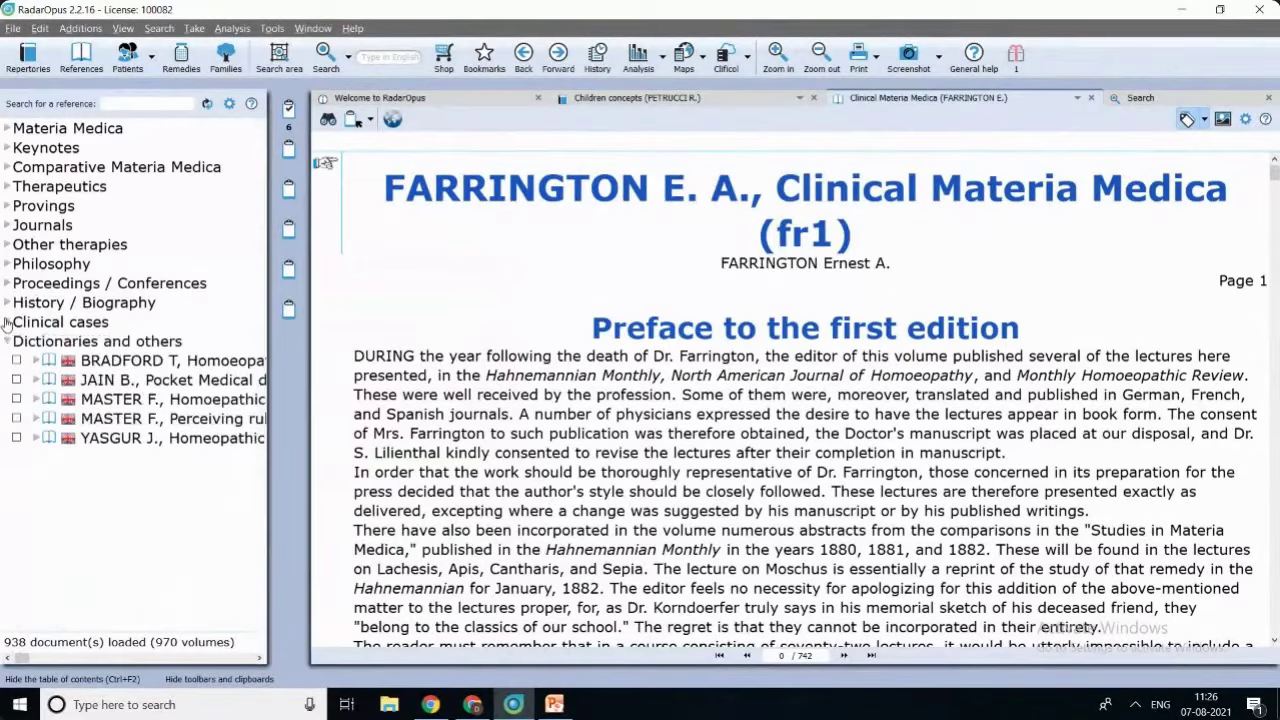
left_click(8, 342)
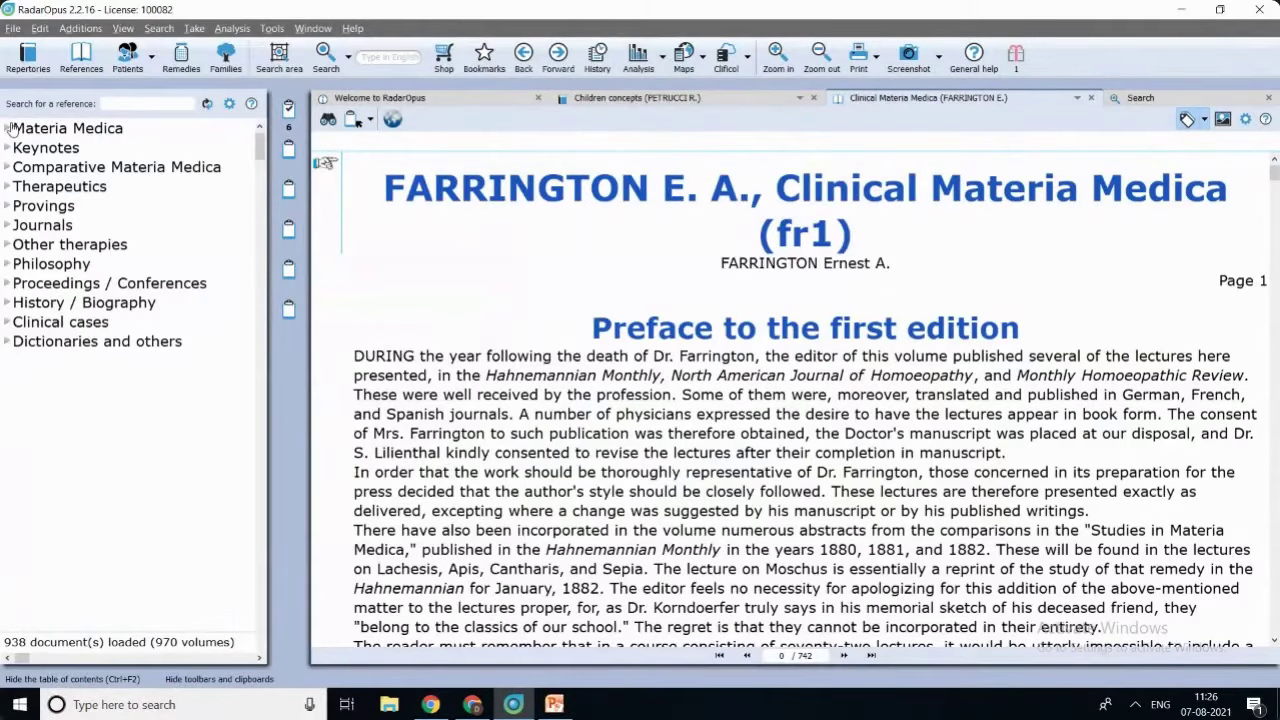
Expand the Materia Medica category and dismiss its context options without choosing one.
left_click(9, 128)
right_click(12, 127)
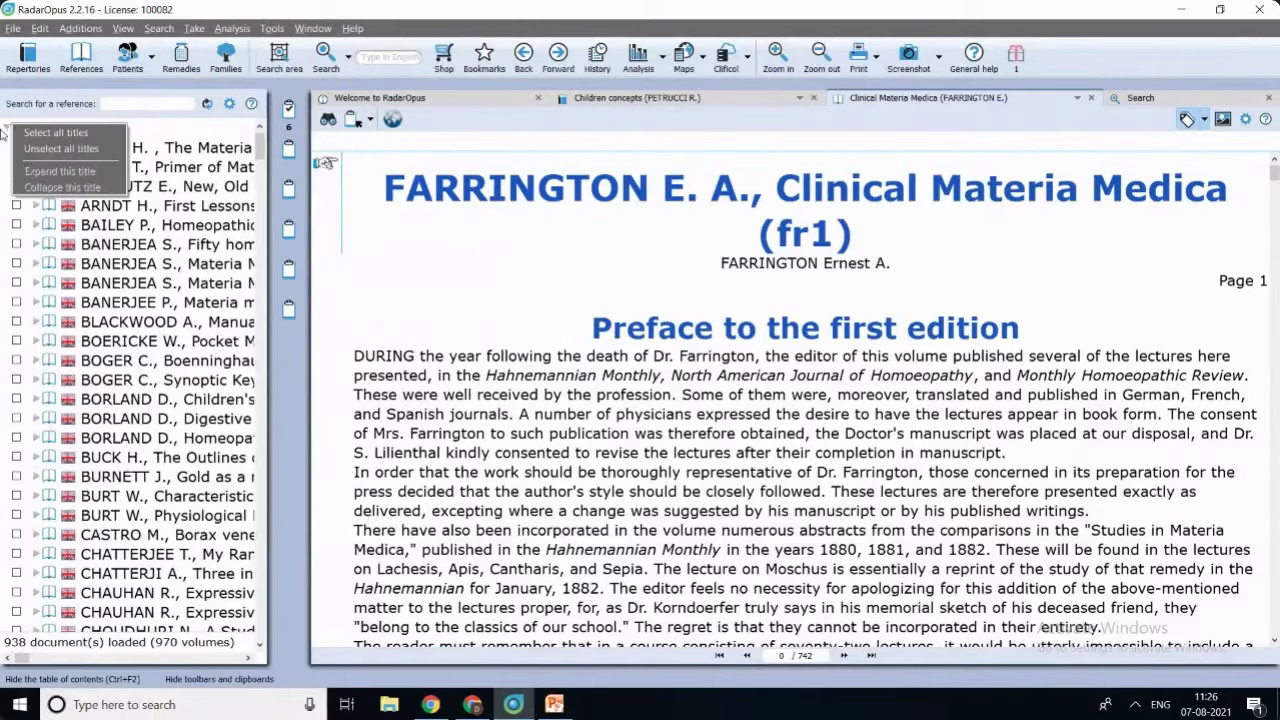
left_click(9, 128)
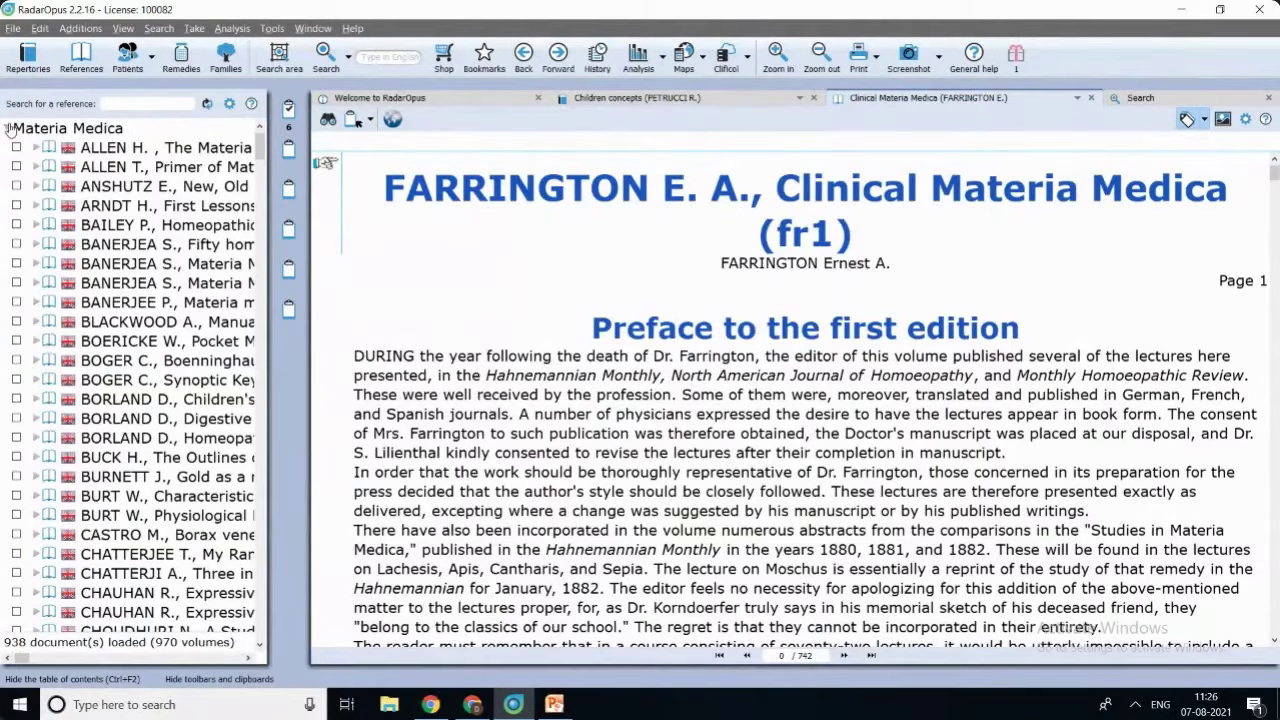
Collapse the Materia Medica category and bring up the list of patients.
left_click(9, 128)
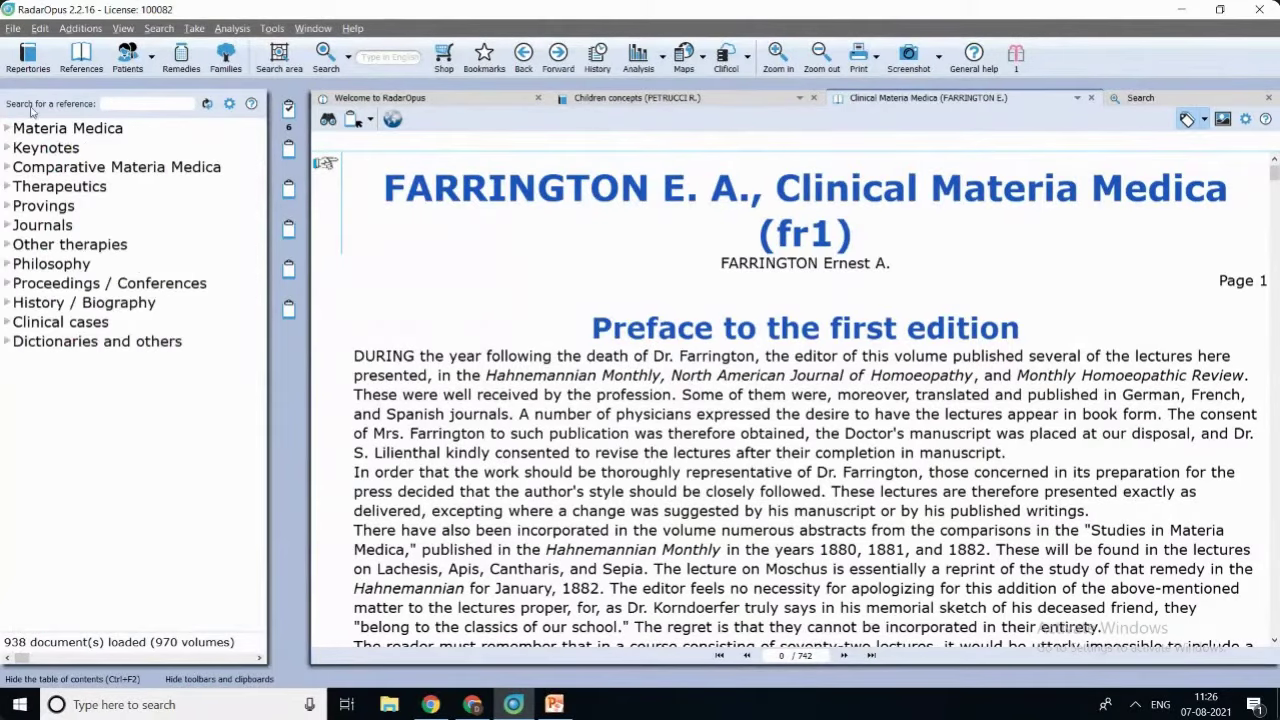
left_click(128, 60)
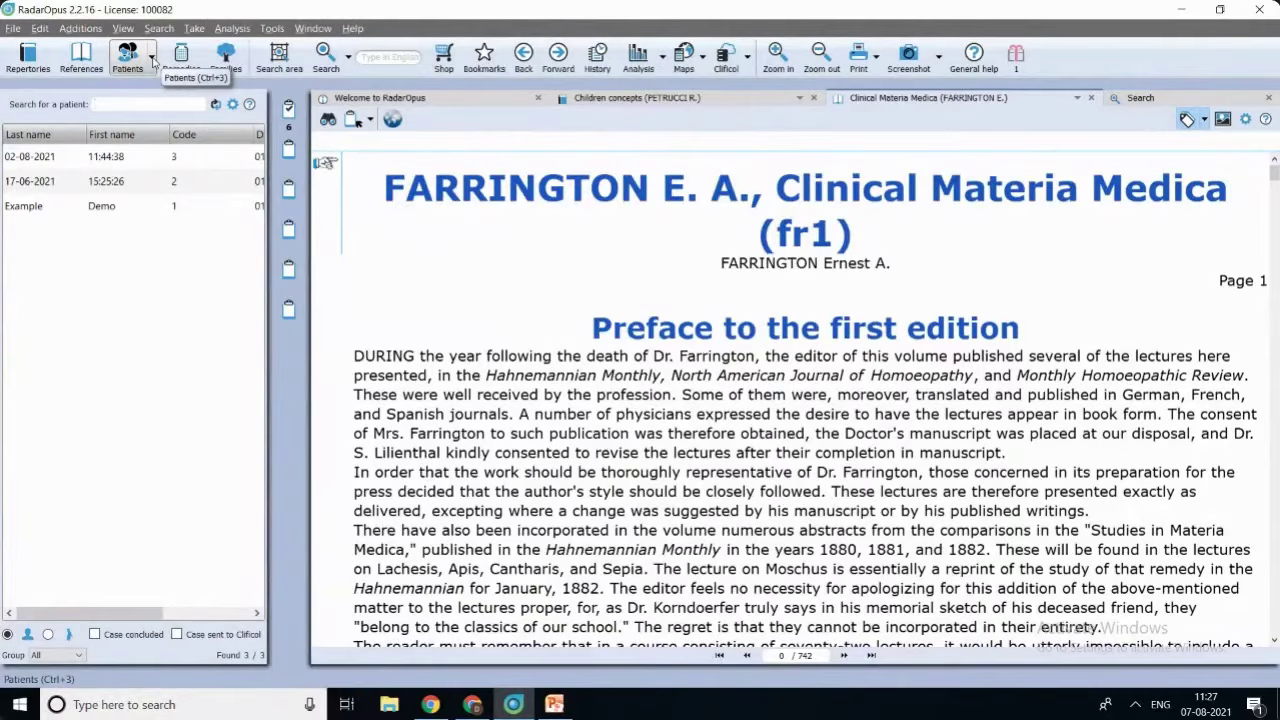
Create a new human patient starting in the administrative window, and view the Birth section's fields before collapsing it again.
left_click(152, 60)
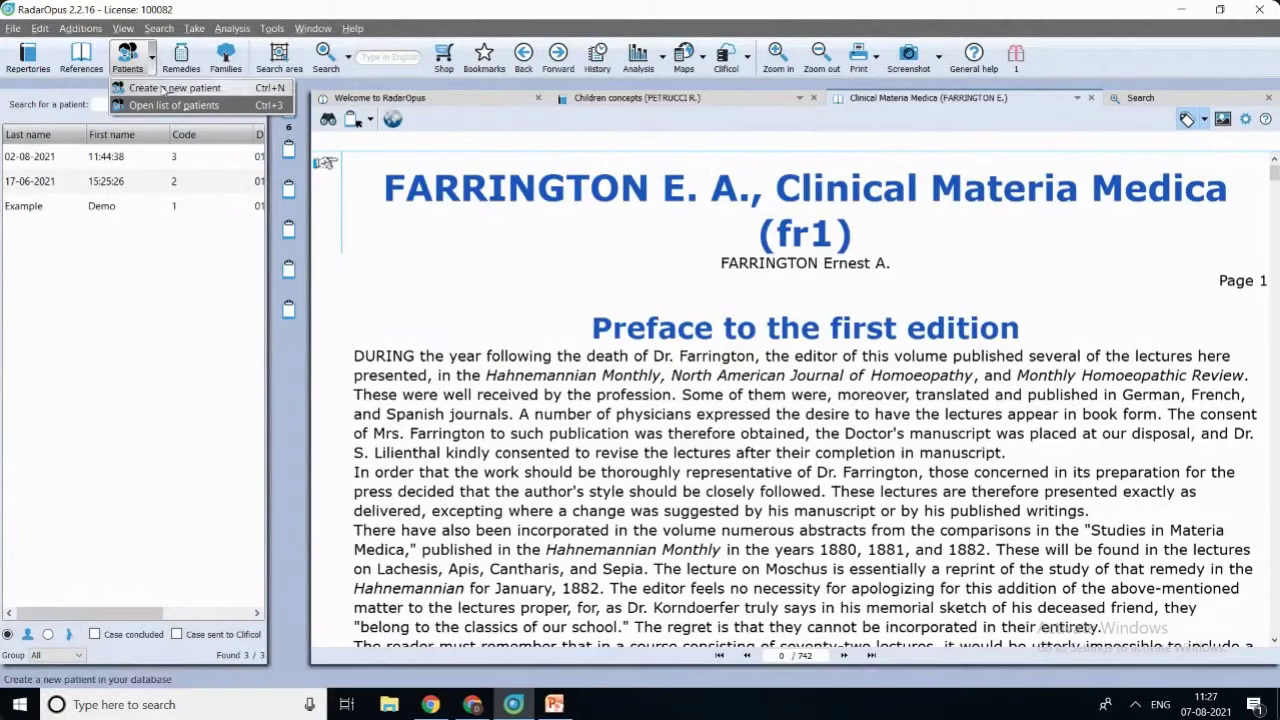
left_click(163, 88)
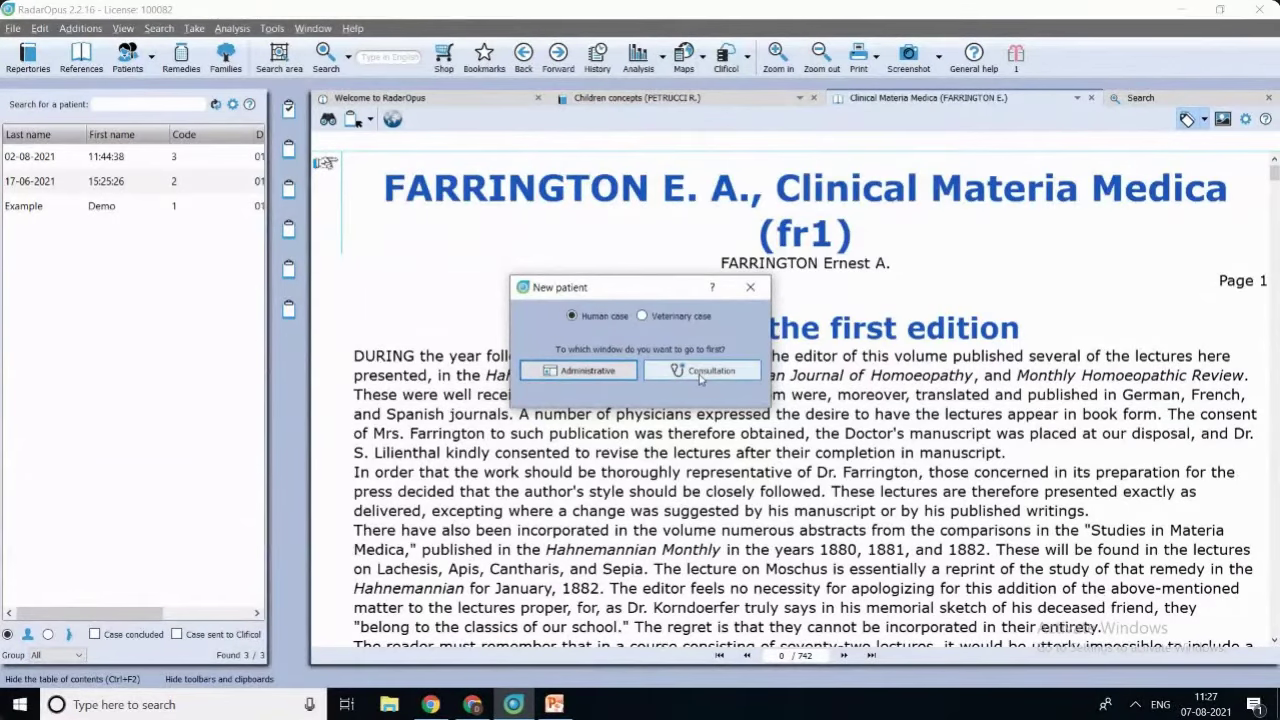
left_click(591, 372)
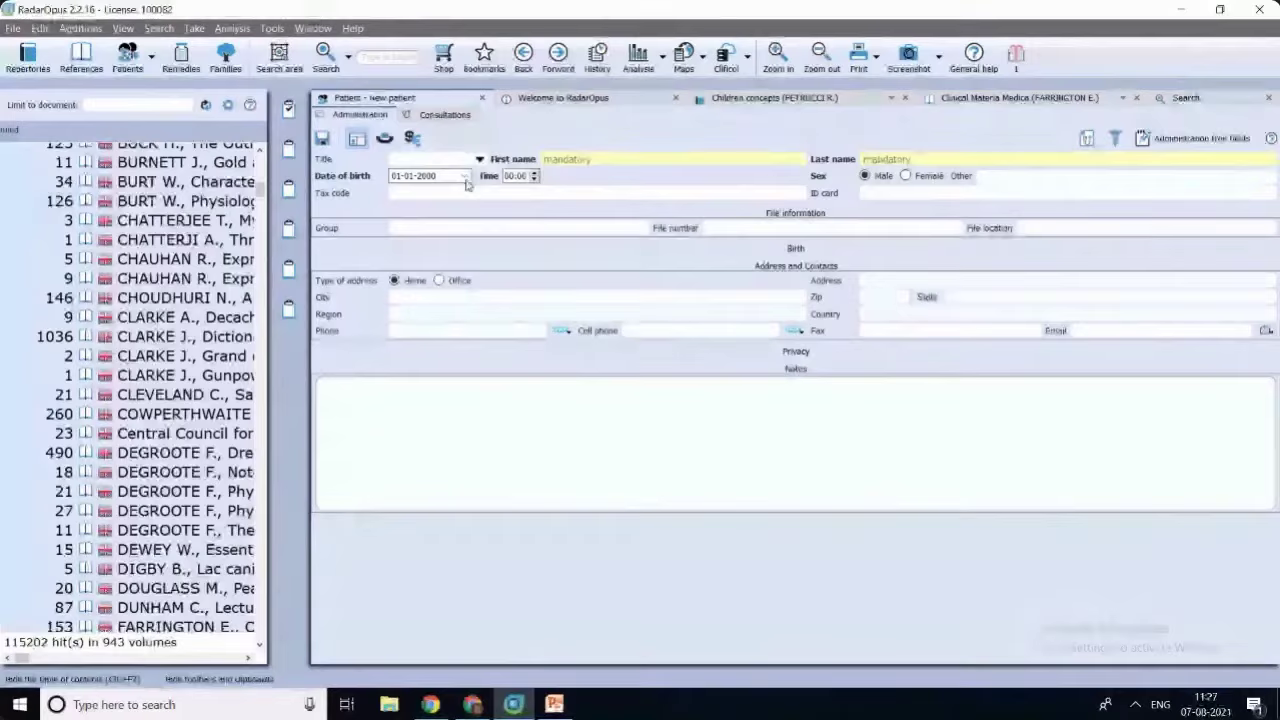
left_click(796, 248)
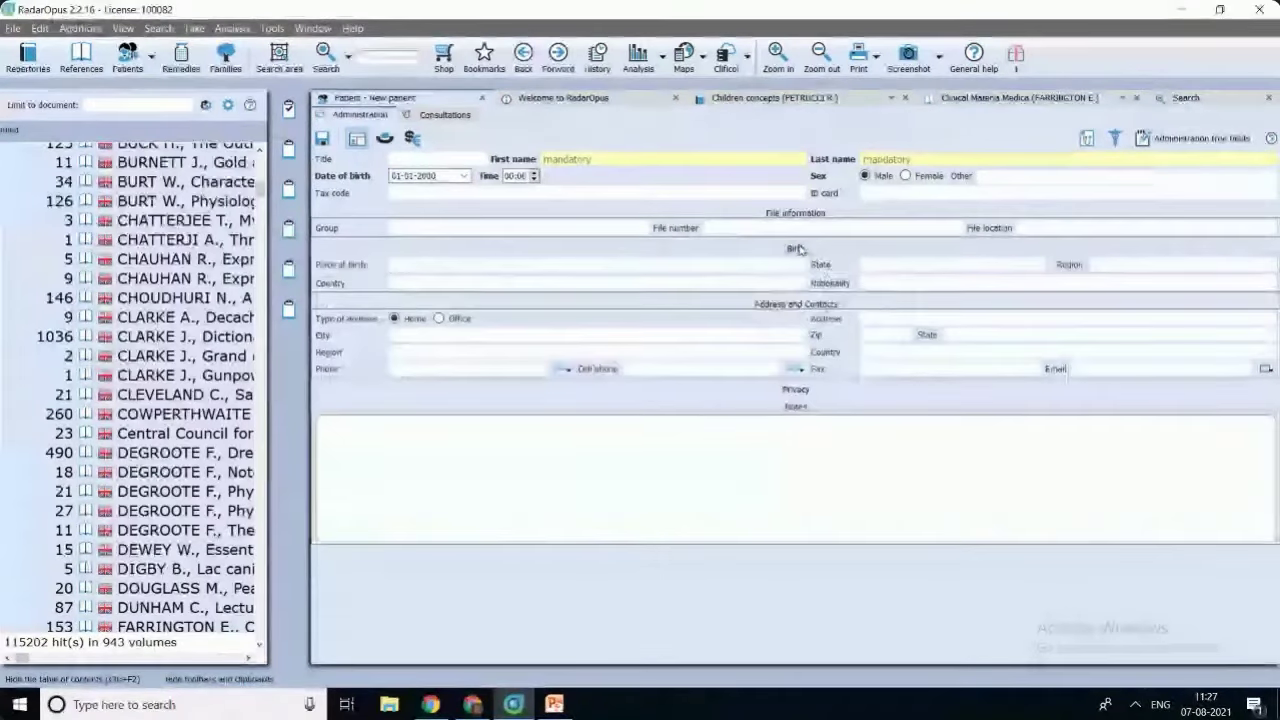
left_click(796, 248)
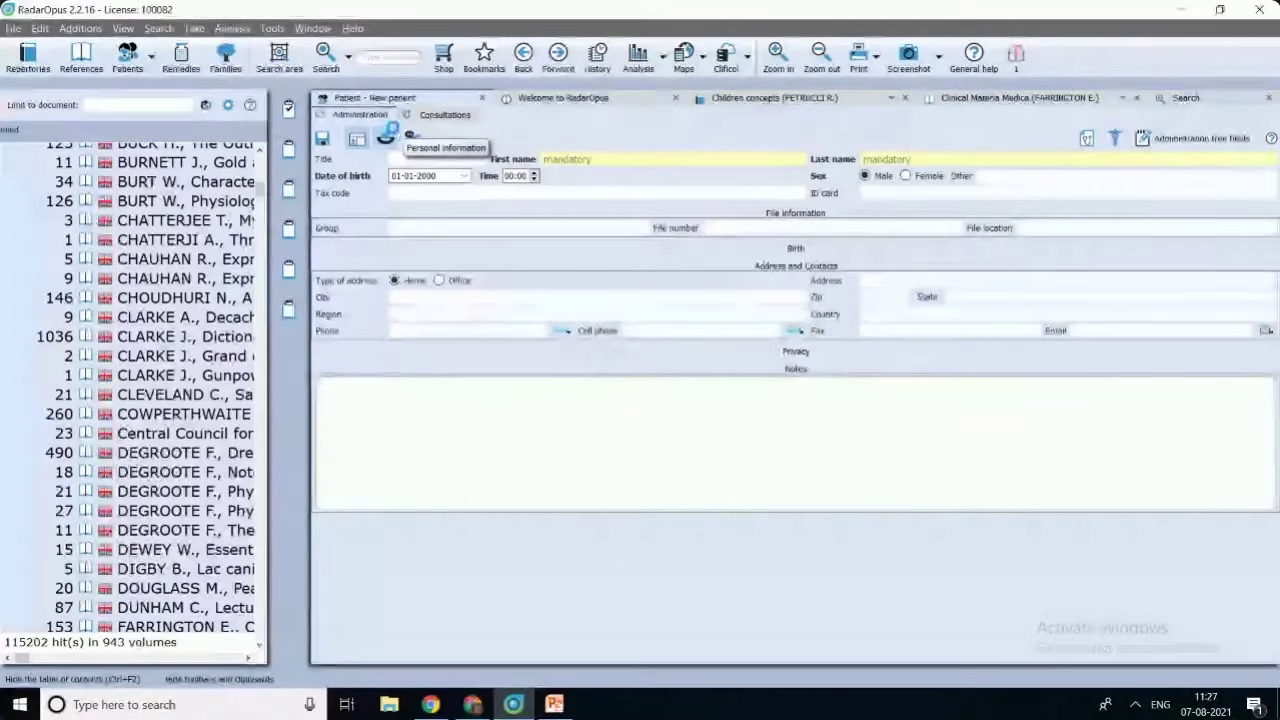
Open the patient's personal information and view the Blood and surgery and emergency contact sections, collapsing each after viewing.
left_click(388, 135)
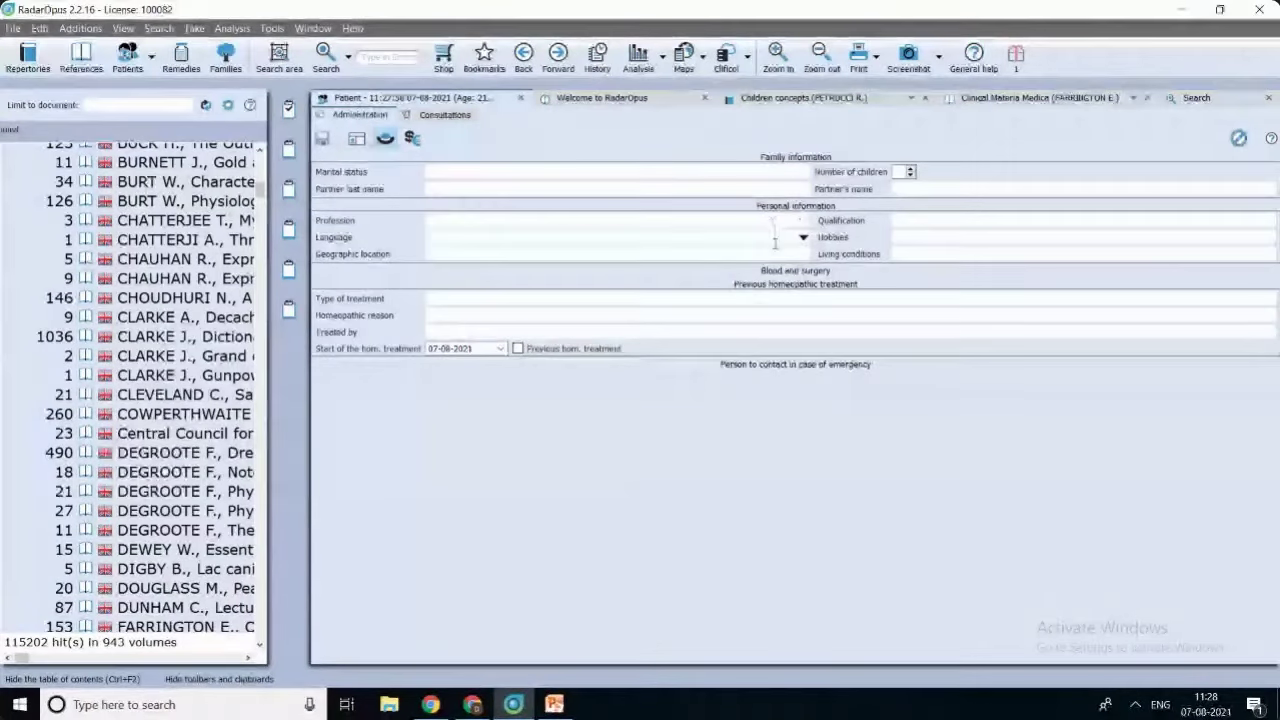
left_click(777, 271)
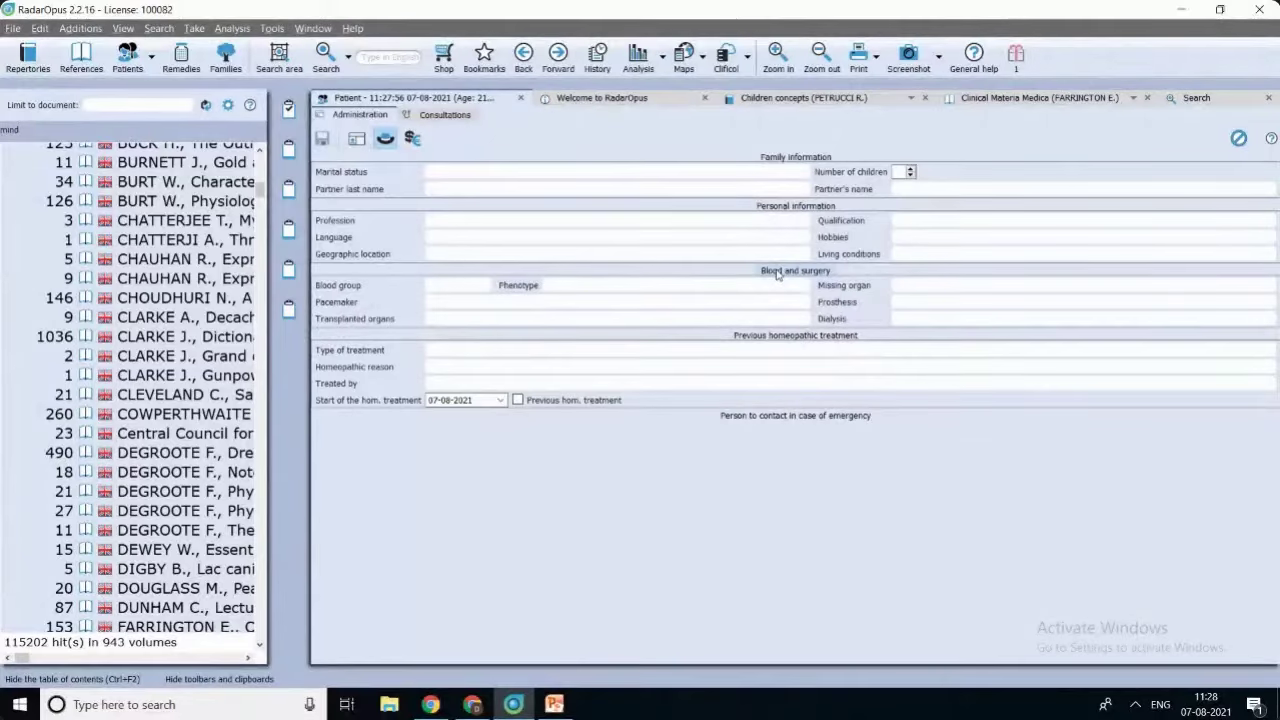
left_click(776, 271)
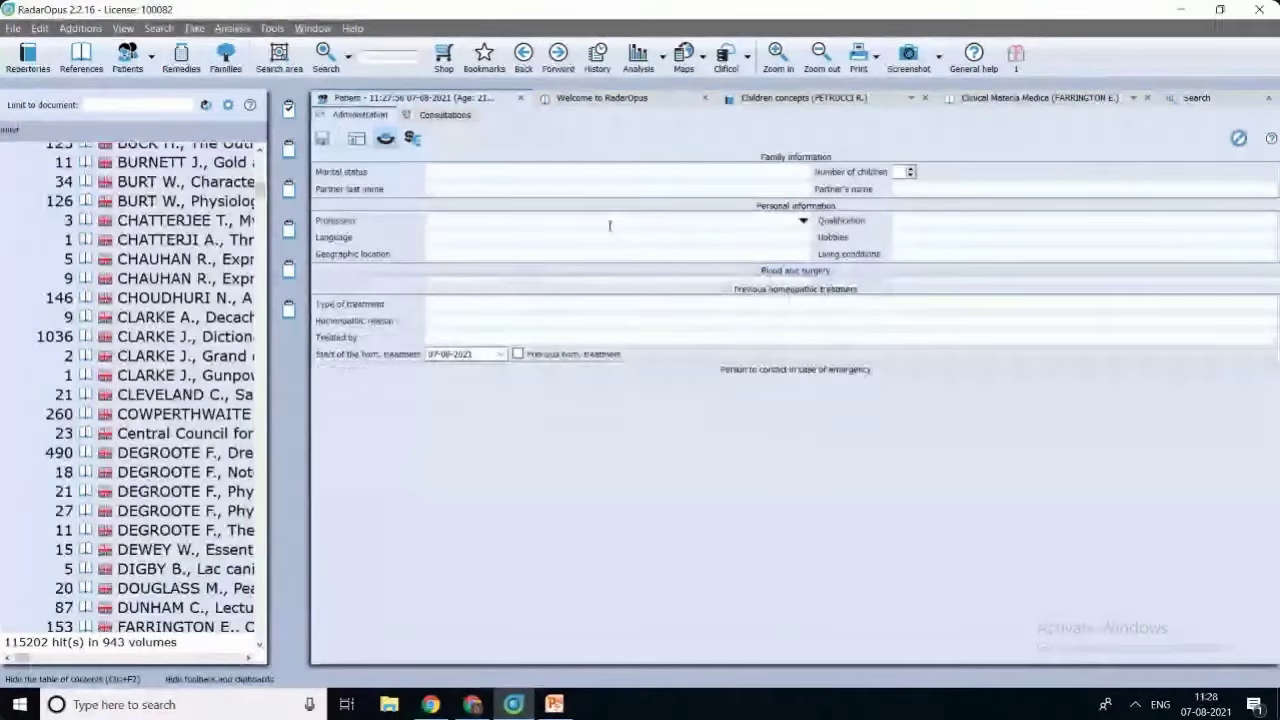
left_click(776, 365)
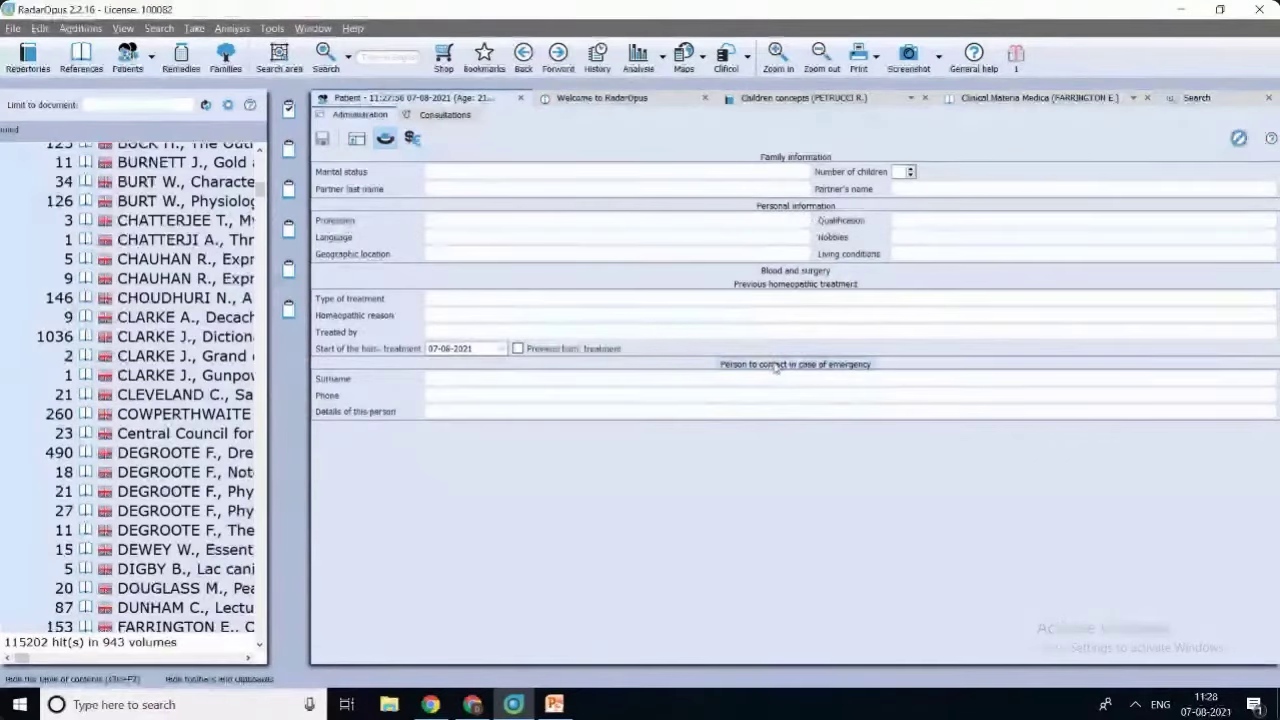
left_click(776, 366)
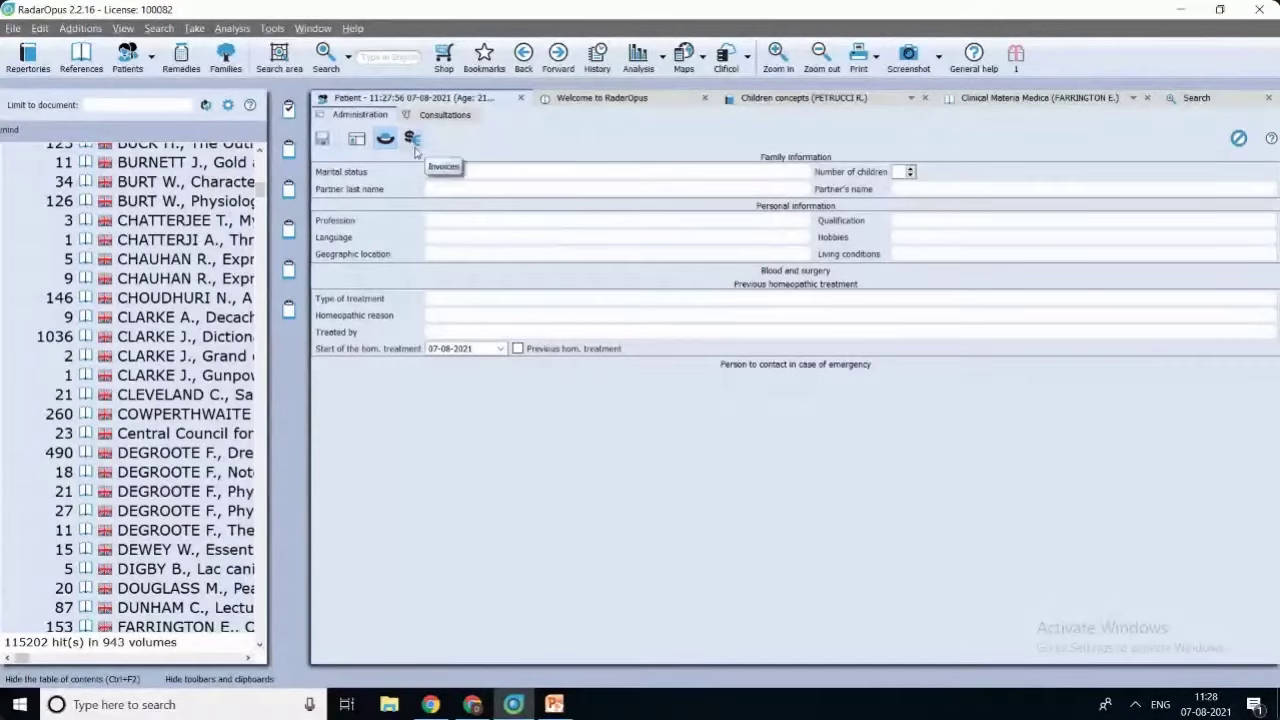
Examine the patient's invoices, looking at the blank invoice form without saving it and at the "Invoice to be sent to" details.
left_click(412, 139)
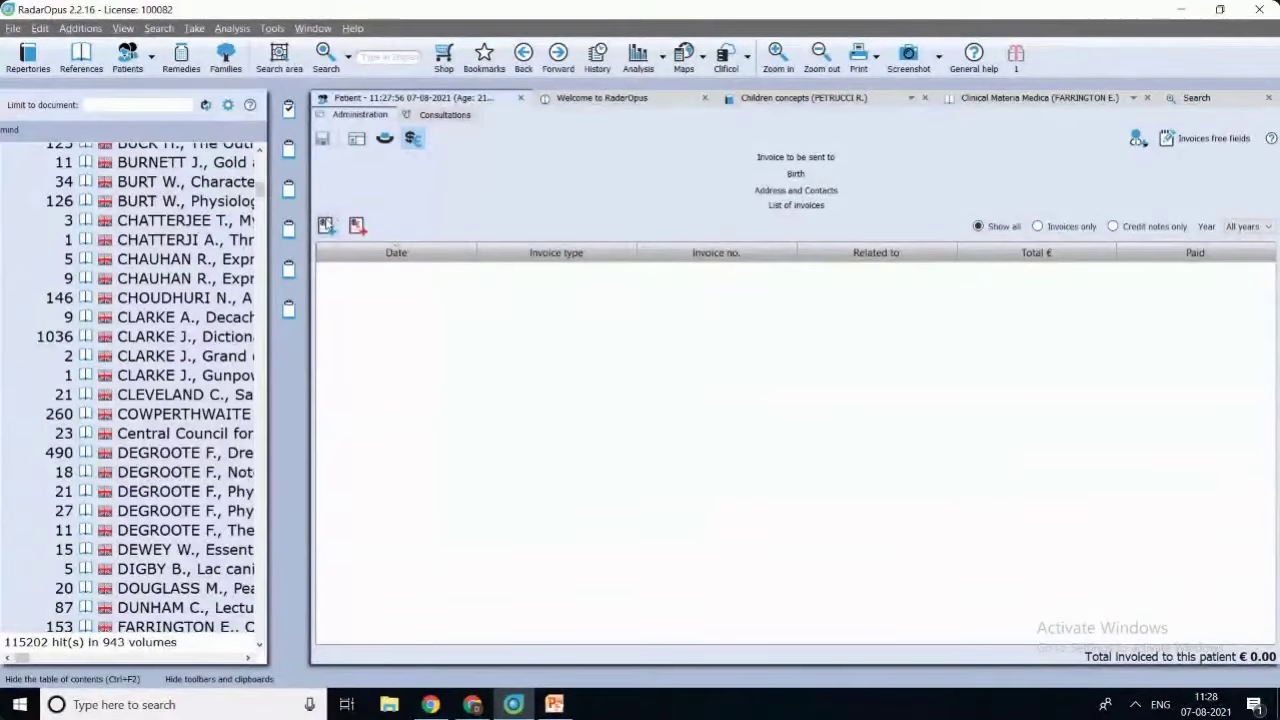
left_click(327, 224)
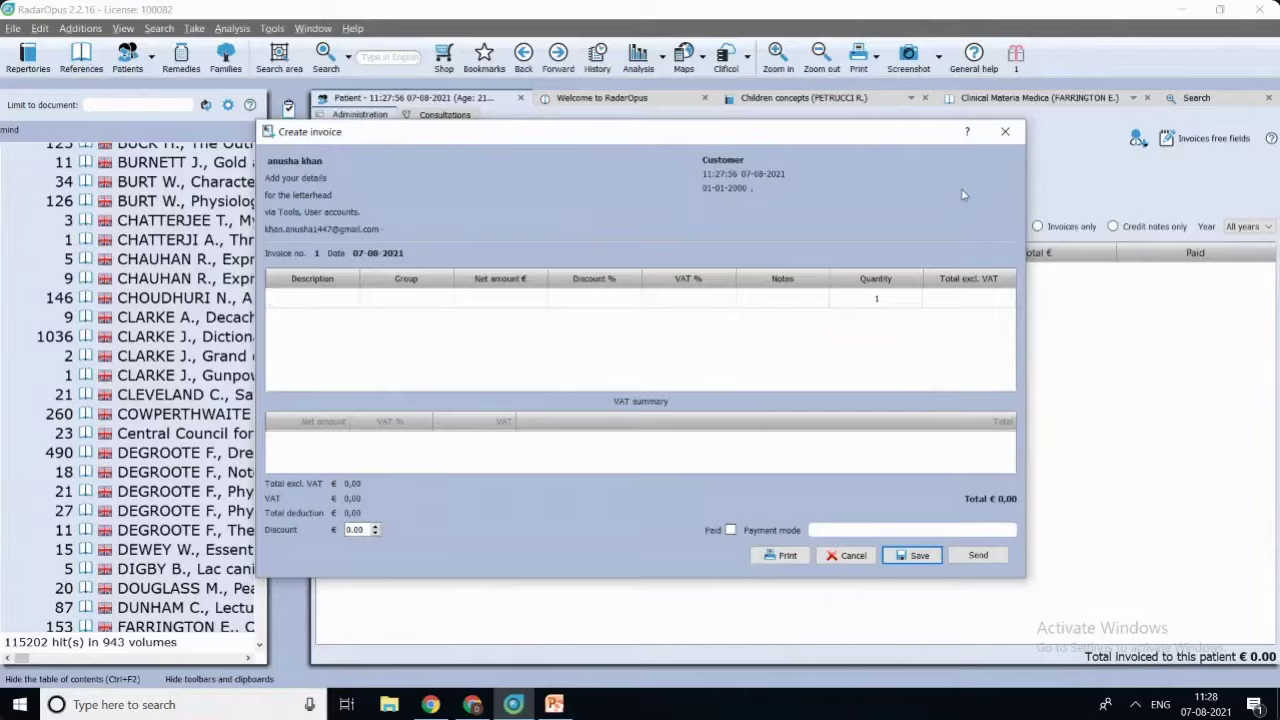
left_click(1004, 132)
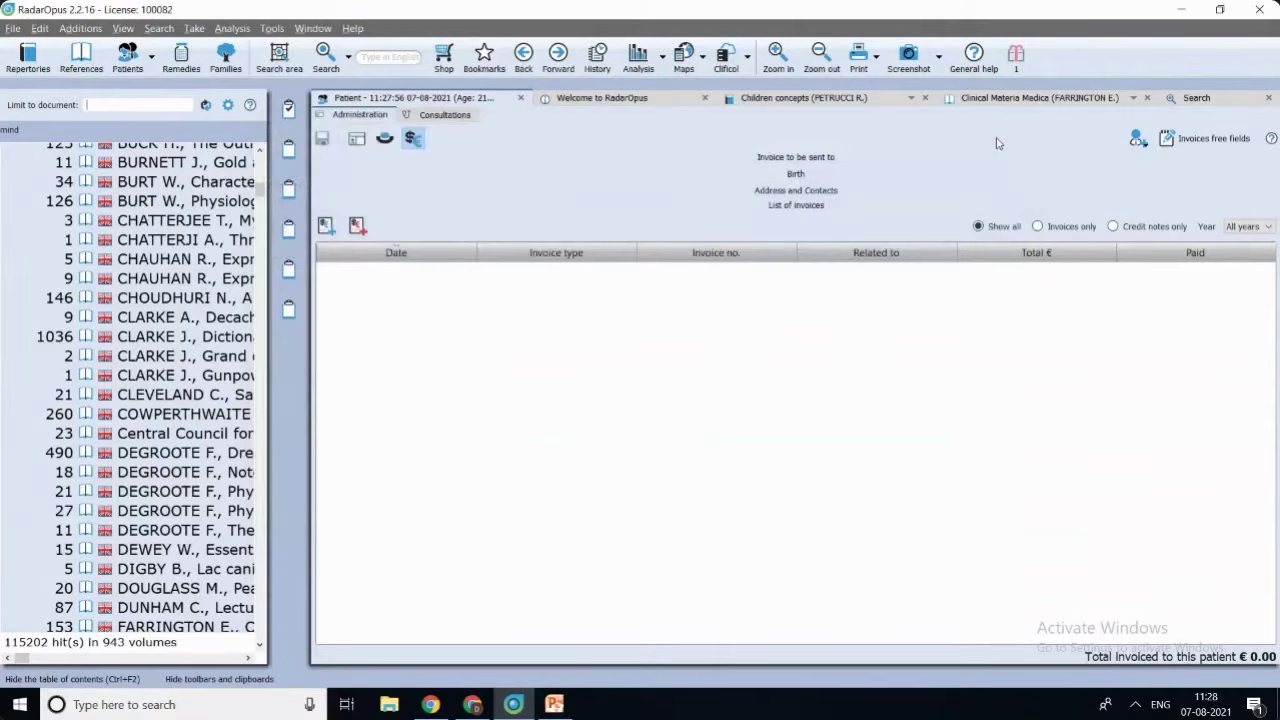
left_click(822, 158)
left_click(822, 160)
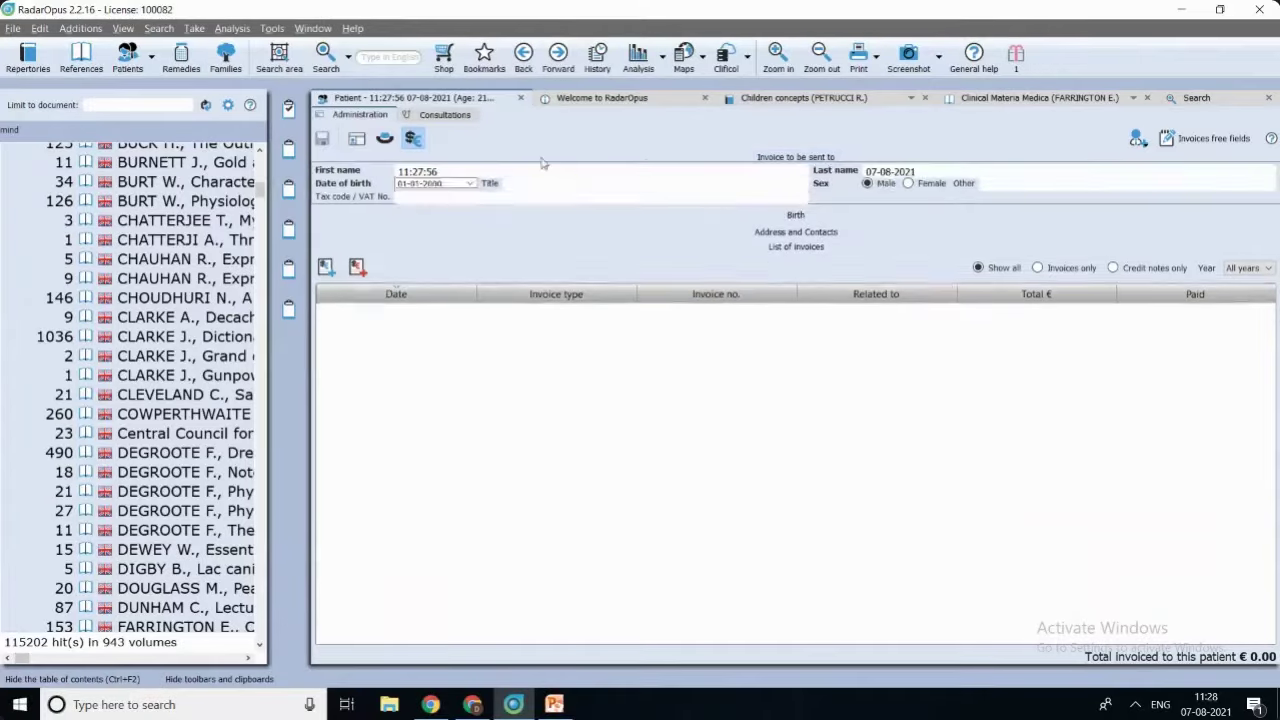
Open the patient's new consultation with its details expanded, and view the options for attaching files to a symptom without choosing one.
left_click(407, 117)
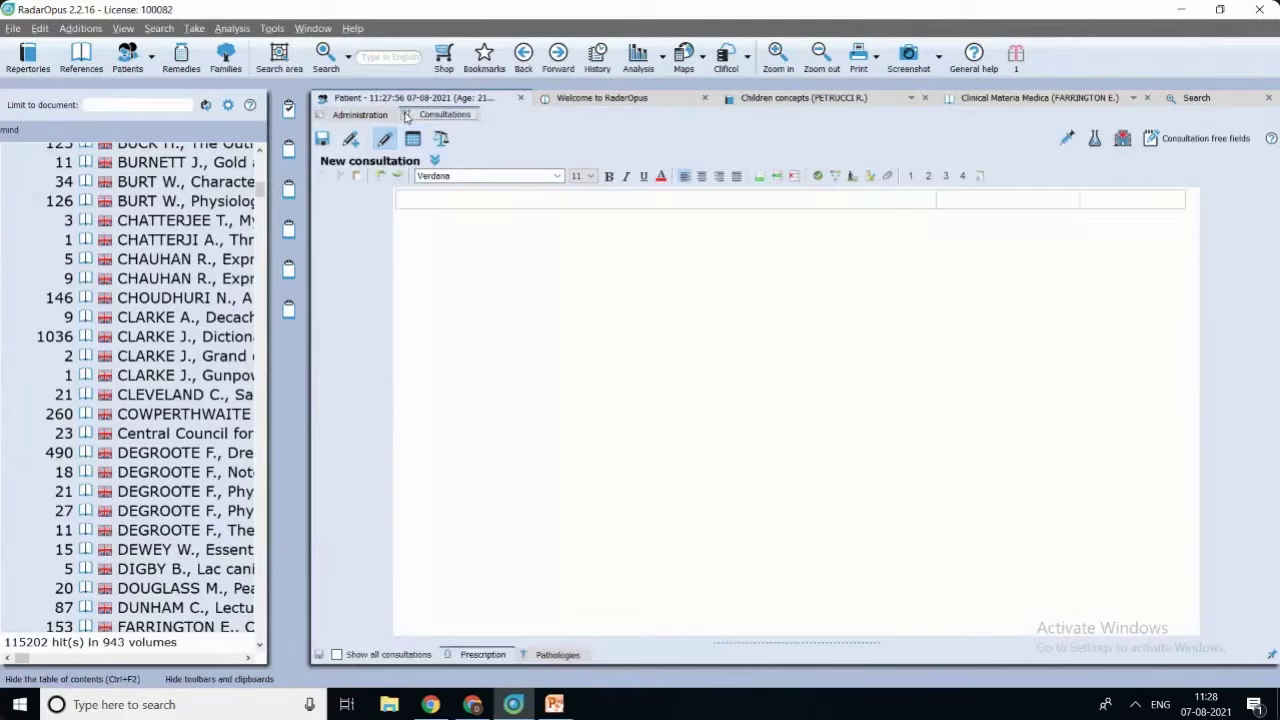
left_click(434, 161)
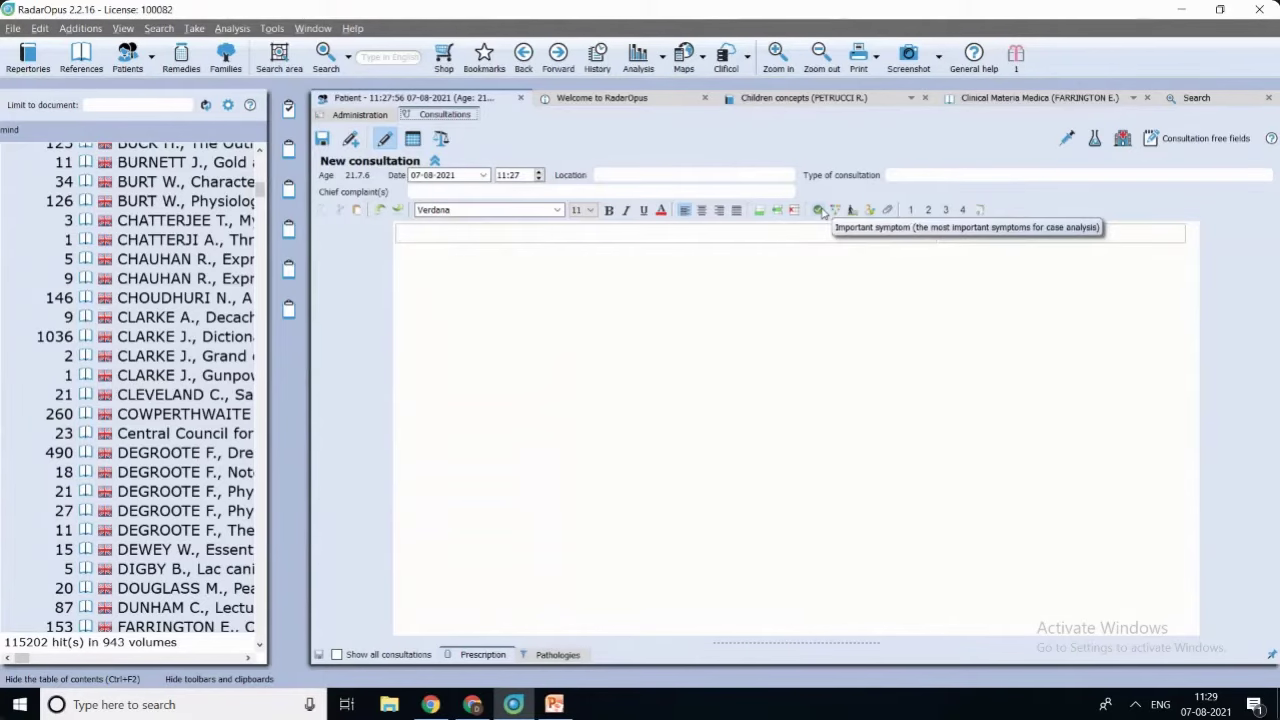
left_click(886, 210)
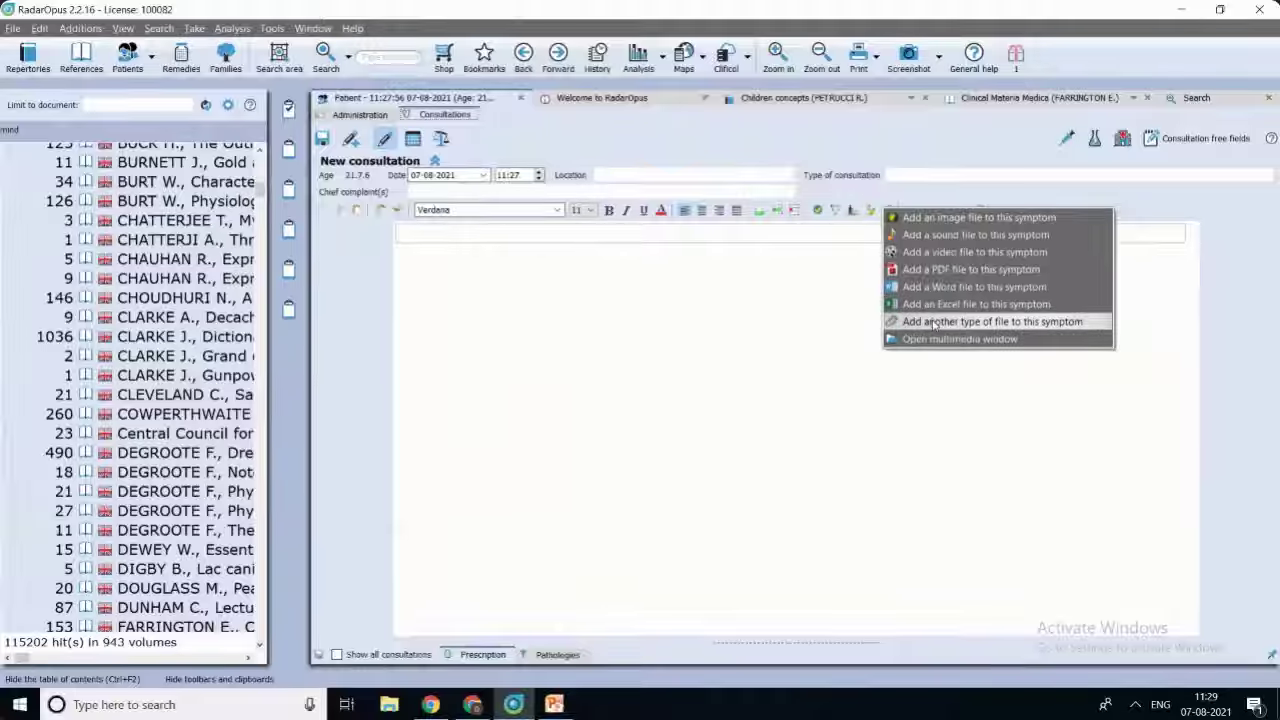
left_click(760, 322)
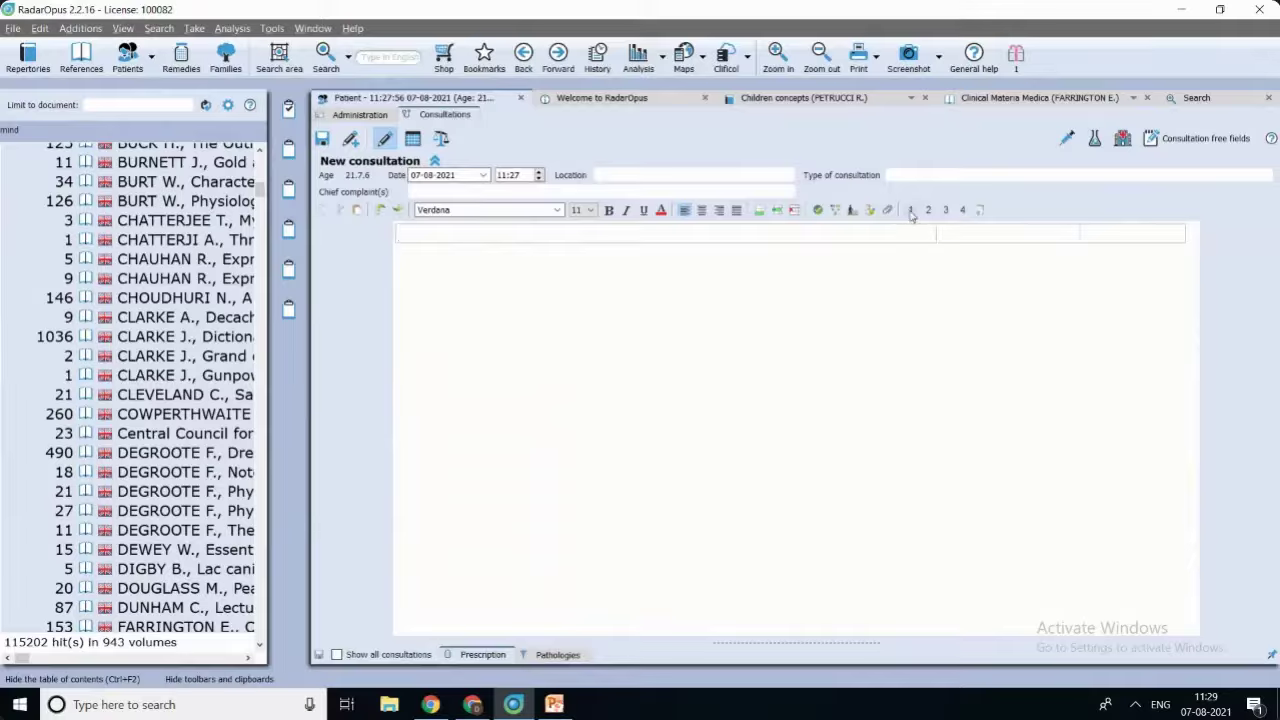
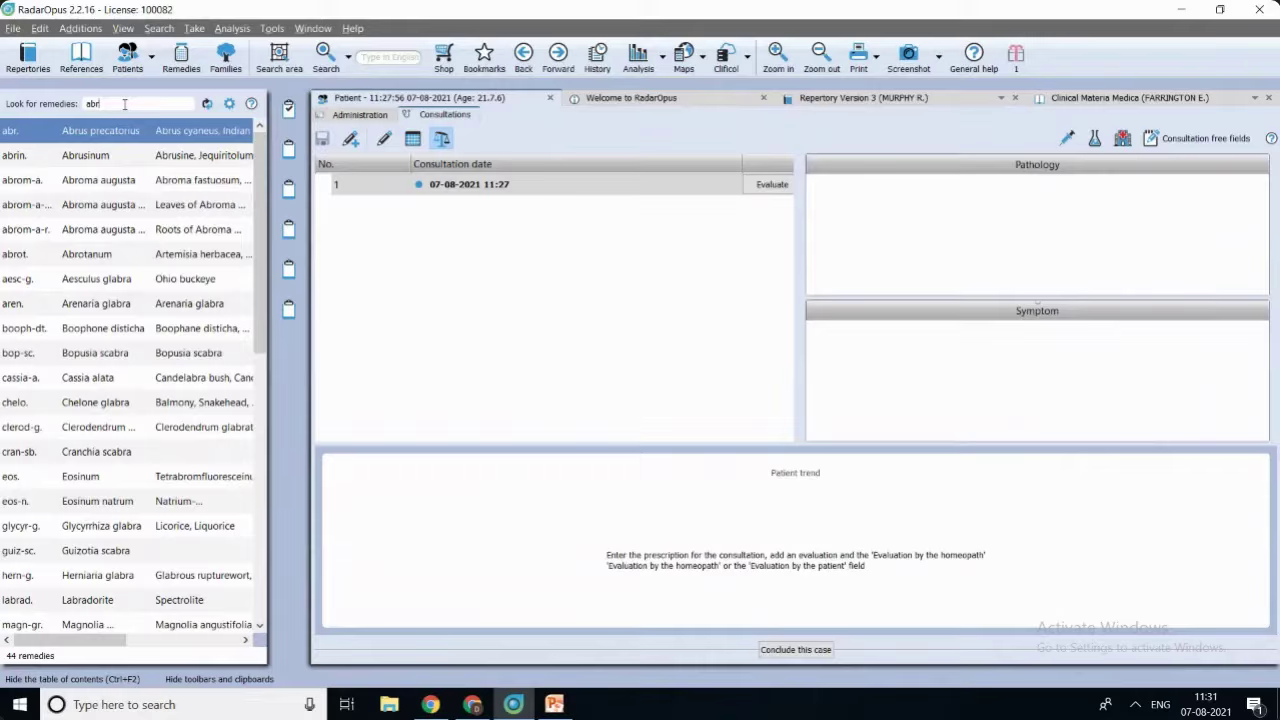
Narrow the remedy filter to "abro" and open the Abrotanum remedy.
type("o")
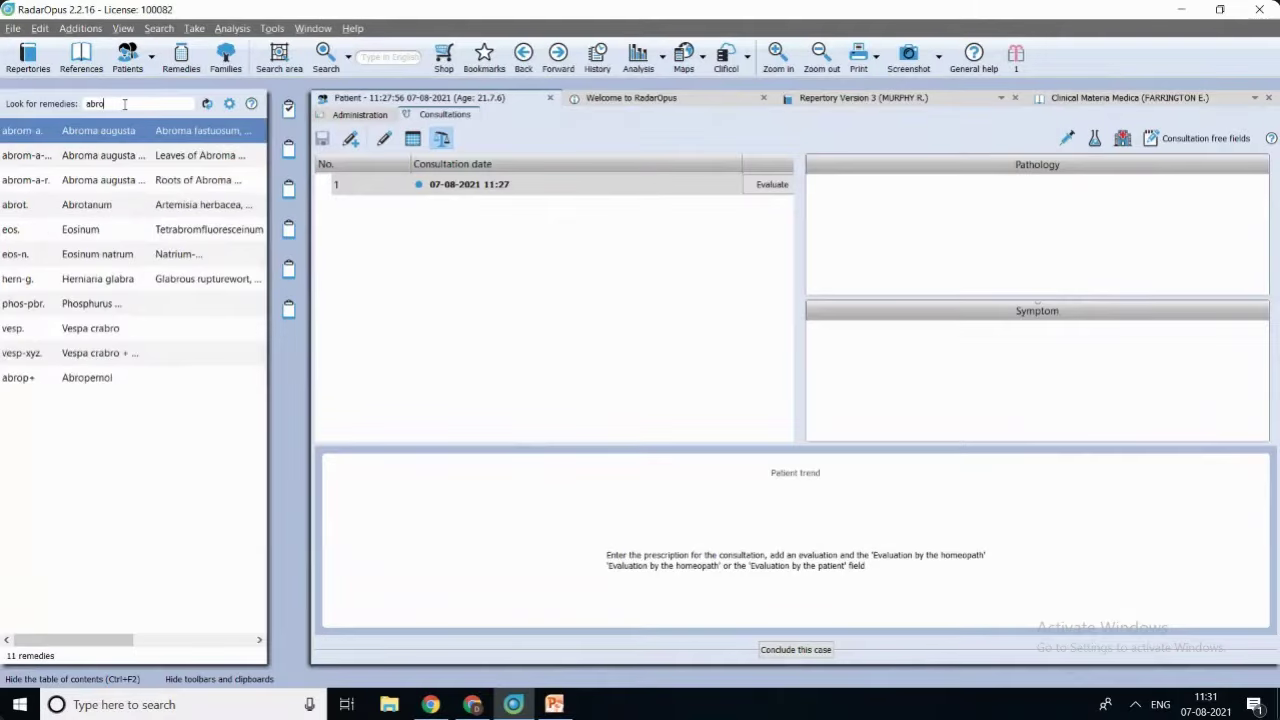
left_click(110, 205)
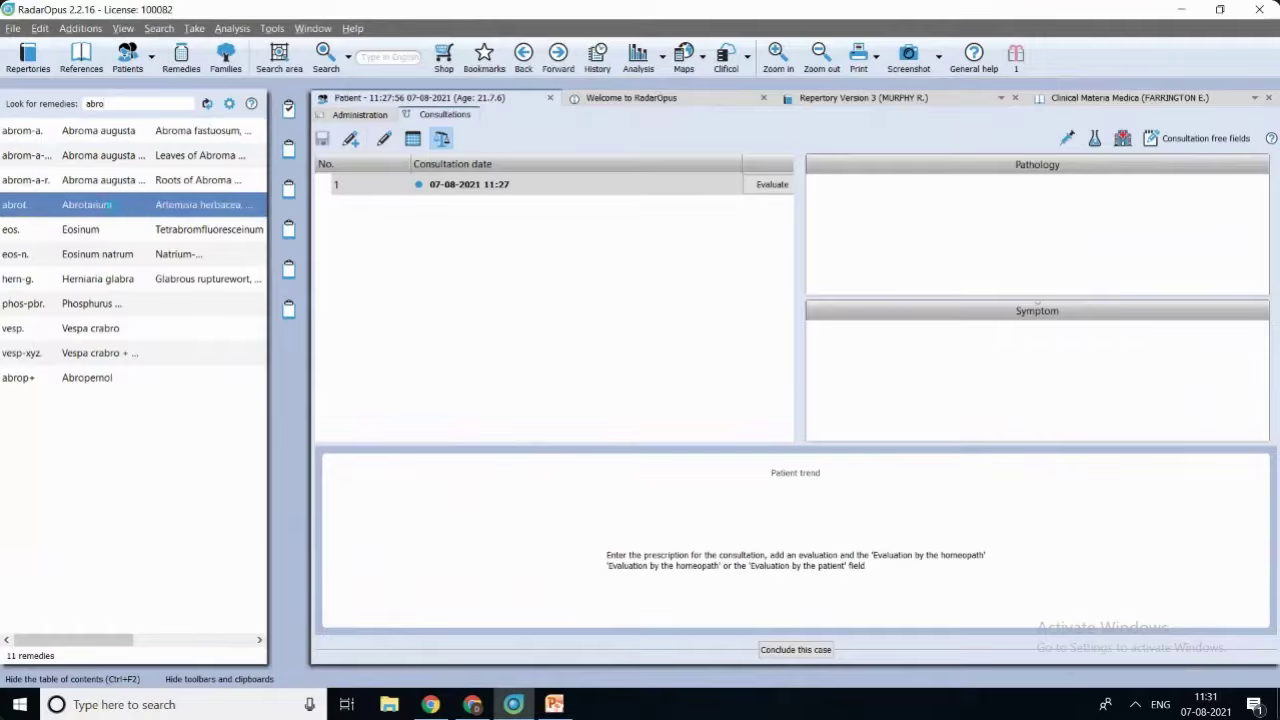
double_click(113, 205)
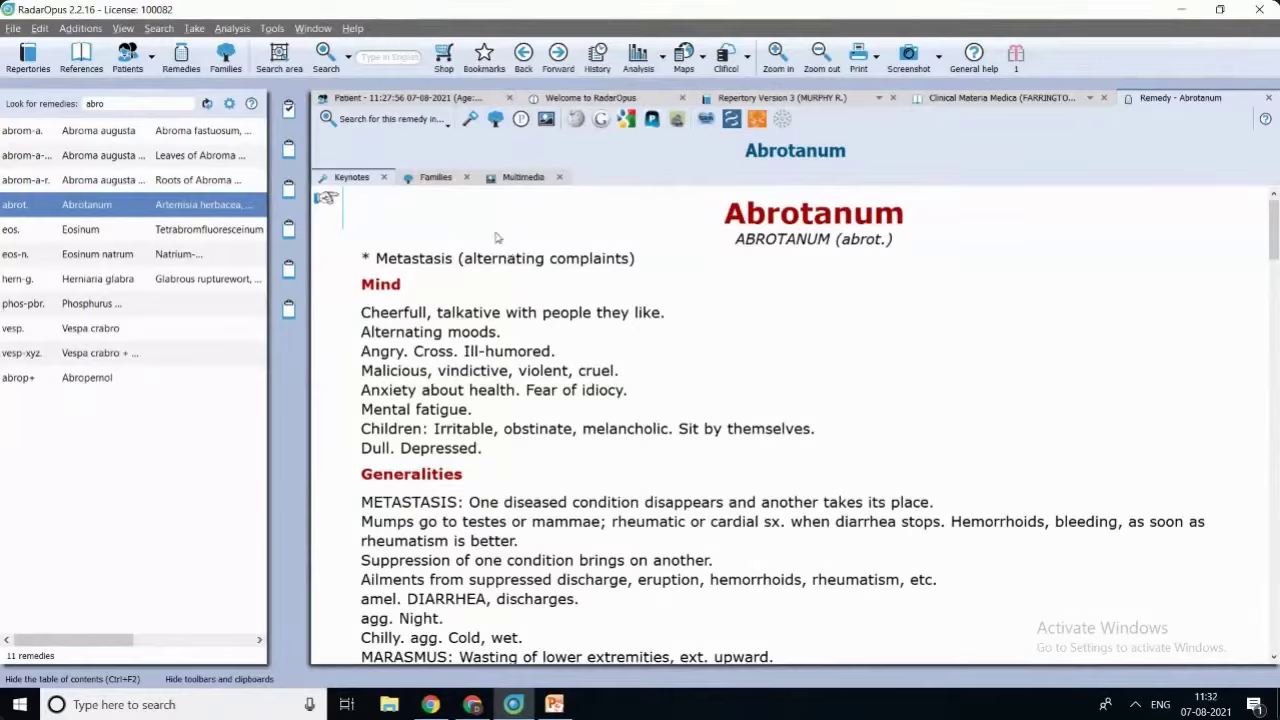
Search for Abrotanum in all references and view the results from Kent's Lectures on Homeopathic Materia Medica.
left_click(392, 128)
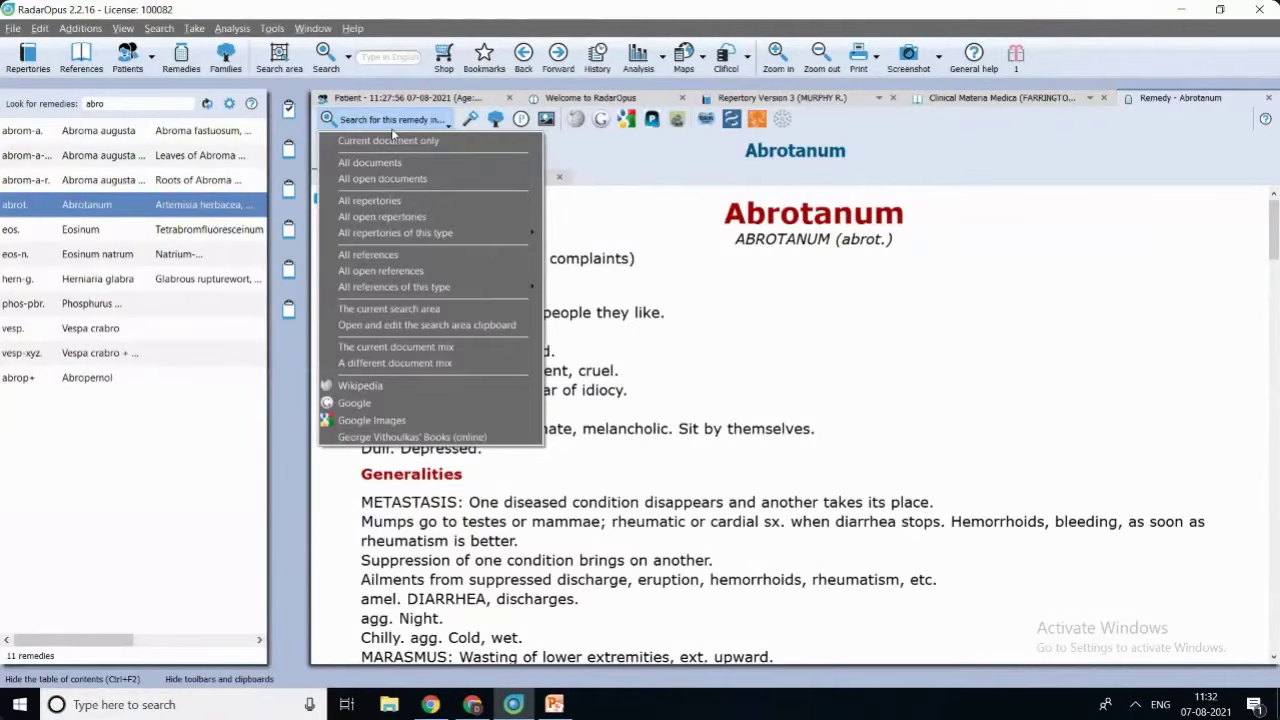
mouse_move(383, 234)
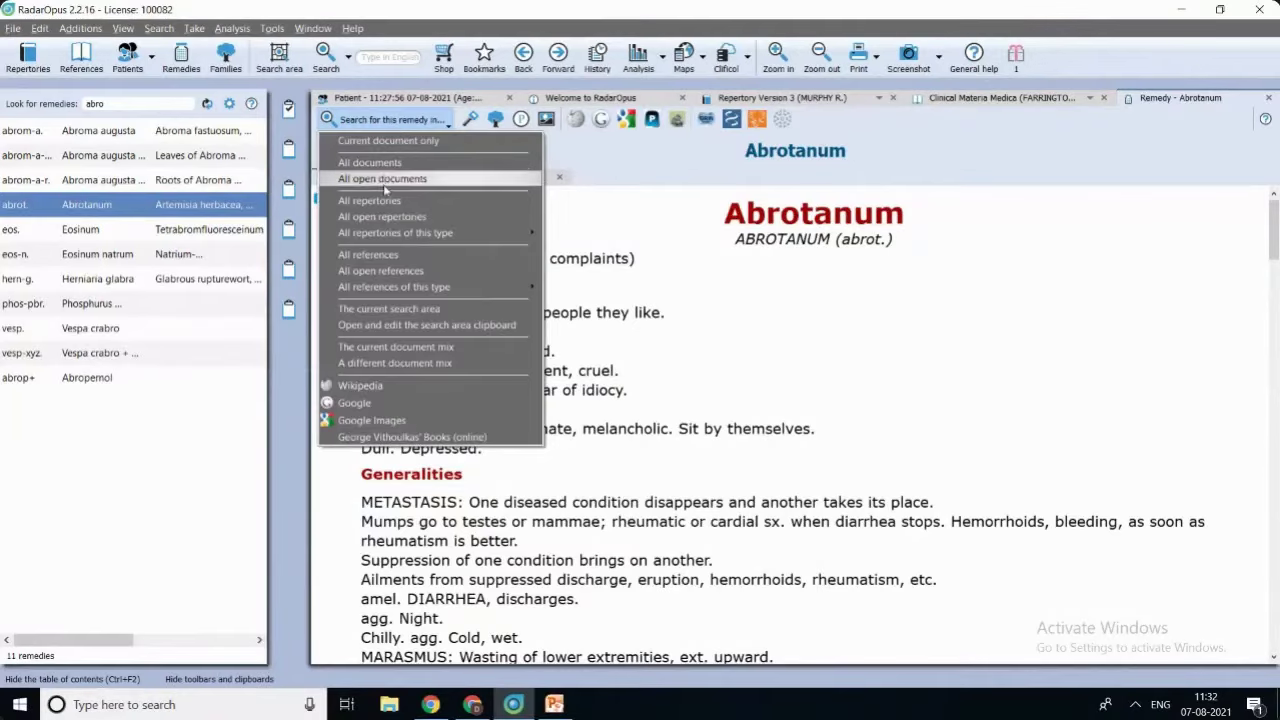
left_click(383, 258)
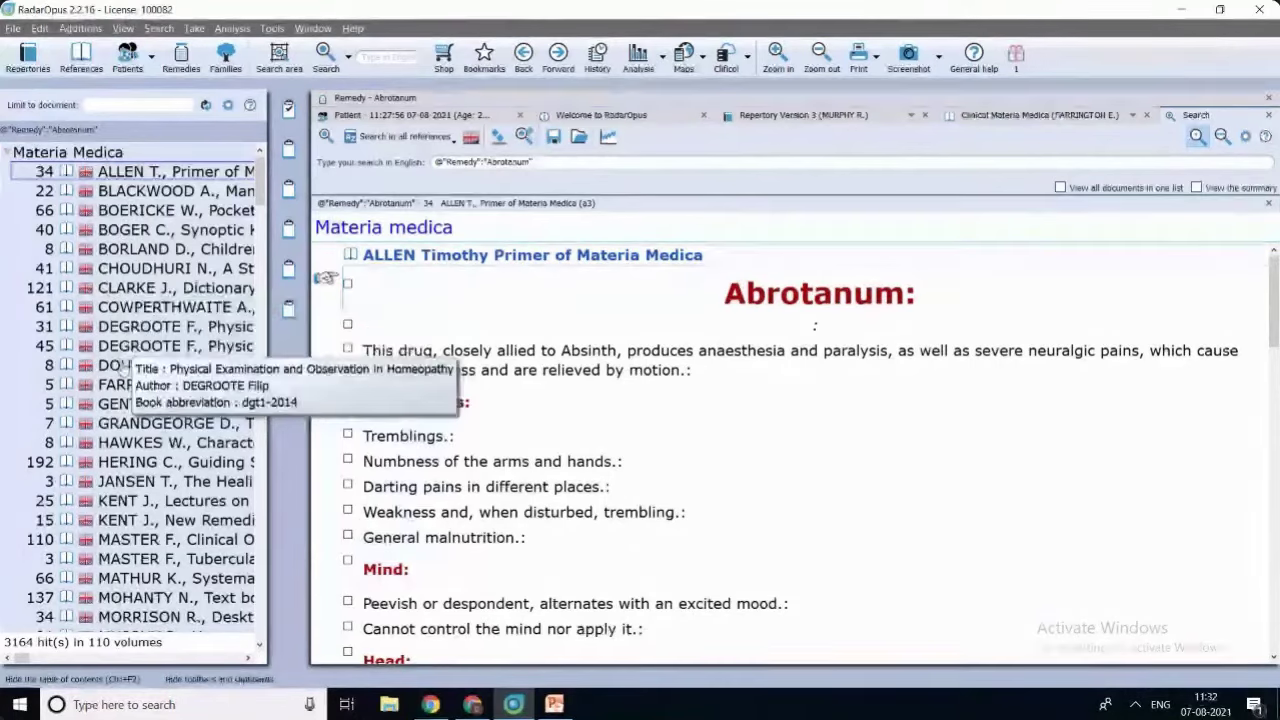
left_click(131, 502)
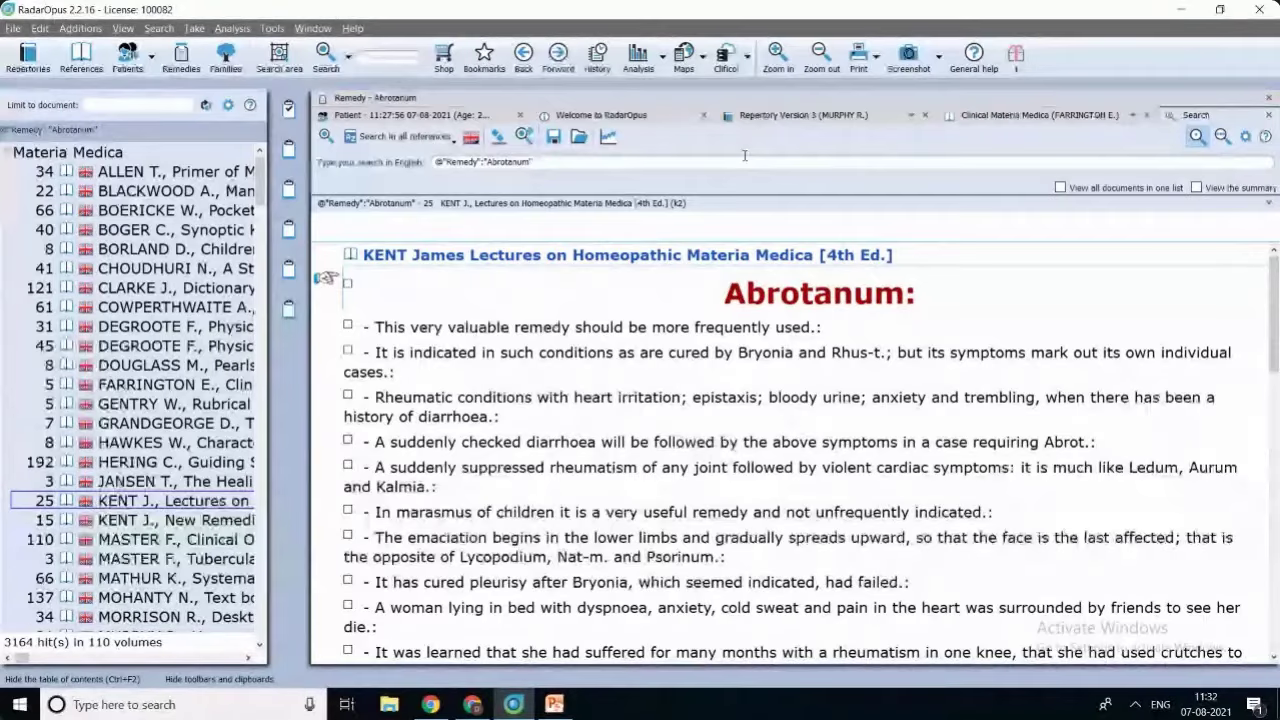
Return to the Abrotanum remedy and examine its Kingdoms, Miasms and Sankaran families, collapsing each after viewing.
left_click(566, 100)
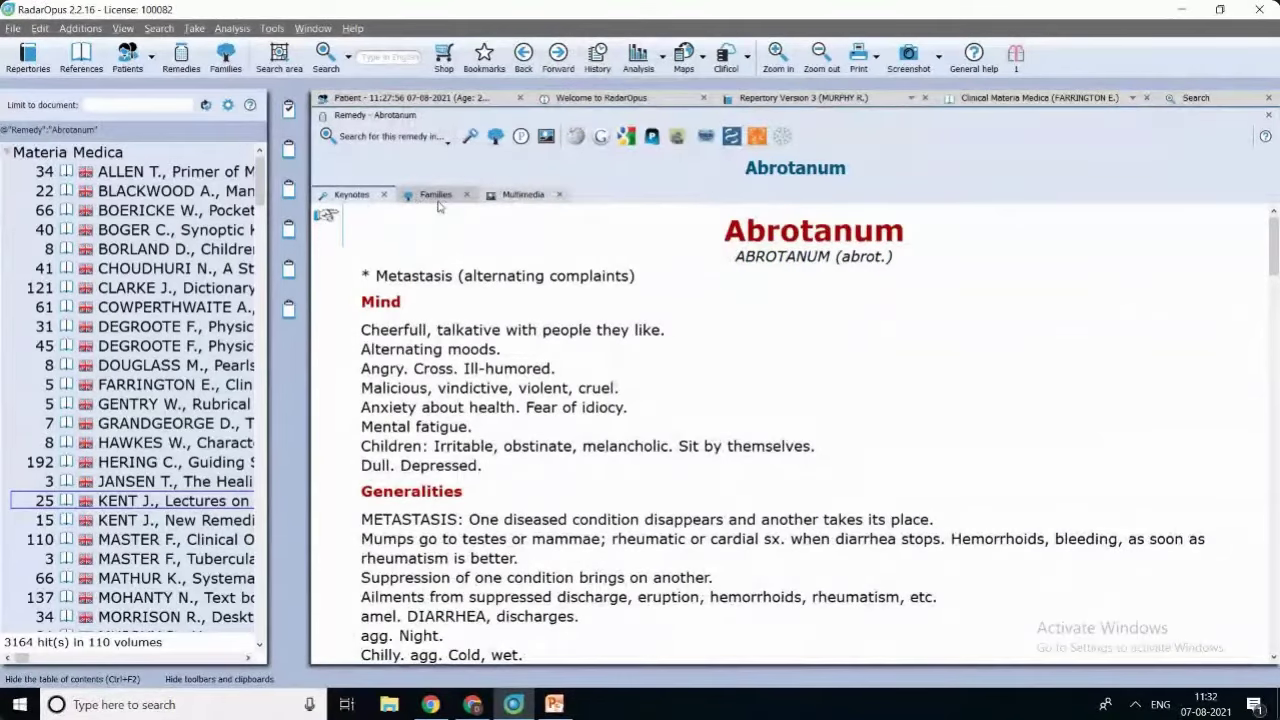
left_click(437, 199)
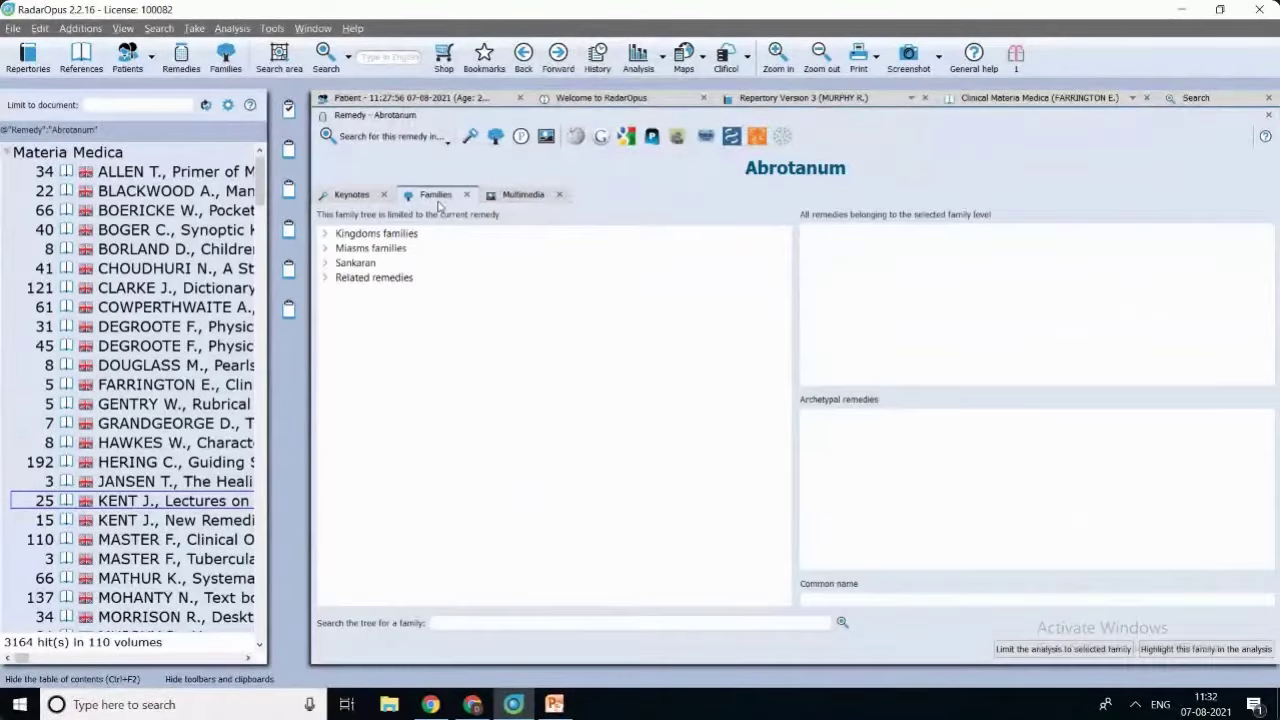
left_click(324, 235)
left_click(324, 235)
left_click(326, 250)
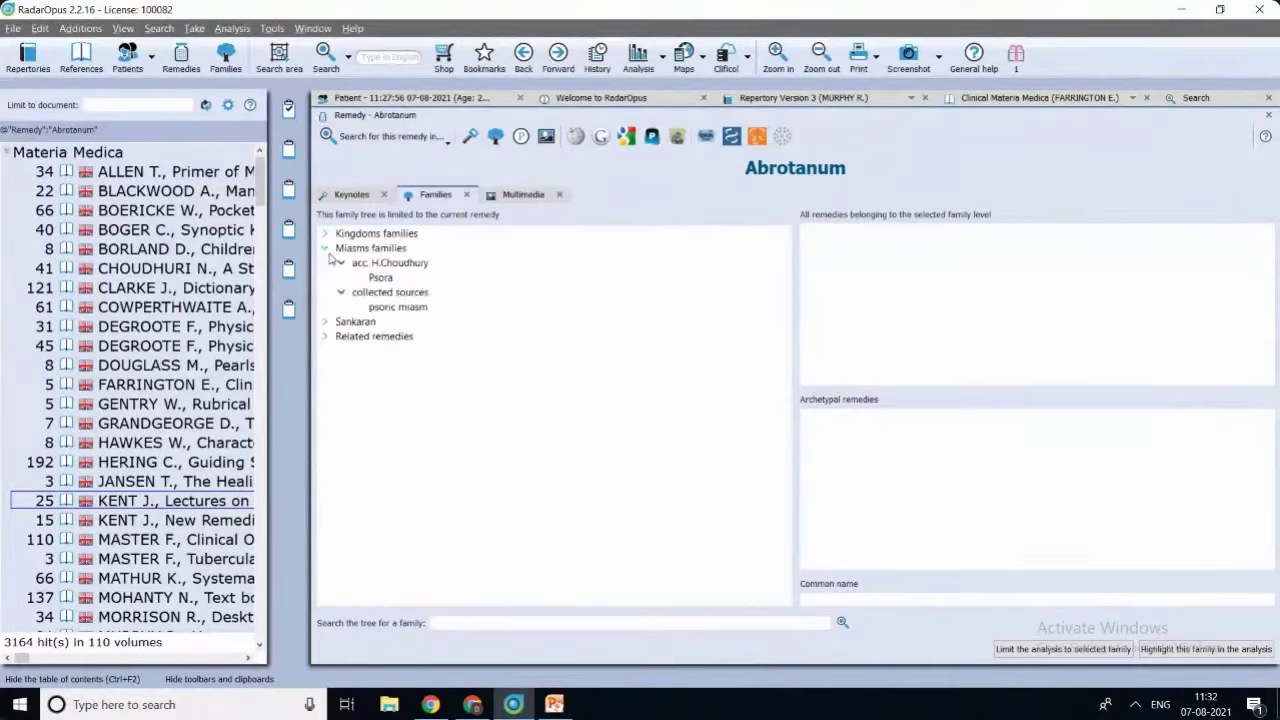
left_click(327, 251)
left_click(324, 264)
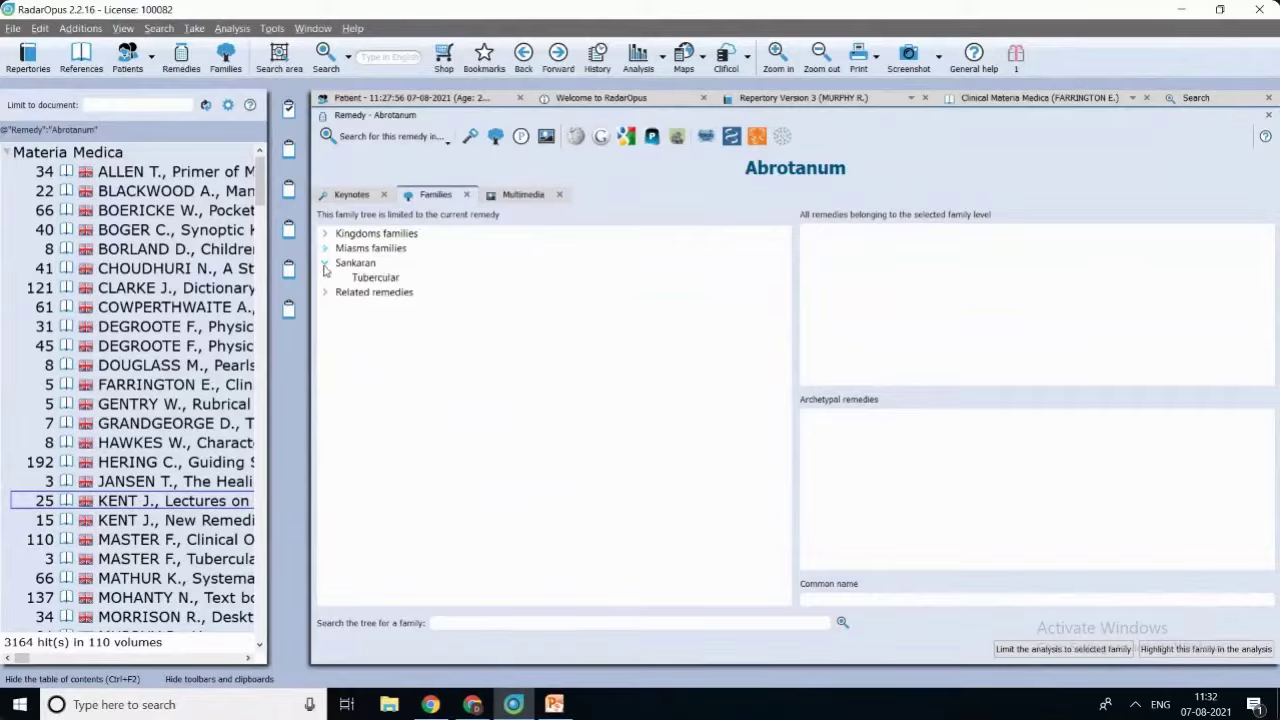
left_click(324, 264)
Expand Abrotanum's related remedies and list those under "abrot. followed well by" and "abrot. similars".
left_click(325, 279)
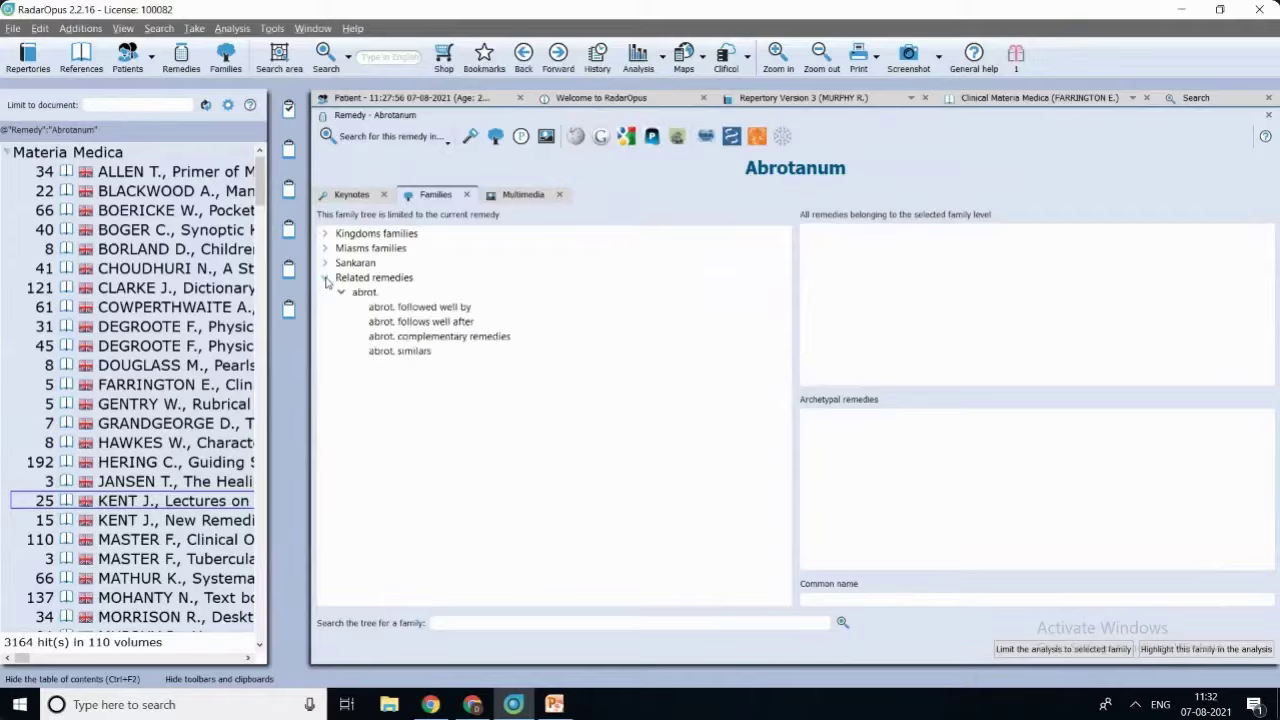
left_click(392, 309)
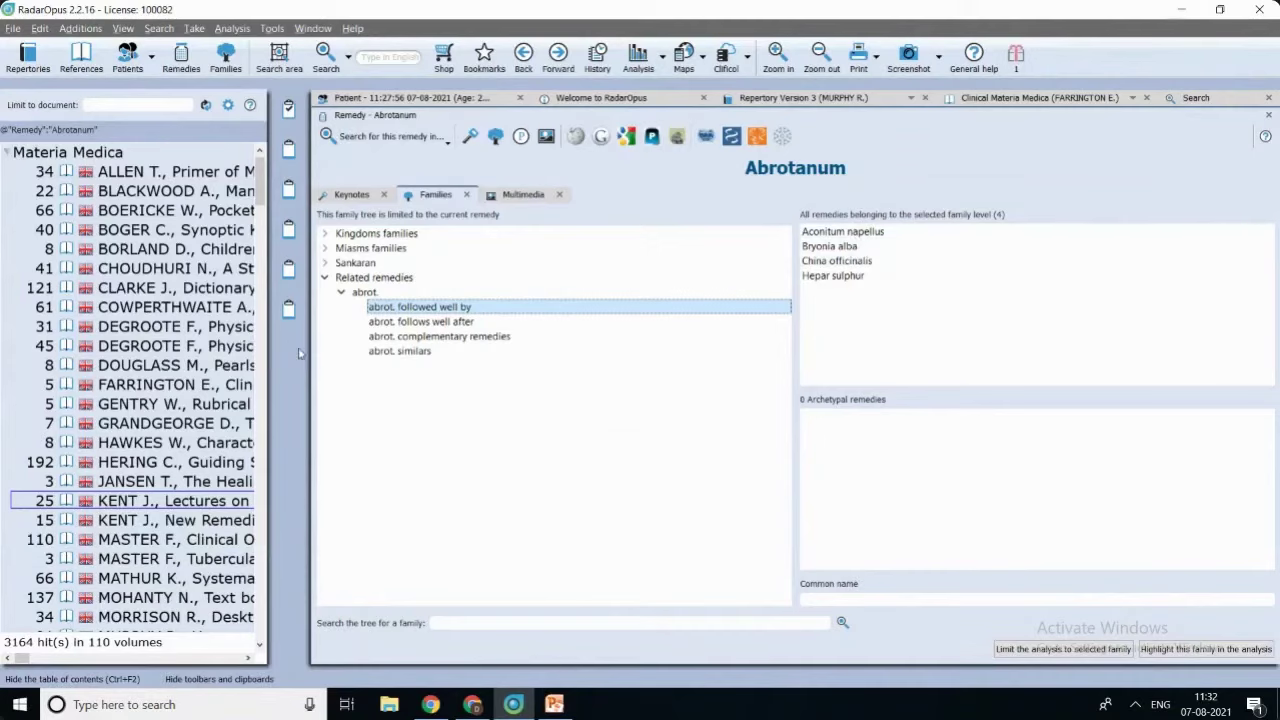
left_click(395, 350)
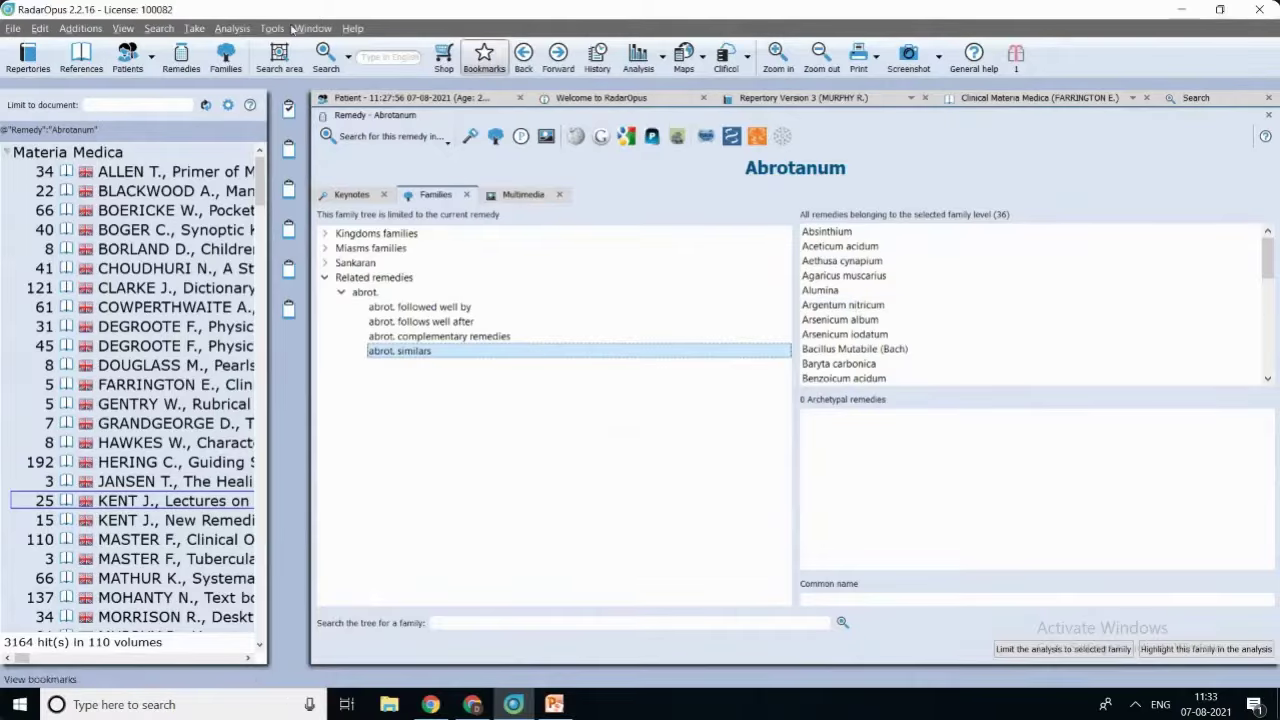
Search the remedy families for "composit" and open the COMPOSITAE (Sankaran) family.
left_click(222, 62)
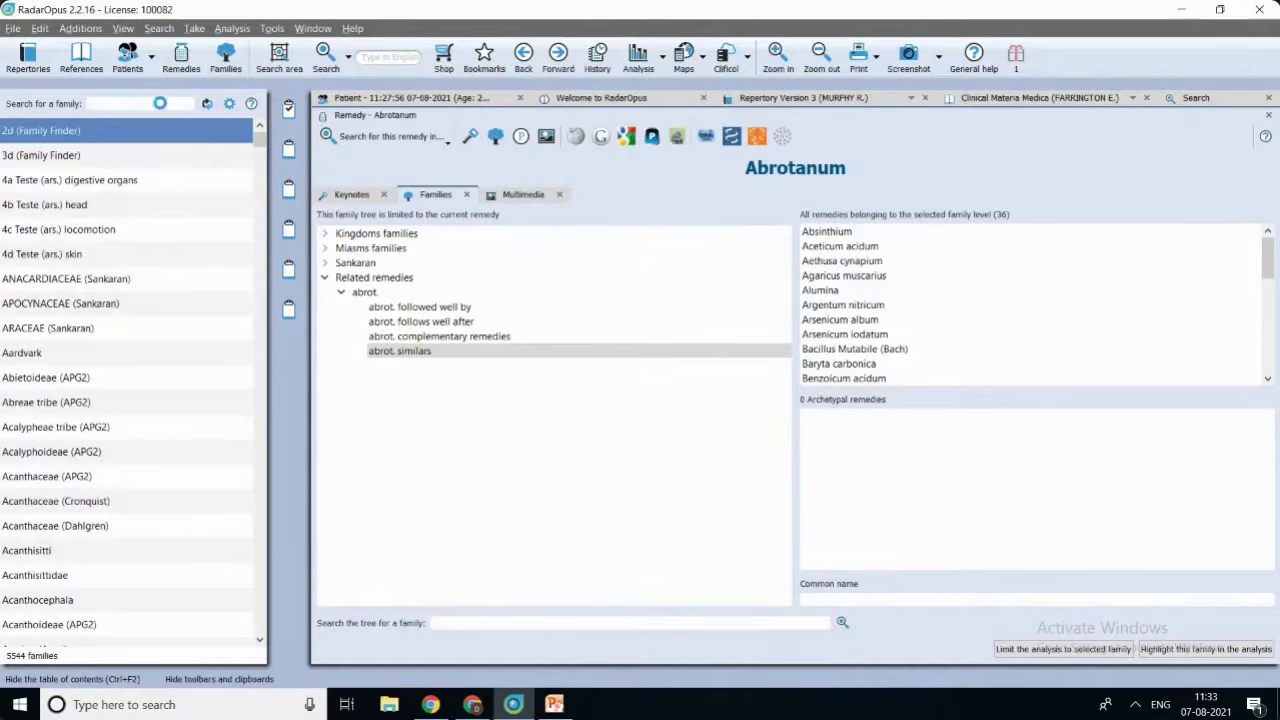
type("compo")
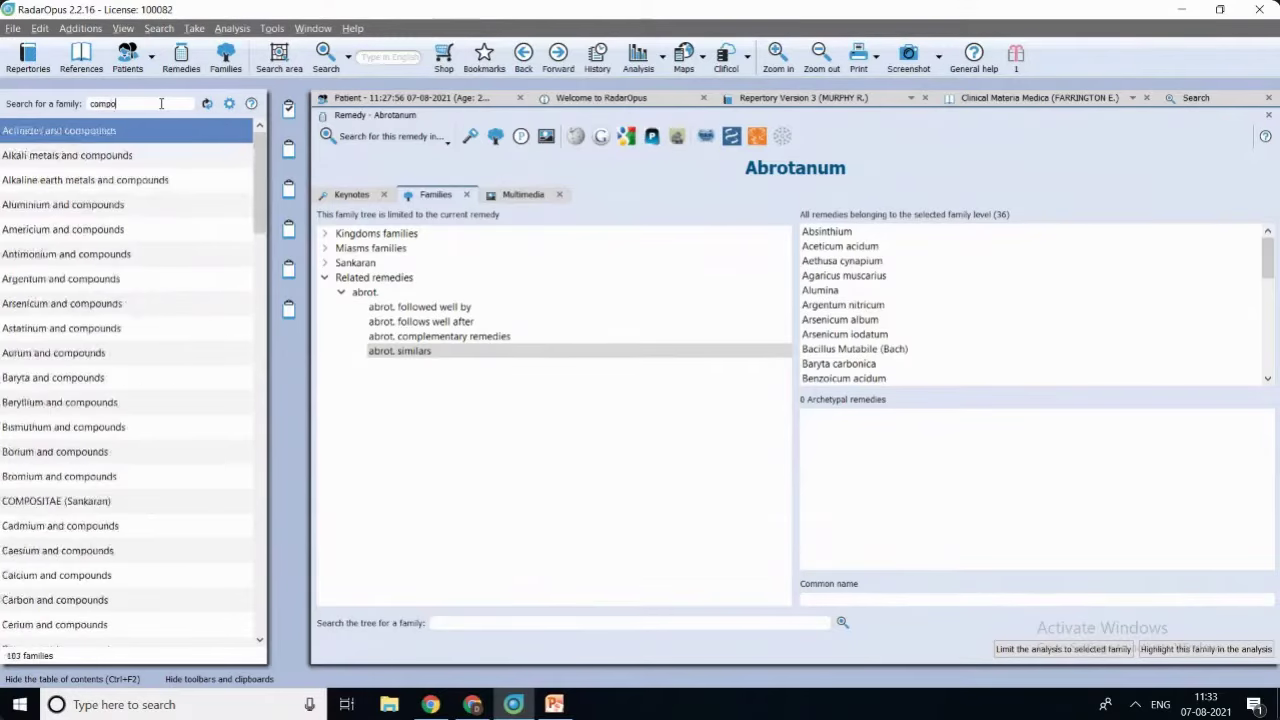
type("sit")
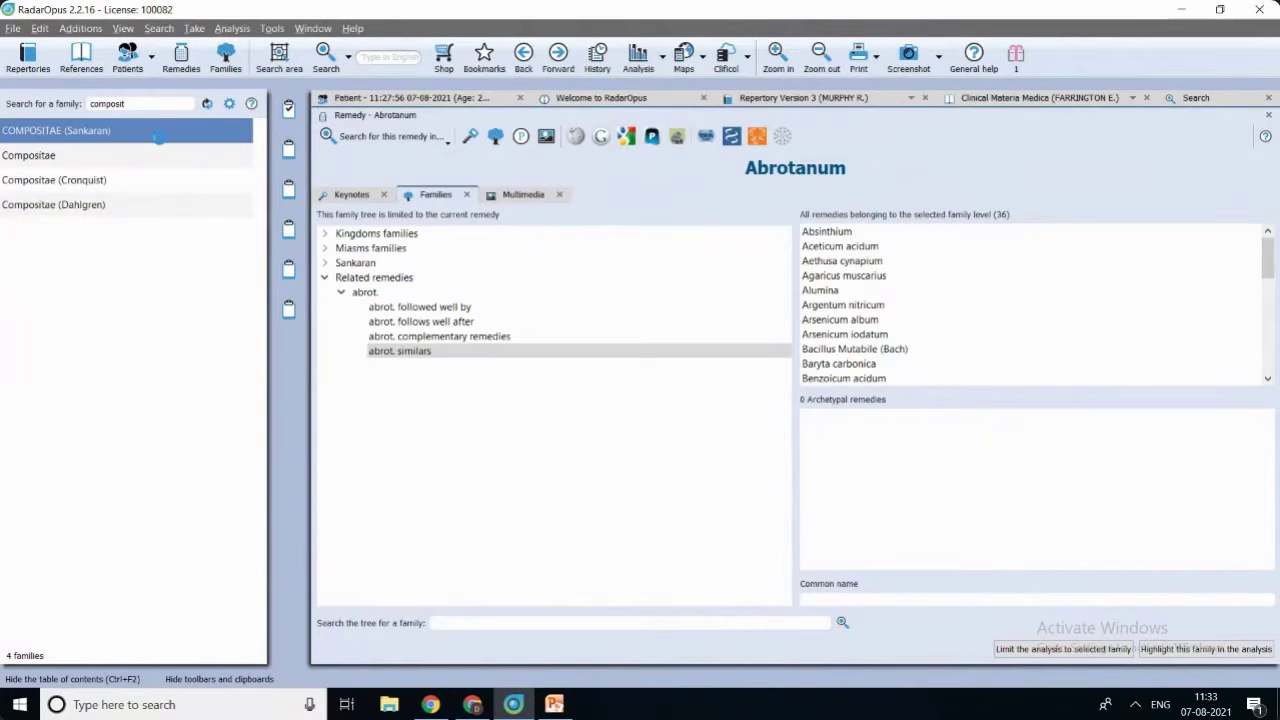
double_click(158, 137)
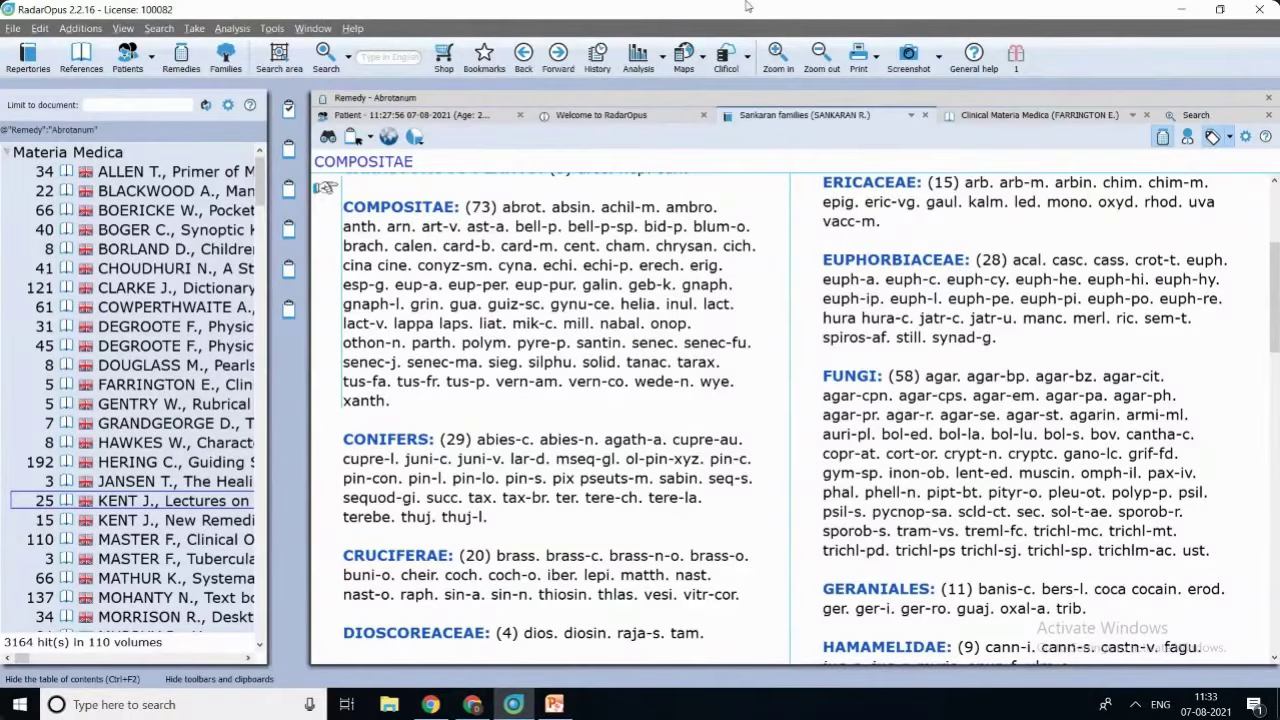
Filter the repertories by "syn", open Schroyens' Synthesis repertory, and hide the table of contents.
left_click(28, 52)
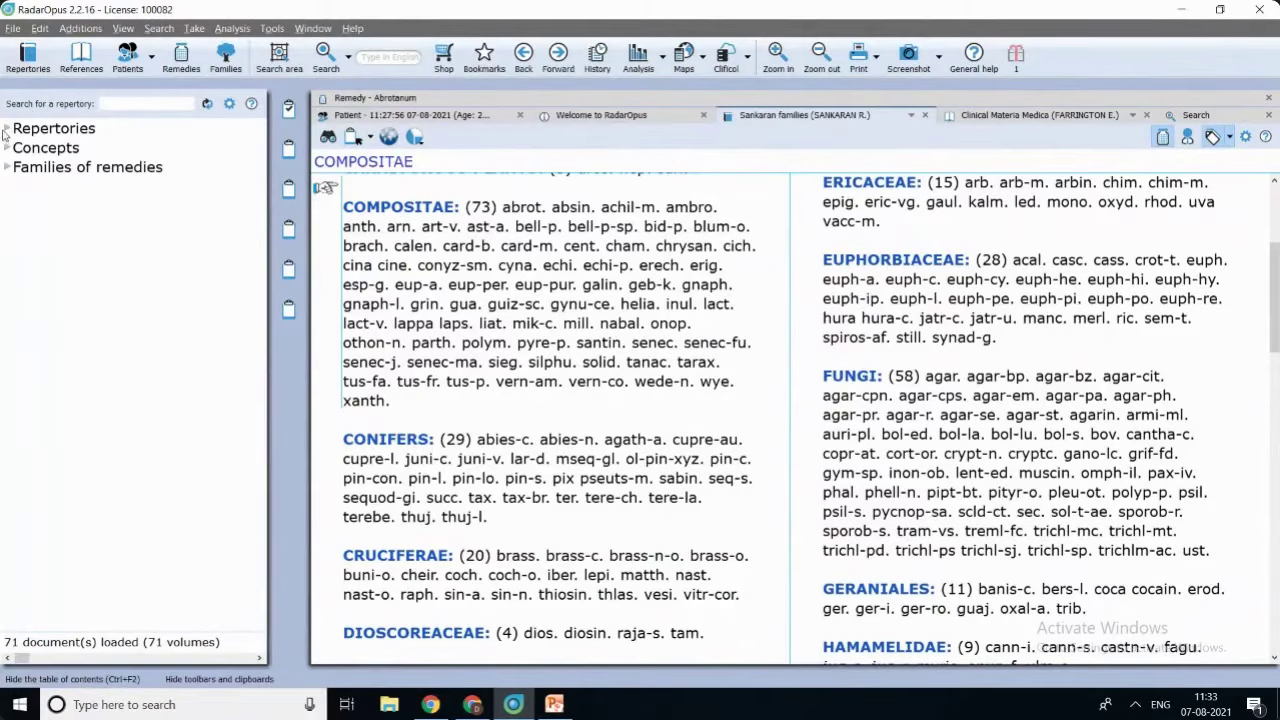
left_click(7, 129)
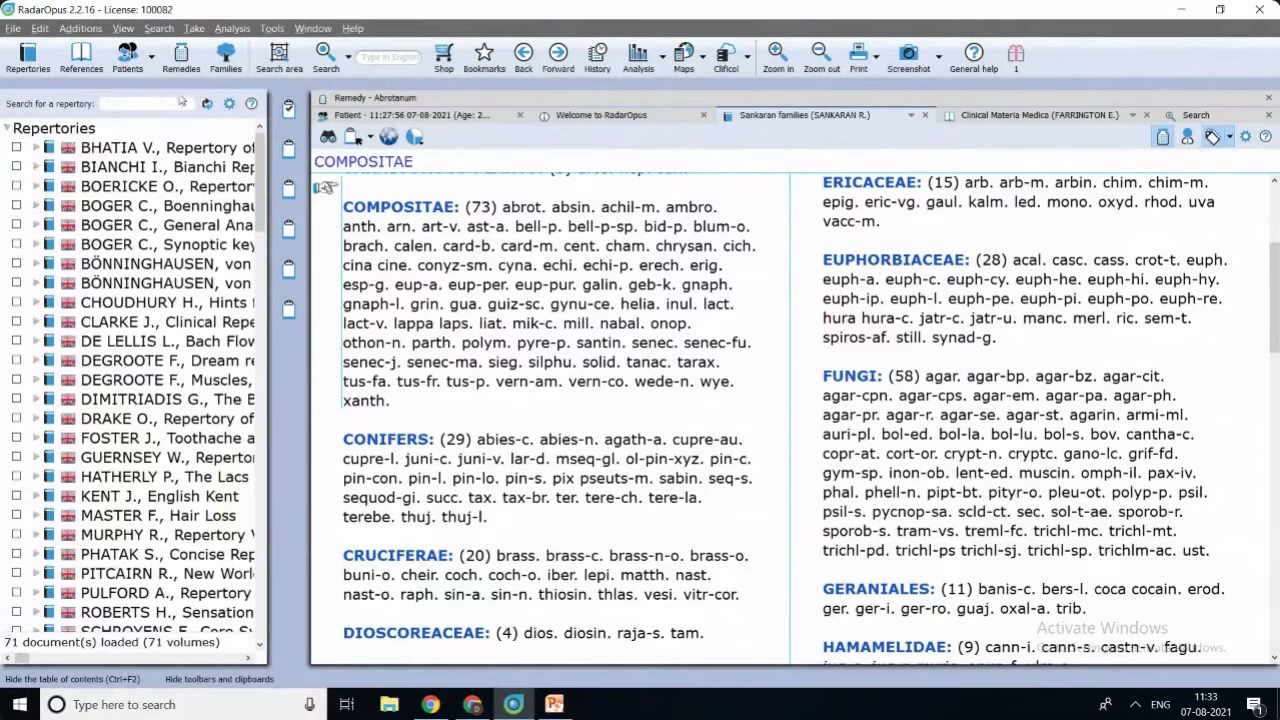
left_click(149, 104)
type("syn")
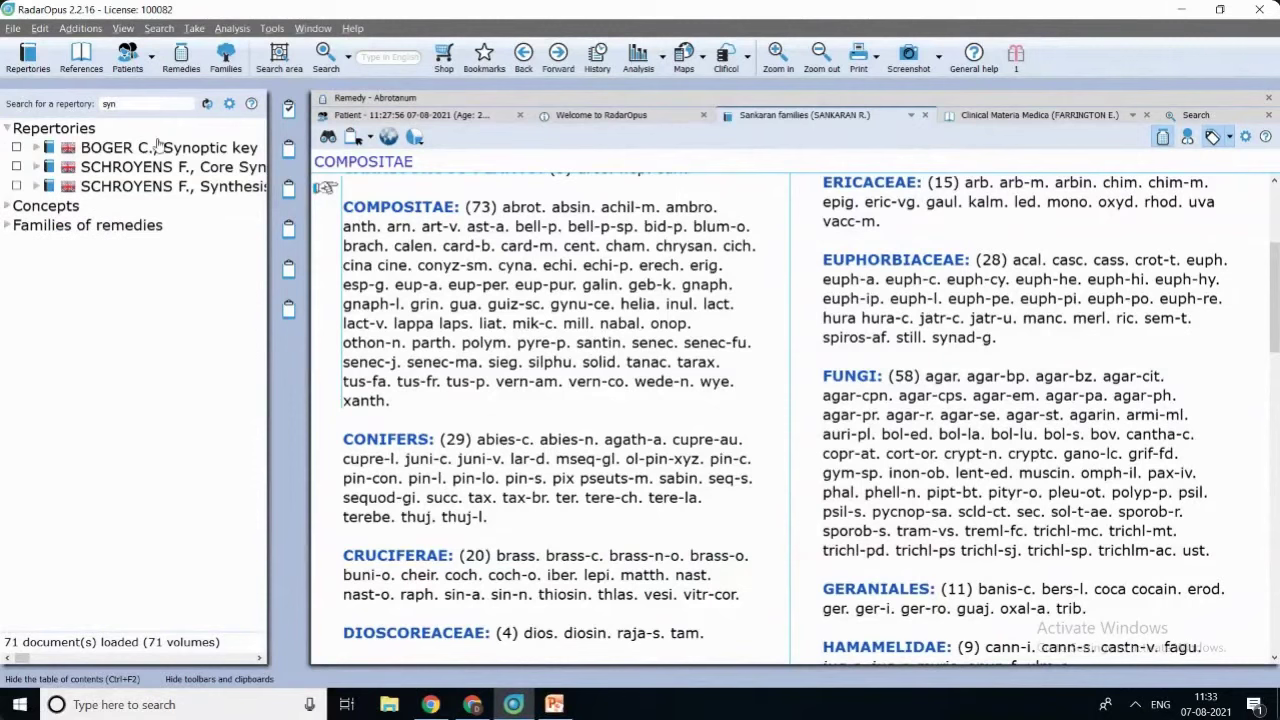
left_click(183, 189)
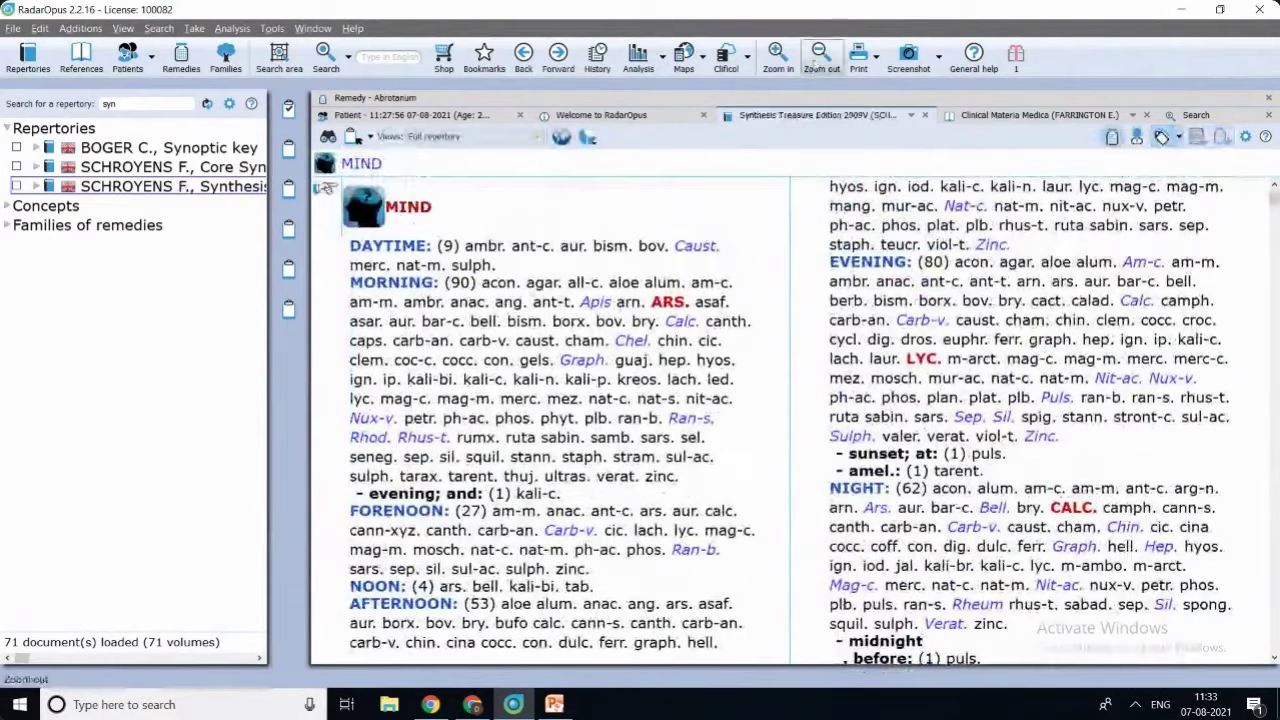
key("ctrl+F2")
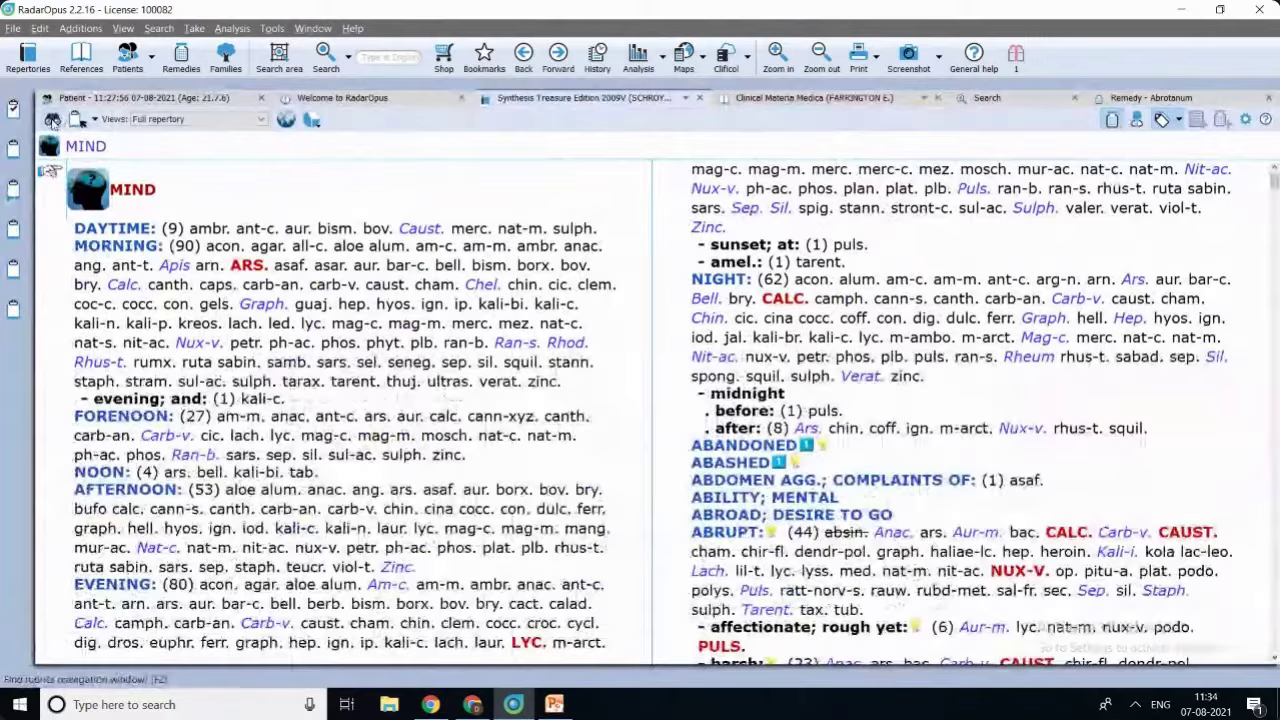
Examine the chapters of Synthesis in its navigation window and close it.
left_click(52, 119)
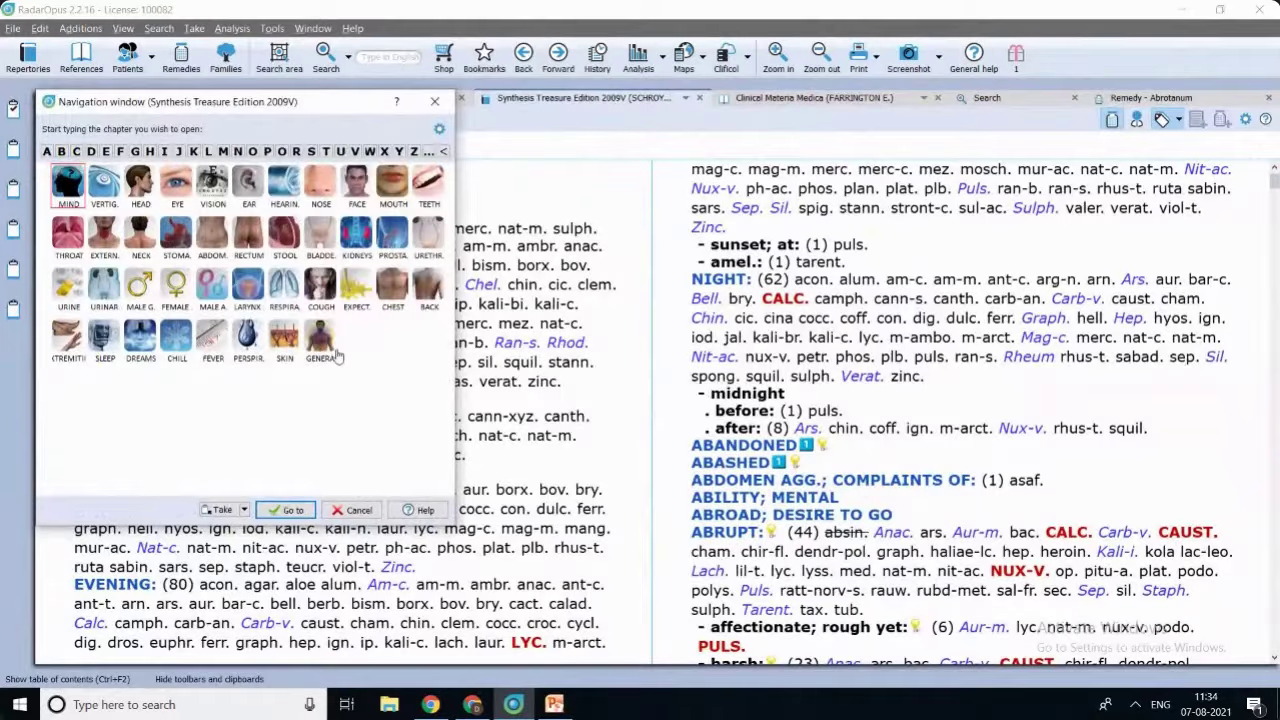
left_click(436, 102)
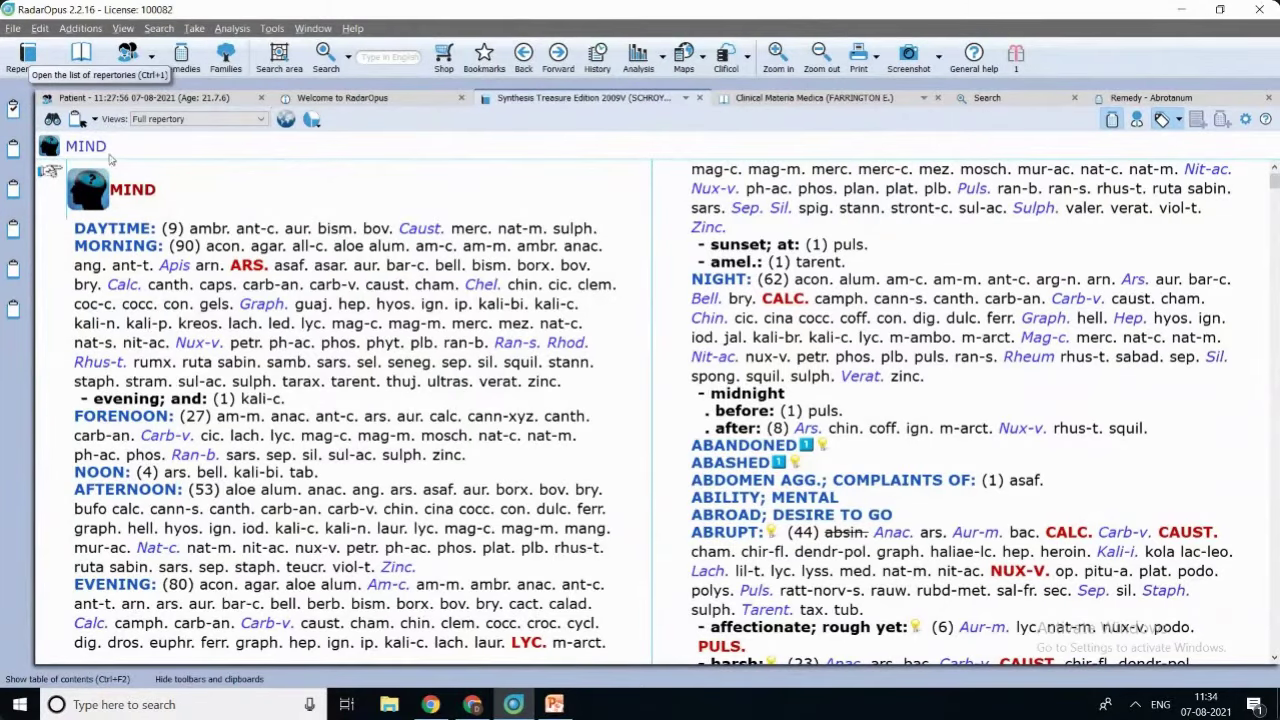
left_click(84, 122)
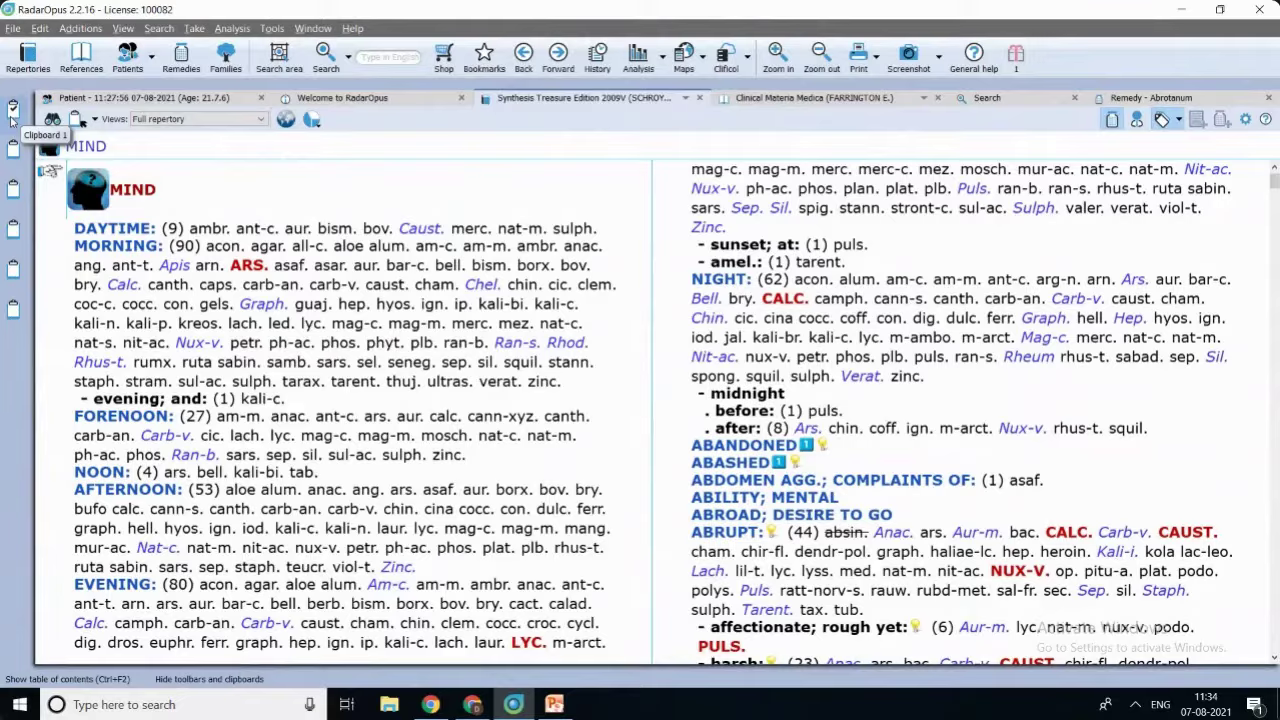
Switch the Synthesis view to "Full with no remedies copied", "Millenium" and "Classics to 1916 (Kent)" in turn.
left_click(203, 128)
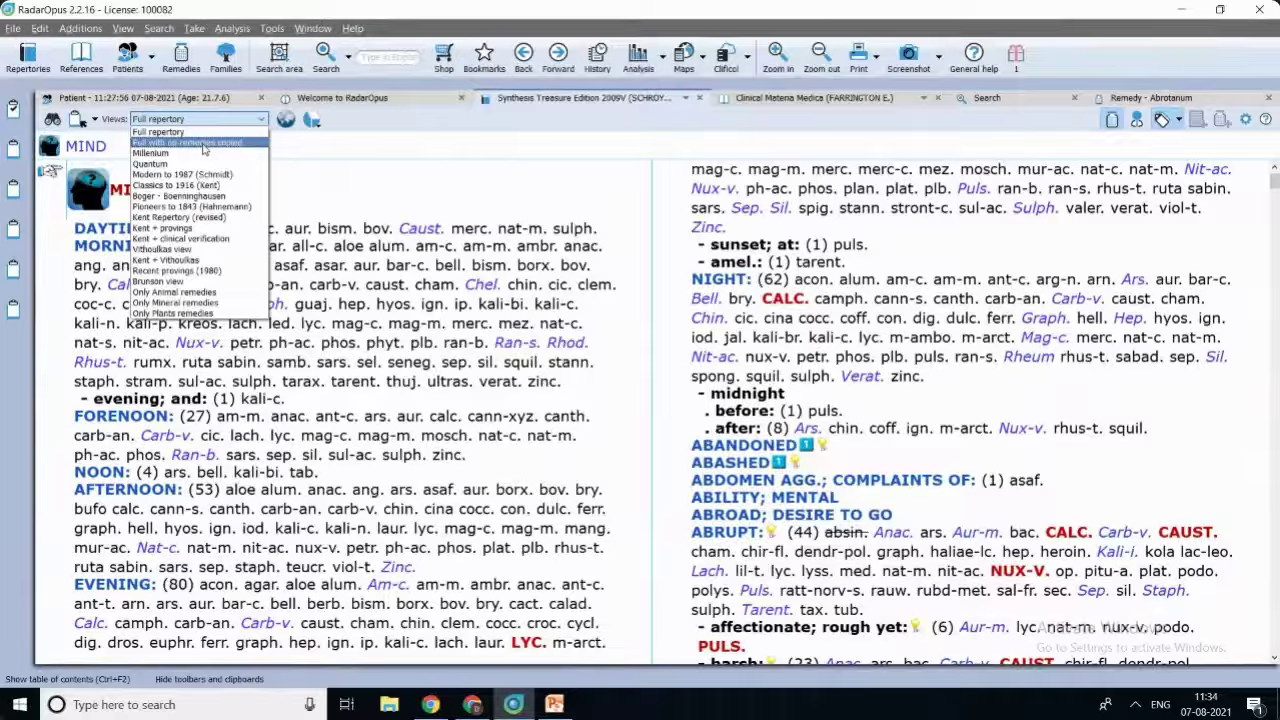
key("Escape")
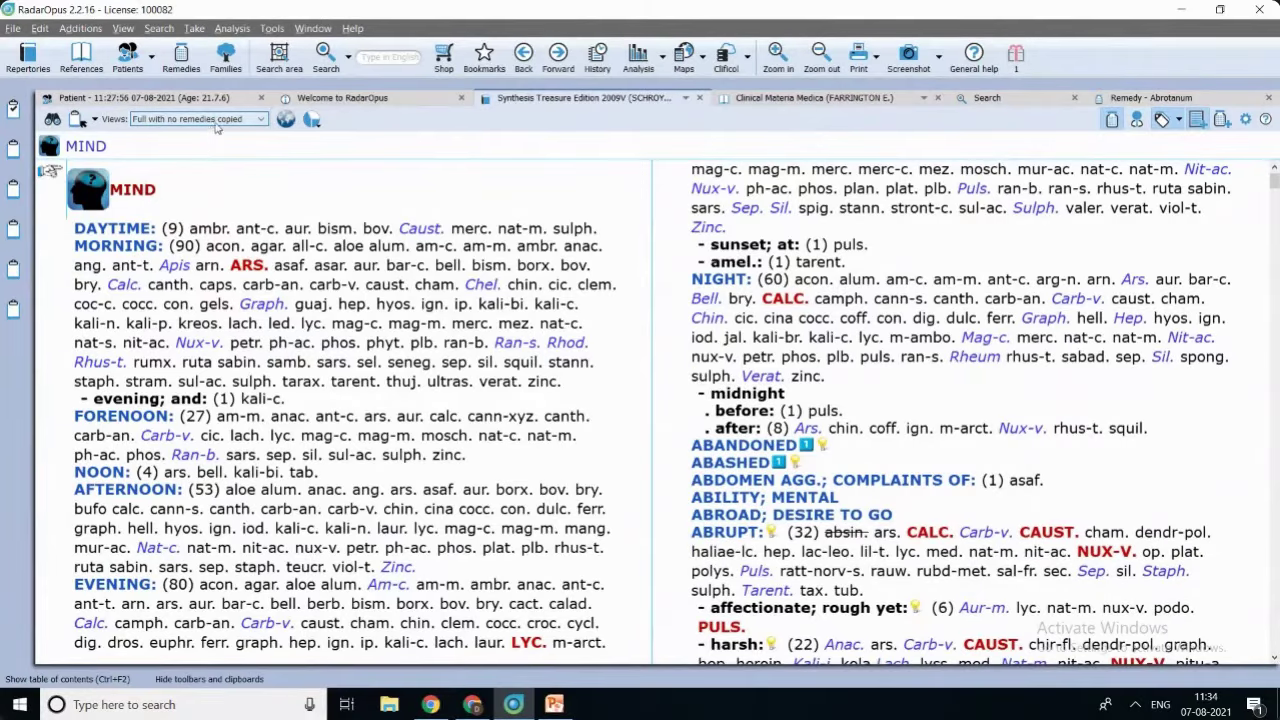
left_click(216, 120)
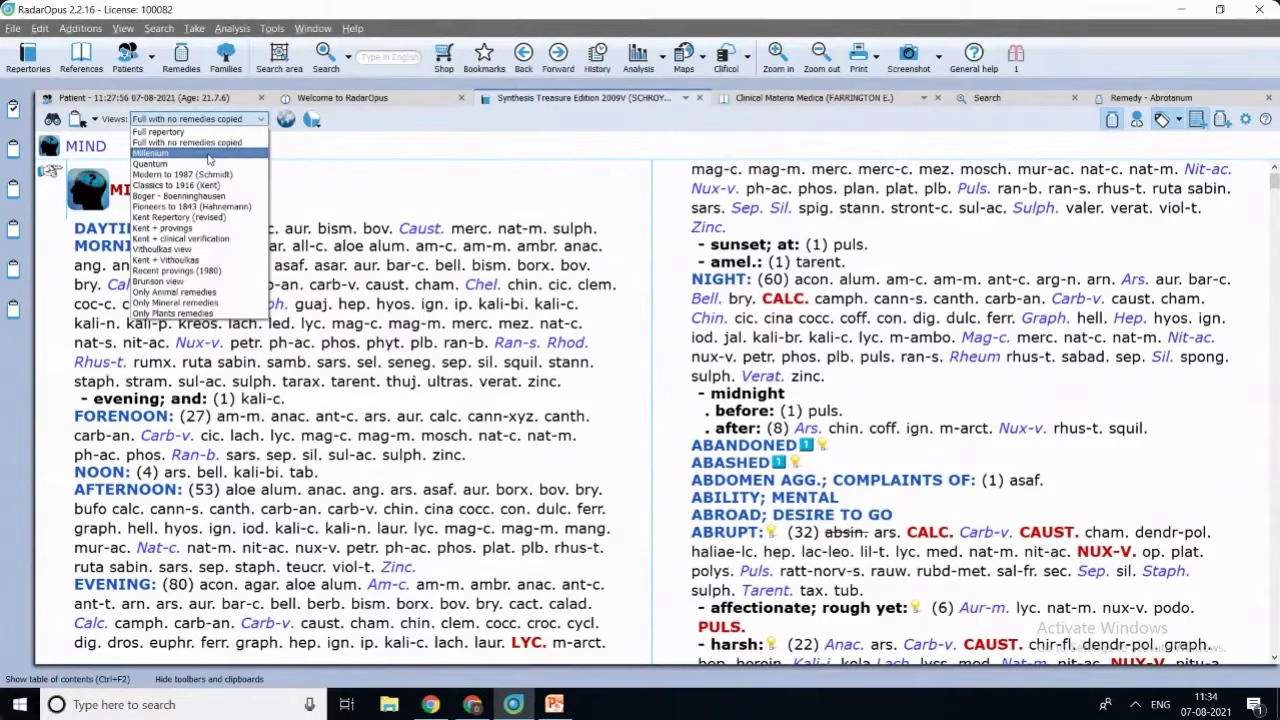
left_click(208, 155)
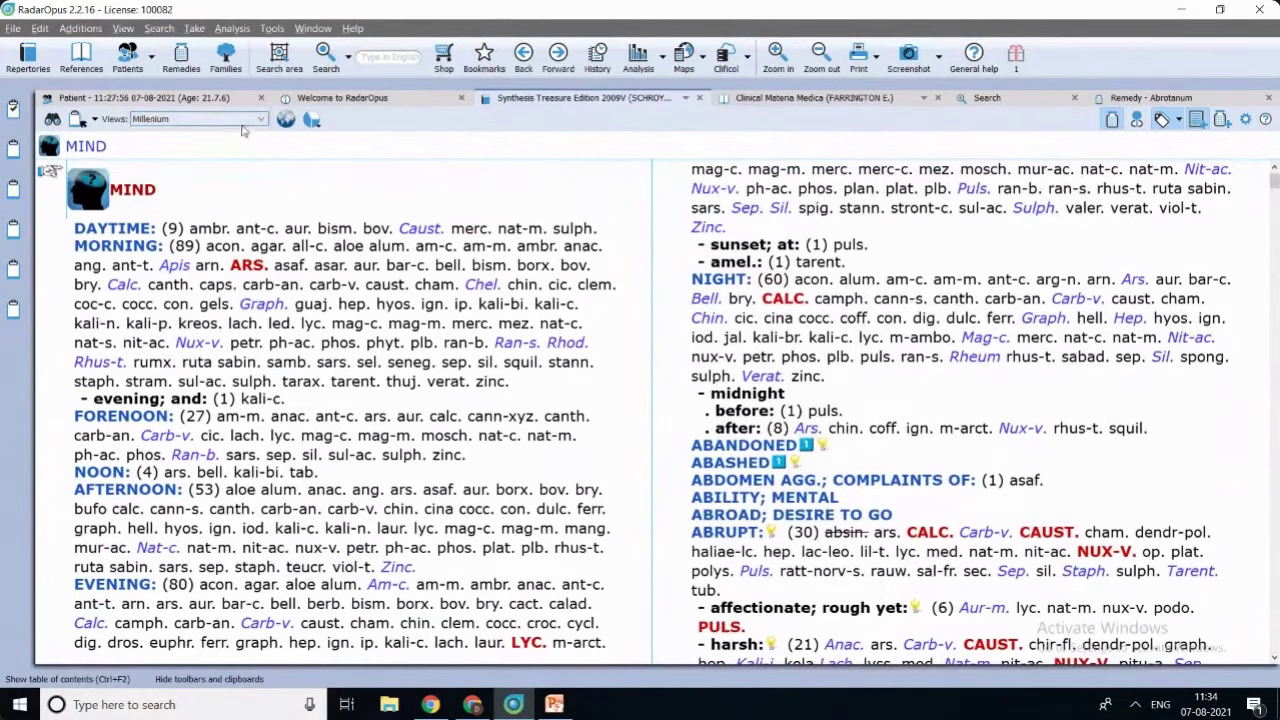
left_click(225, 119)
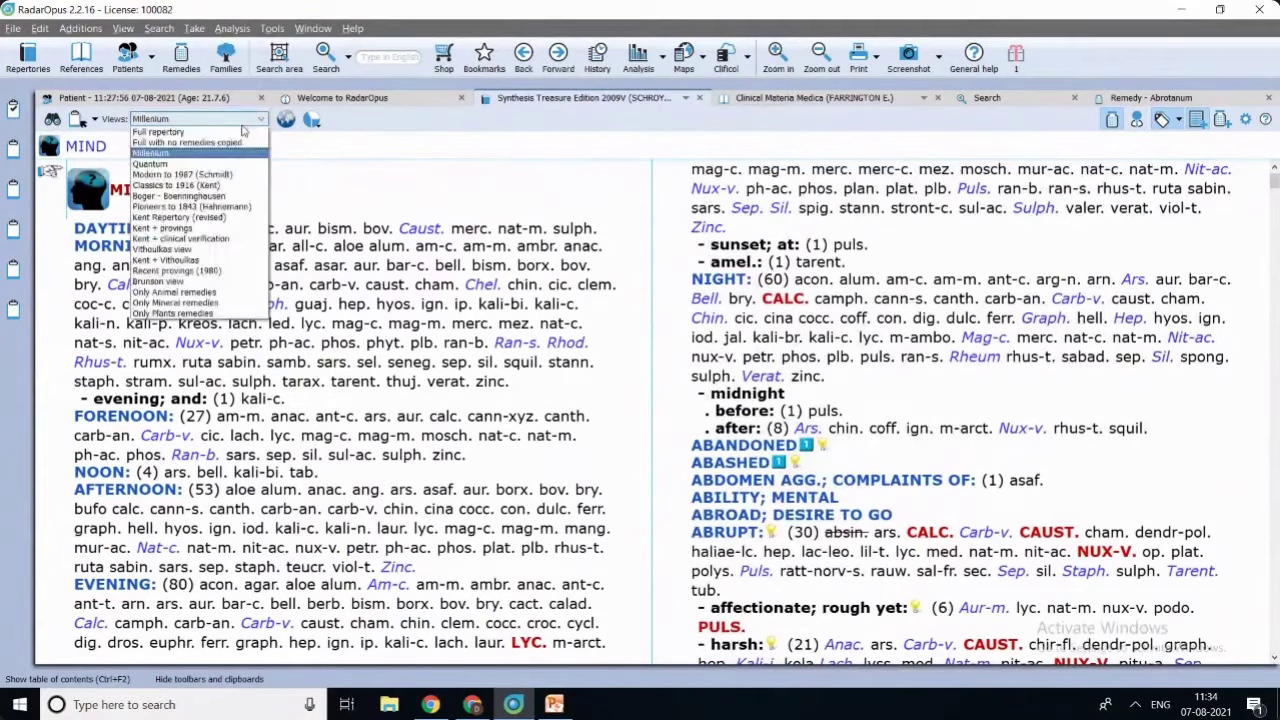
left_click(235, 188)
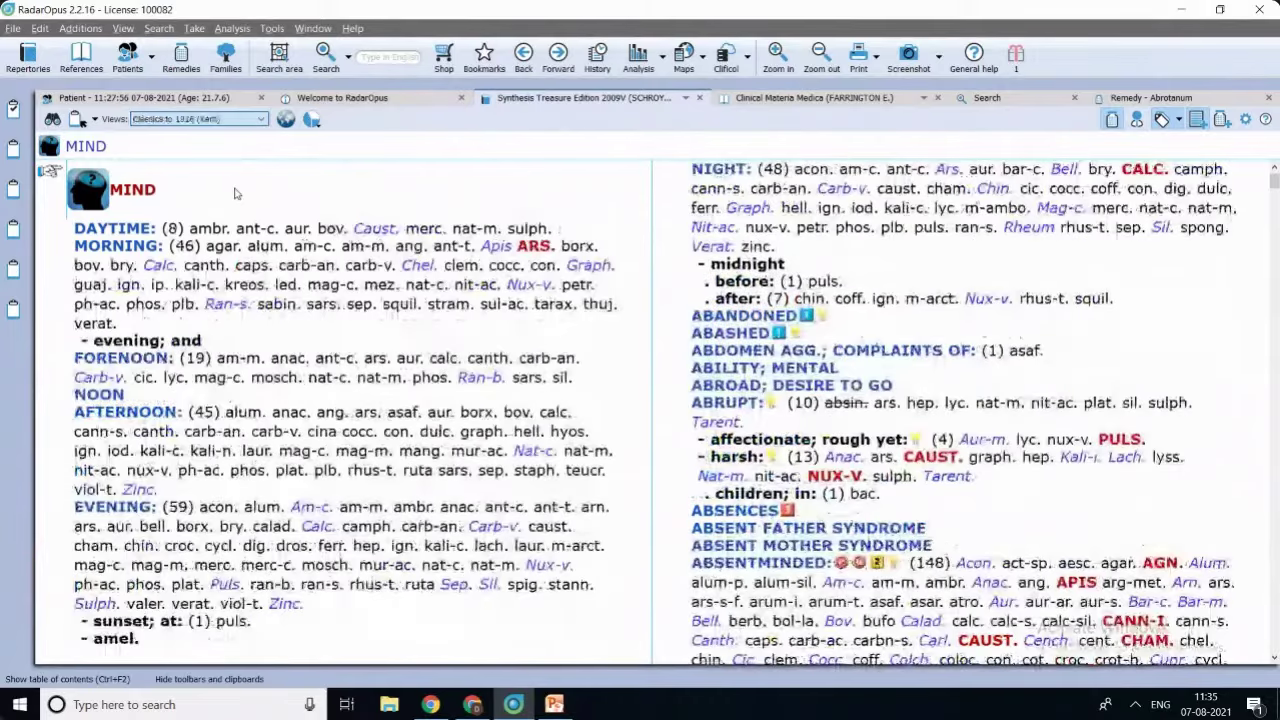
Show the repertory with "Only Animal remedies", and return it to the "Full repertory" view.
left_click(240, 120)
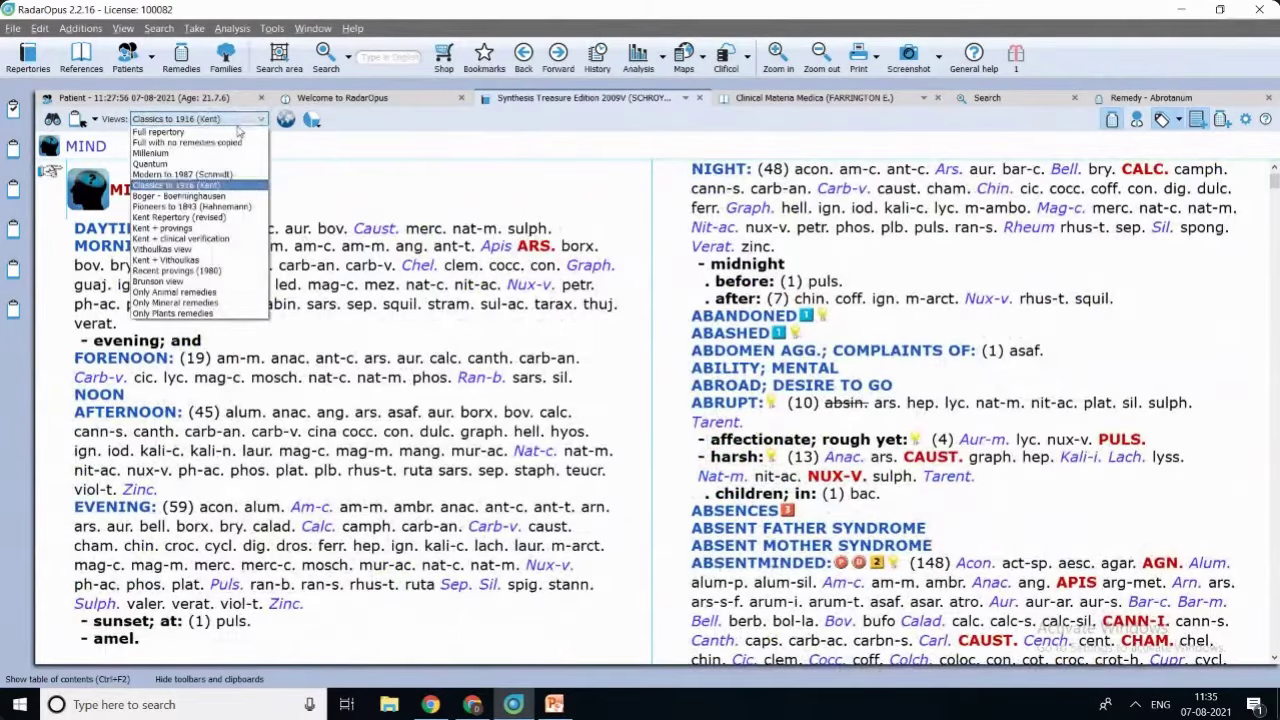
left_click(200, 292)
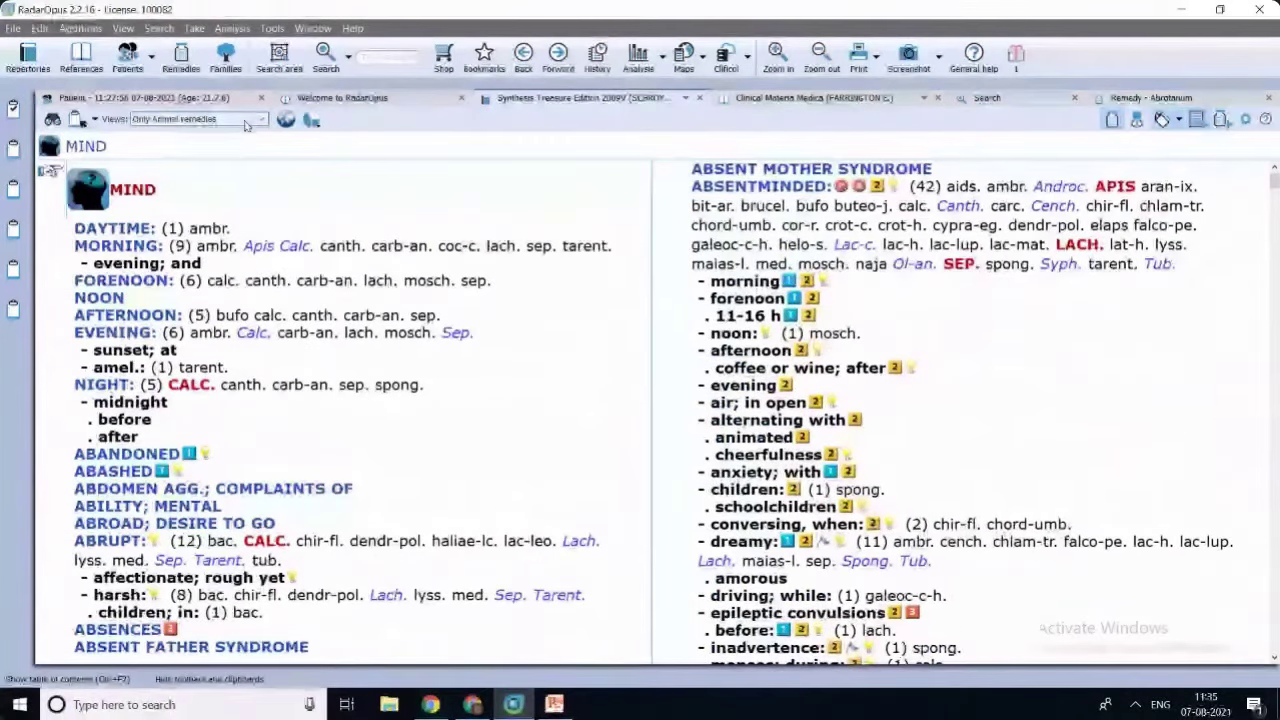
left_click(245, 125)
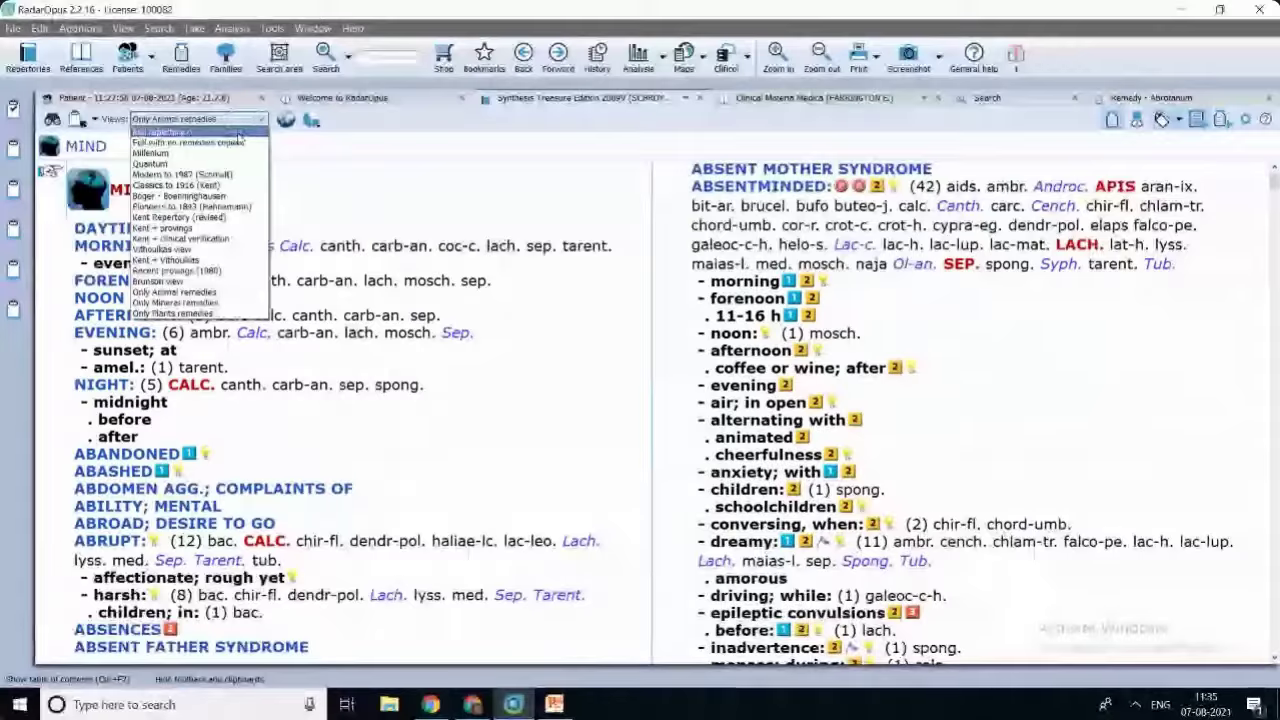
left_click(200, 131)
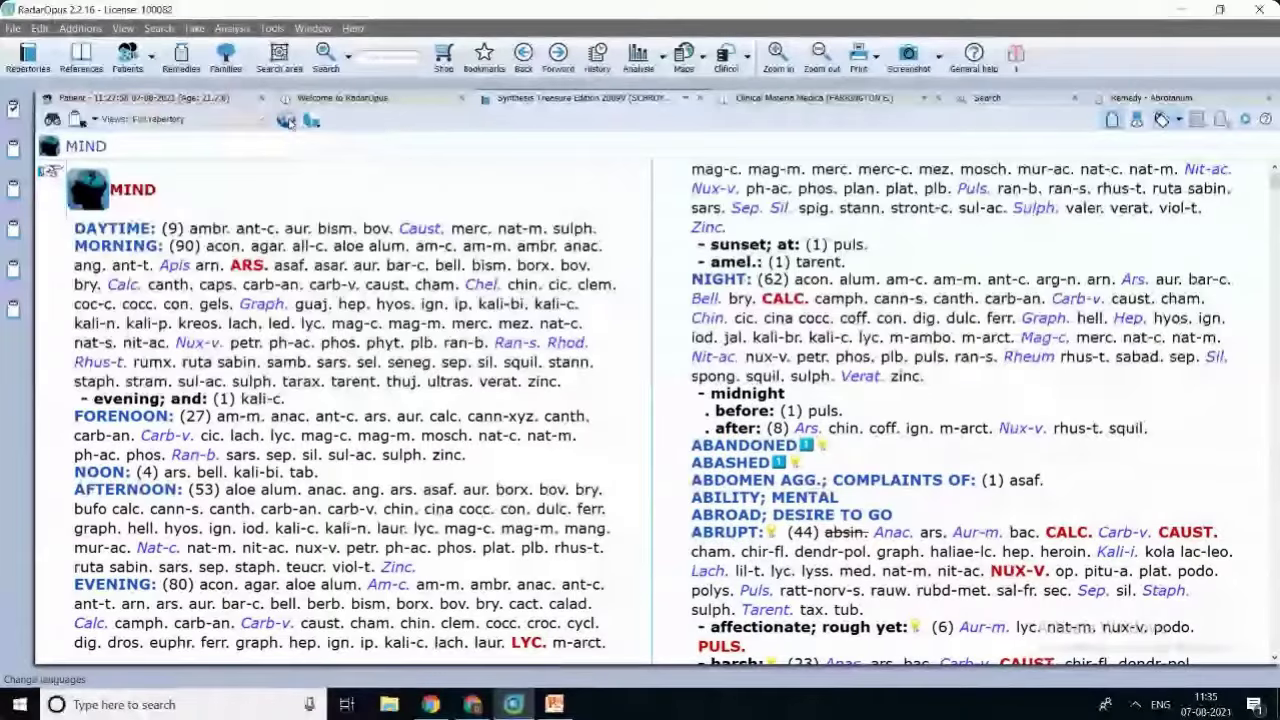
Examine the repertory's language and translation options and its available statistics, such as rubrics by chapter and first 50 polychrests.
left_click(287, 120)
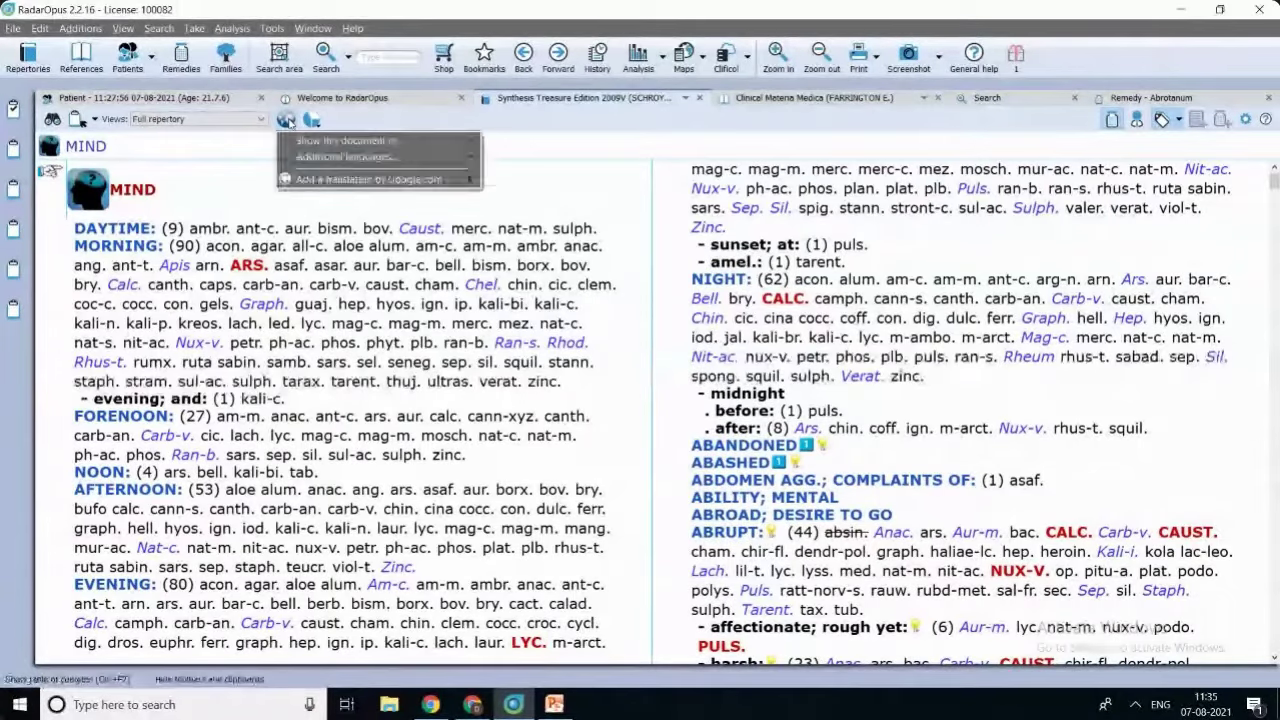
mouse_move(309, 181)
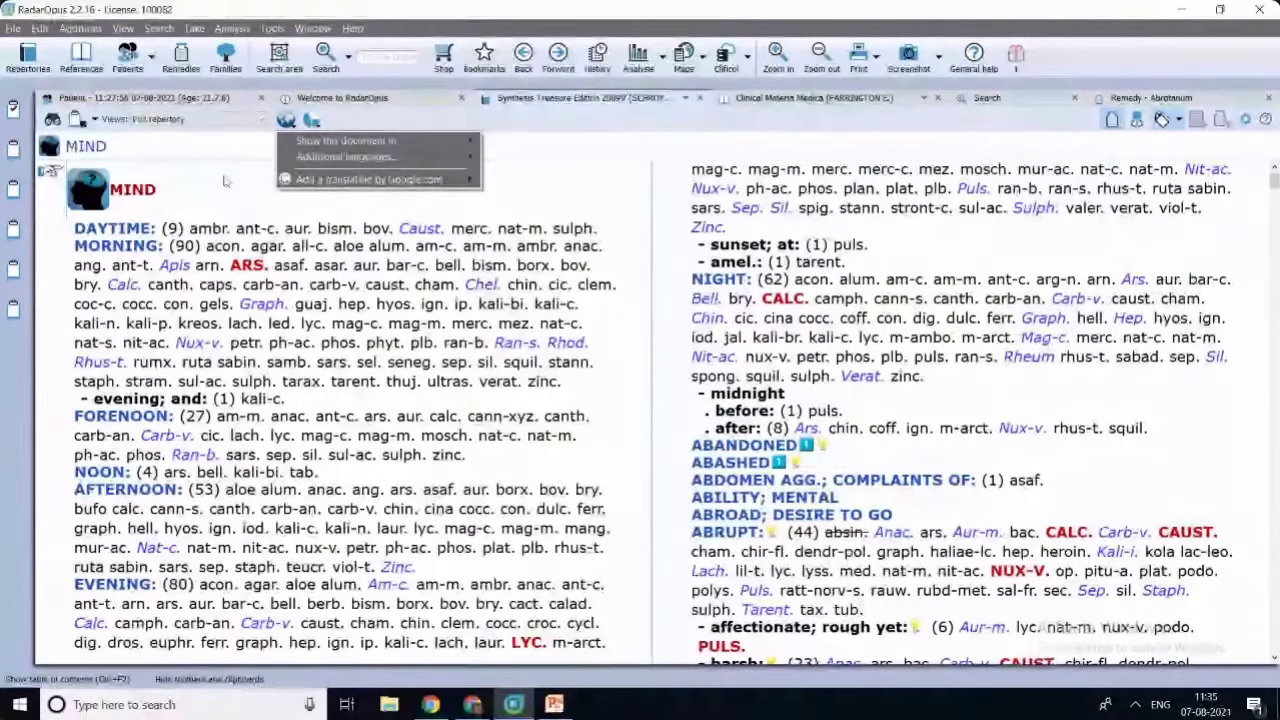
left_click(312, 120)
left_click(312, 120)
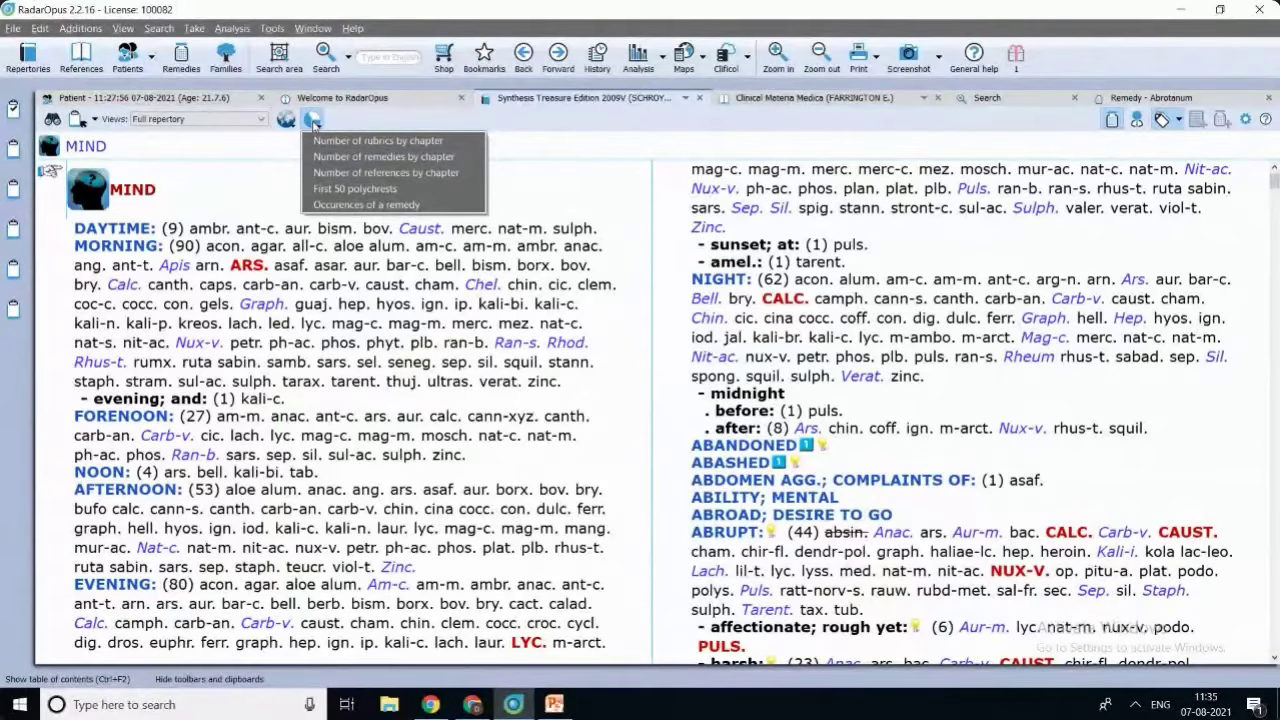
left_click(598, 213)
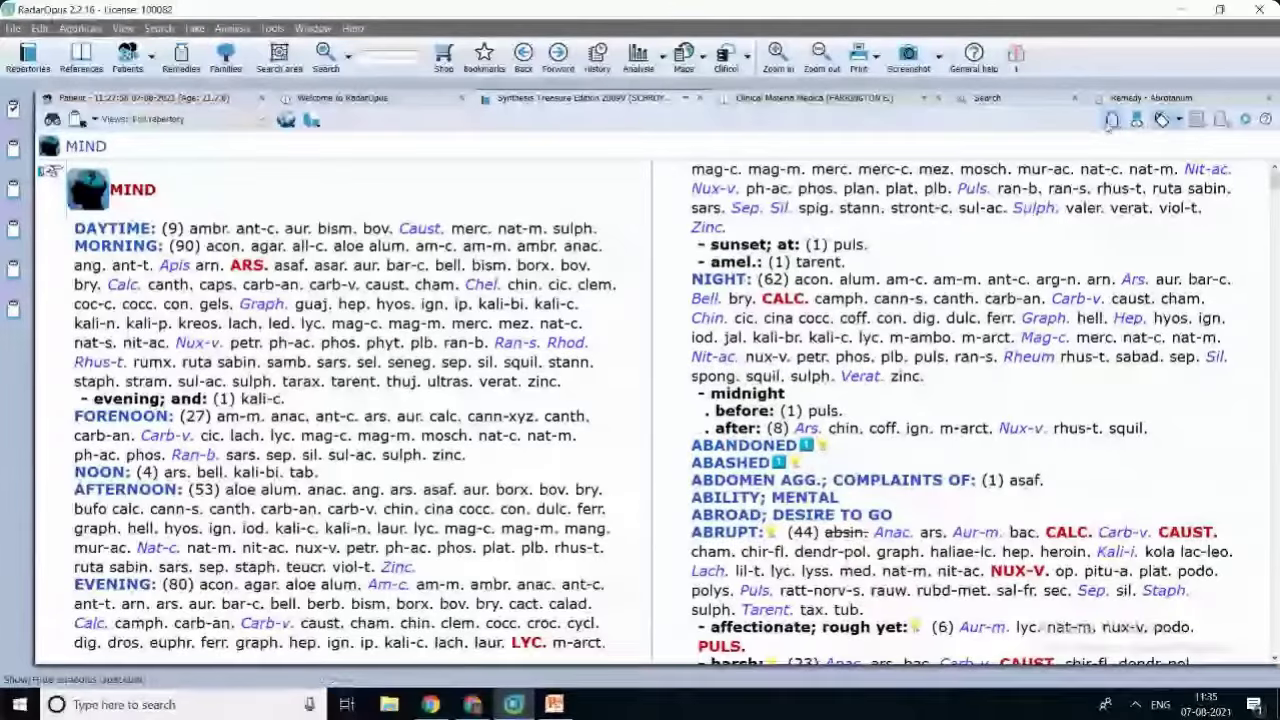
Hide the remedies in the MIND chapter, show them again, and display the authors beside them.
left_click(1113, 121)
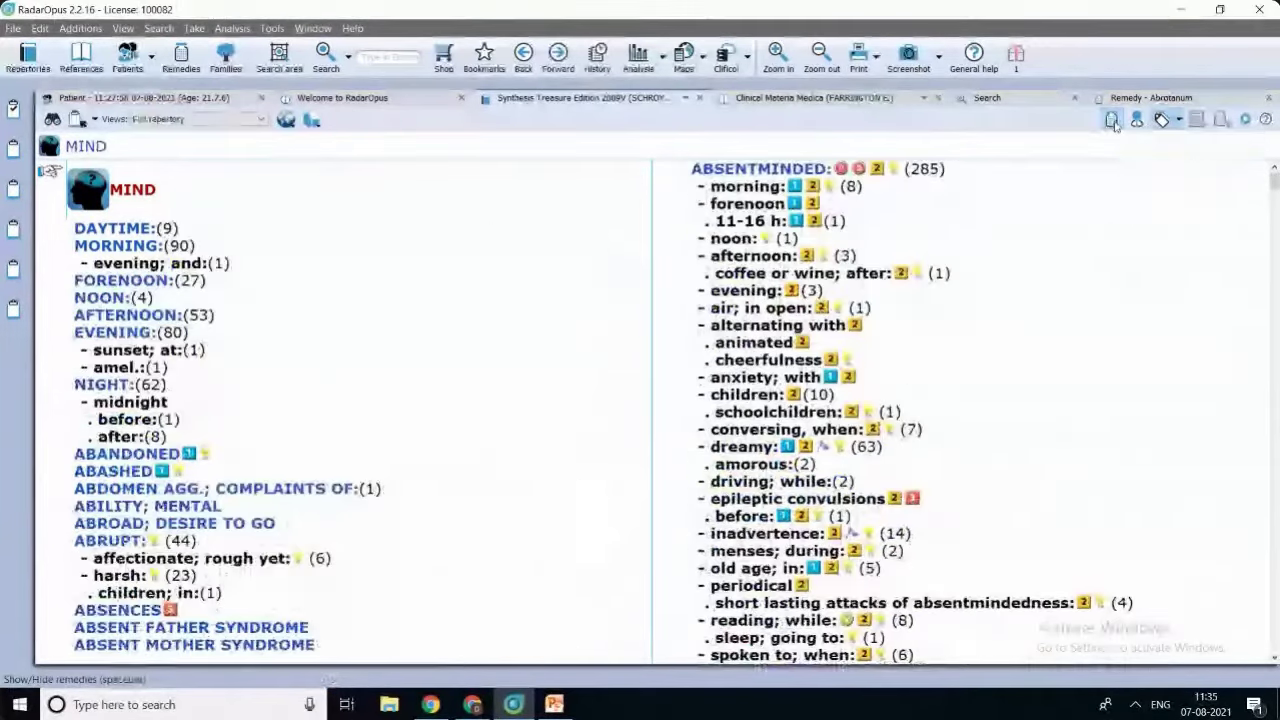
left_click(1113, 121)
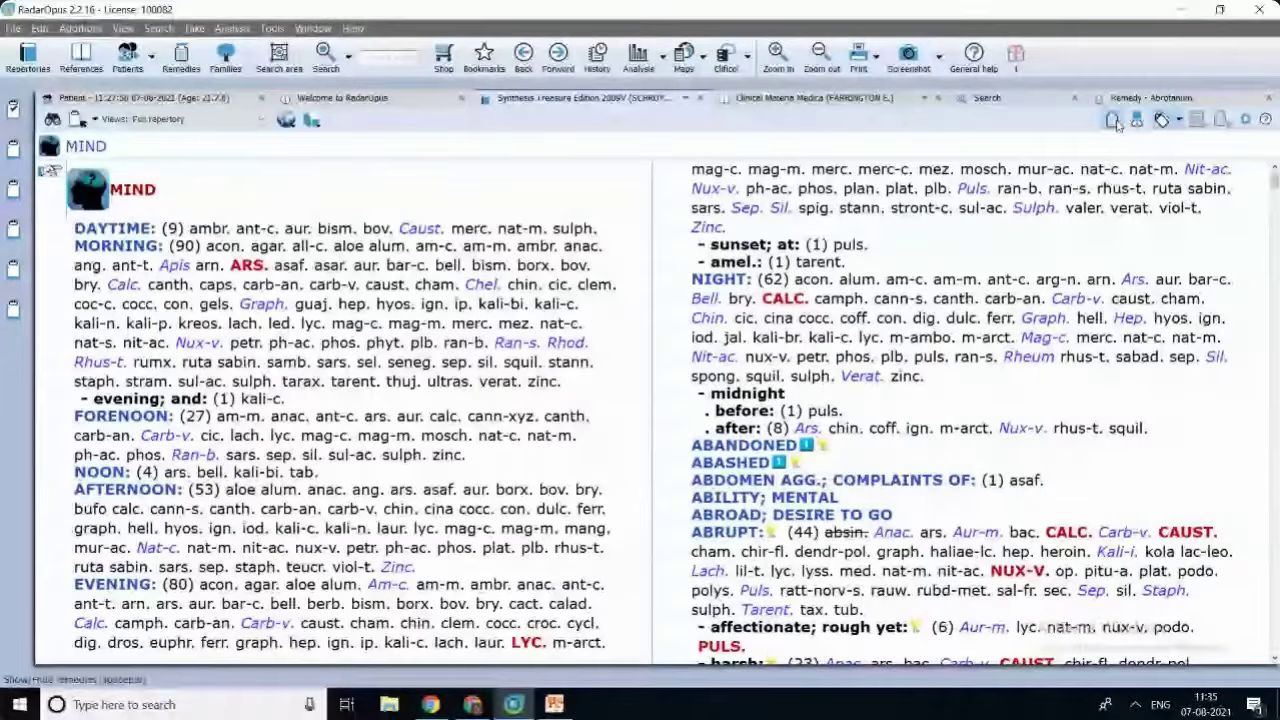
left_click(1138, 120)
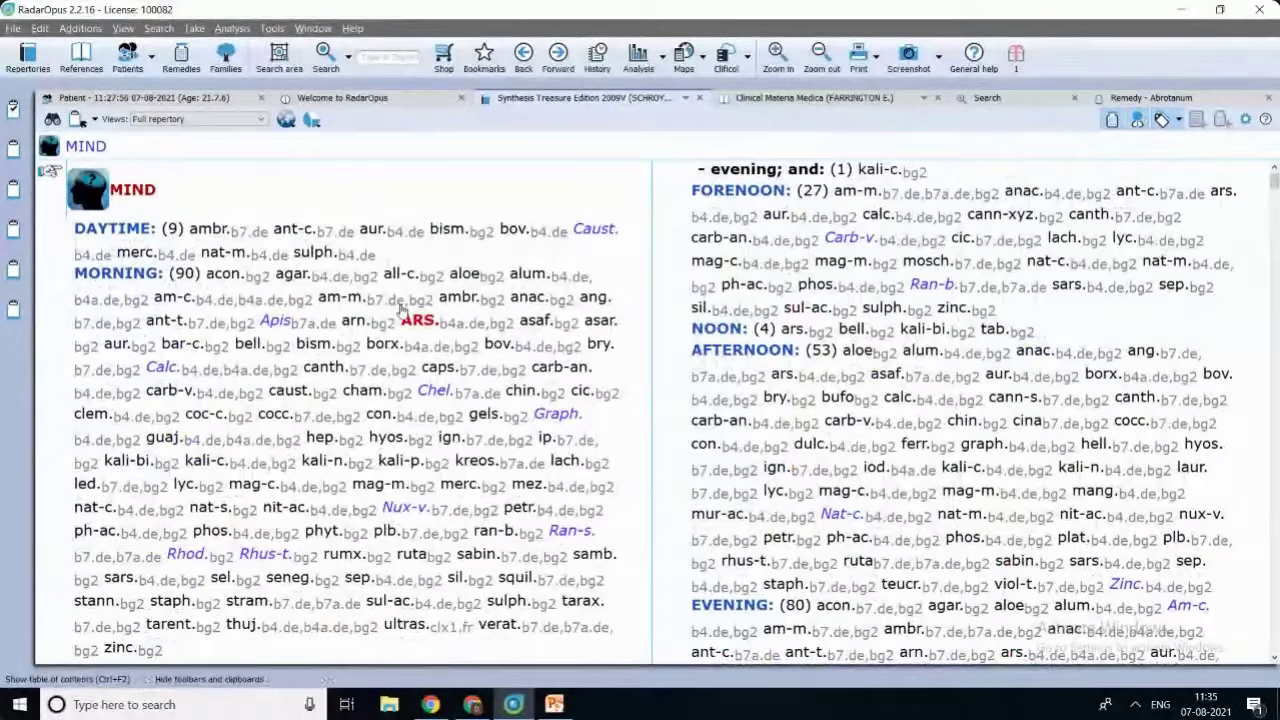
Open the Bönninghausen source from a remedy's author abbreviation, view its multimedia, and return to Synthesis with the authors hidden.
left_click(405, 238)
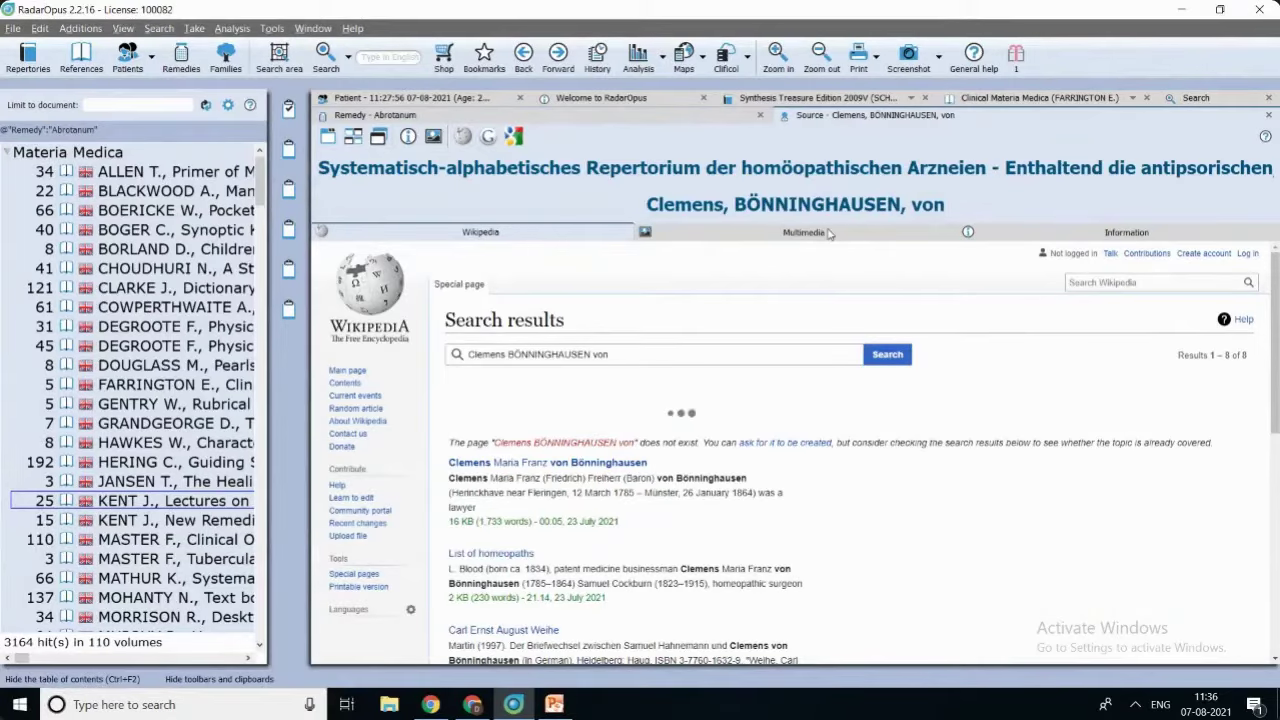
left_click(829, 233)
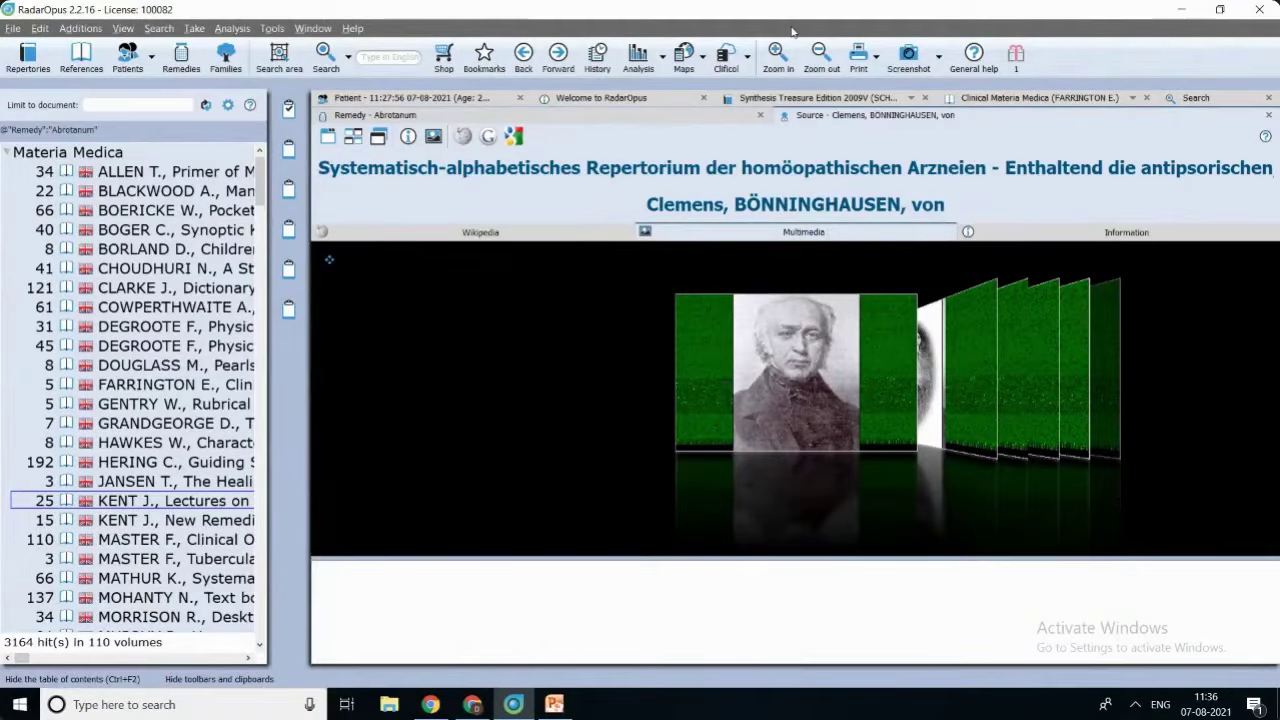
left_click(838, 100)
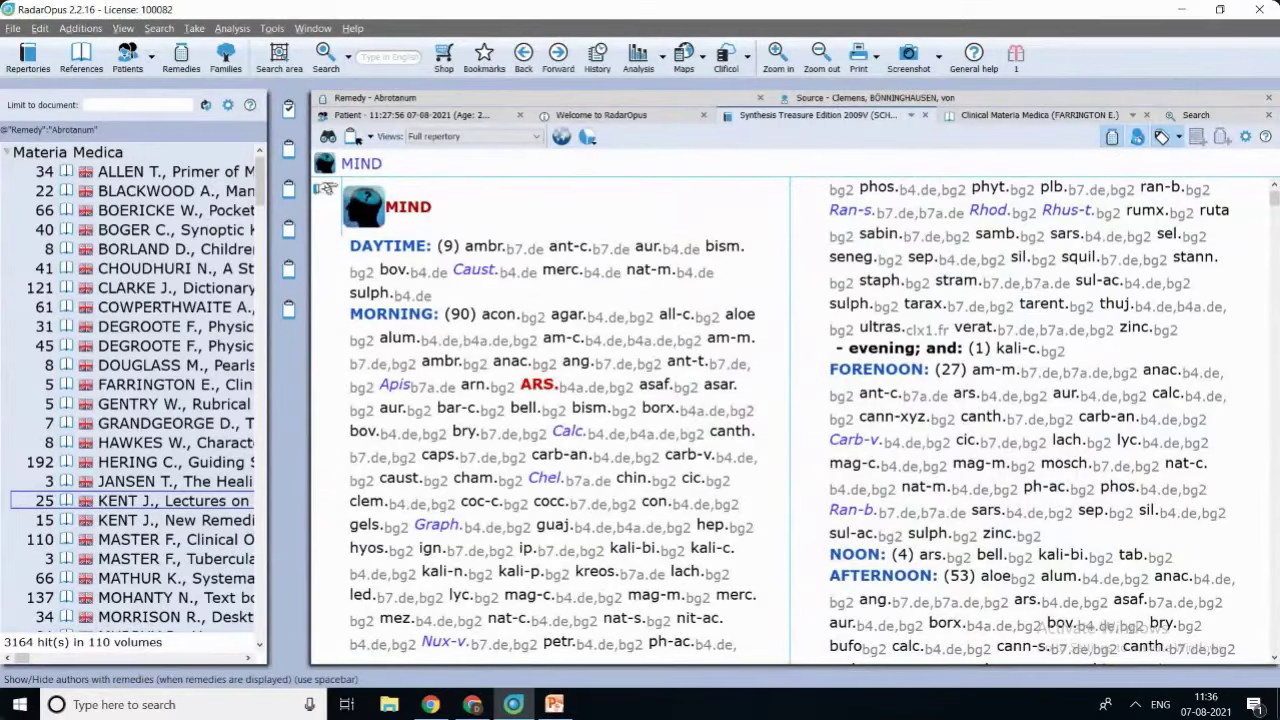
left_click(1161, 137)
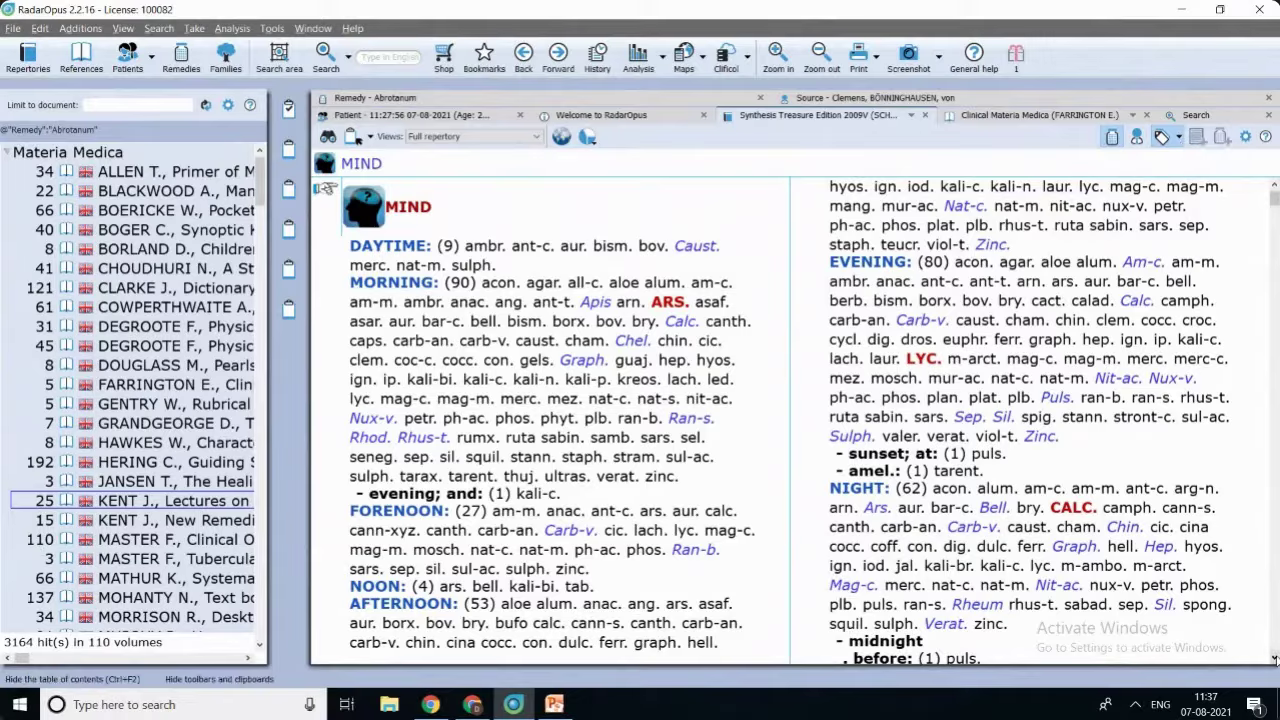
Examine the MIND chapter's rubrics from MORNING down to ABANDONED and ABRUPT.
left_click(1273, 659)
left_click(1273, 659)
left_click(1273, 659)
left_click(1273, 659)
left_click(1273, 659)
left_click(1273, 659)
left_click(1273, 659)
left_click(1273, 659)
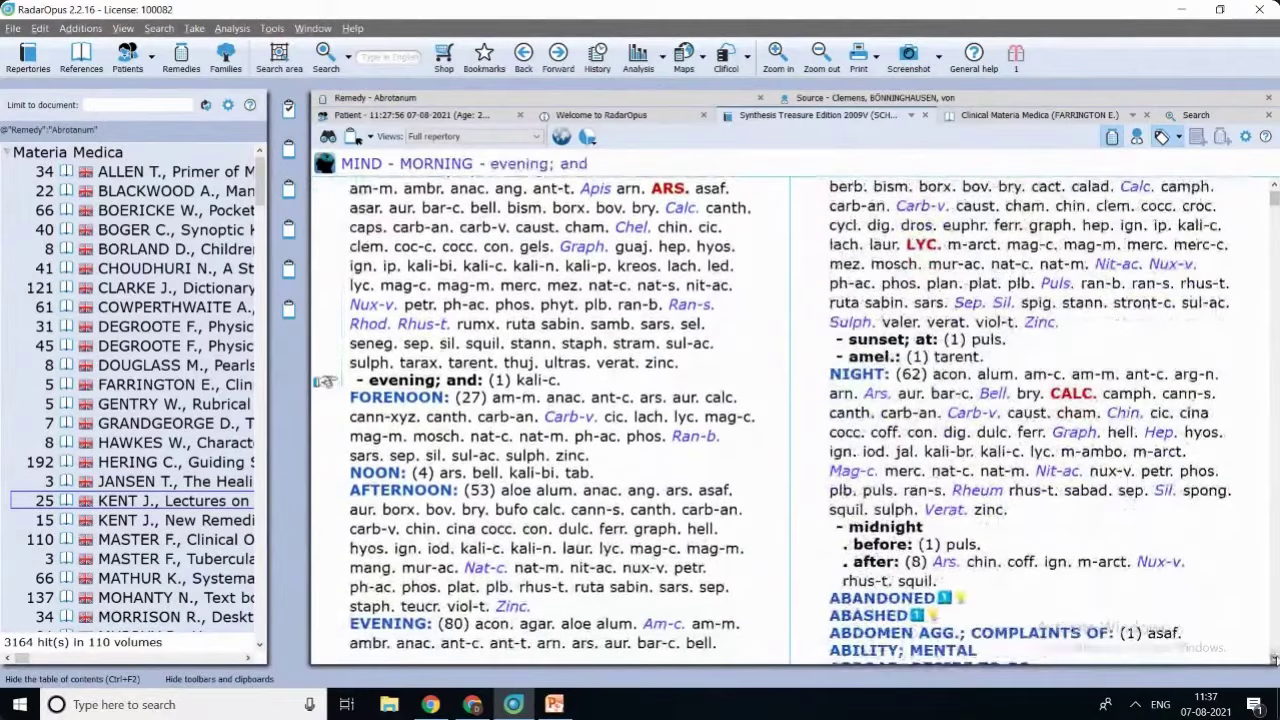
left_click(1273, 659)
left_click(1273, 659)
left_click(1273, 659)
left_click(1273, 659)
left_click(1273, 659)
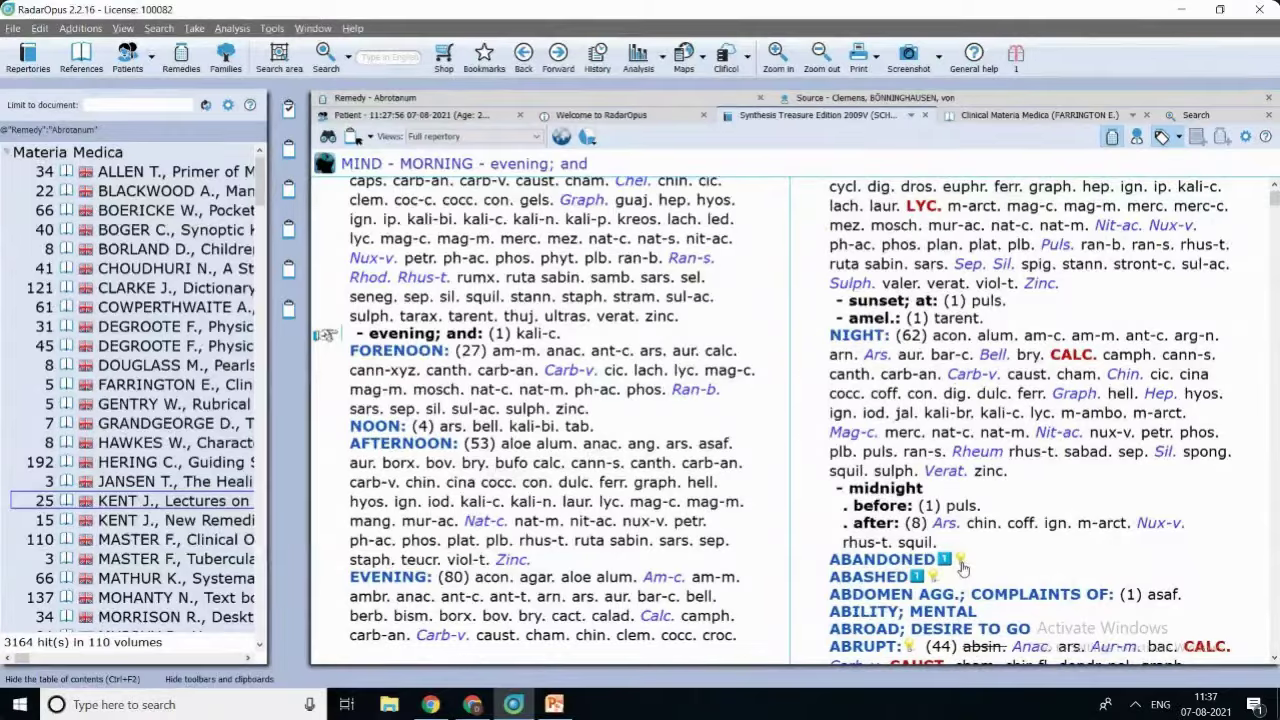
Examine the miasm and concept tags beside the MIND rubrics from ABANDONED to ABSENTMINDED, including the associated concepts of ABRUPT.
mouse_move(962, 567)
left_click(1275, 636)
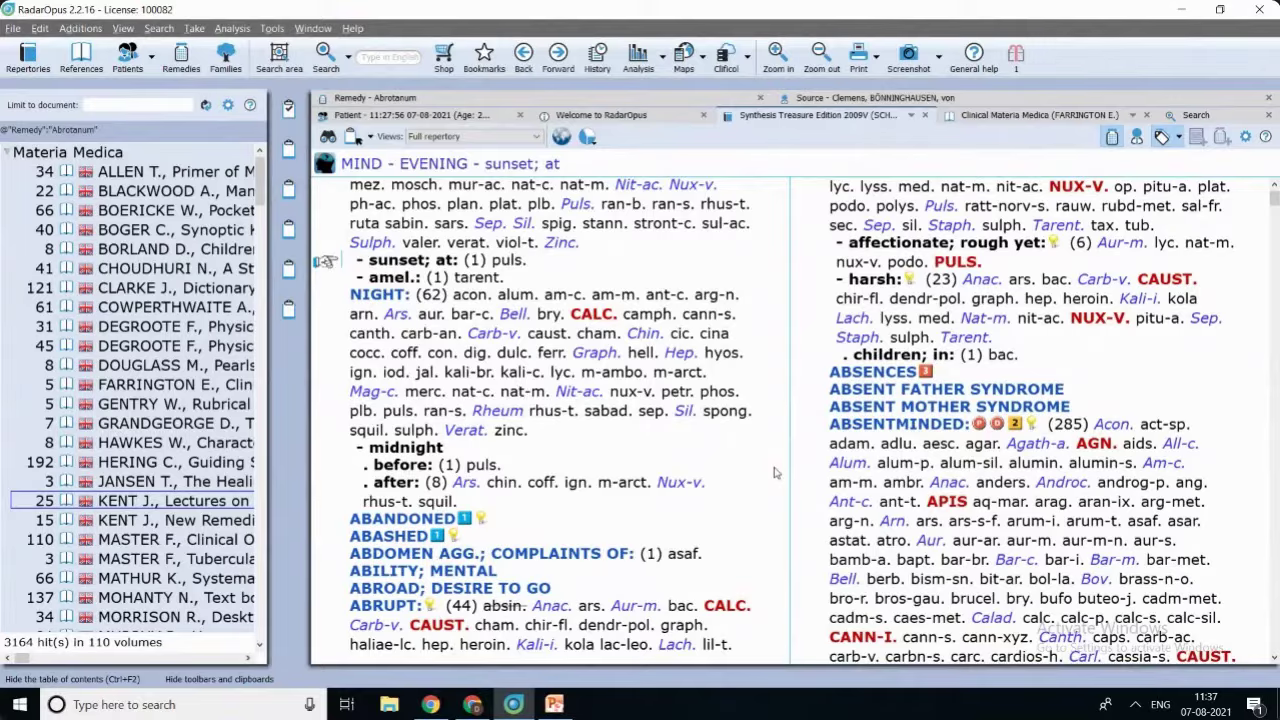
mouse_move(925, 376)
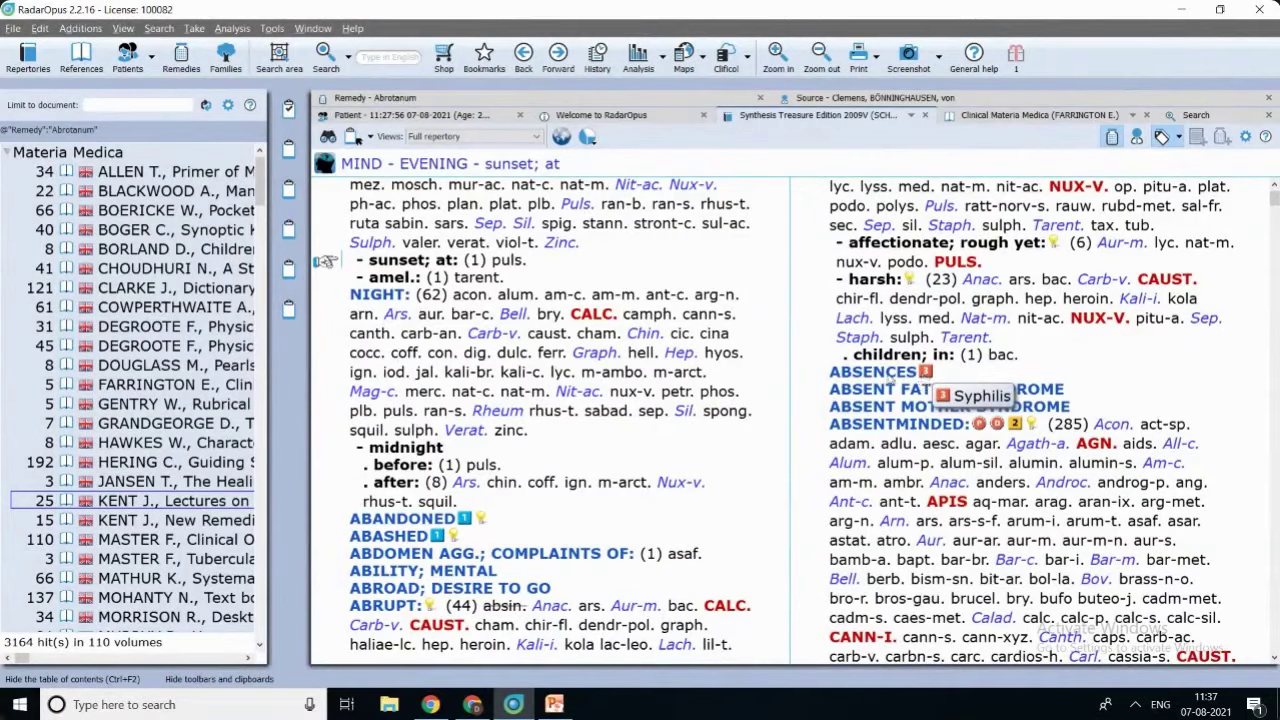
left_click(430, 607)
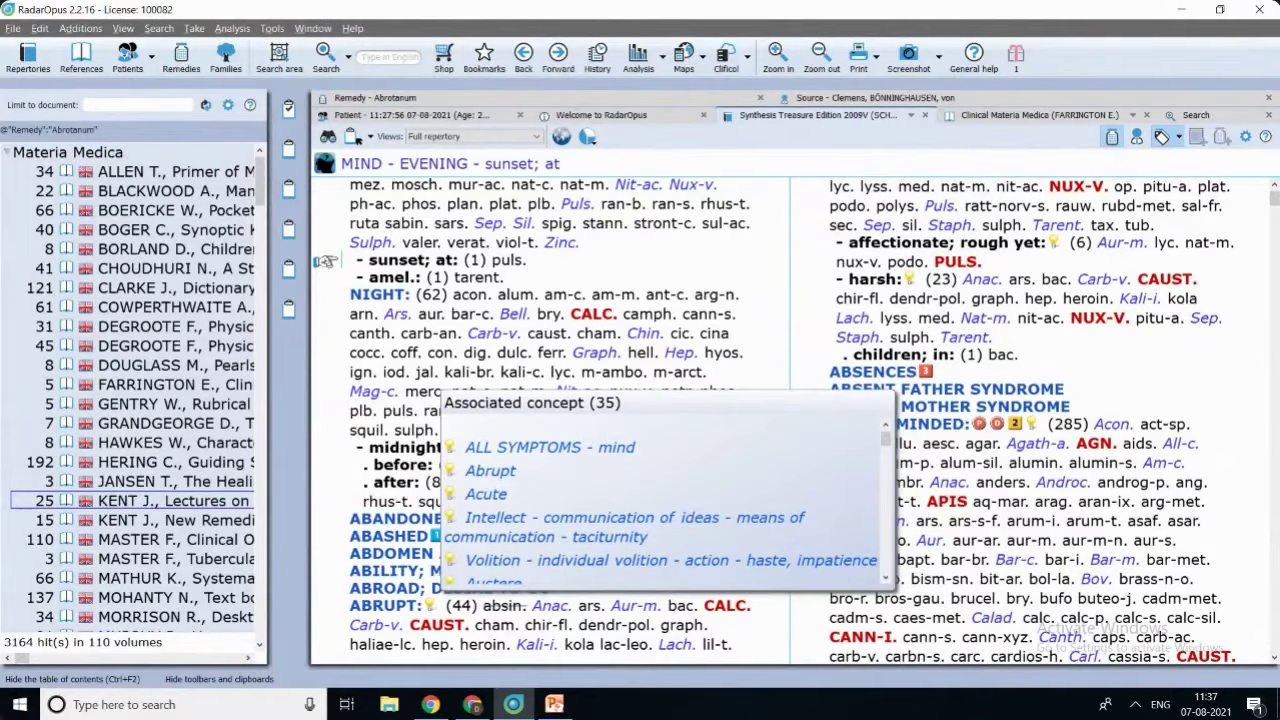
left_click(1275, 318)
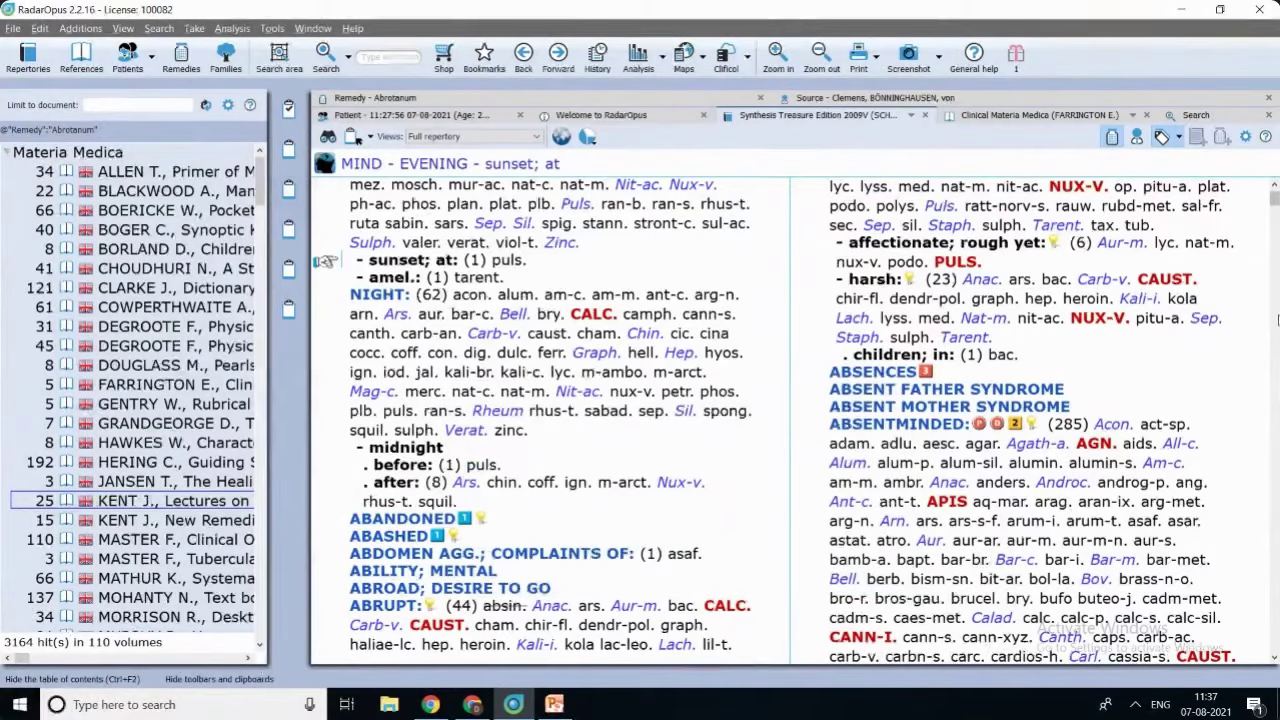
left_click(1275, 318)
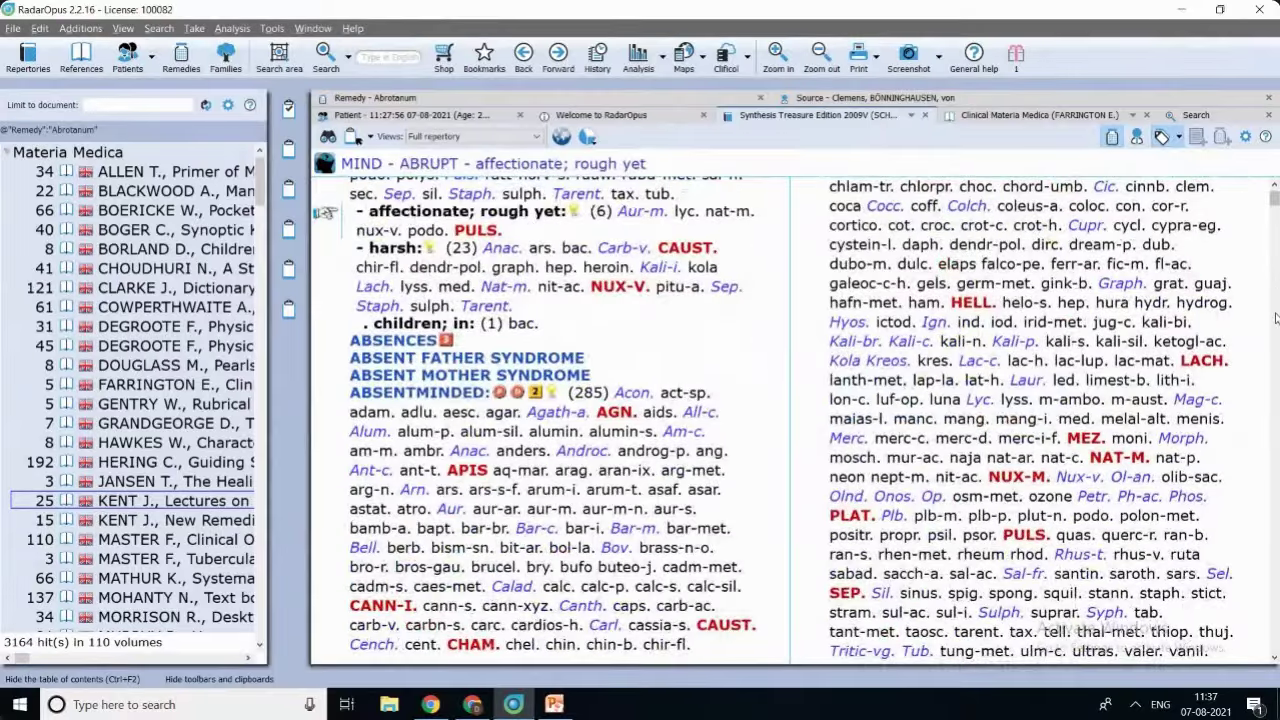
left_click(1275, 318)
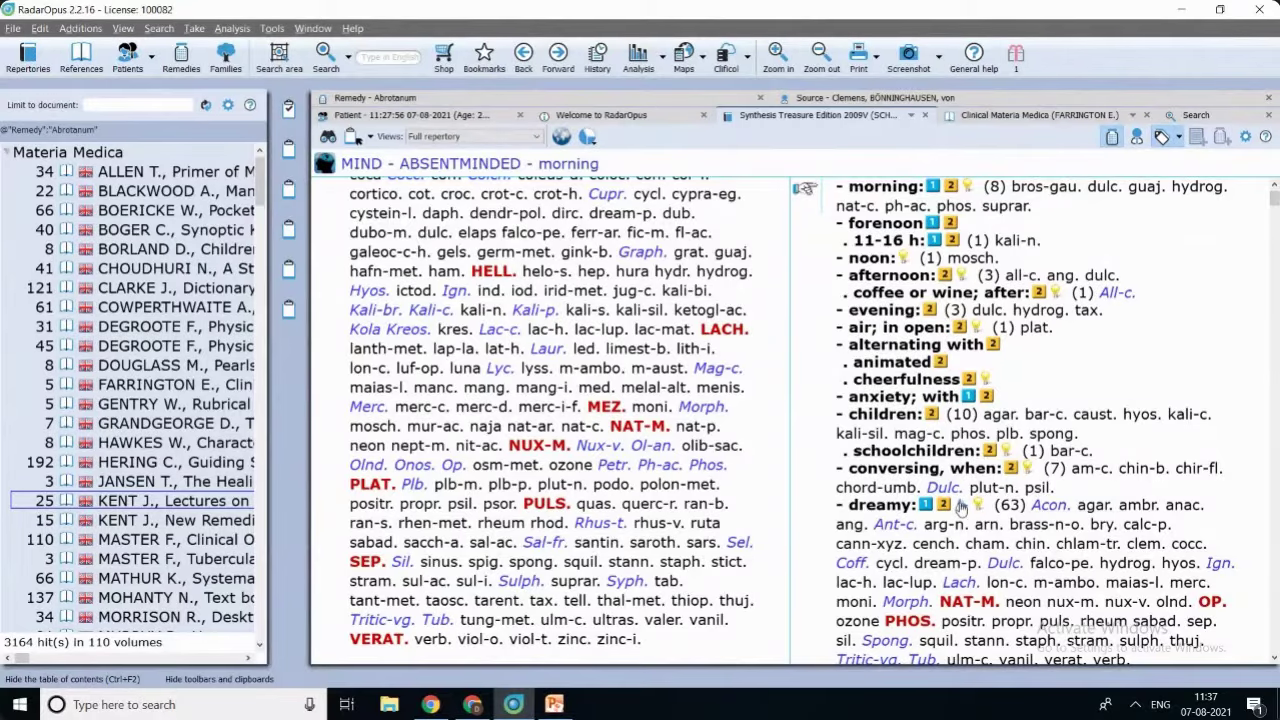
Examine the information notes and miasm tags on the ABSENTMINDED subrubrics, such as dreamy and inadvertence, and on ABSORBED.
mouse_move(961, 508)
scroll(1276, 246, "down", 3)
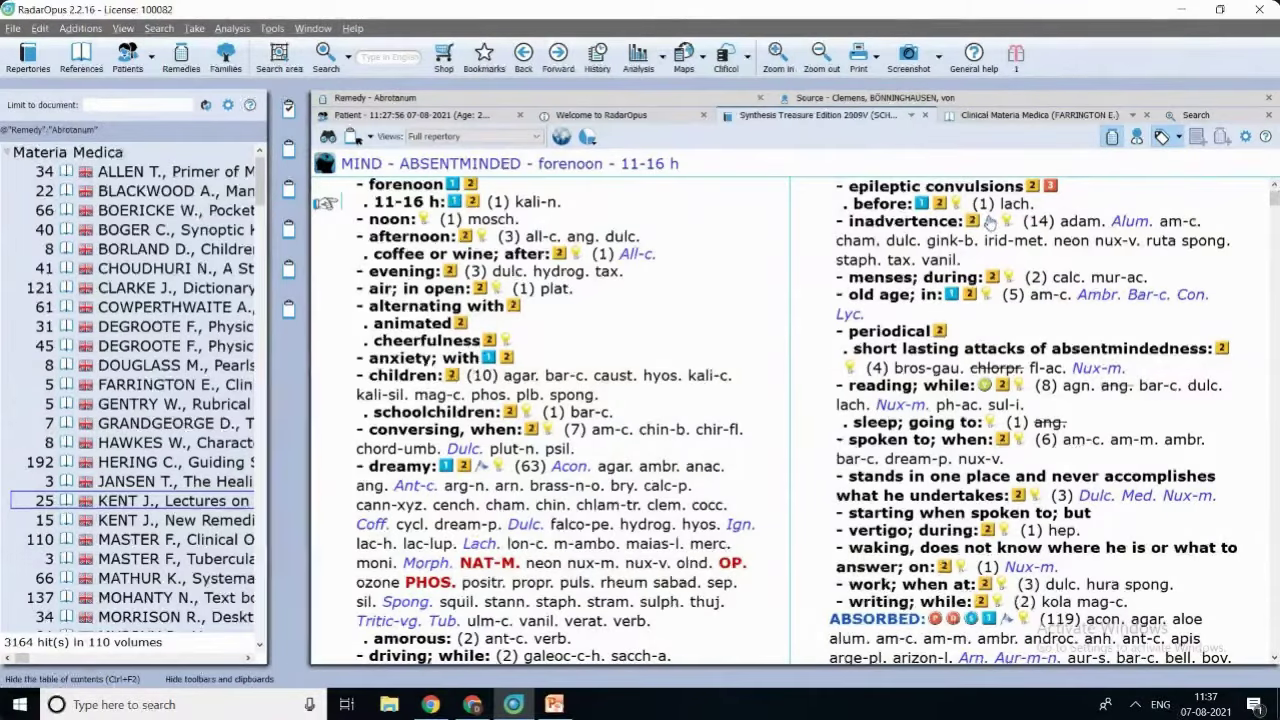
mouse_move(990, 220)
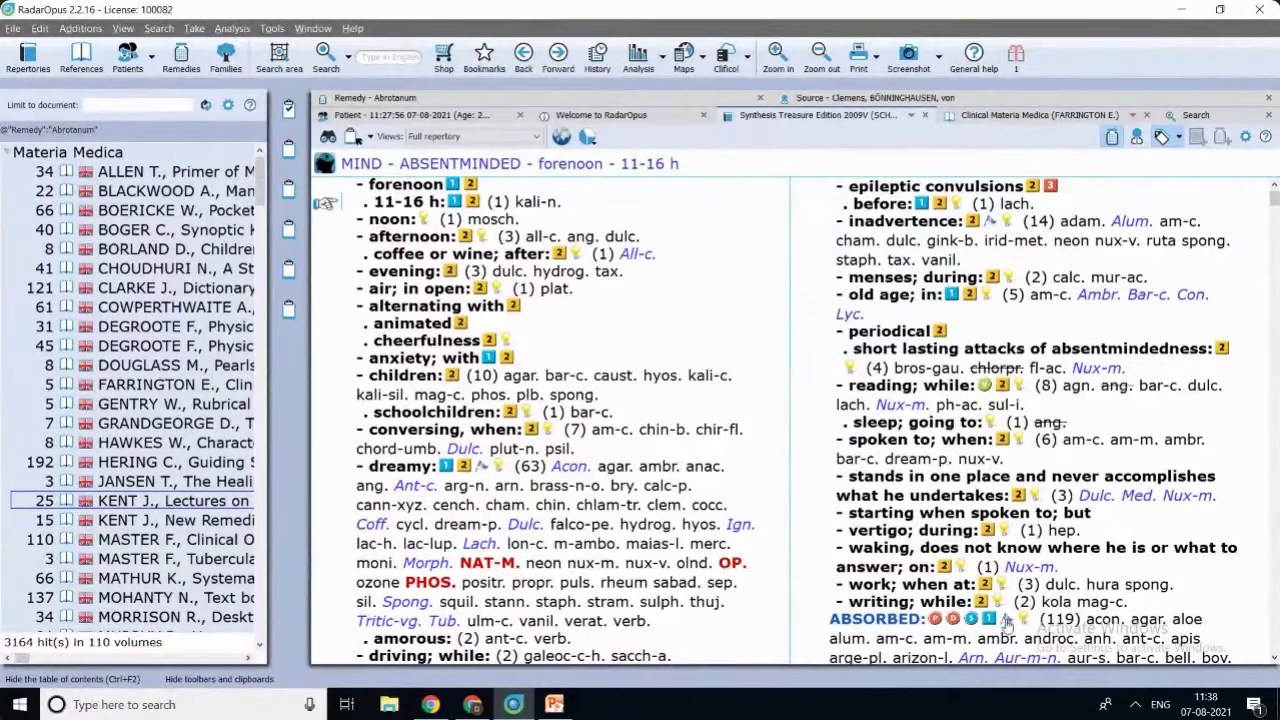
mouse_move(1005, 622)
mouse_move(480, 468)
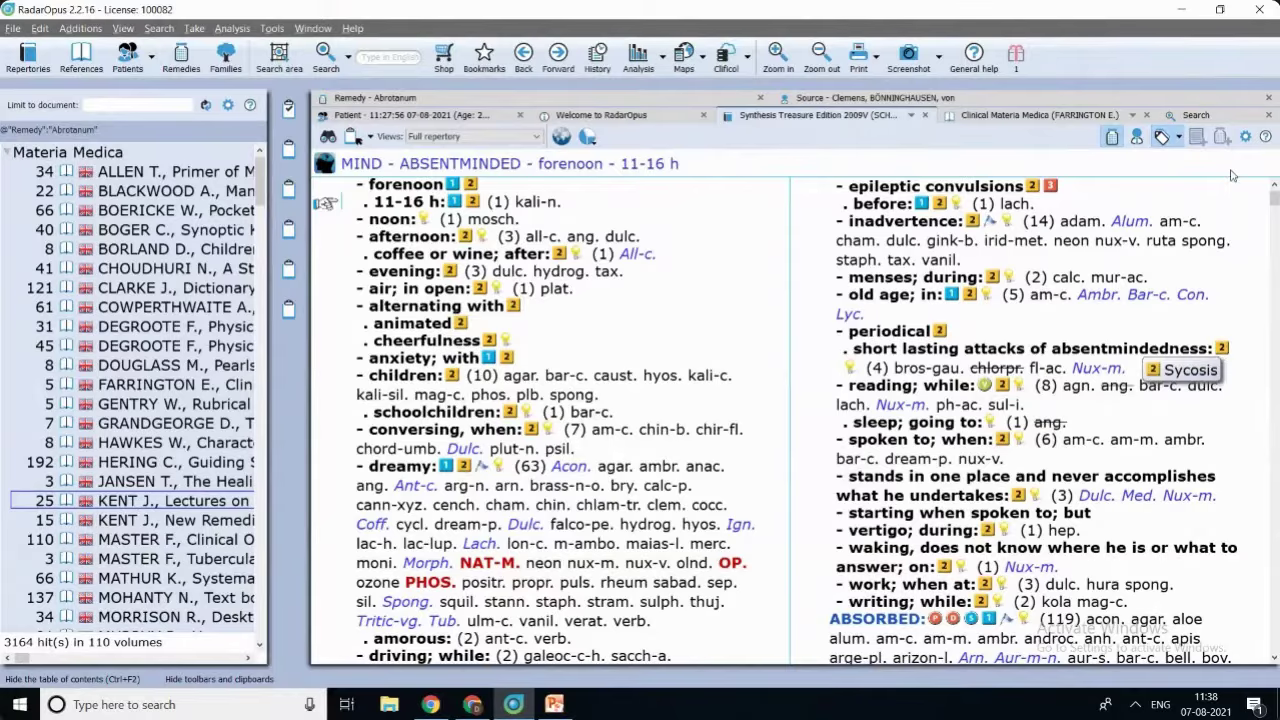
Review the tag tree parameters that control which tags are displayed in documents and search results, and close them.
left_click(1178, 158)
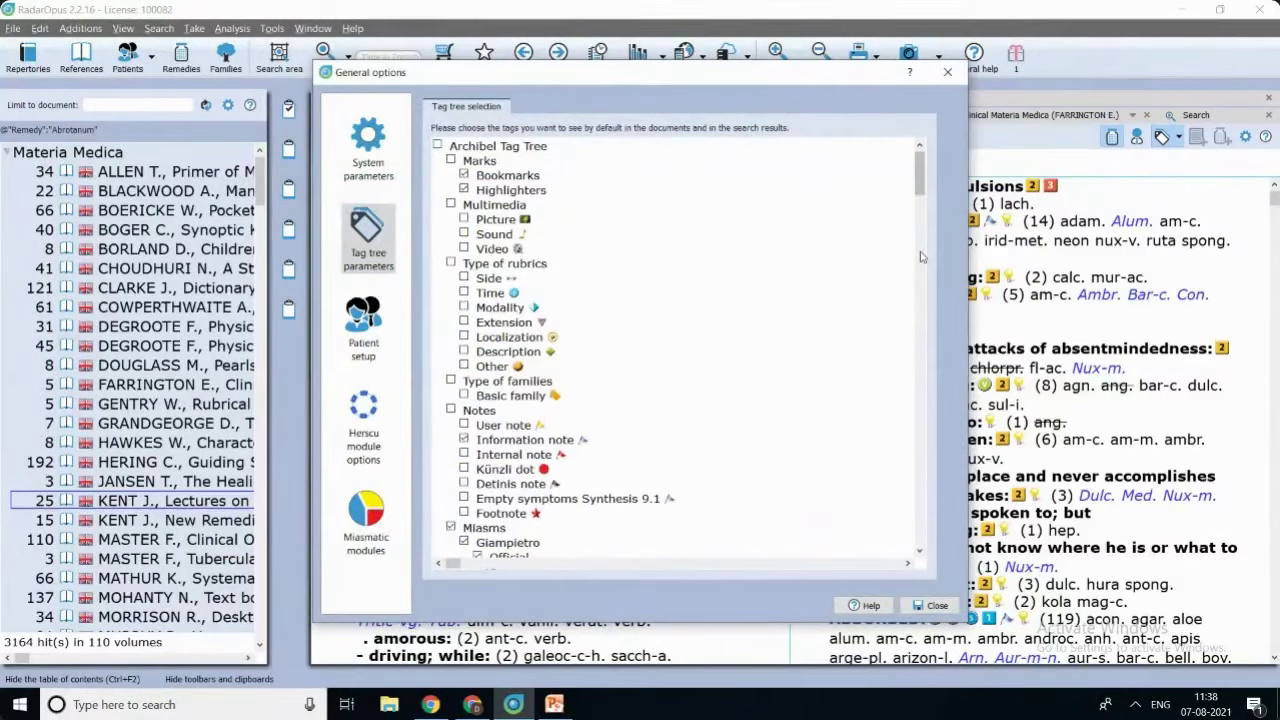
left_click(948, 72)
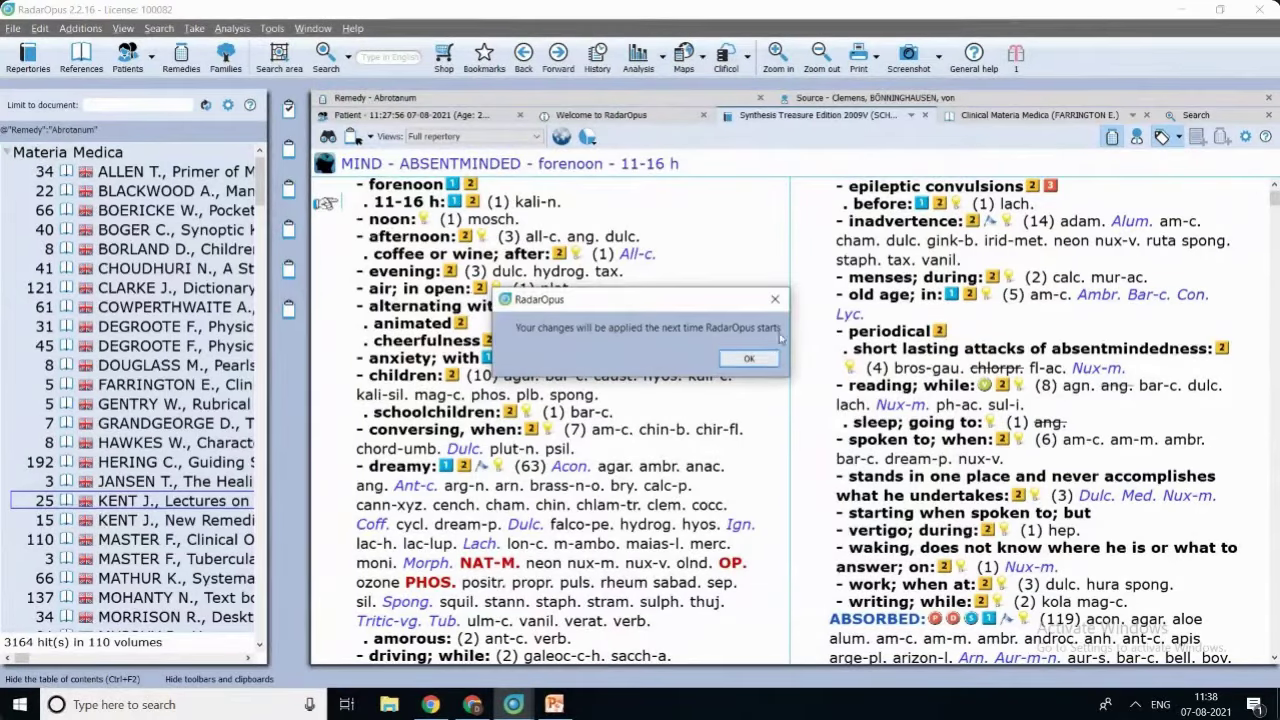
left_click(775, 299)
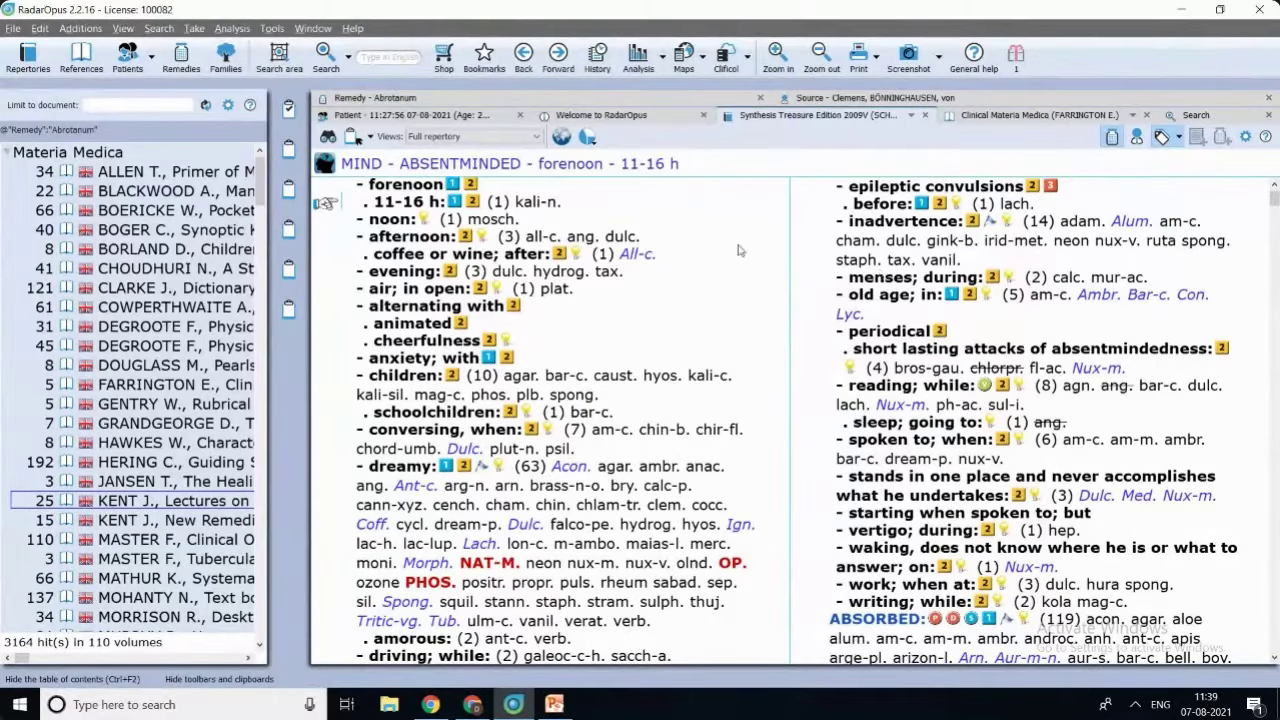
Navigate through the SKIN chapter to the rubric SKIN - ITCHING - scratching - agg.
left_click(329, 136)
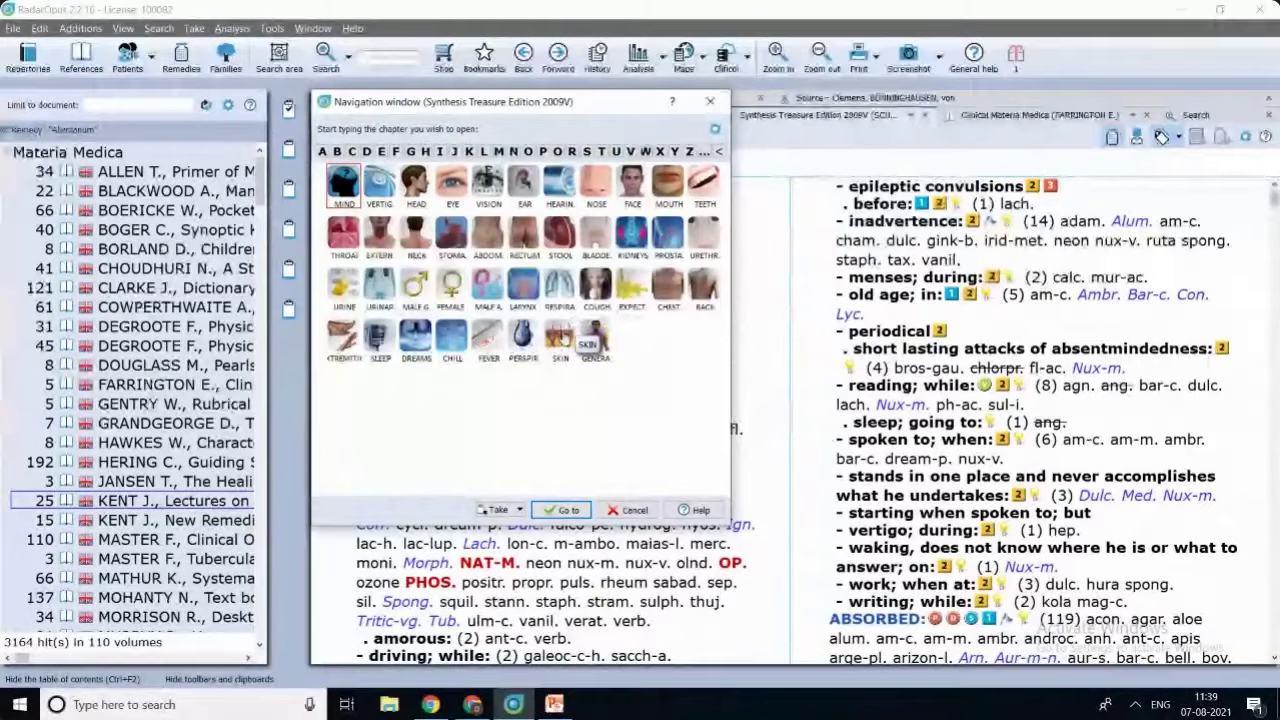
left_click(561, 340)
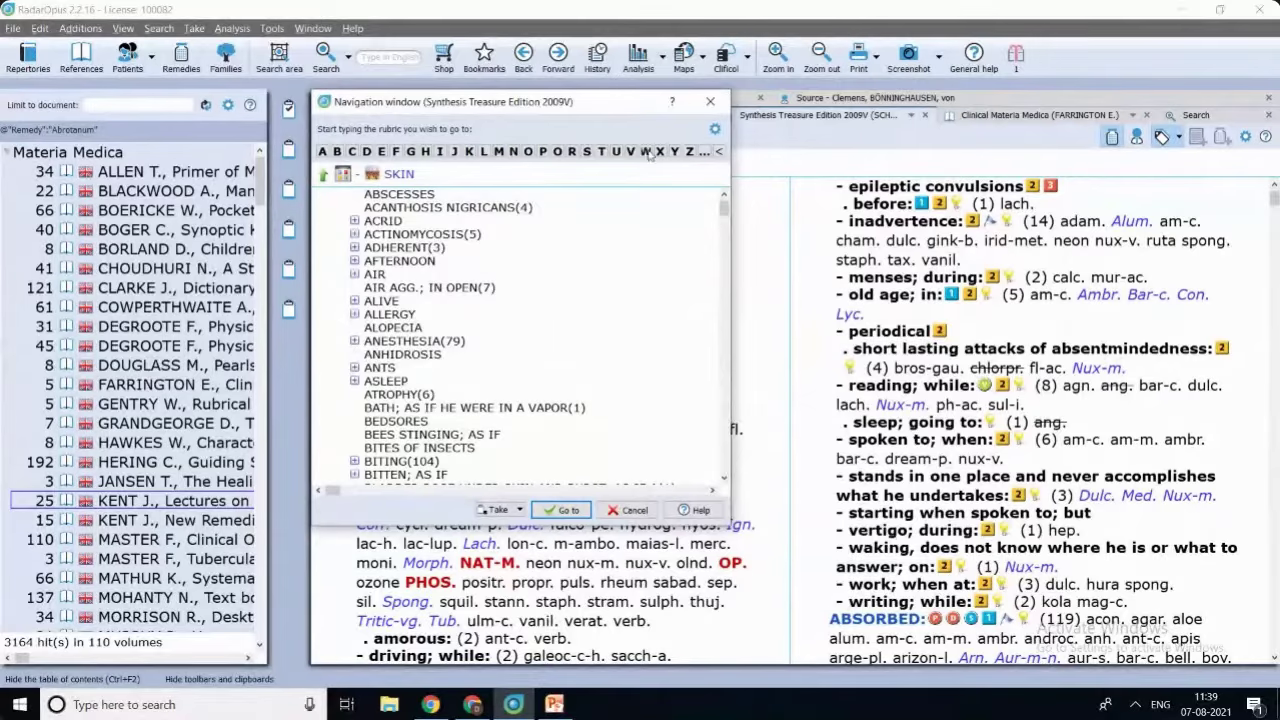
left_click(439, 151)
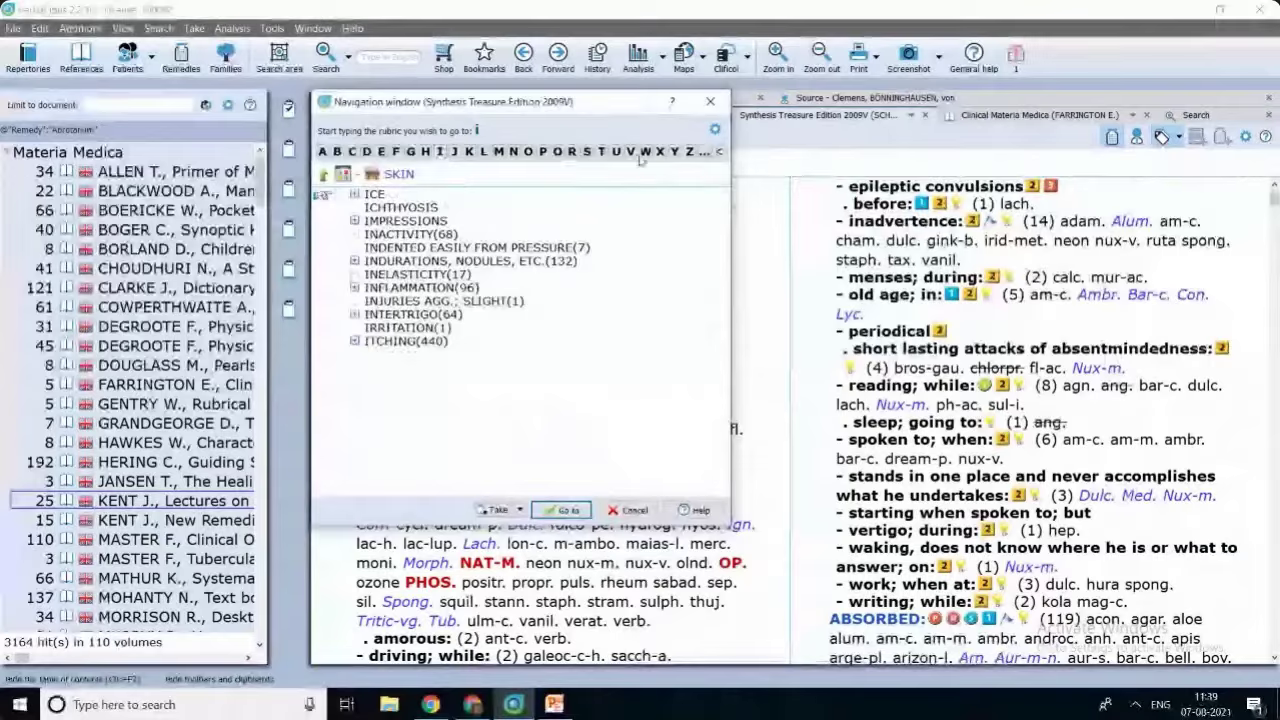
left_click(601, 151)
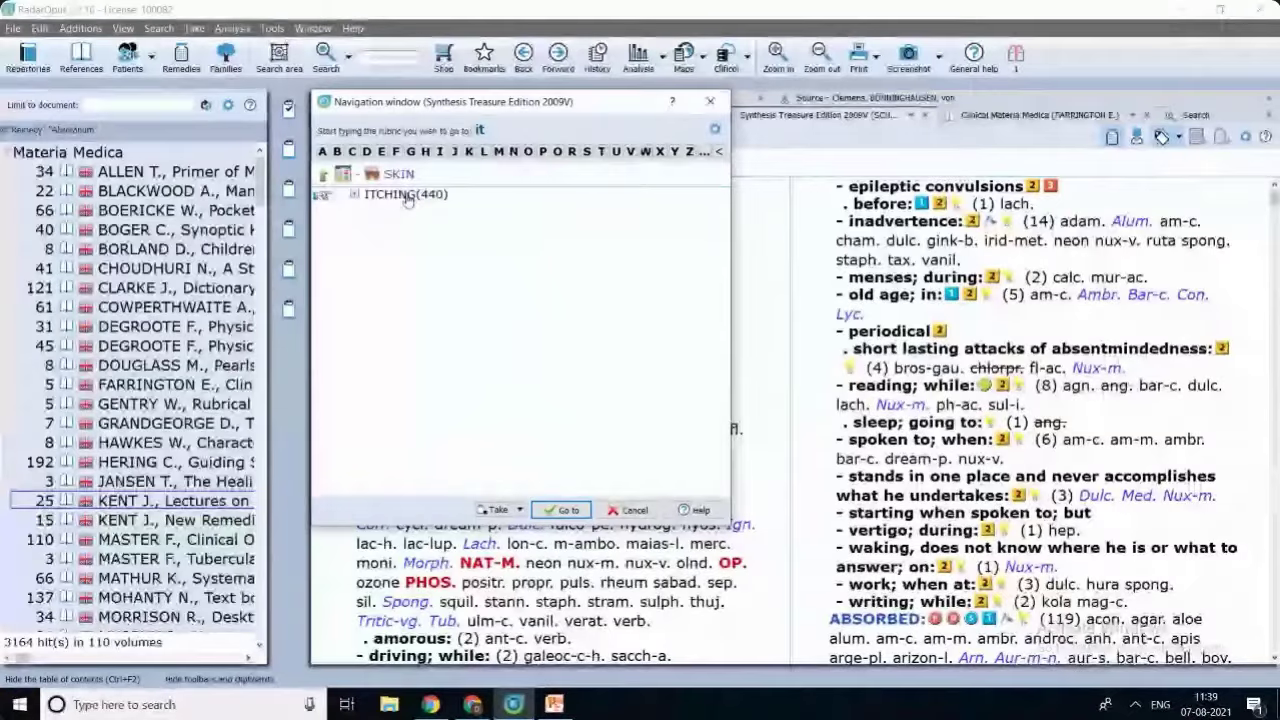
double_click(406, 196)
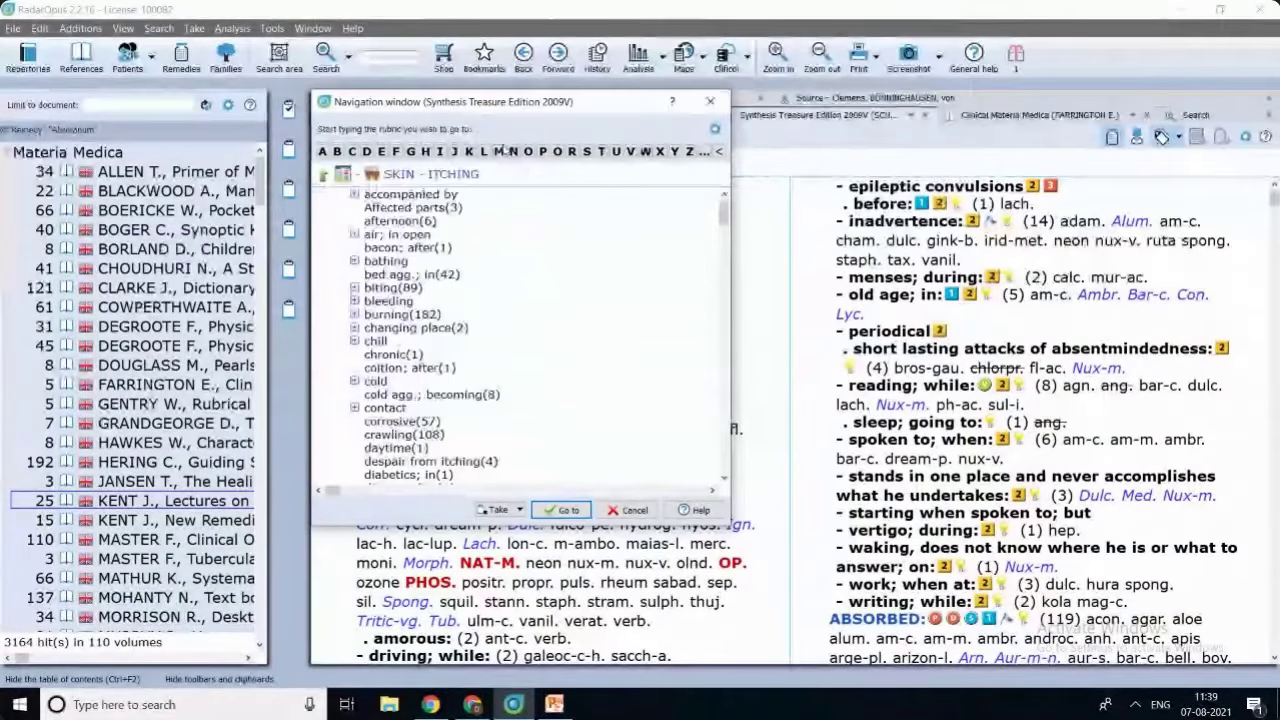
left_click(582, 151)
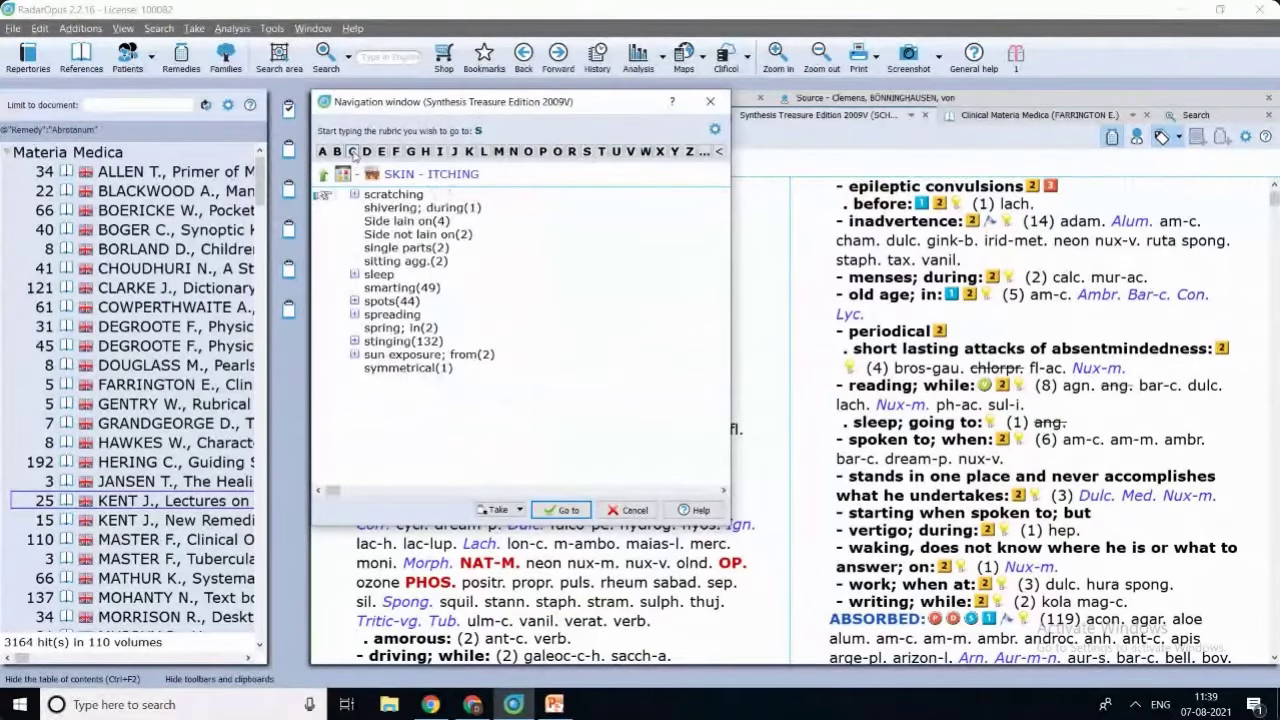
left_click(352, 151)
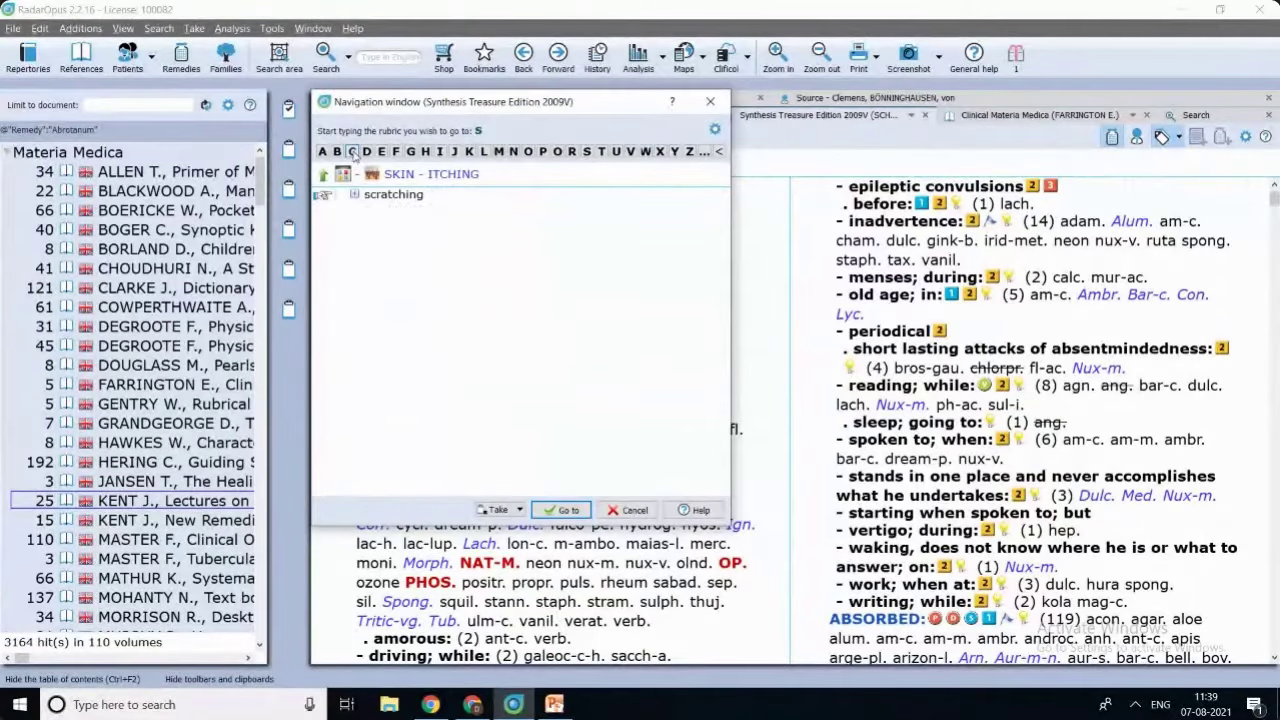
double_click(391, 196)
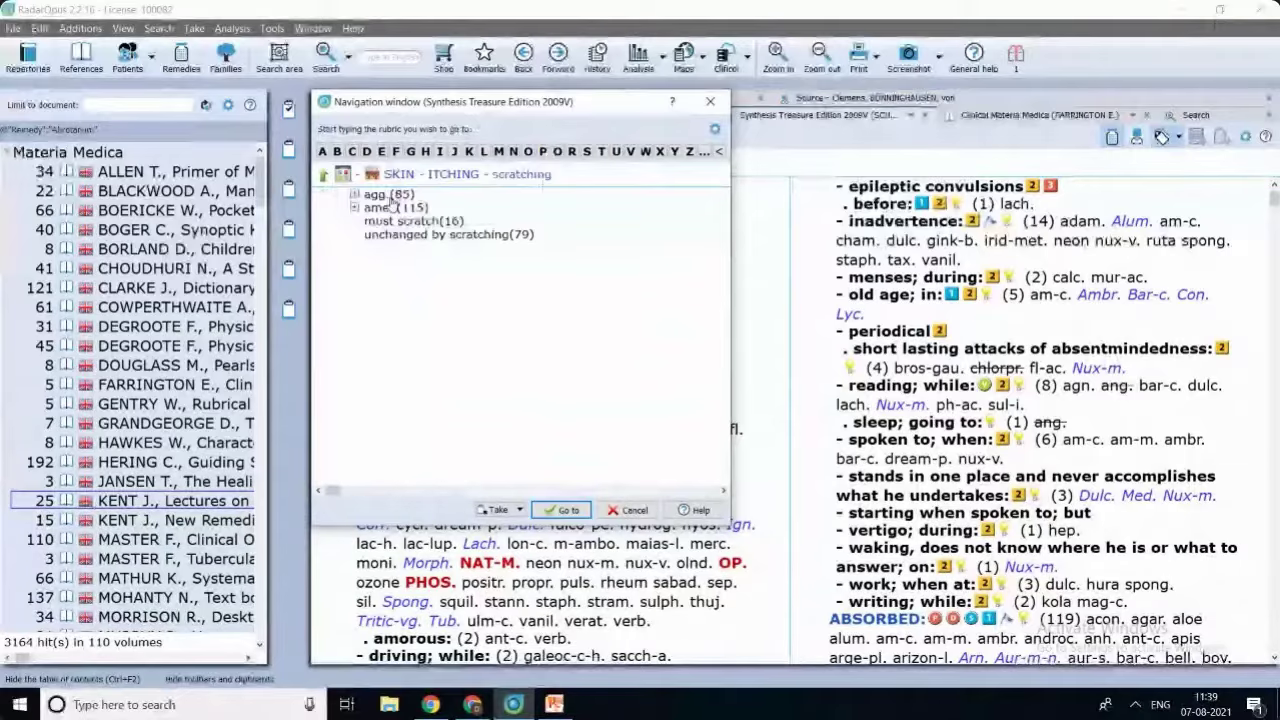
double_click(390, 195)
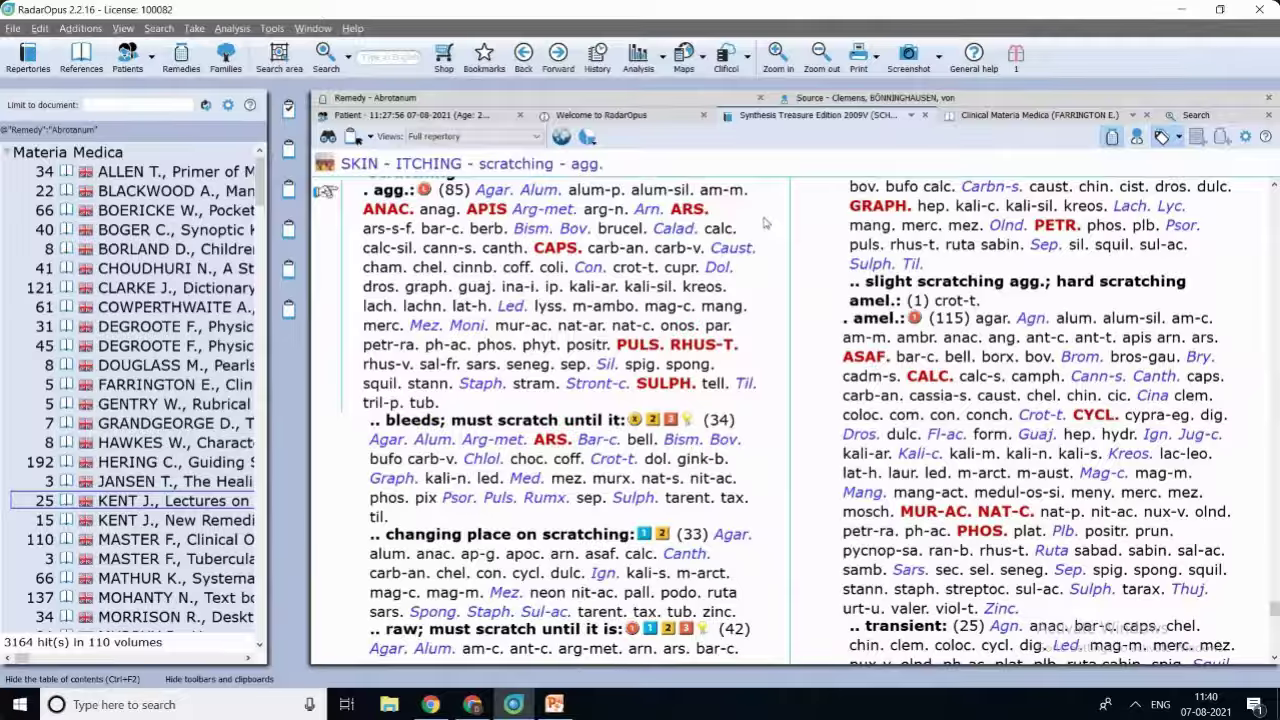
Go to the rubric SKIN - ITCHING - scratching - agg. - bleeds; must scratch until it, using the initial letters of each level.
type("sk")
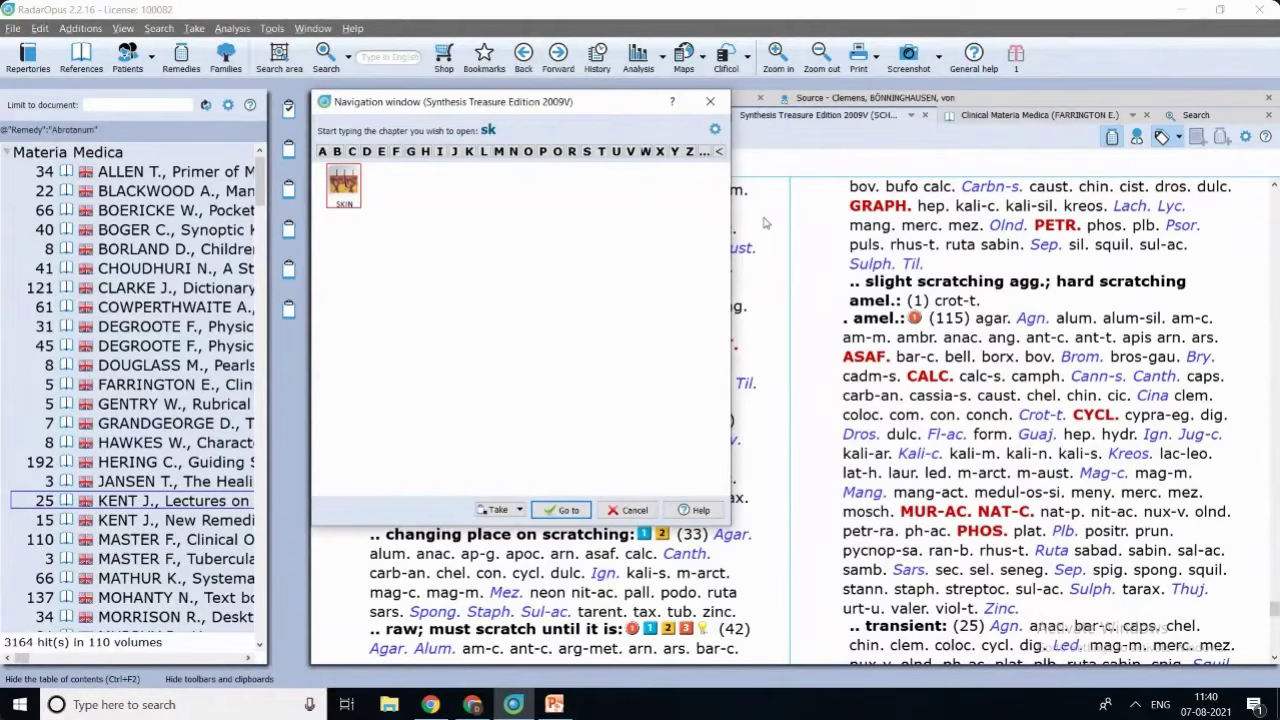
key("Return")
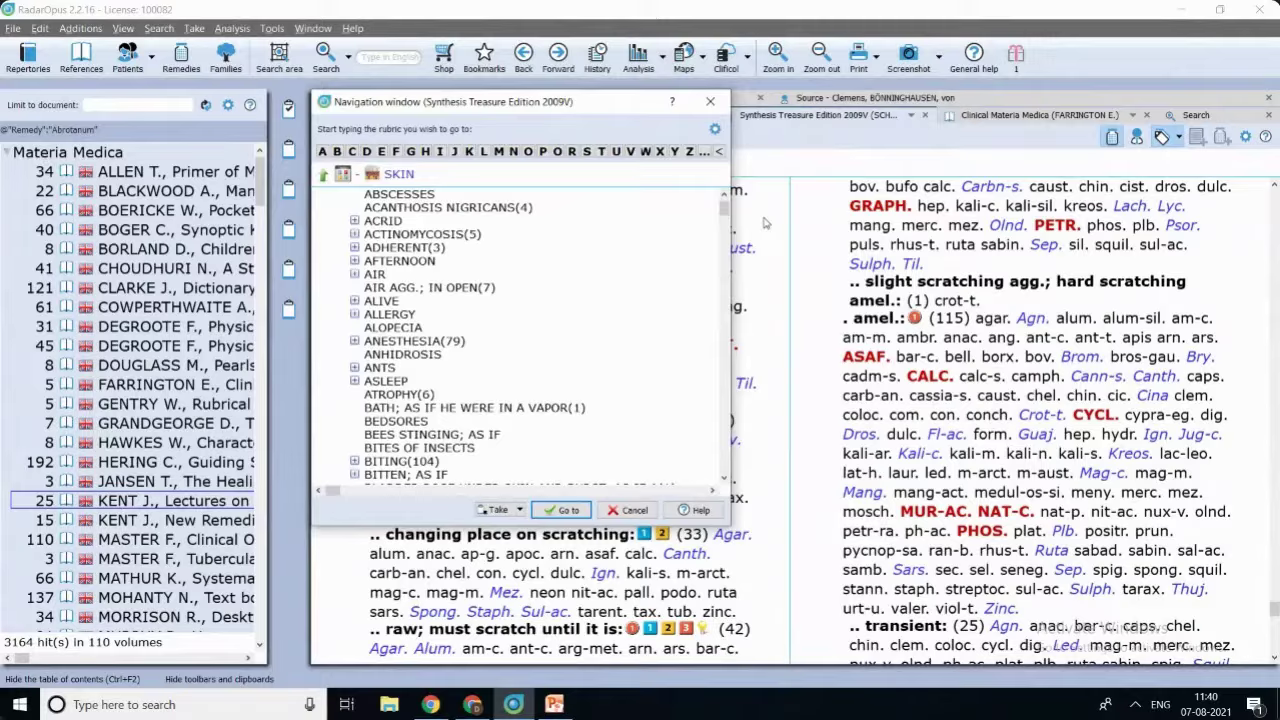
type("it")
key("Return")
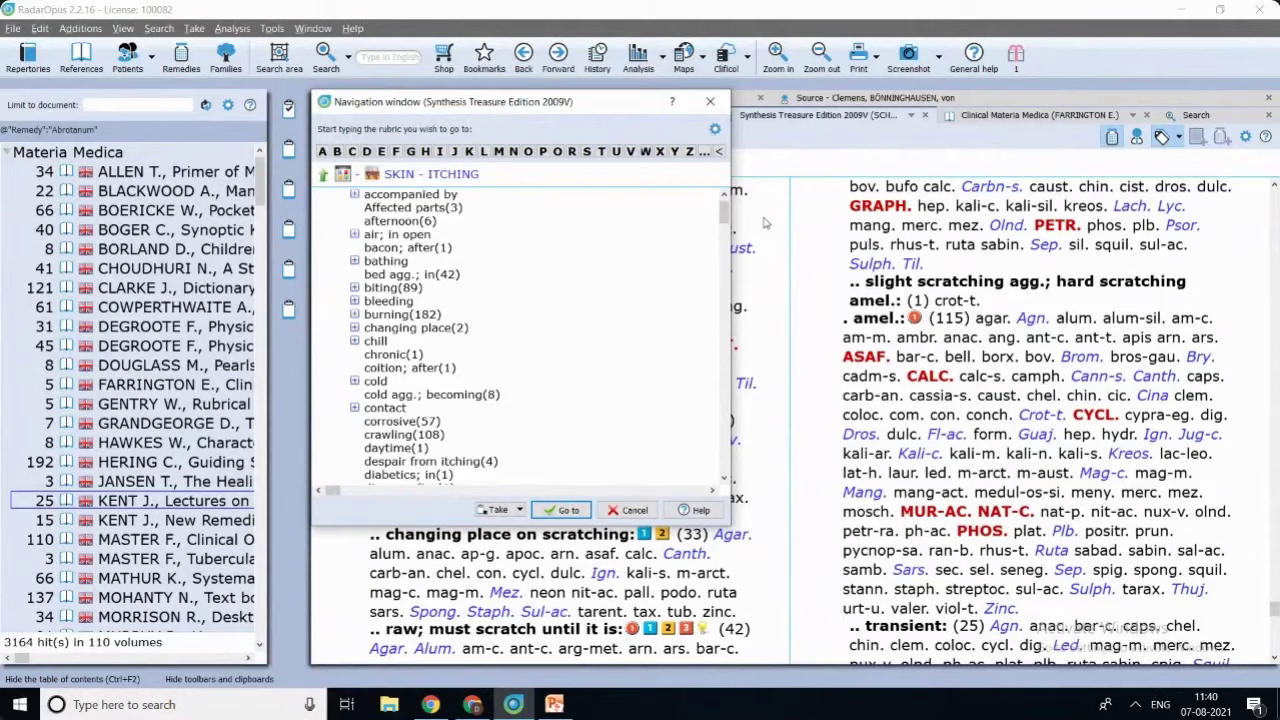
type("sc")
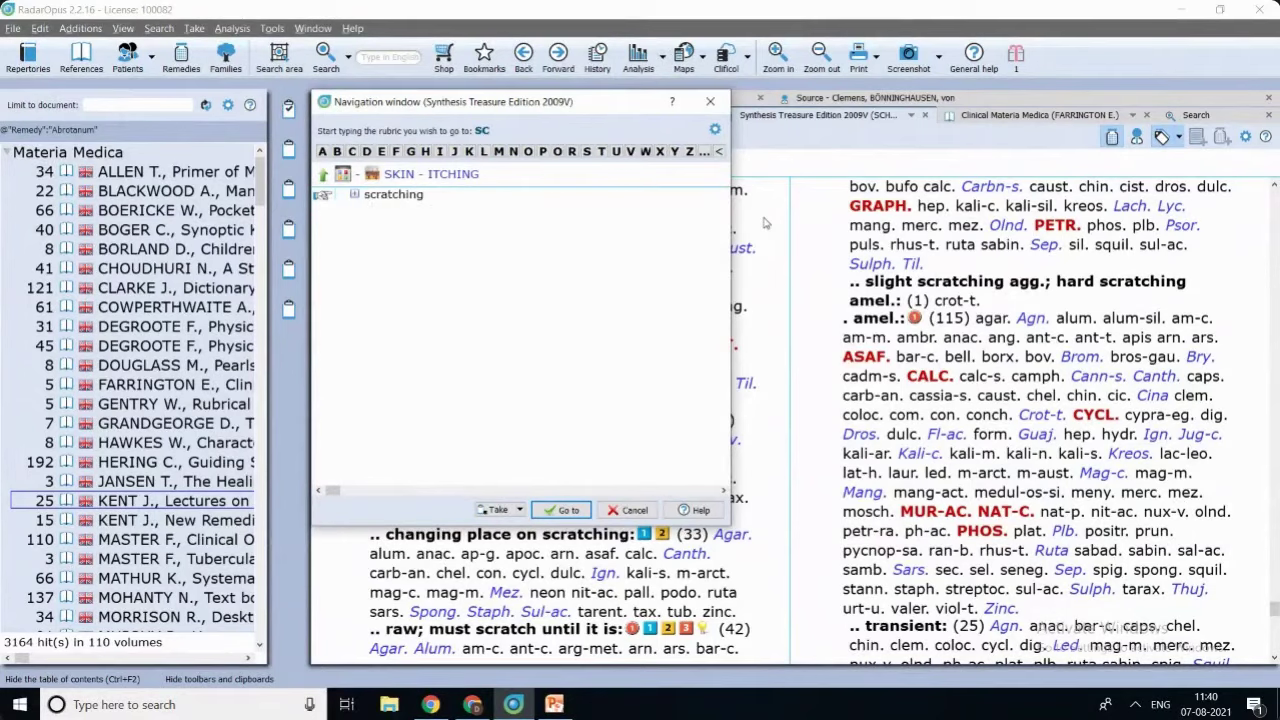
key("Return")
type("ag")
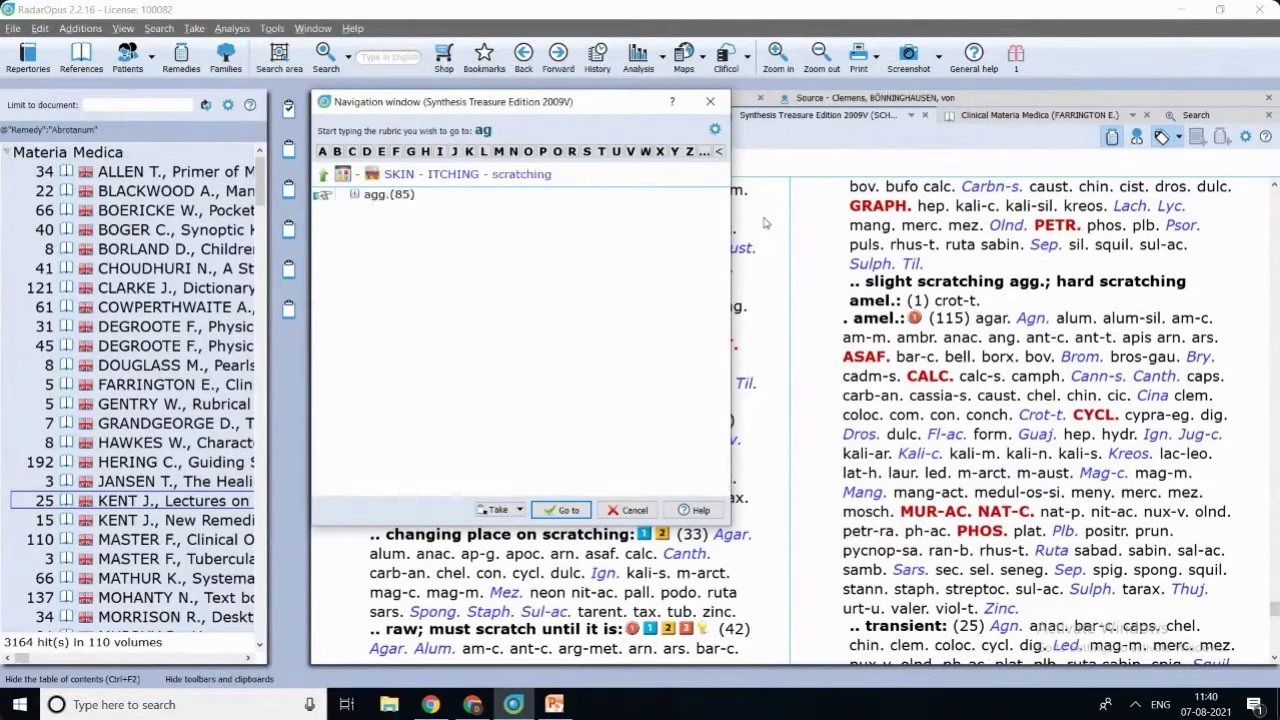
key("Return")
type("b")
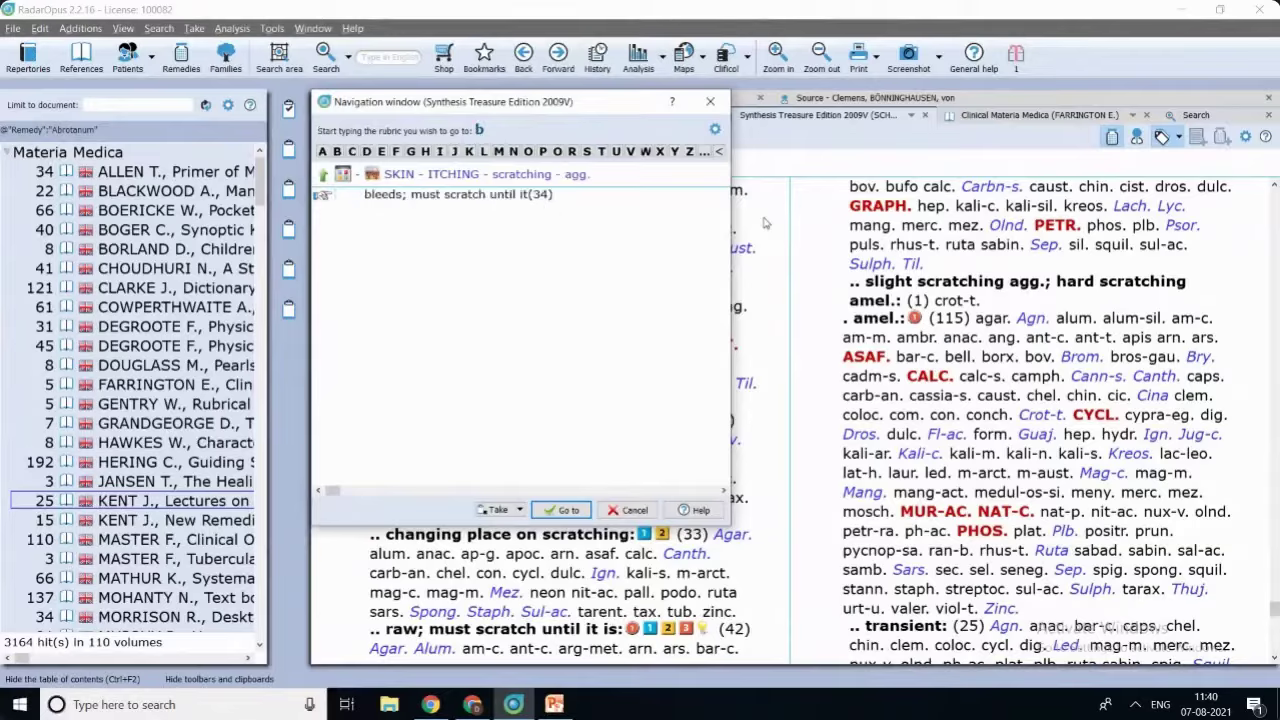
key("Return")
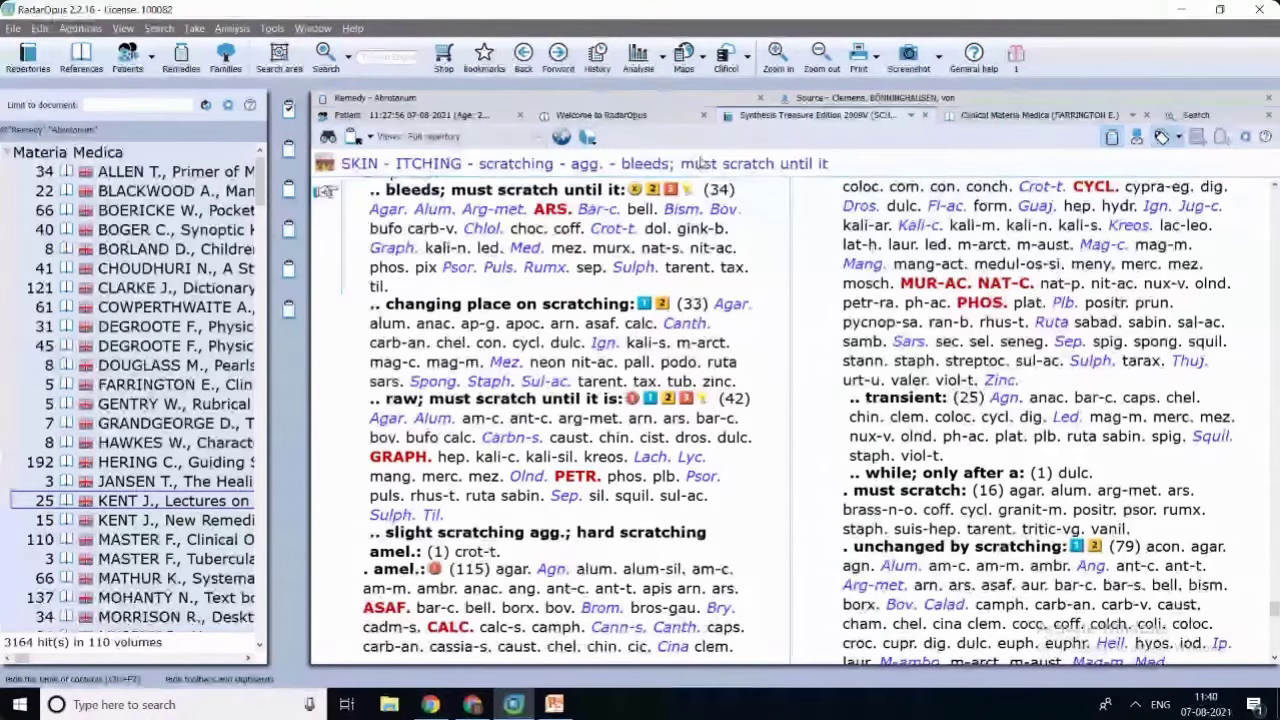
Open the navigation window from the current rubric's path, move back up level by level to the chapter overview, and close it.
left_click(703, 163)
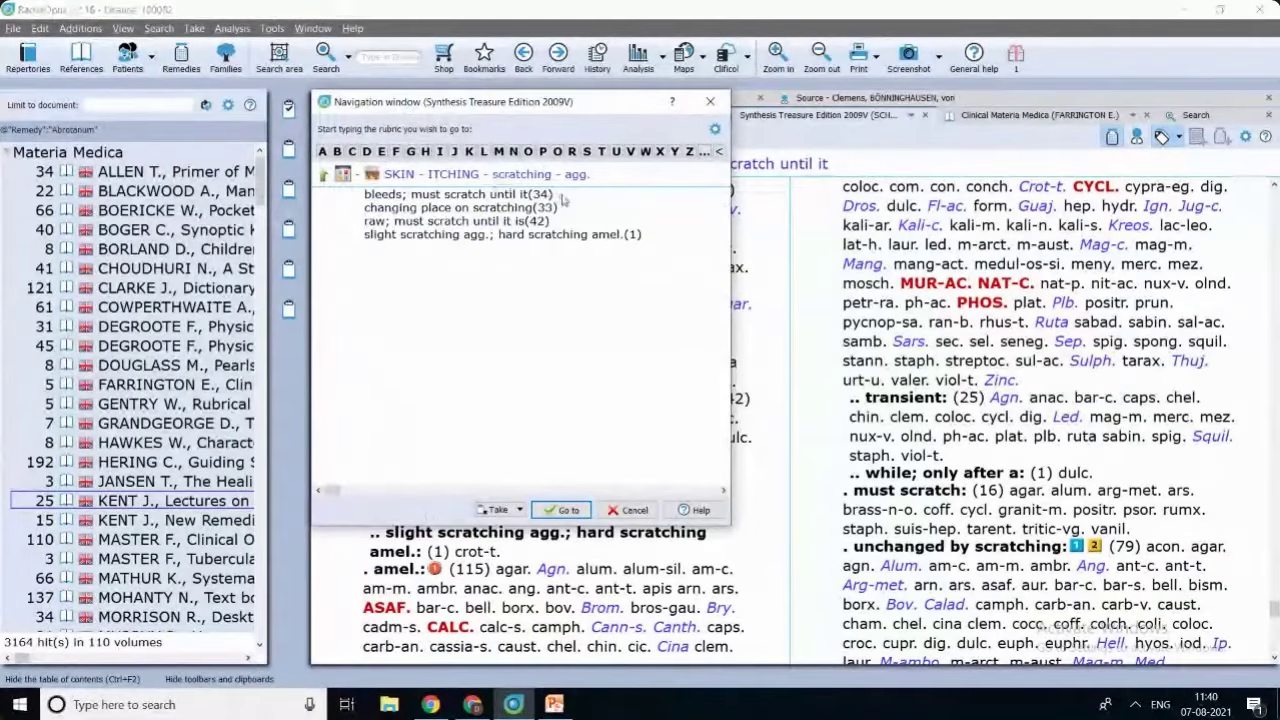
key("BackSpace")
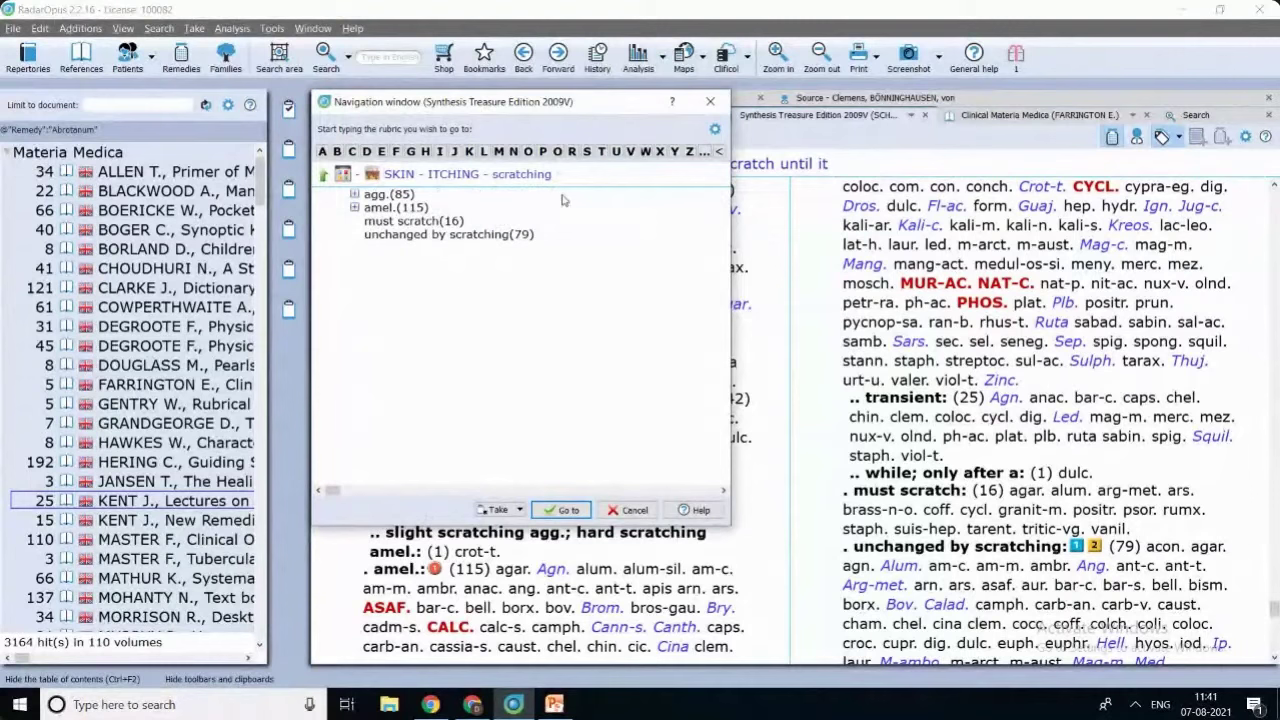
key("BackSpace")
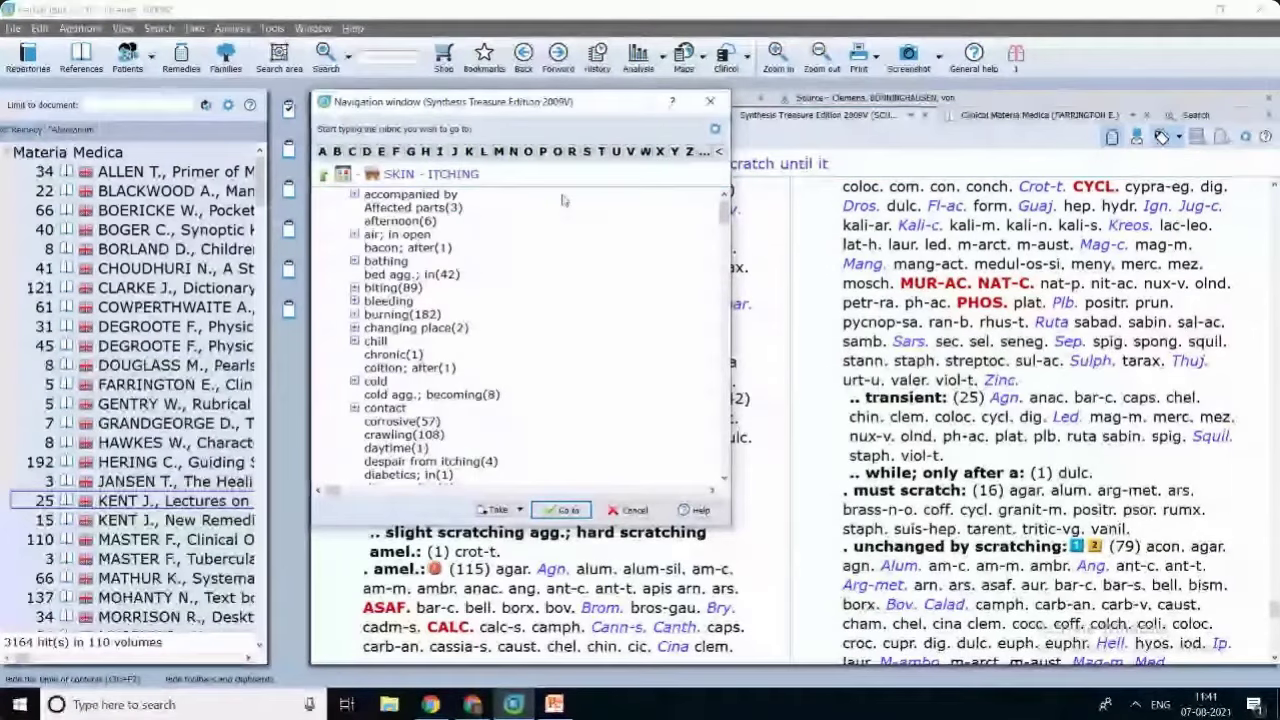
key("BackSpace")
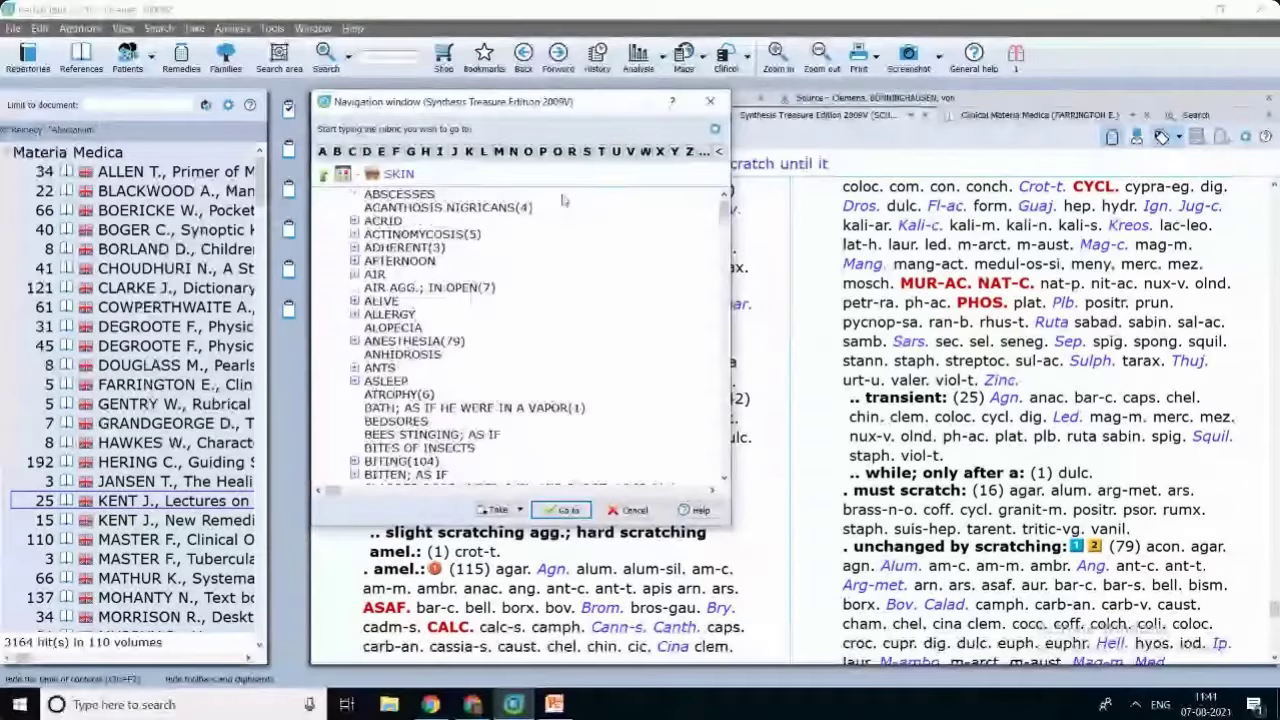
key("BackSpace")
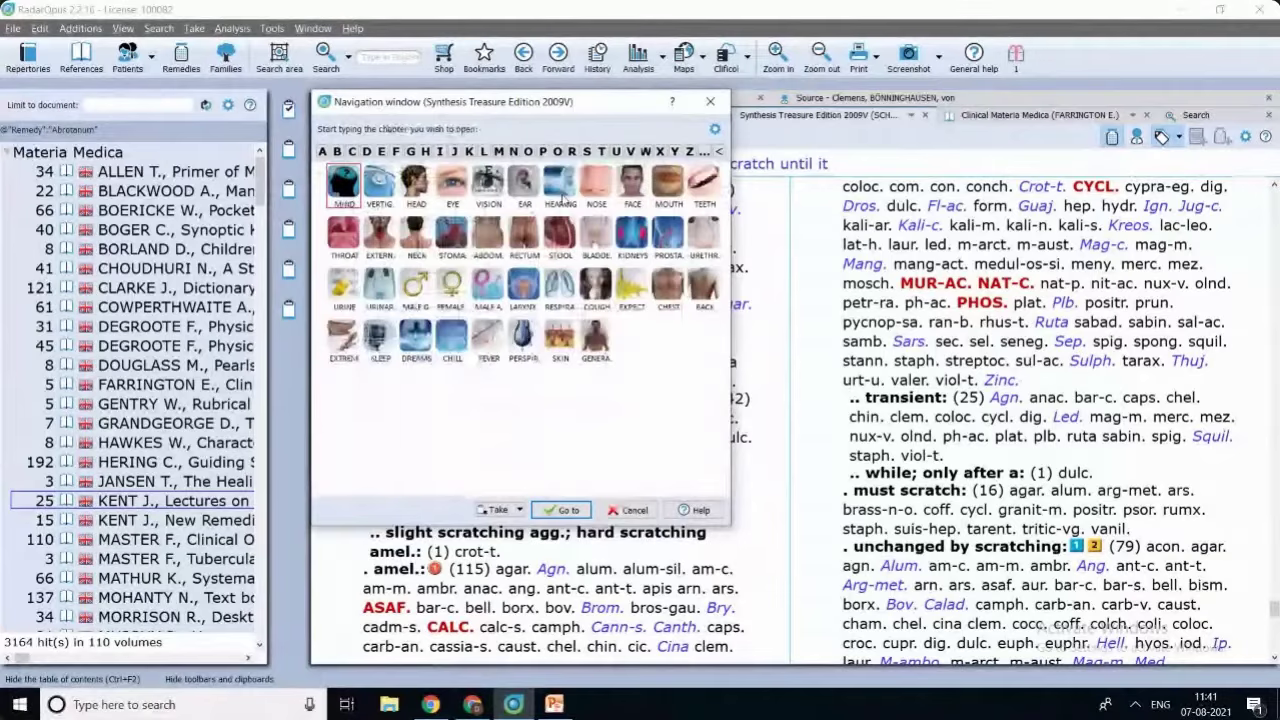
left_click(710, 102)
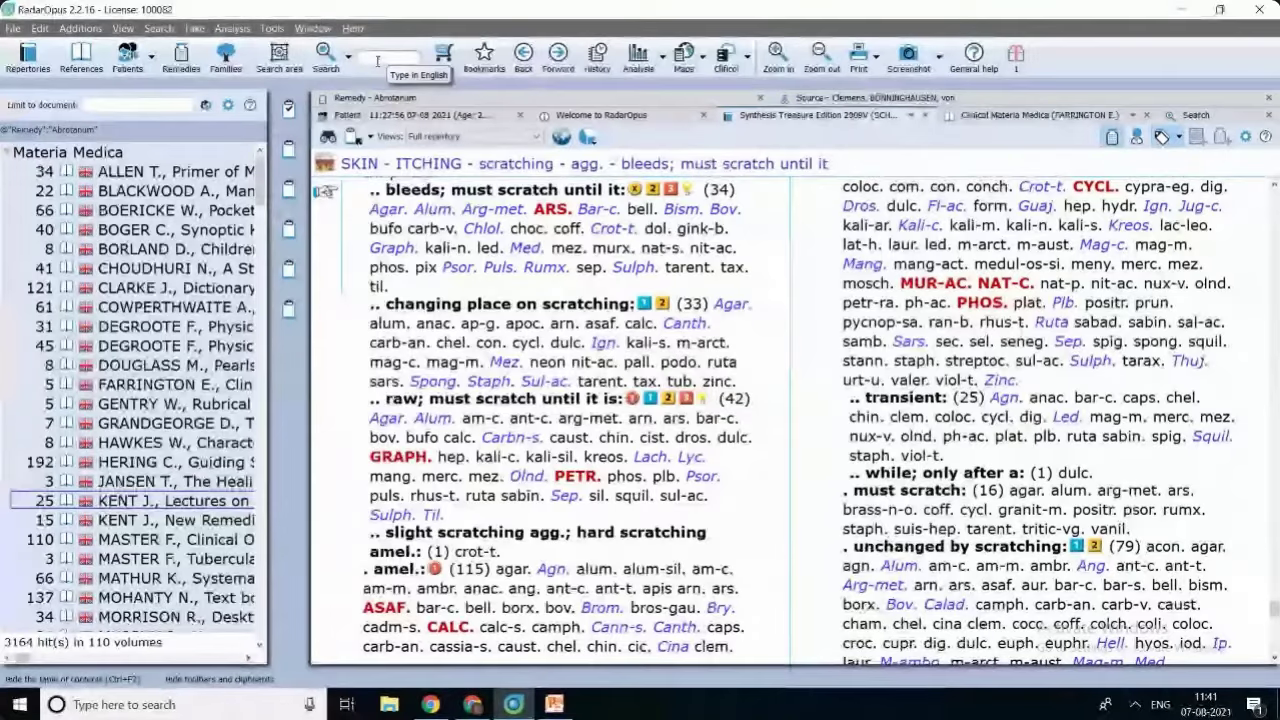
Search all documents for the words anxiety abdomen.
left_click(377, 61)
type("anxiety")
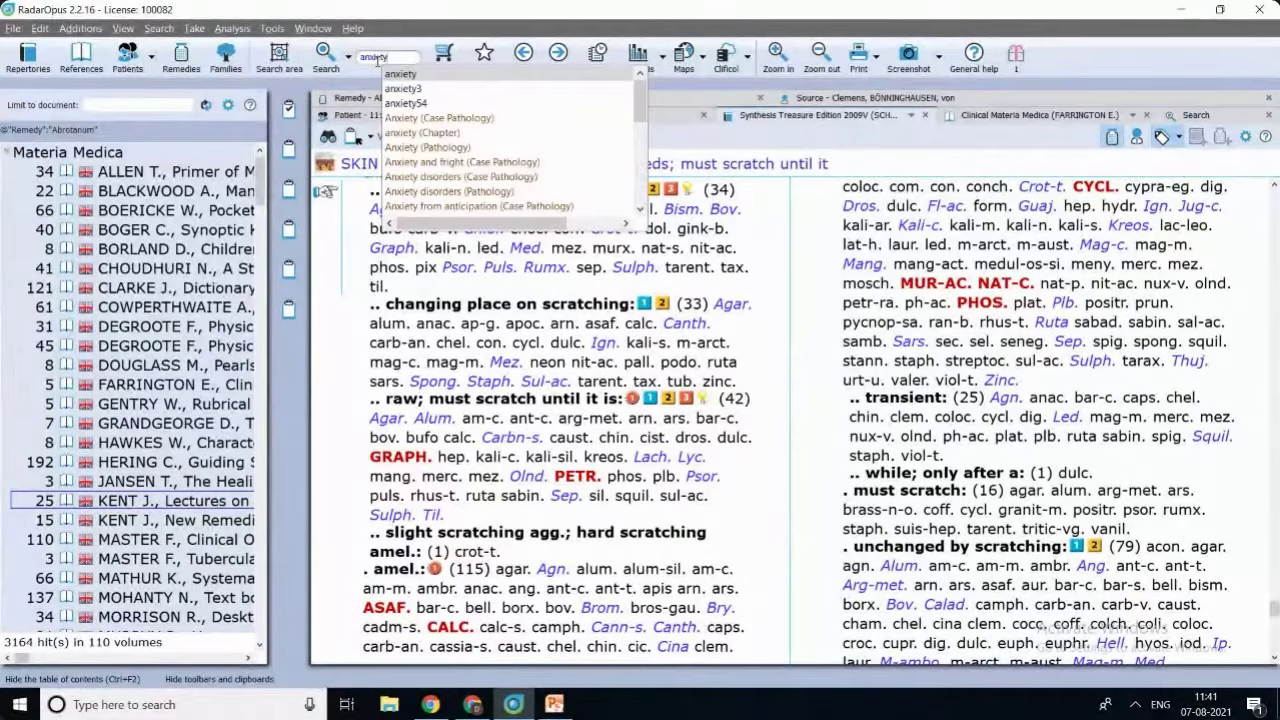
key("Return")
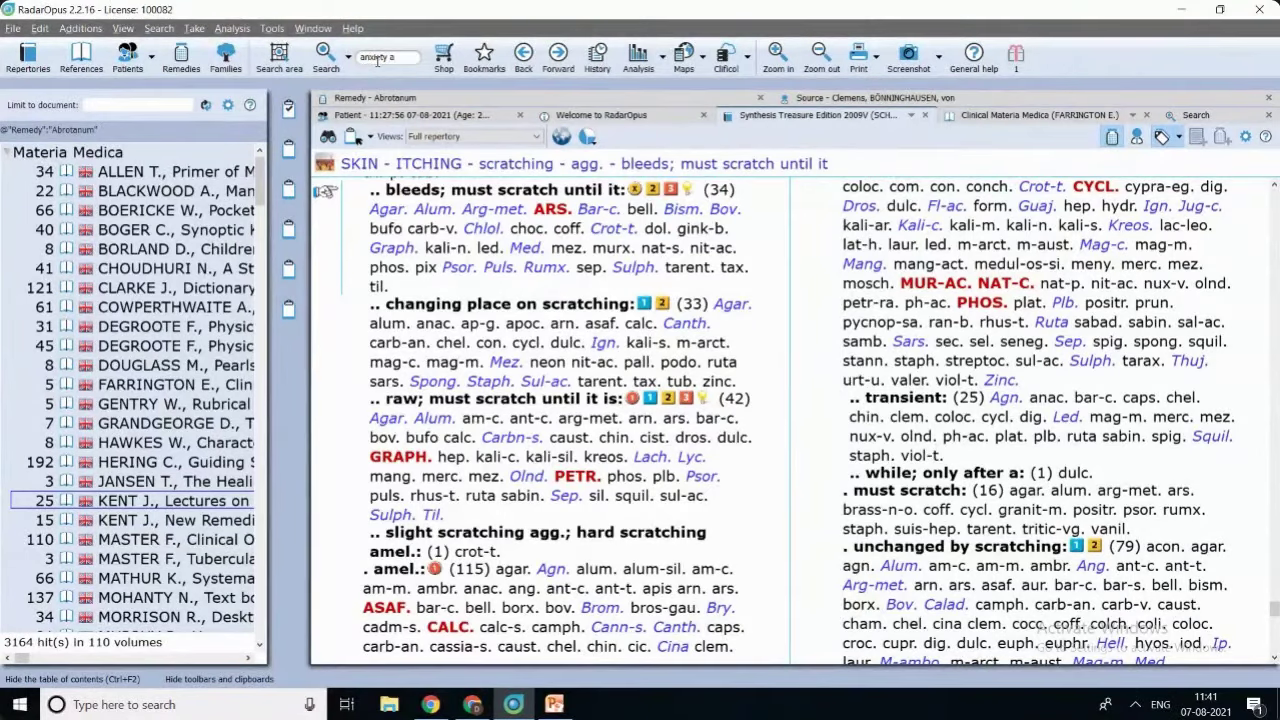
type("ome")
type("n")
key("Return")
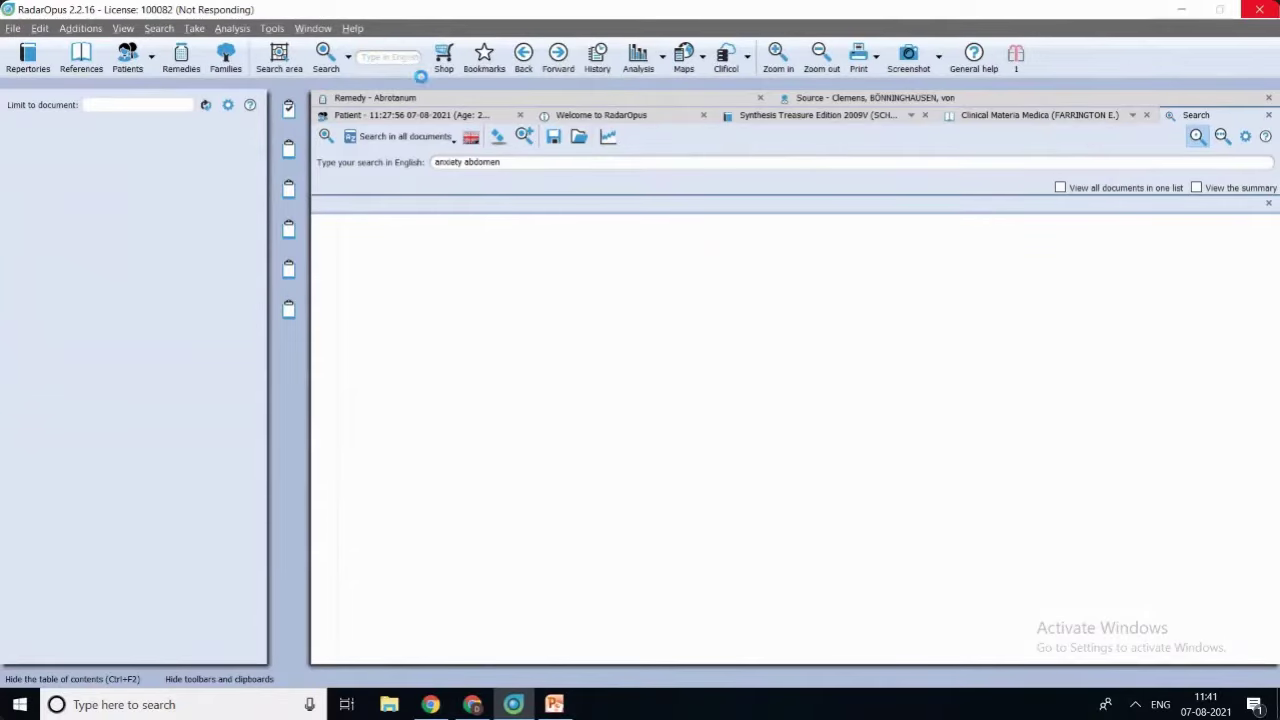
Restrict the anxiety abdomen search to the current document only, and review the other available search scopes.
left_click(422, 136)
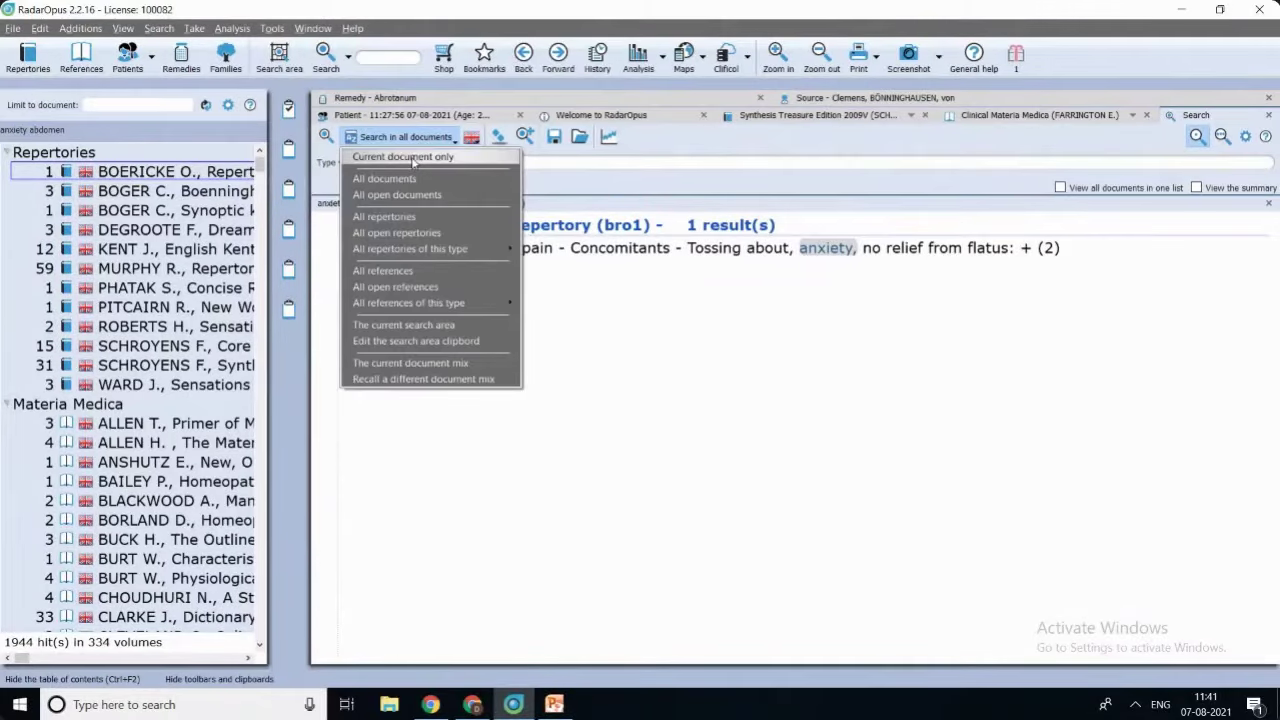
left_click(412, 158)
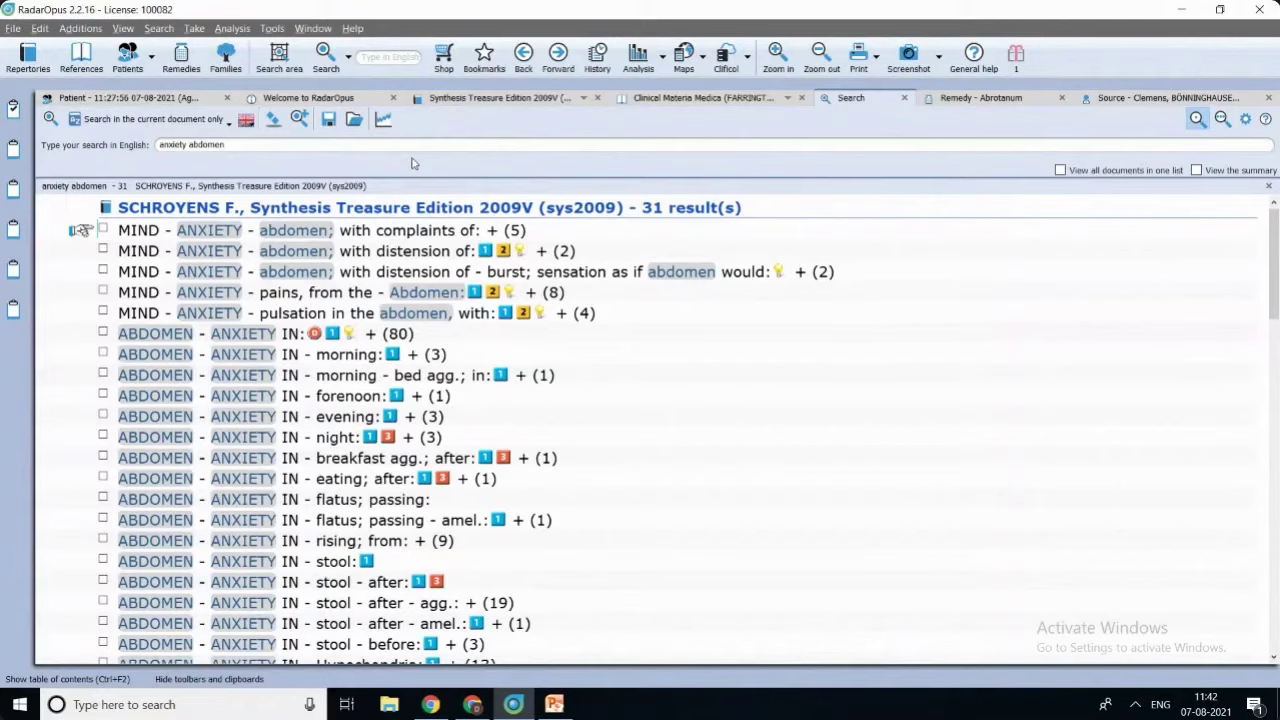
left_click(166, 118)
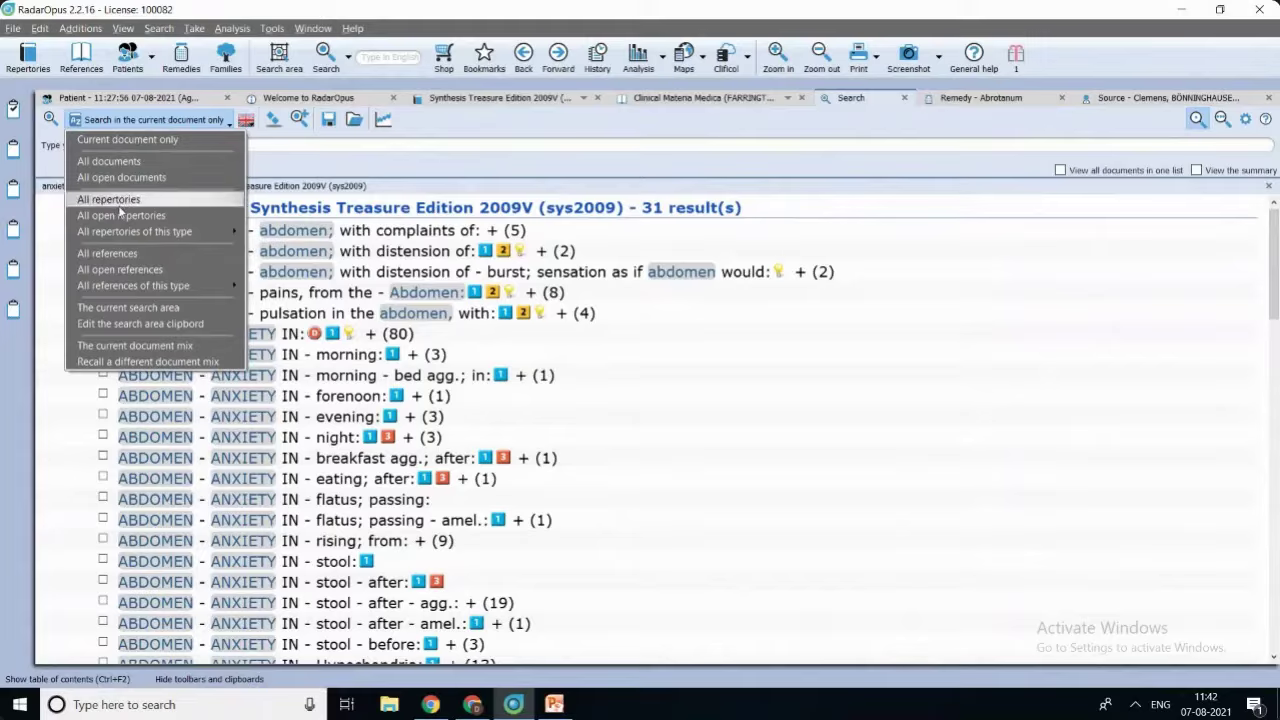
left_click(42, 298)
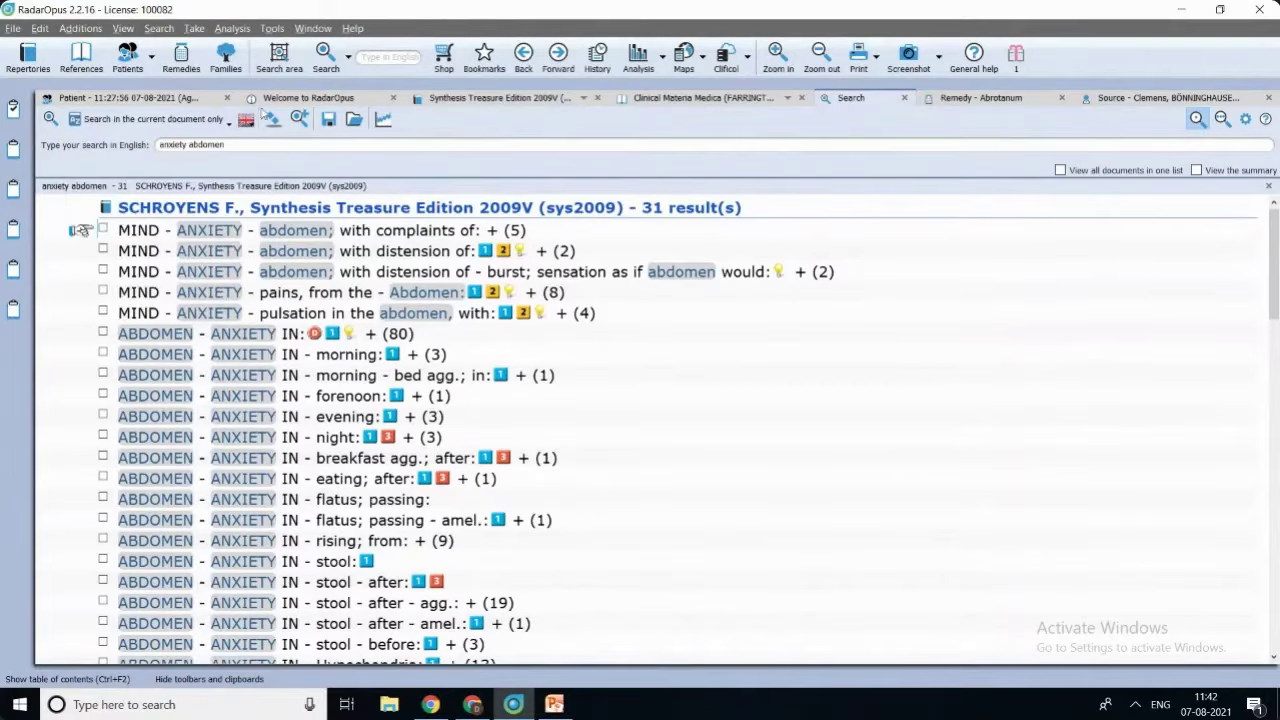
Open a new blank search and a new advanced search to view their entry fields.
left_click(349, 60)
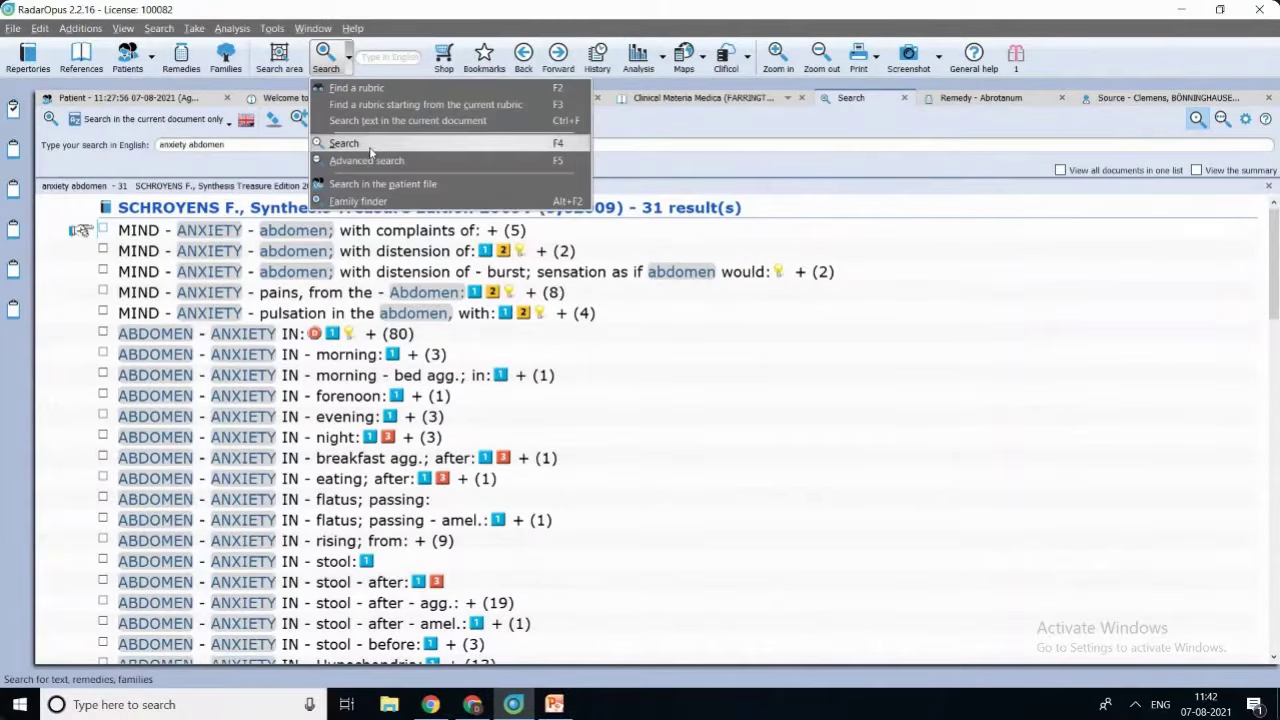
left_click(370, 150)
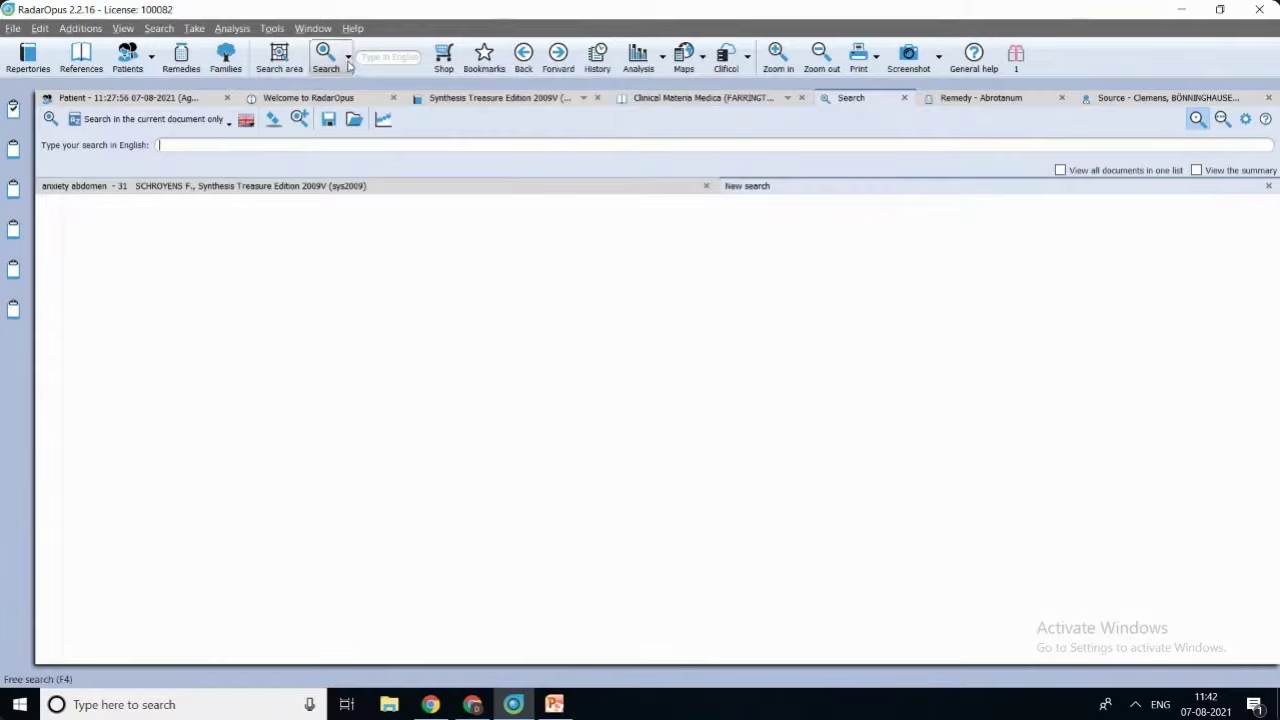
left_click(349, 60)
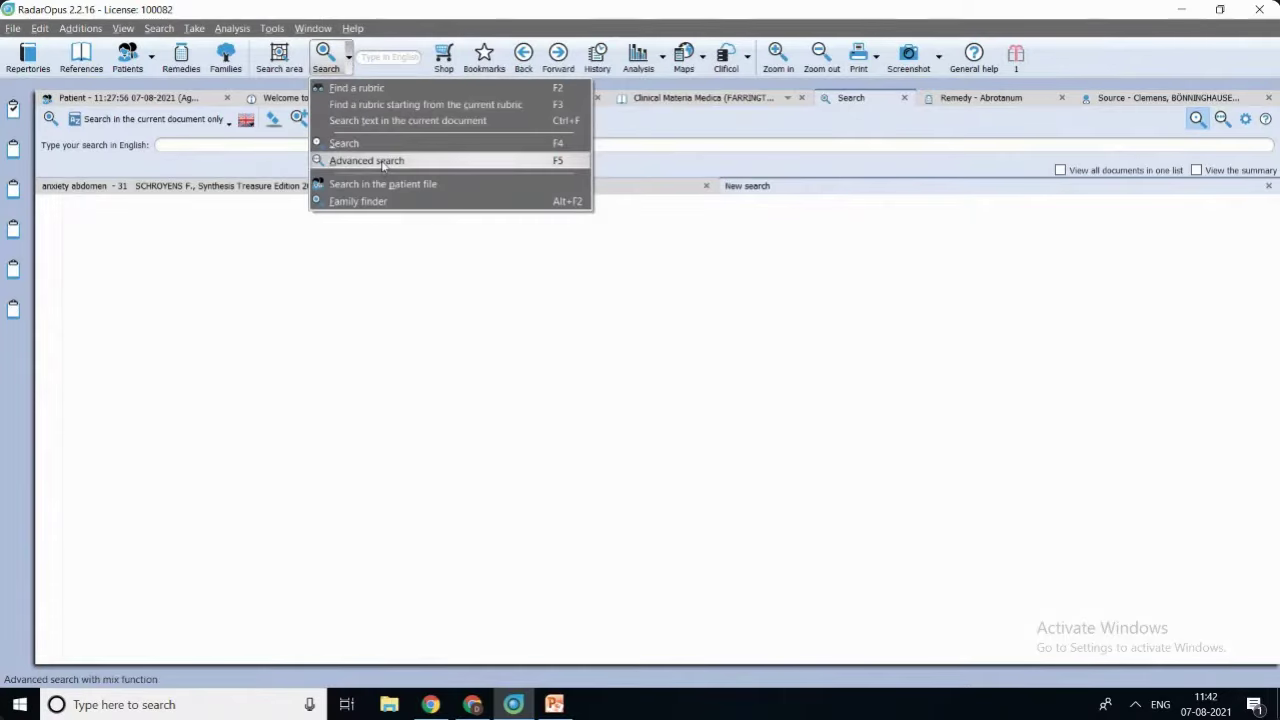
left_click(383, 162)
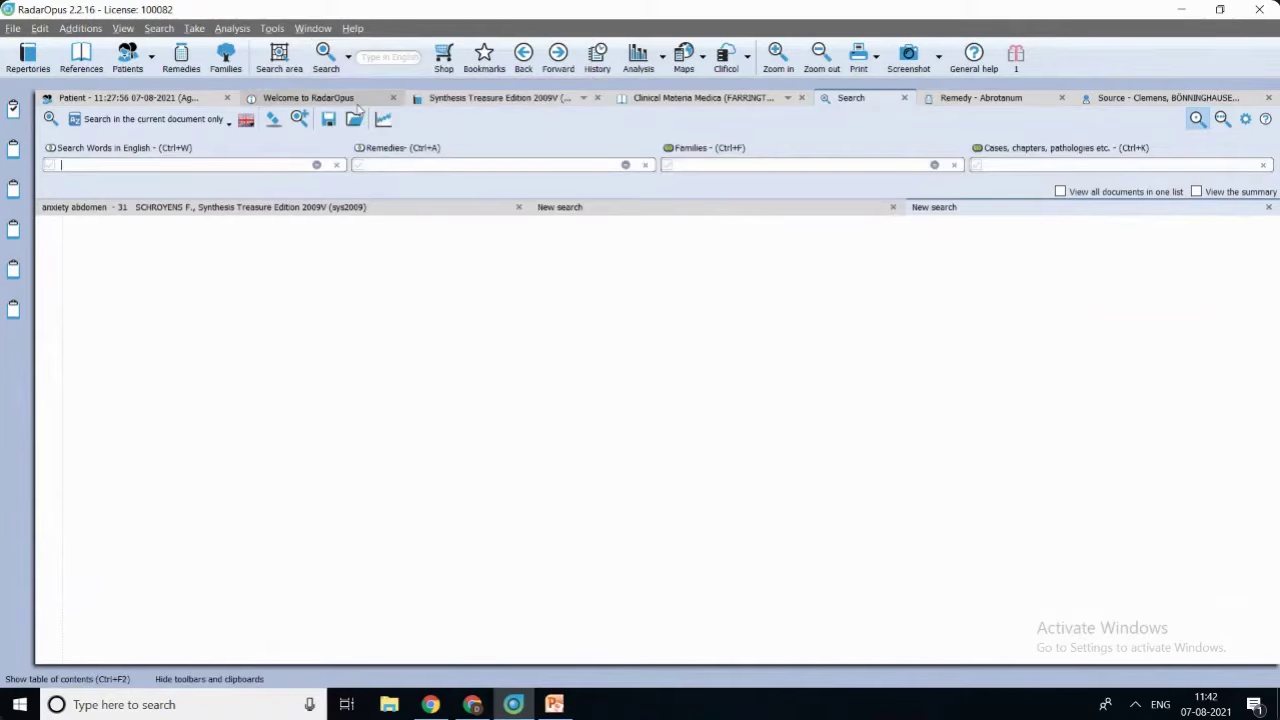
Start another new search and look up the word absentminded in the current document.
left_click(349, 68)
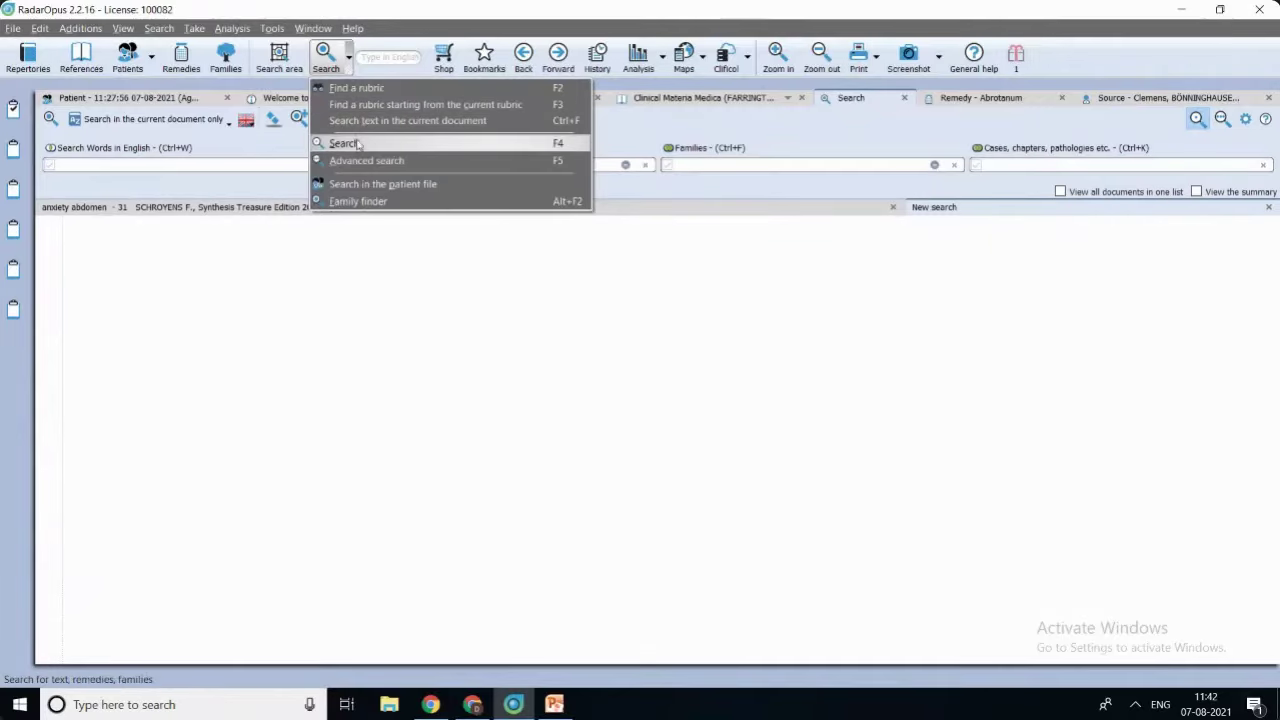
left_click(358, 144)
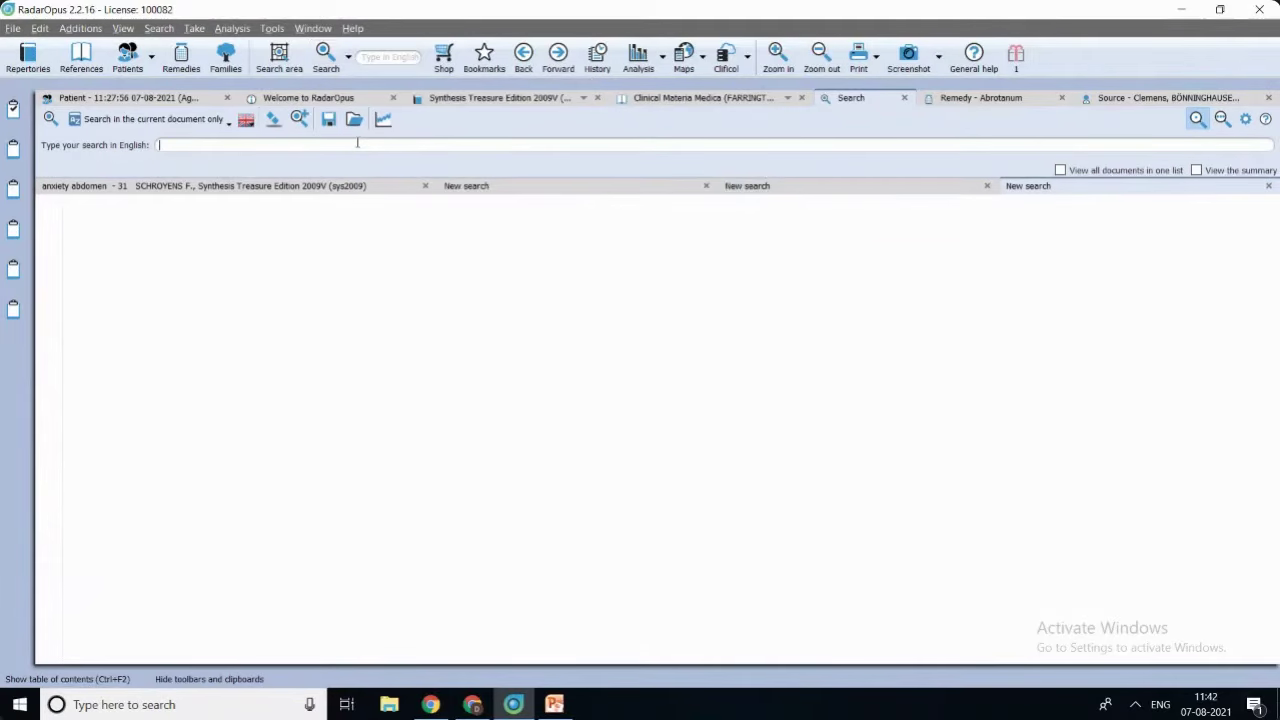
type("absent")
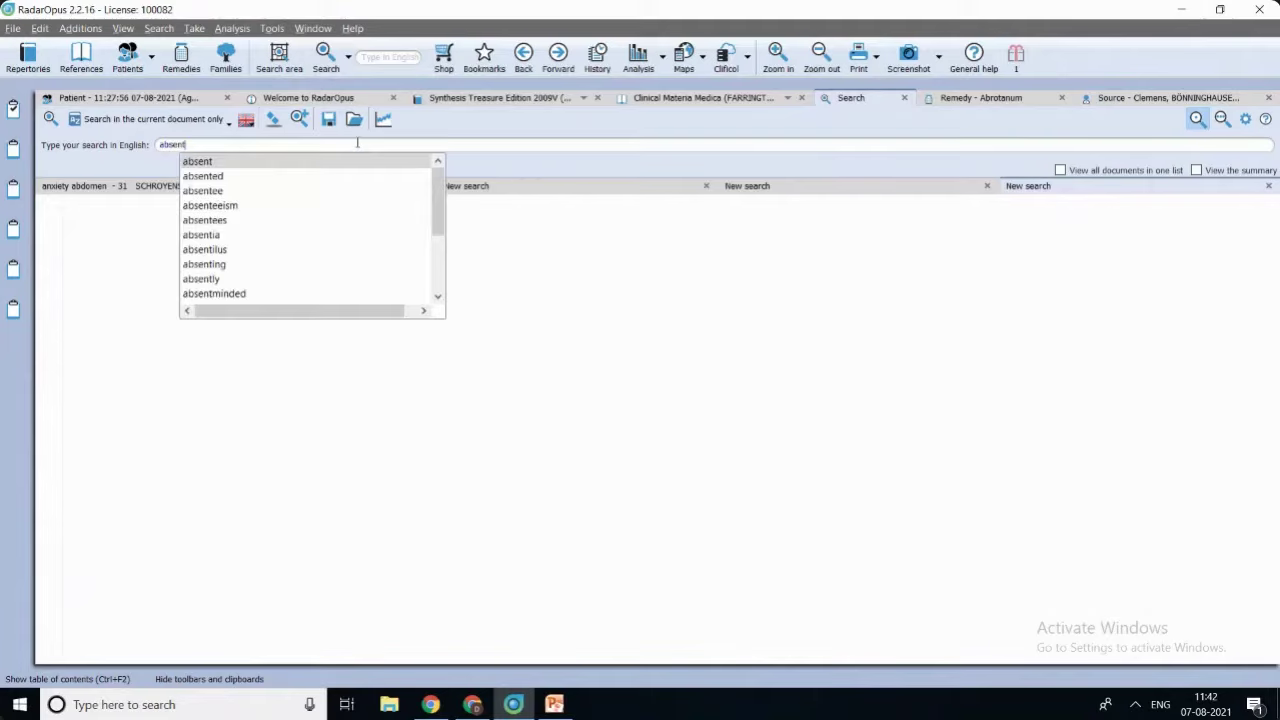
type("mindeed")
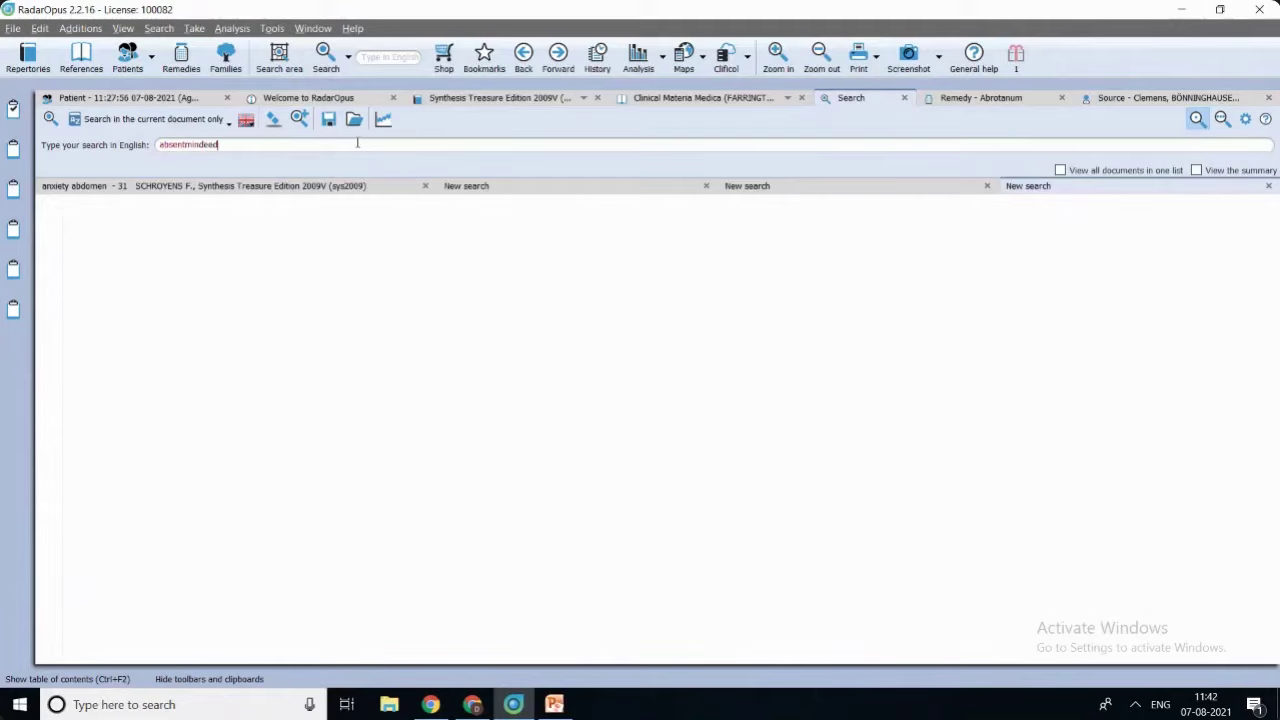
key("BackSpace")
key("BackSpace")
type("d")
key("Return")
key("Return")
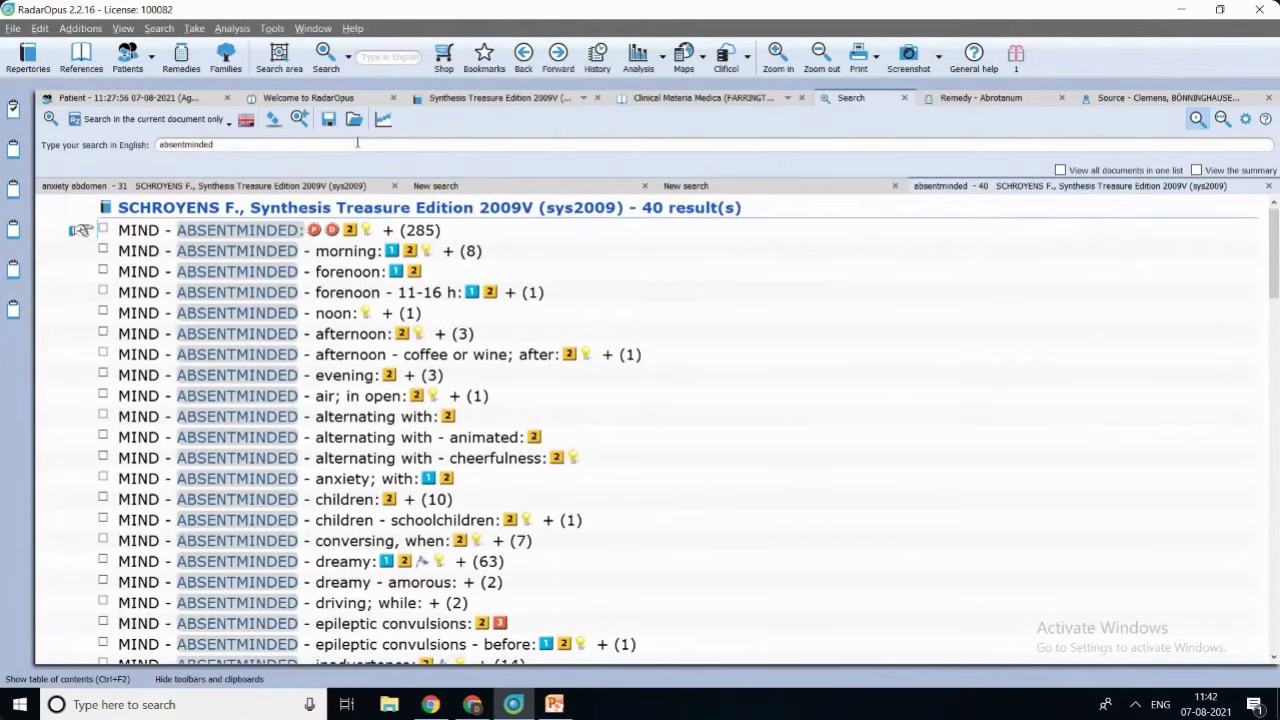
Extend the absentminded search to all repertories and view the results in Bianchi Repertory, Bach Flowers, Dream repertory, Core Synthesis 2016 and The Lacs.
left_click(217, 119)
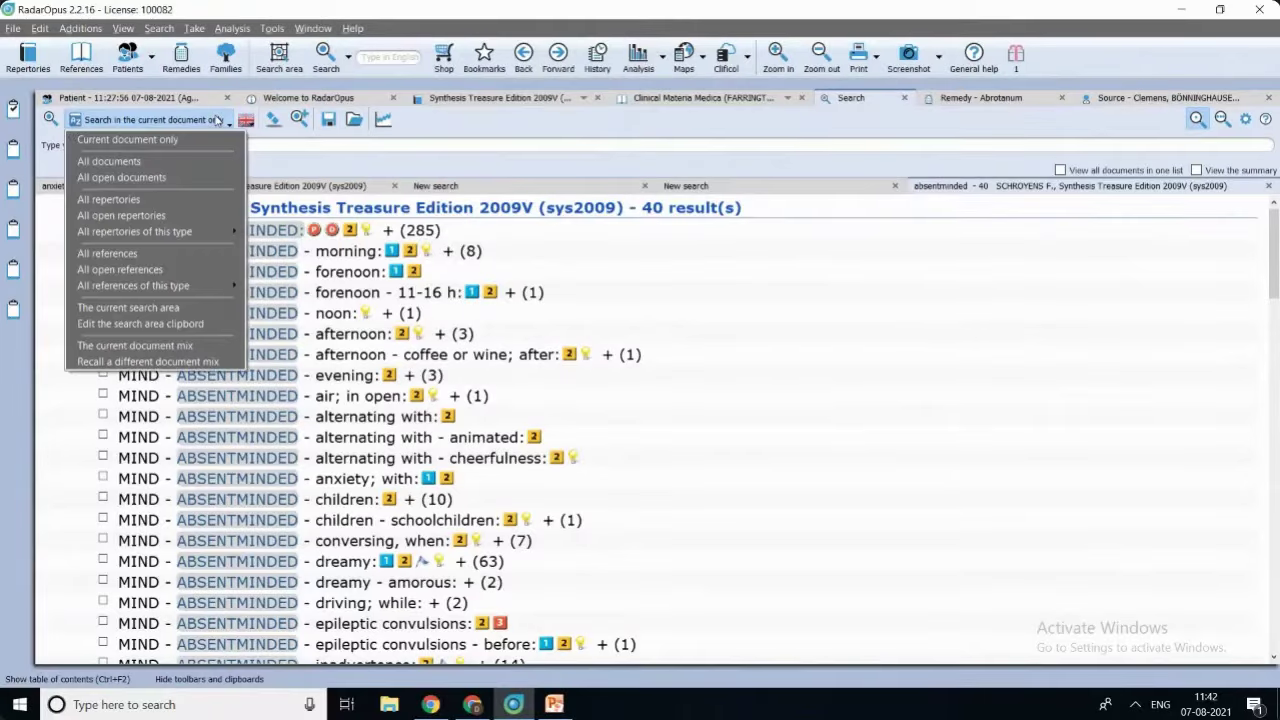
left_click(185, 201)
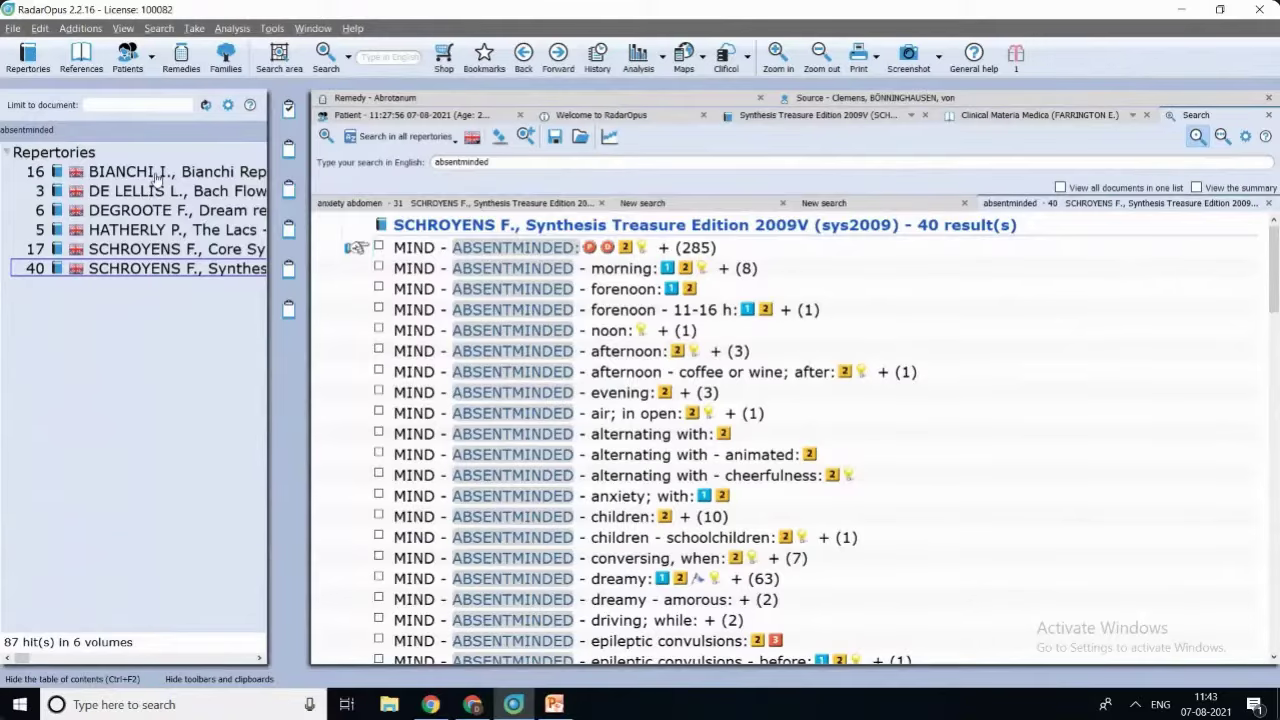
left_click(157, 174)
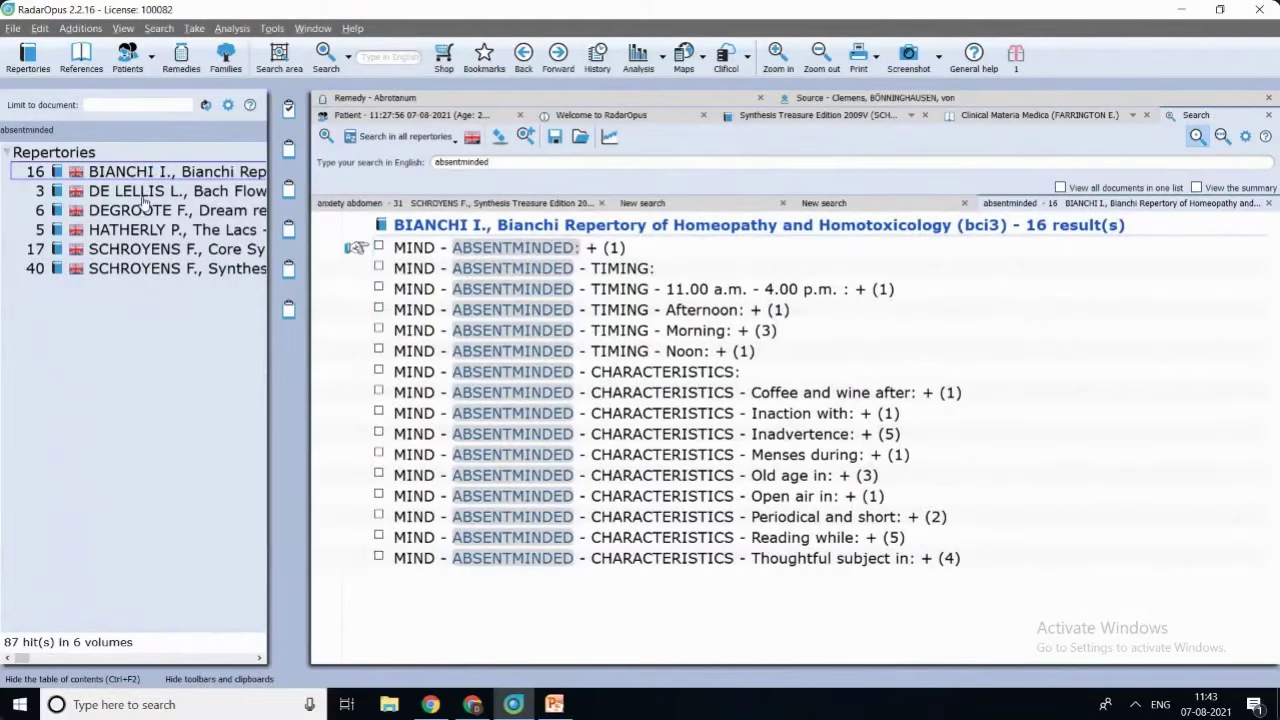
left_click(144, 195)
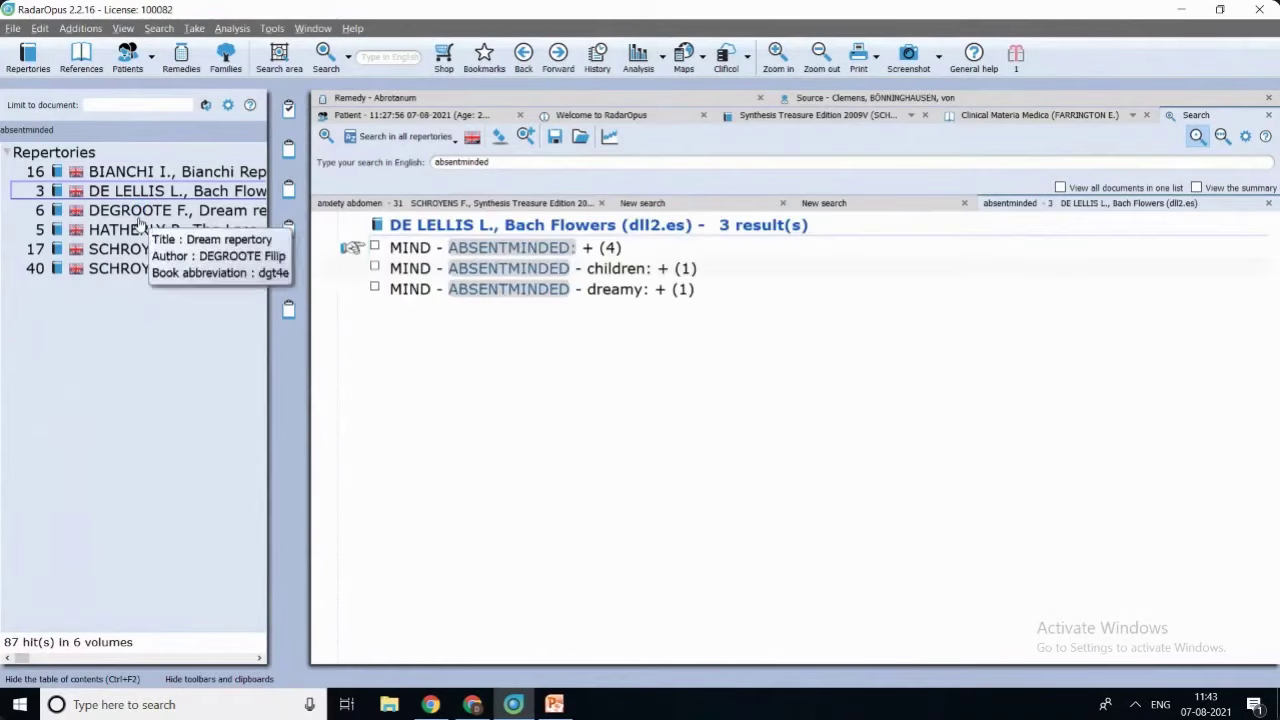
left_click(138, 213)
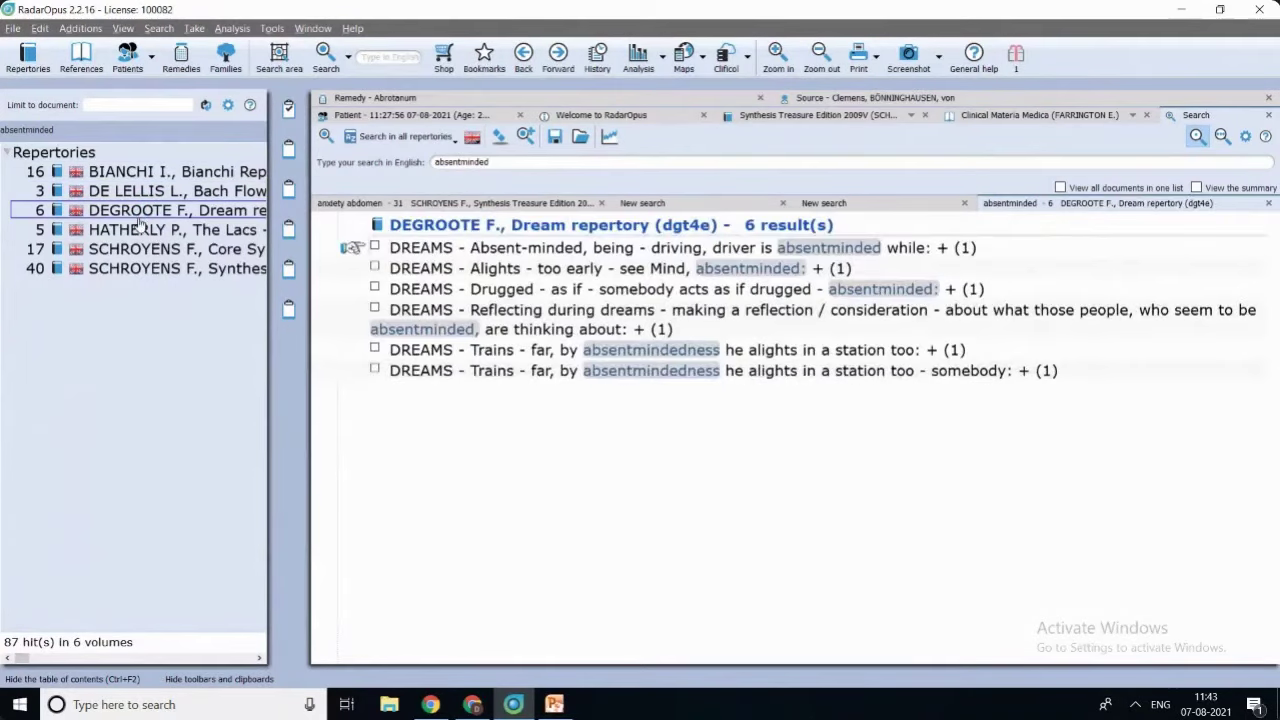
left_click(140, 250)
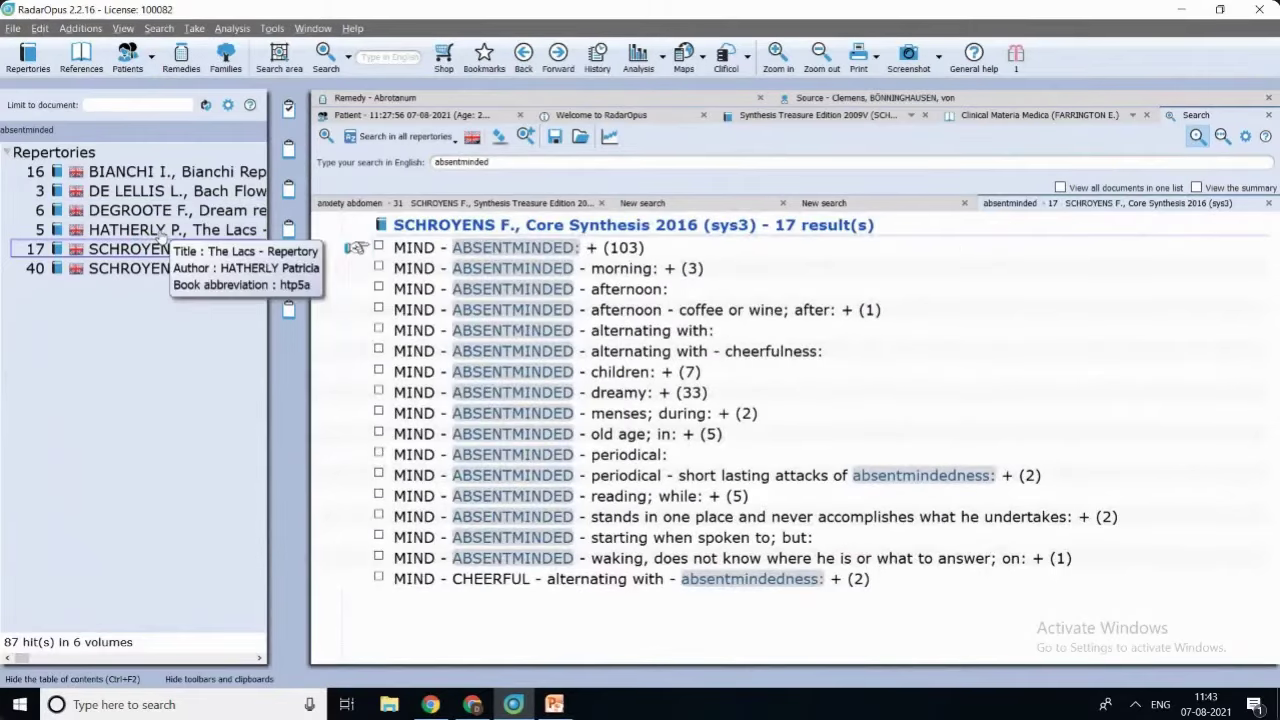
left_click(158, 229)
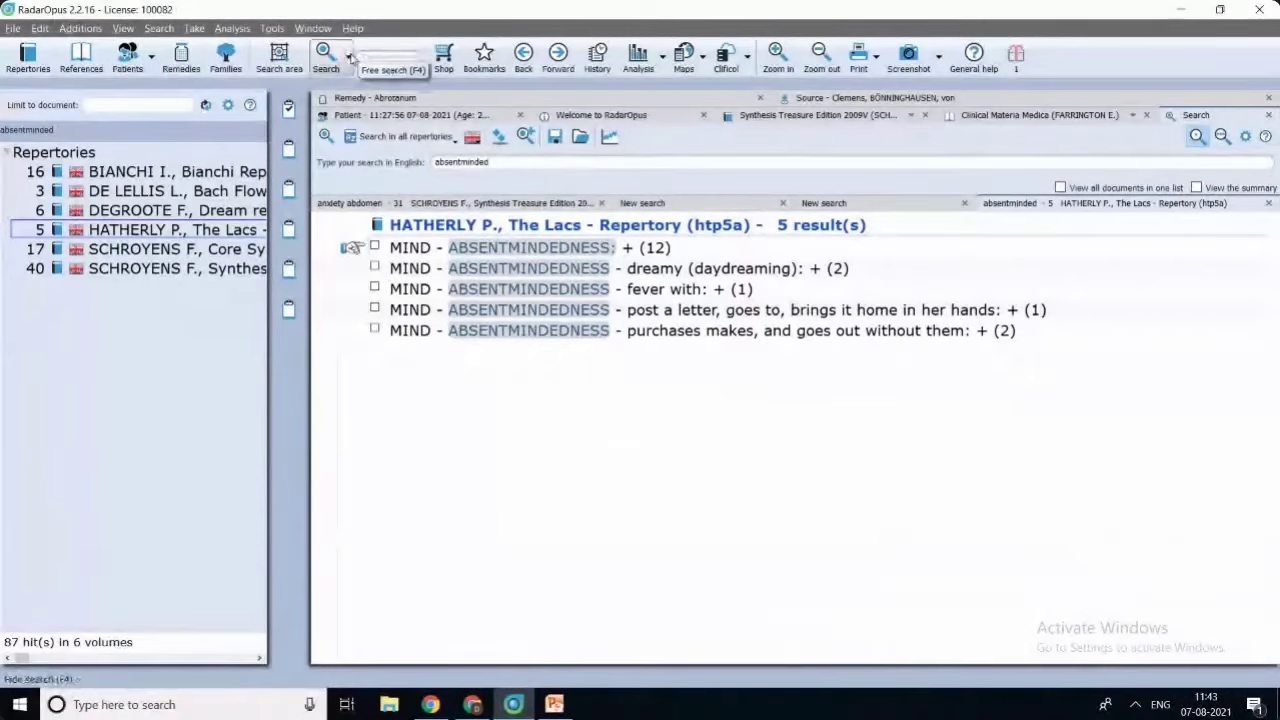
Start an advanced search in all repertories with head and pain as the search words.
left_click(348, 57)
left_click(371, 162)
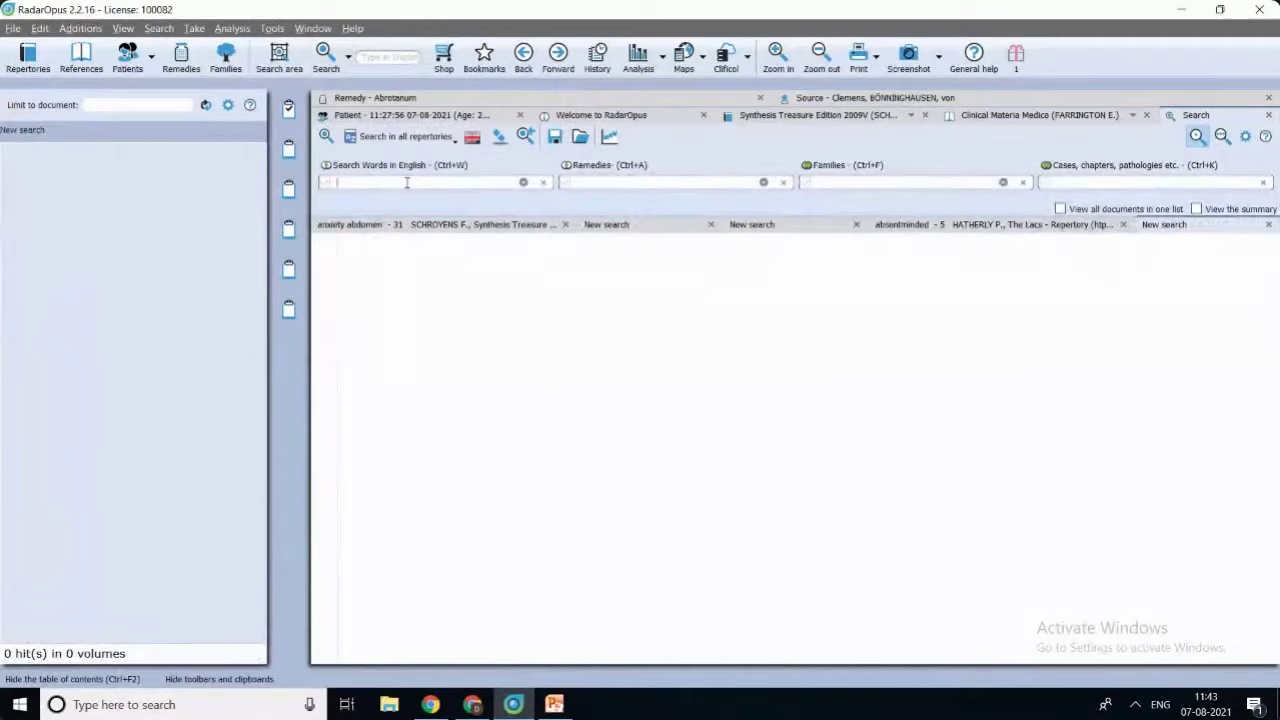
type("head ")
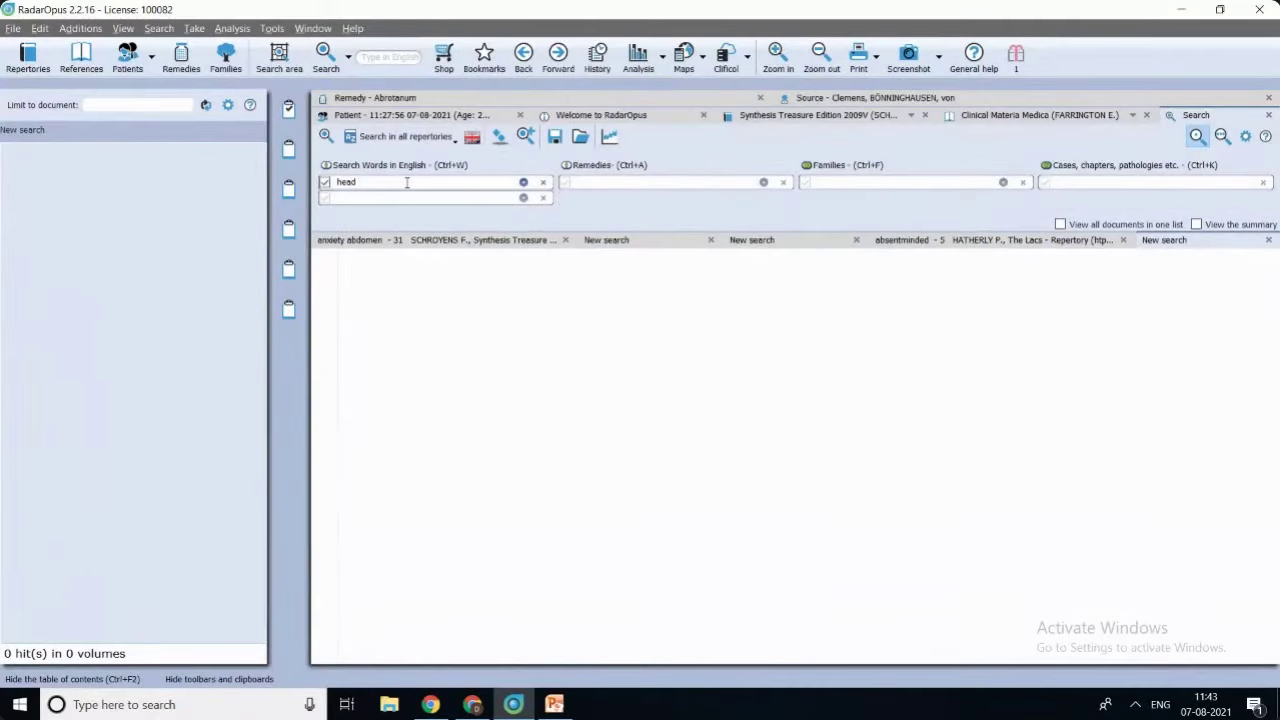
type("injur")
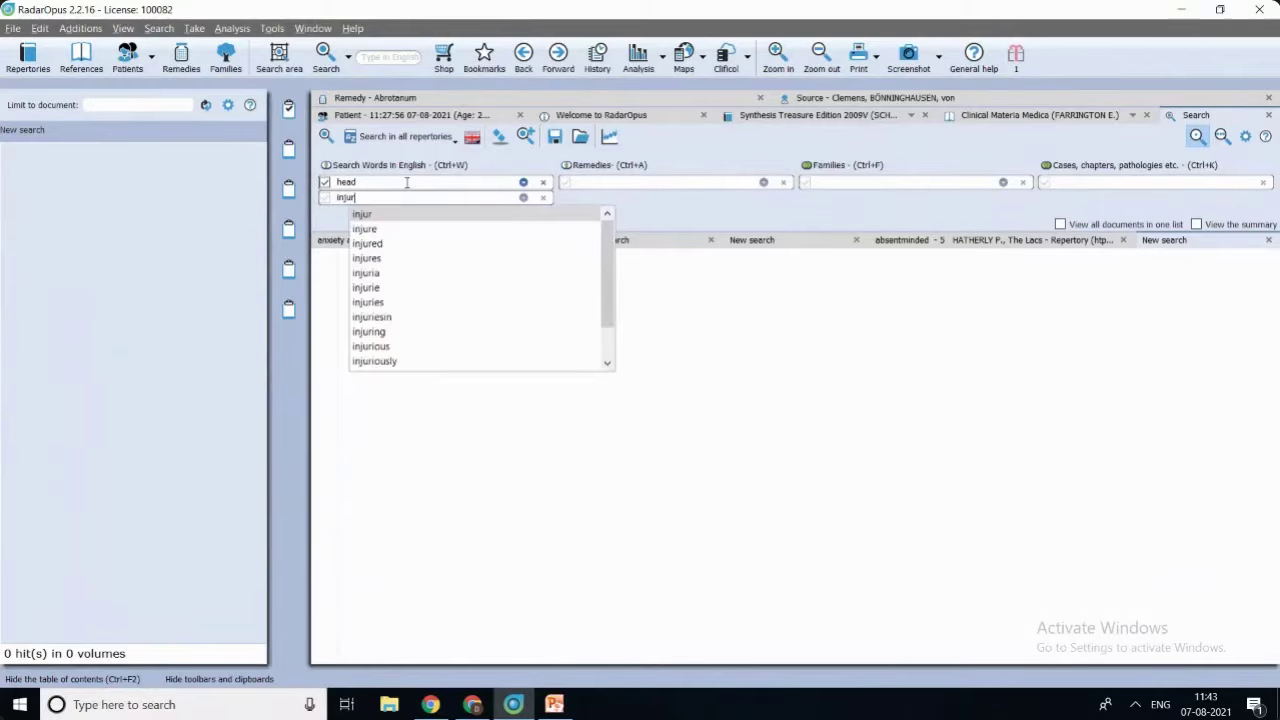
key("Escape")
key("Escape")
type("pain")
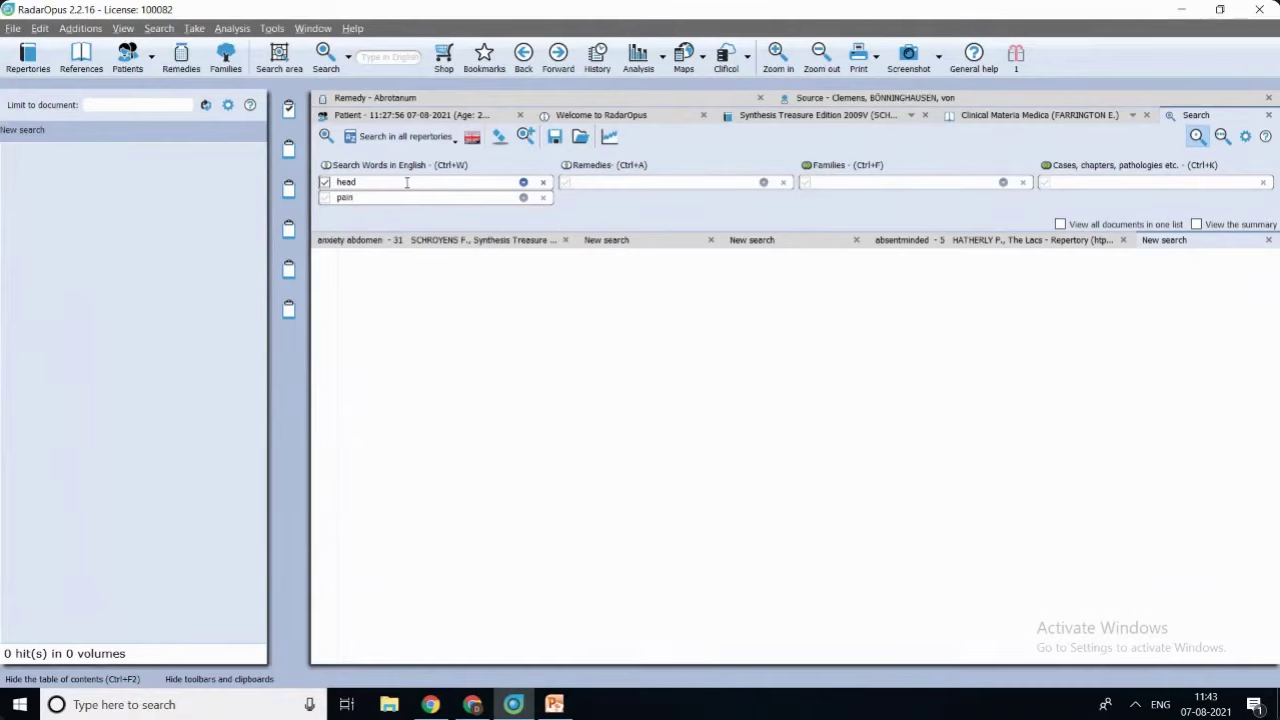
key("Return")
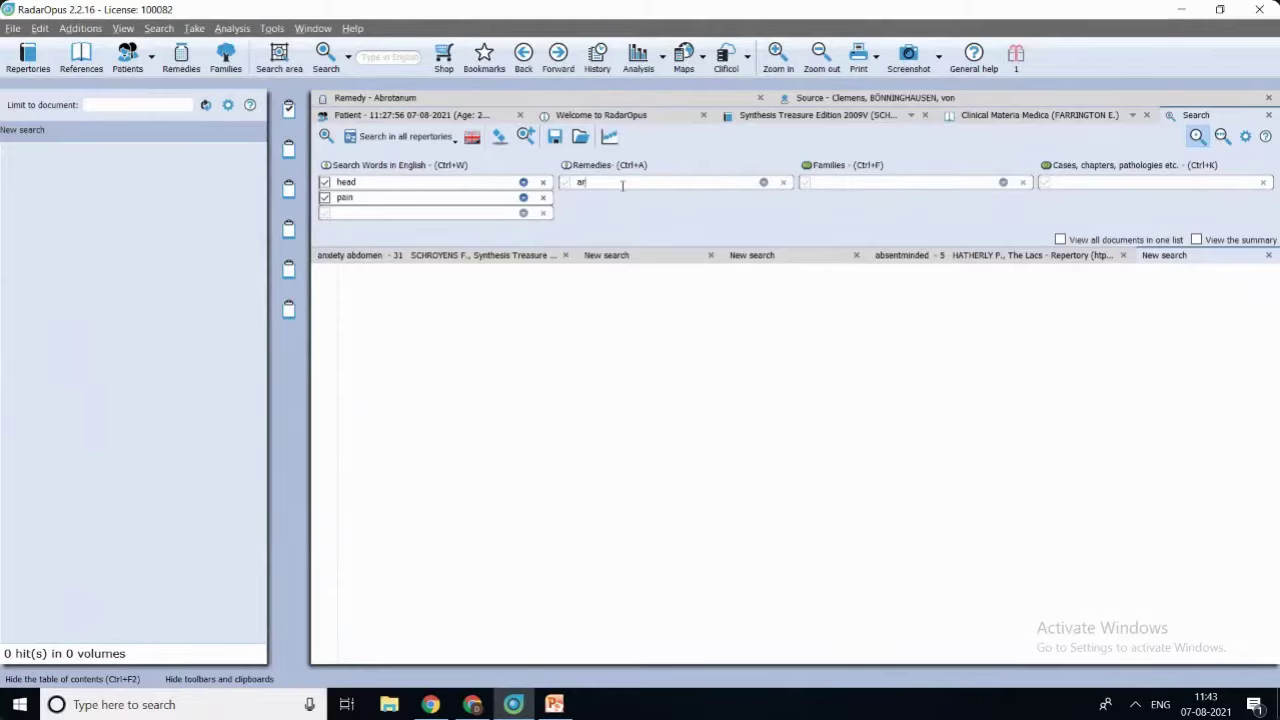
Add the remedies Arnica montana and Rhus toxicodendron to the advanced search for head and pain.
left_click(622, 185)
type("arnic")
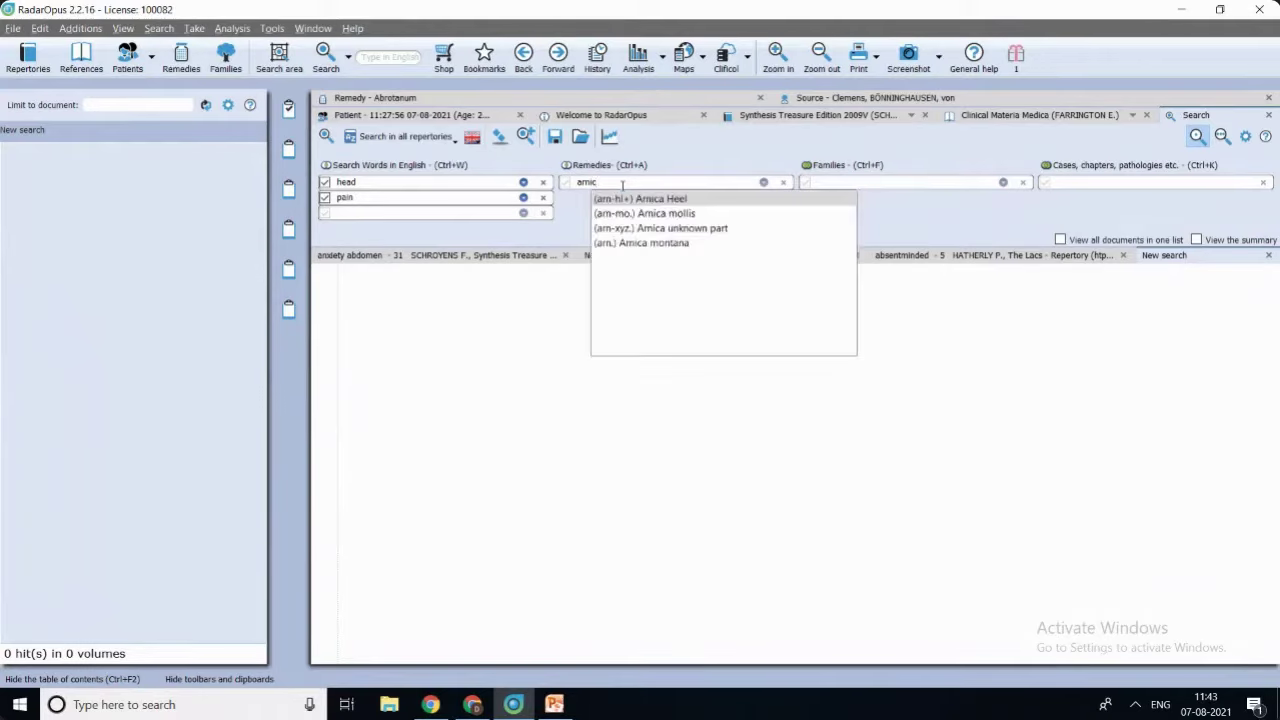
left_click(686, 244)
type("rhu")
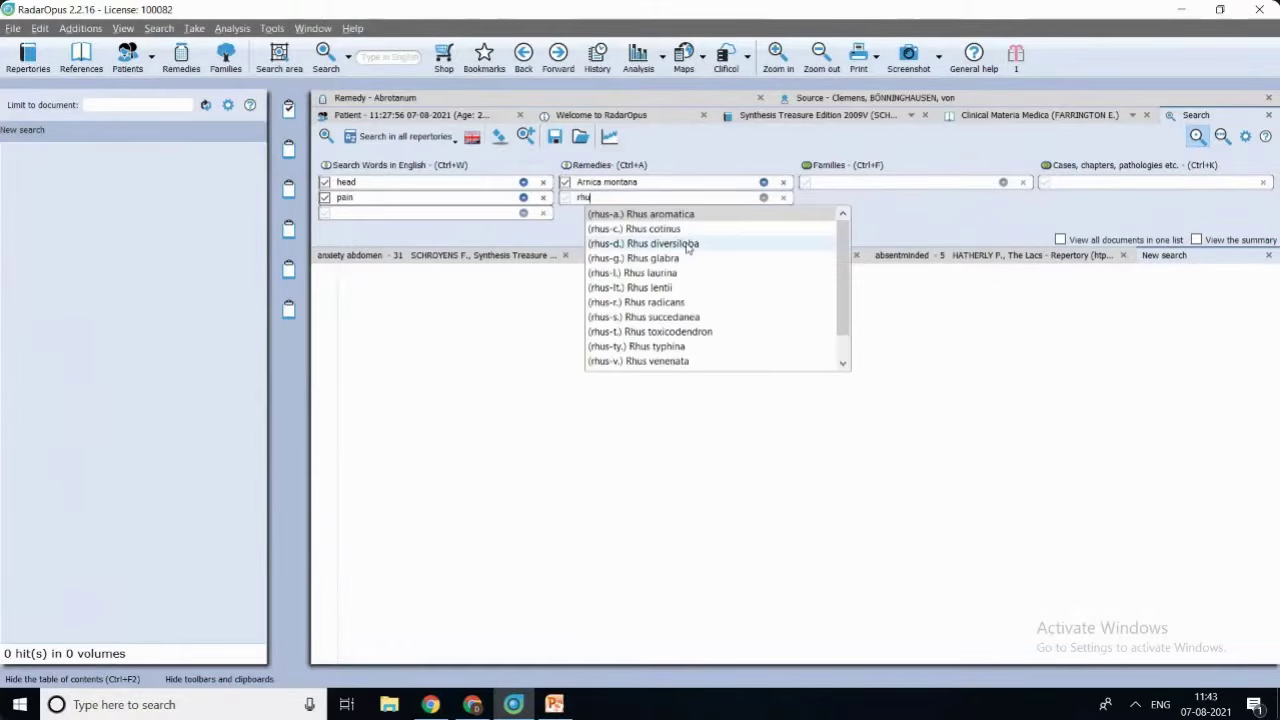
left_click(712, 335)
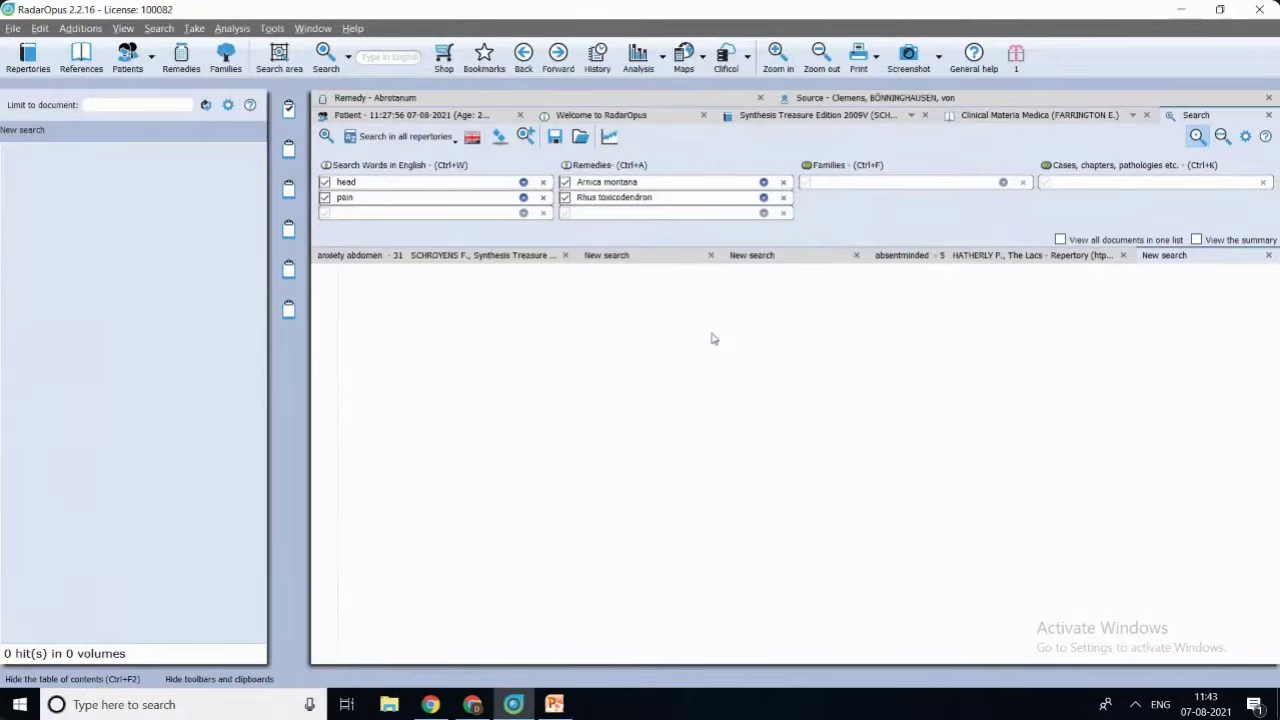
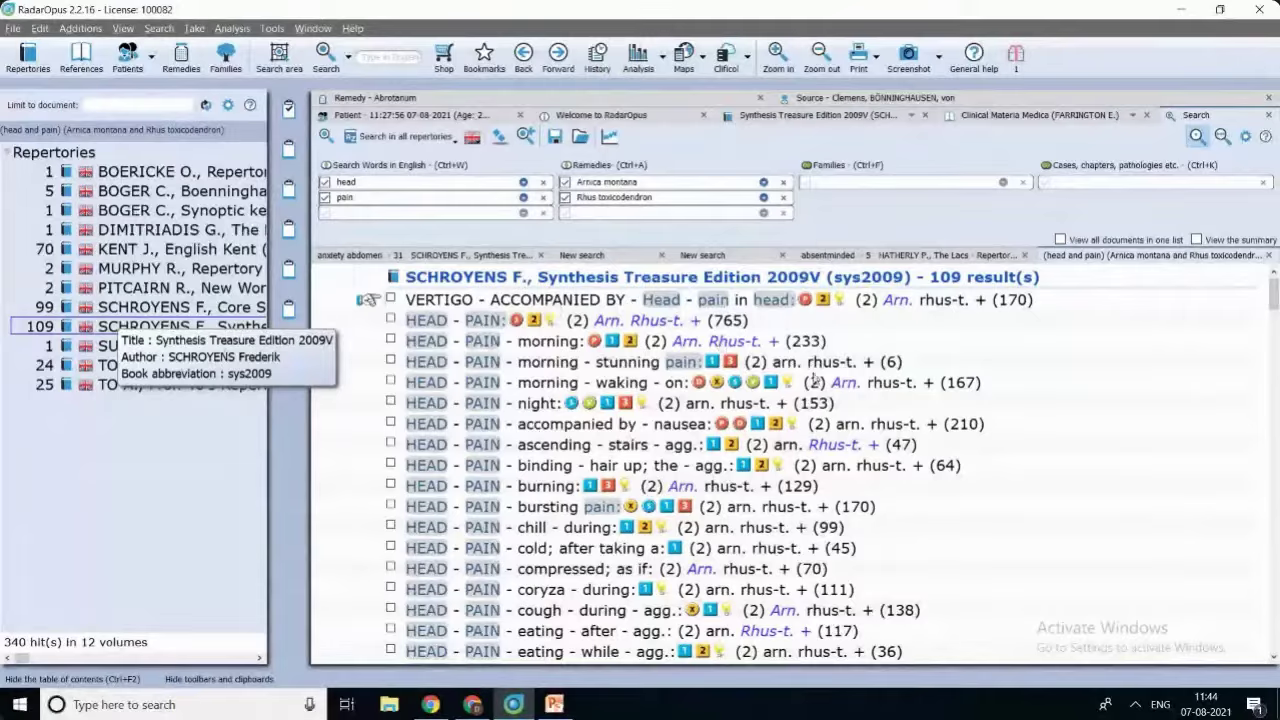
Point out the criteria for families and for cases, chapters and pathologies, and open a new blank advanced search.
left_click(830, 182)
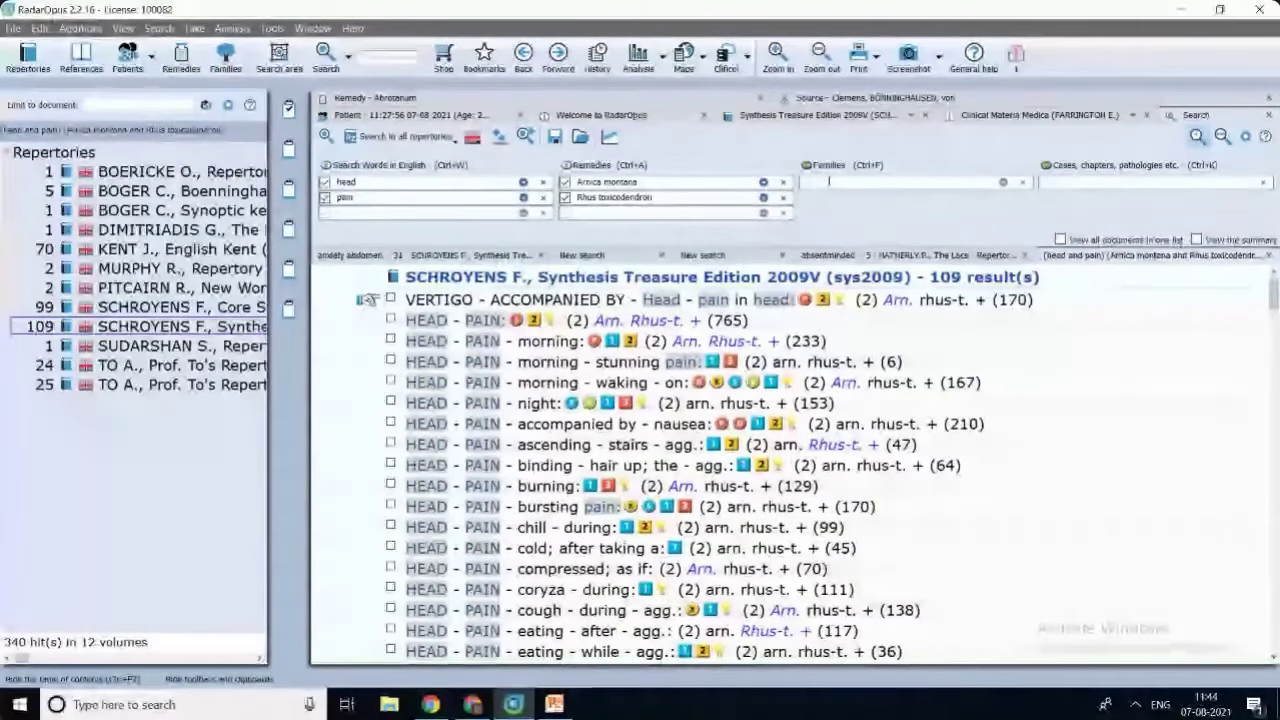
left_click(1138, 180)
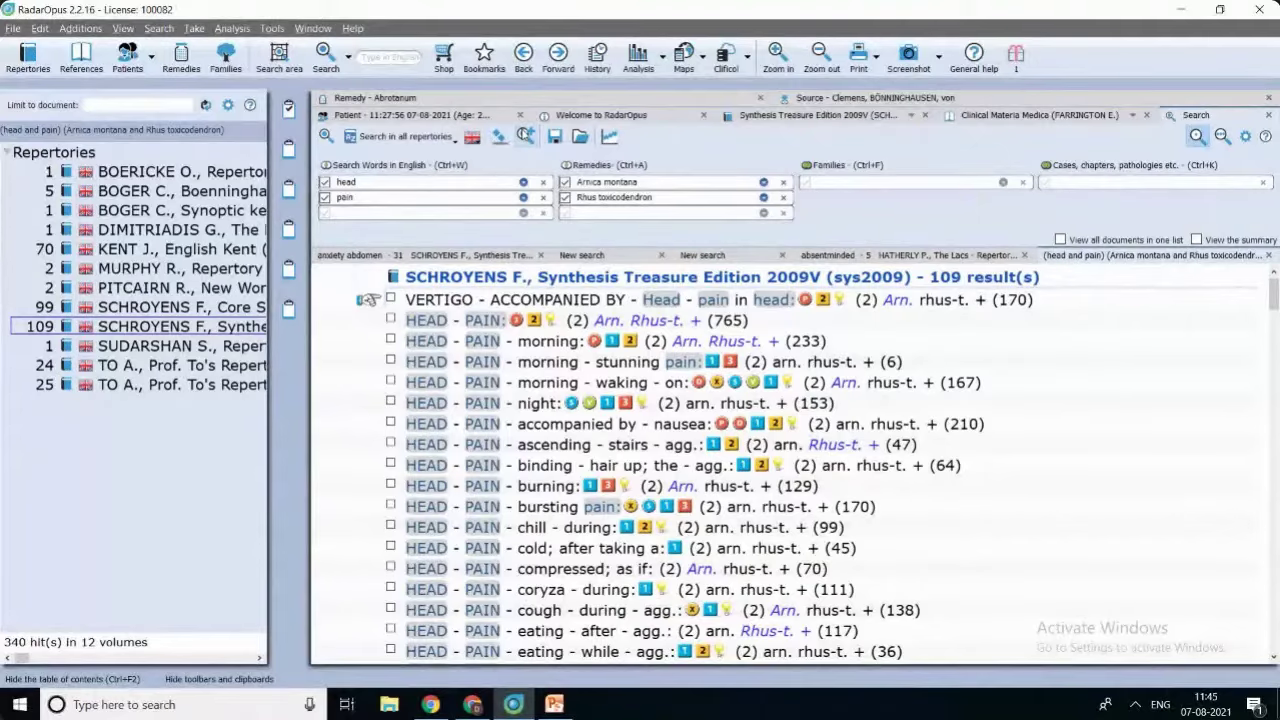
left_click(527, 139)
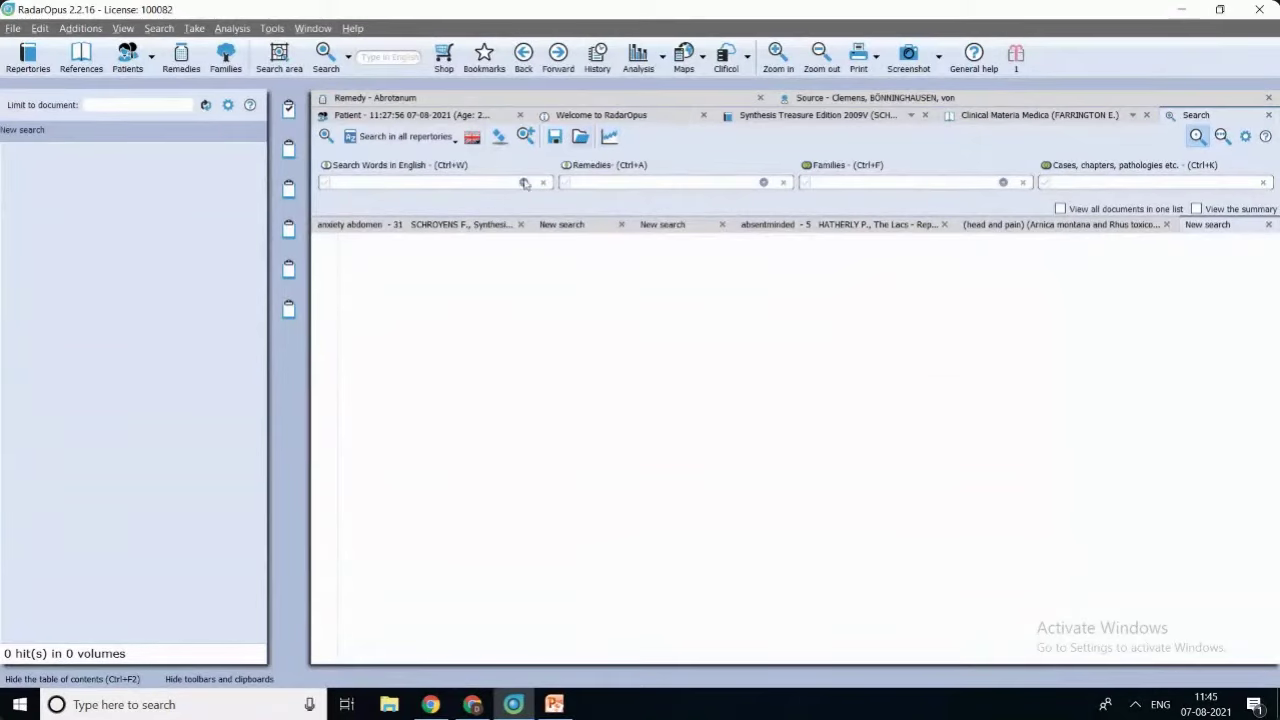
Look through the open searches, including the head and pain results, and return to the absentminded results in The Lacs repertory.
left_click(440, 226)
left_click(575, 224)
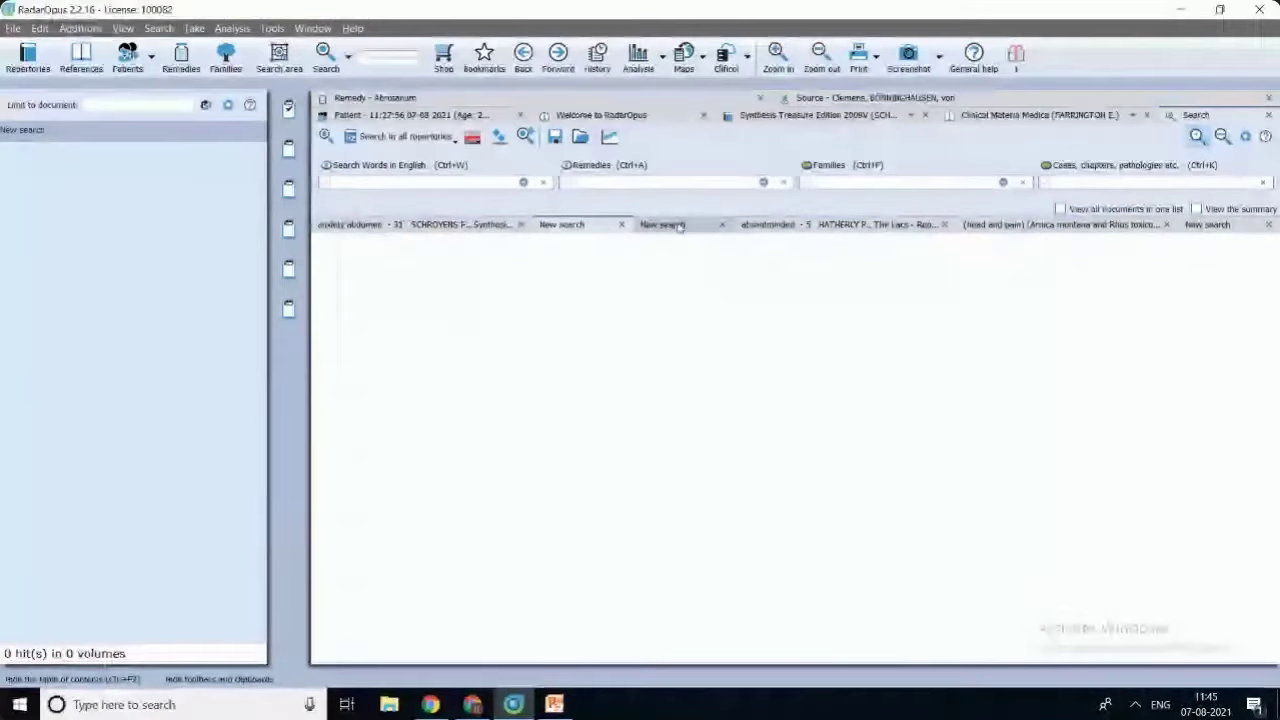
left_click(790, 228)
left_click(993, 226)
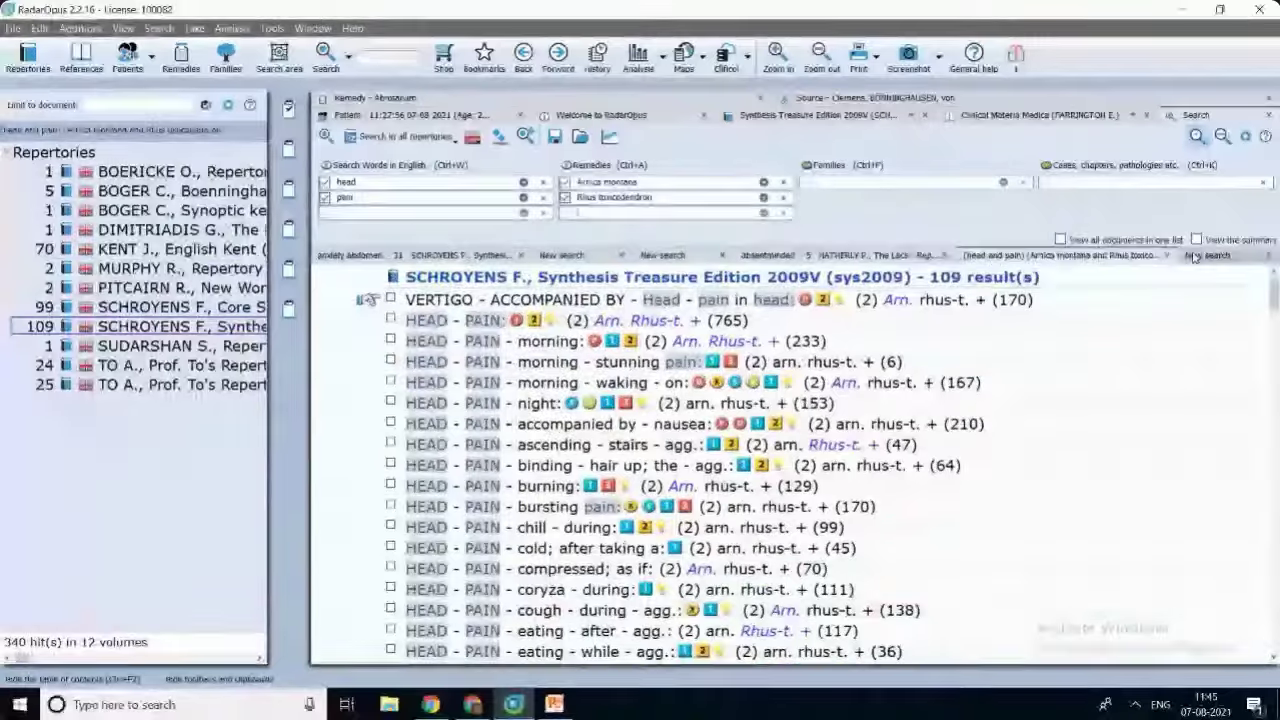
left_click(1194, 257)
left_click(815, 226)
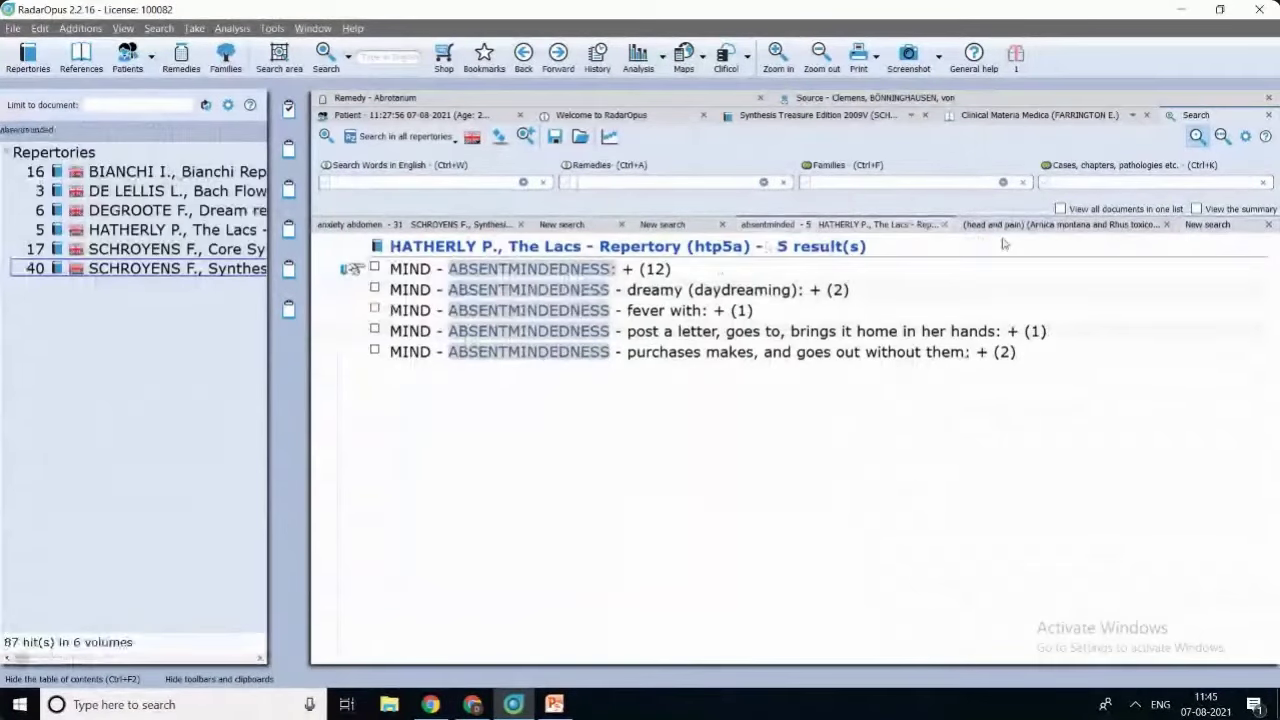
Take the Mind - Absentmindedness rubric and its dreamy (daydreaming) subrubric from The Lacs repertory into clipboard 1, and view the intensity options.
left_click(636, 262)
double_click(636, 264)
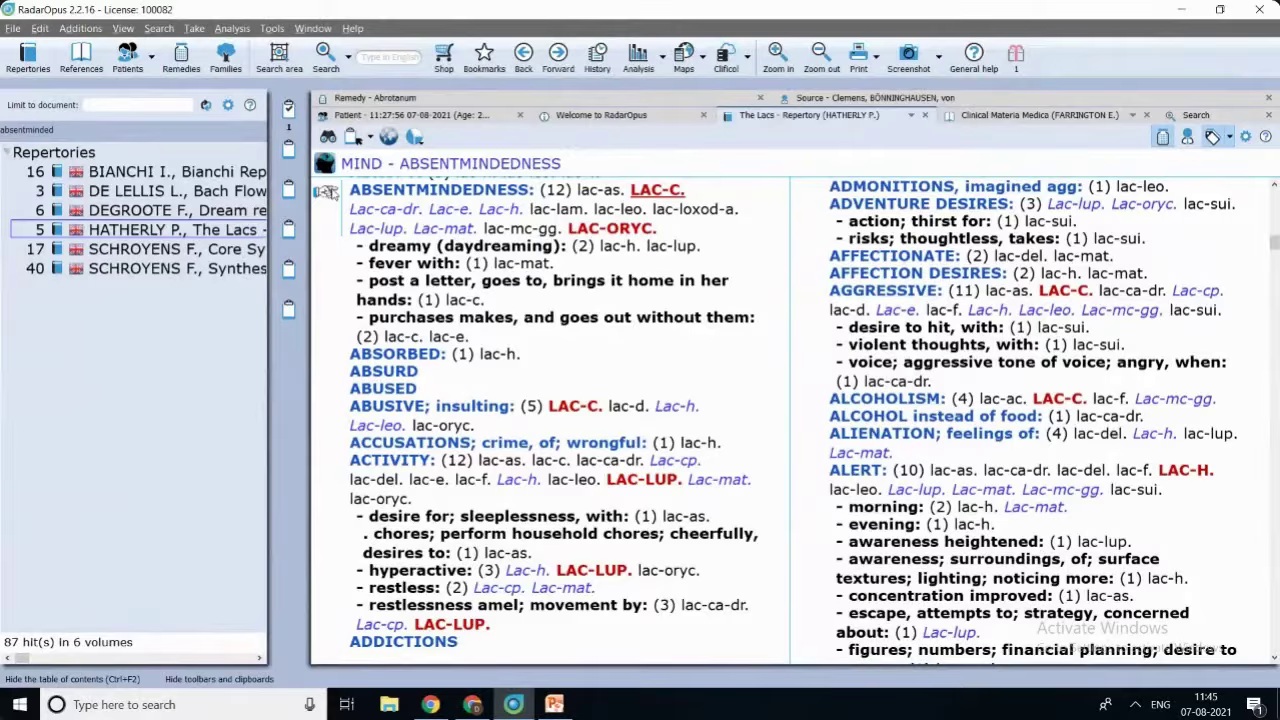
key("Down")
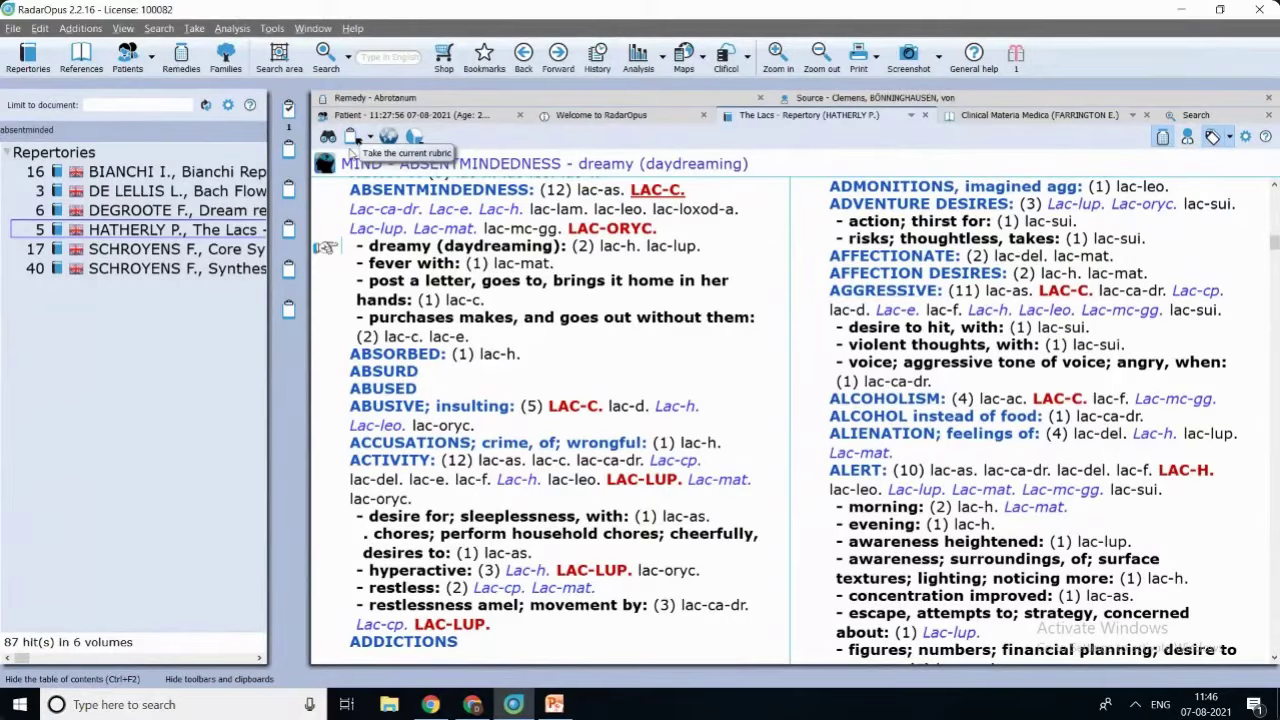
left_click(352, 140)
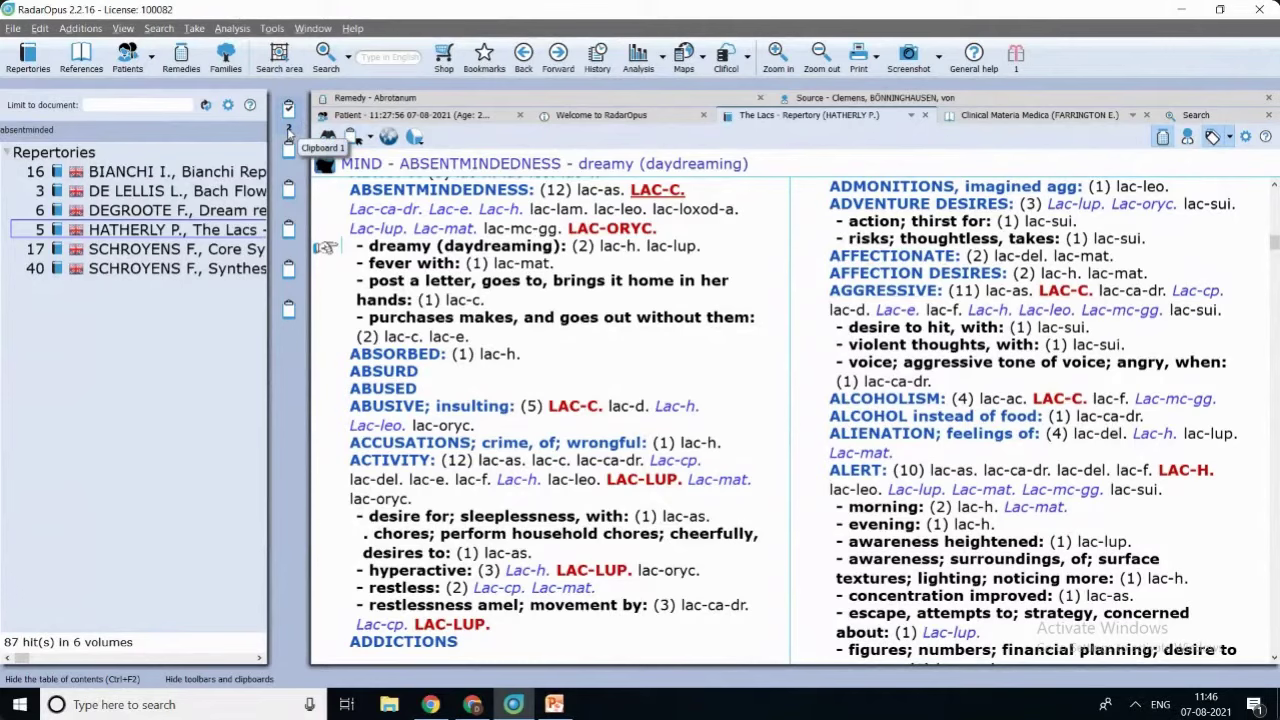
left_click(371, 140)
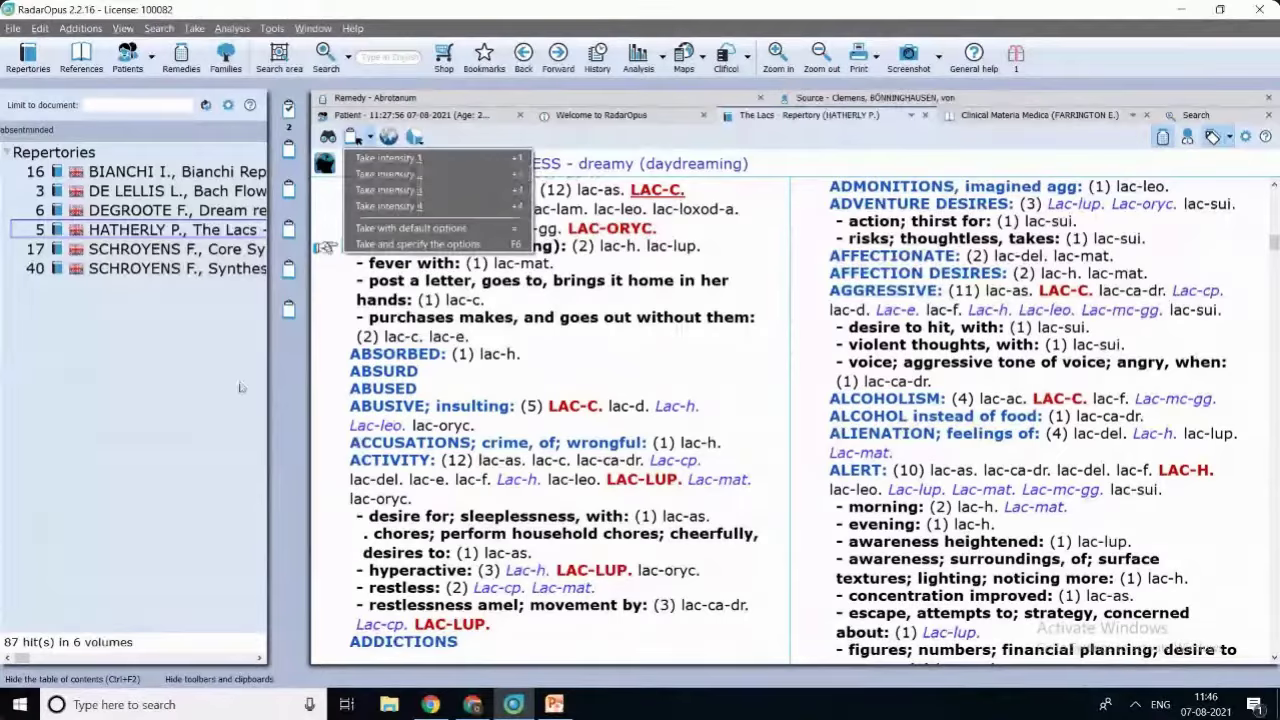
left_click(331, 378)
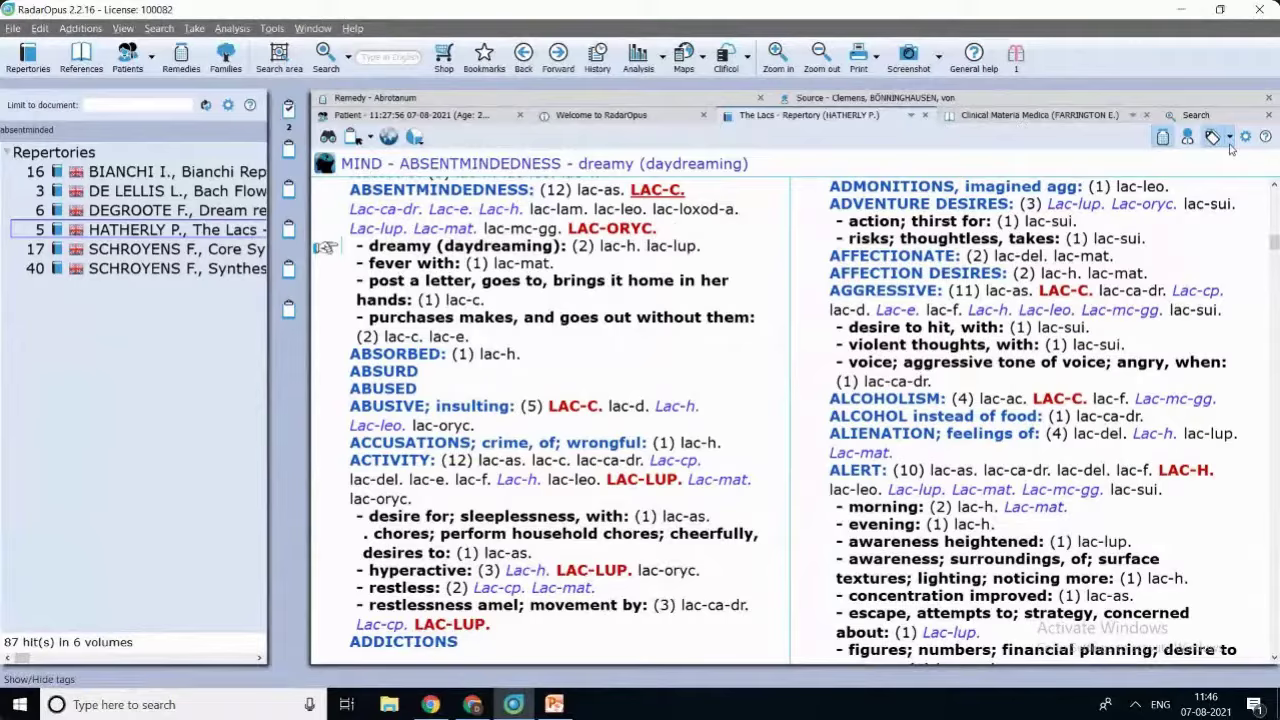
Select the dreamy, fever with, and post a letter rubrics in the absentminded search results and add them to clipboard 1.
left_click(1195, 117)
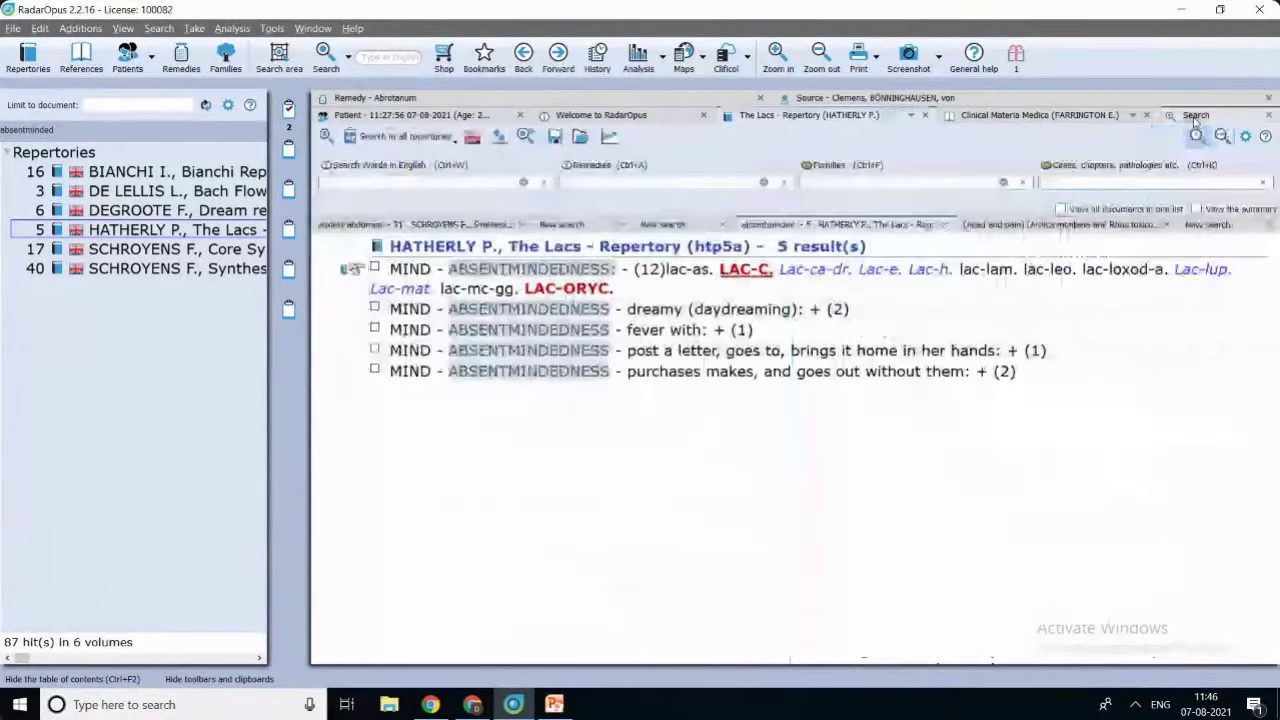
left_click(375, 309)
left_click(375, 330)
left_click(375, 351)
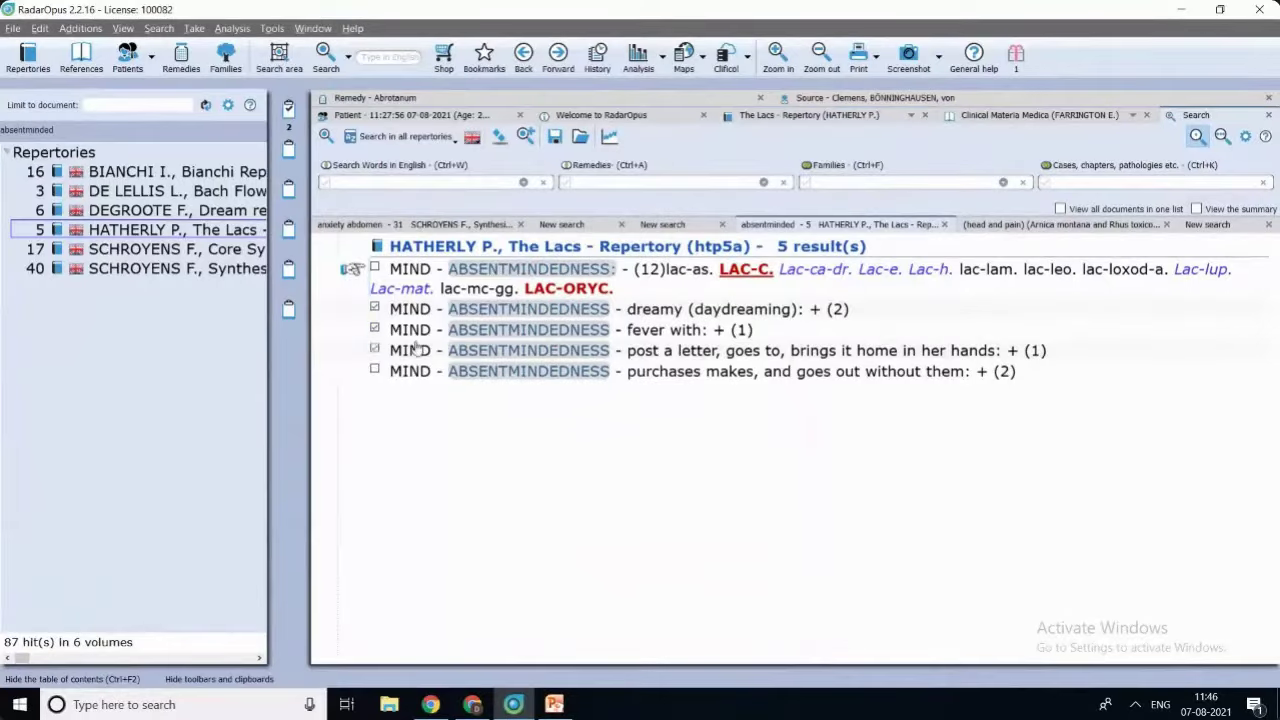
left_click_drag(415, 345, 510, 350)
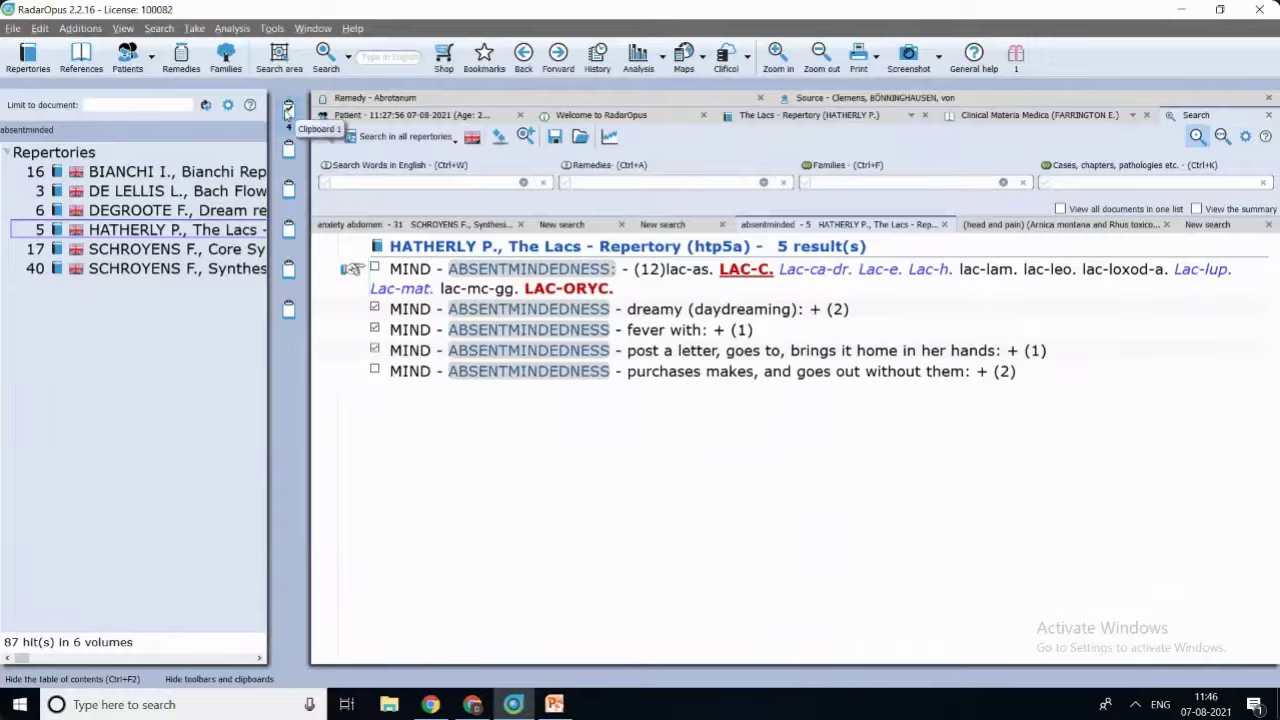
Run the analysis of clipboard 1 and open the information on its first-ranked remedy, Lac caninum.
left_click(637, 60)
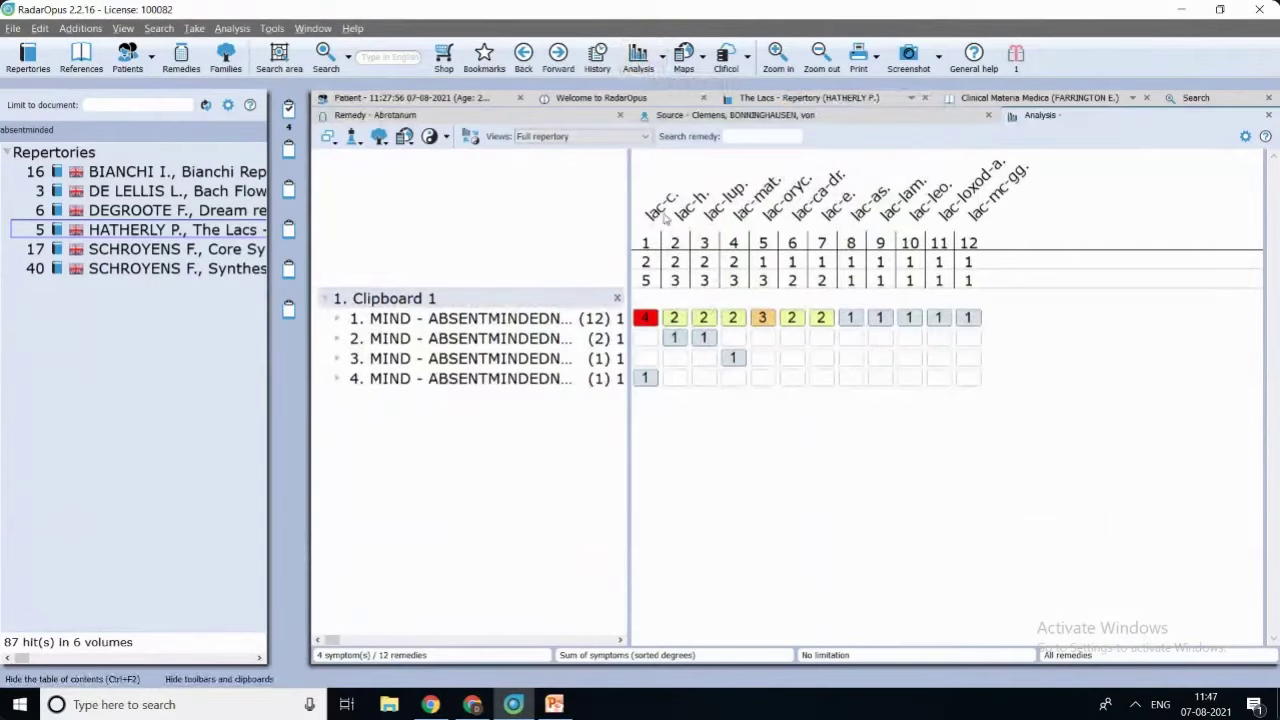
mouse_move(662, 210)
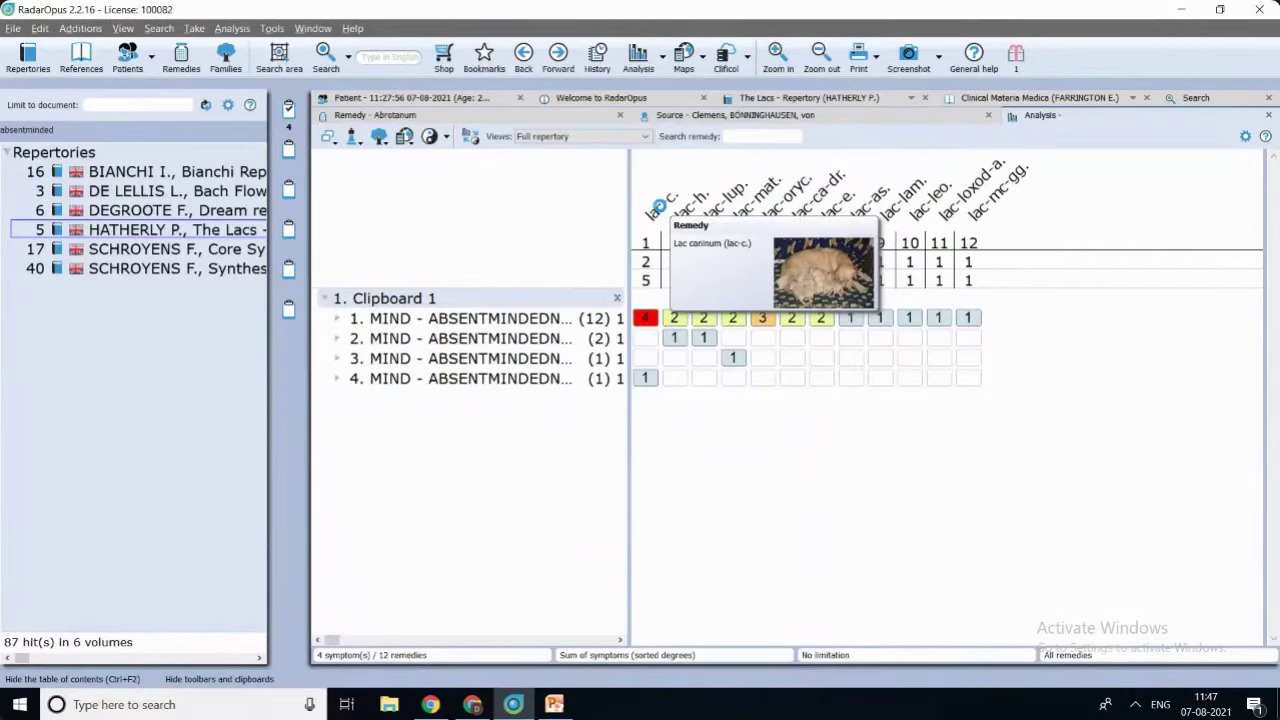
left_click(662, 210)
left_click(662, 210)
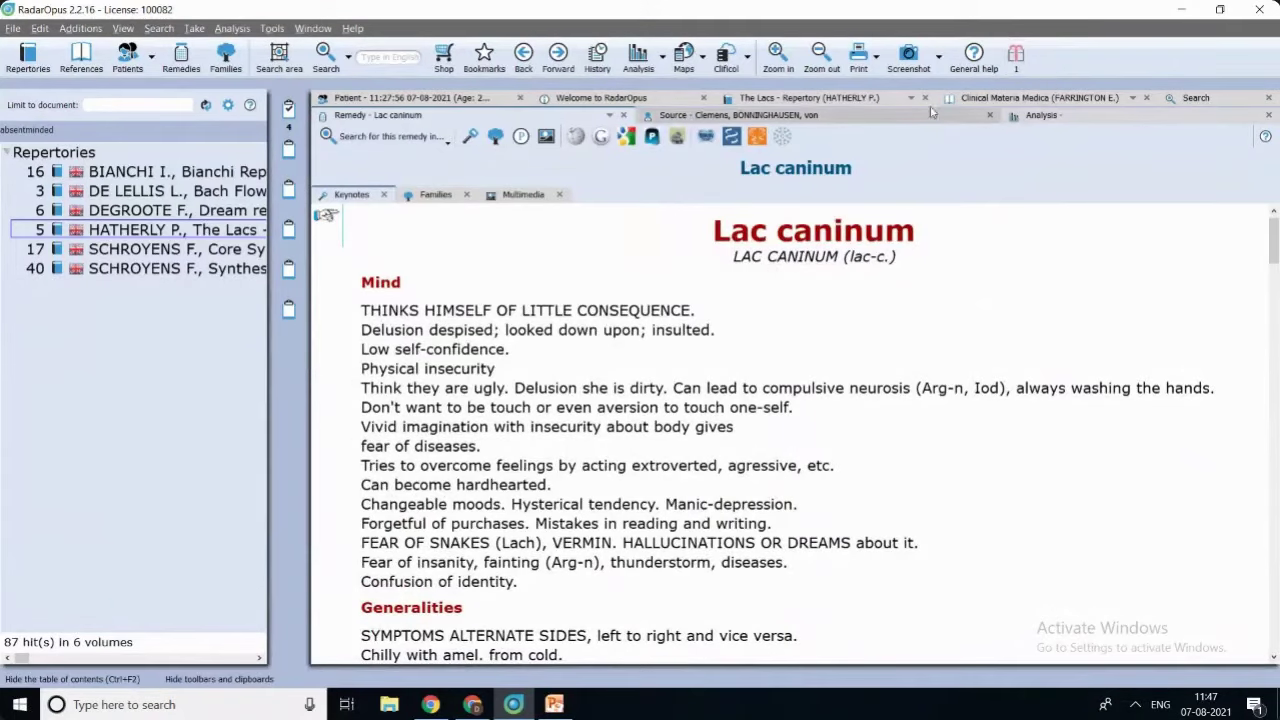
Open the absentminded - forenoon rubric in Synthesis Treasure Edition 2009V and the remedy information for Moschus from the noon rubric.
left_click(833, 97)
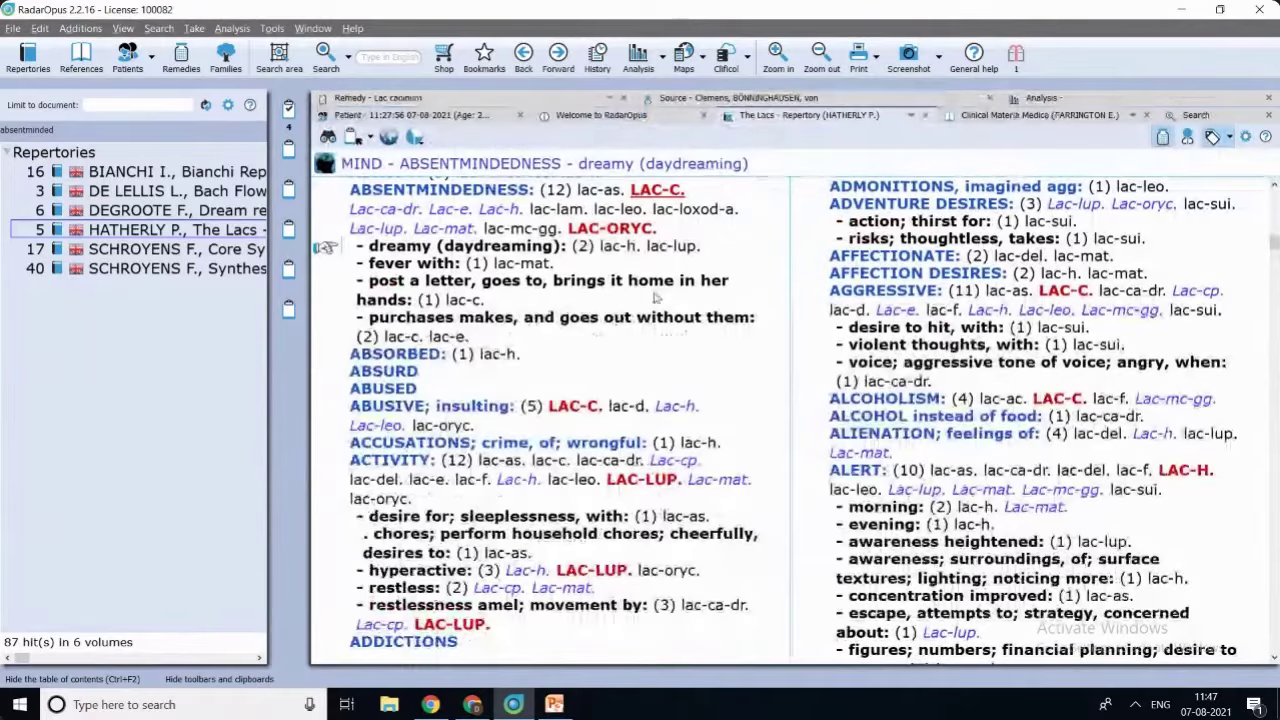
left_click(180, 268)
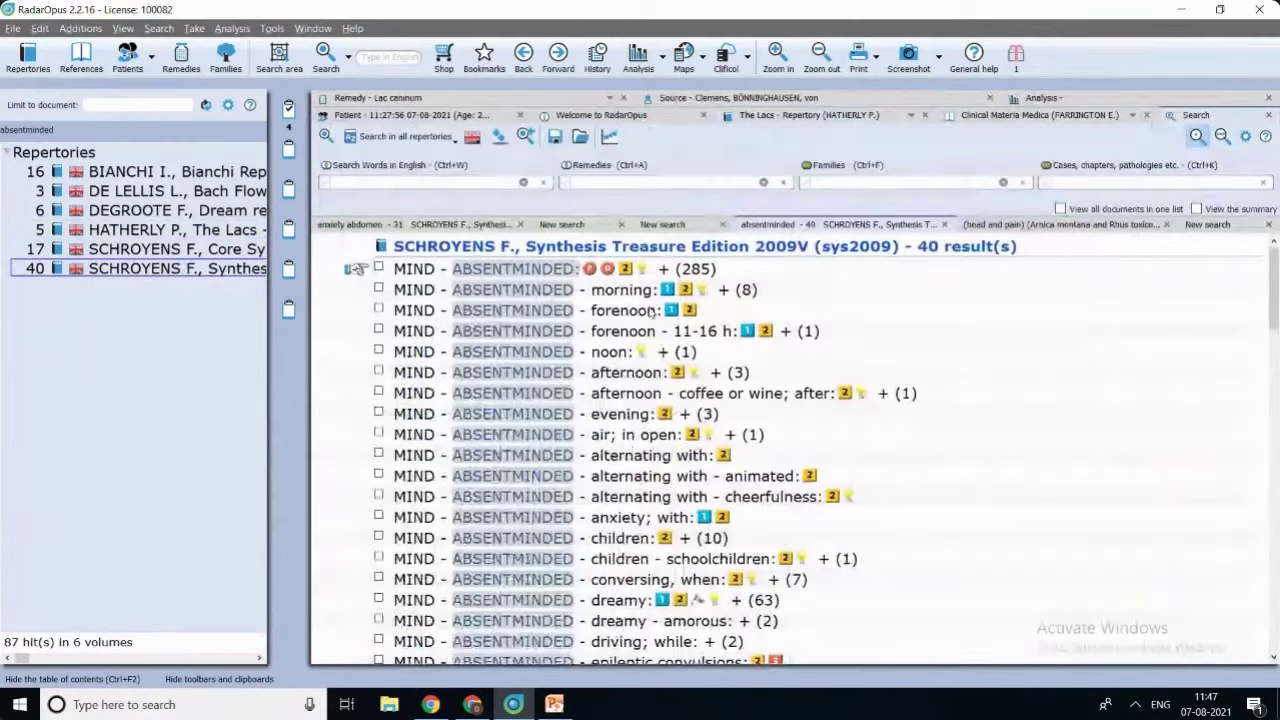
double_click(652, 312)
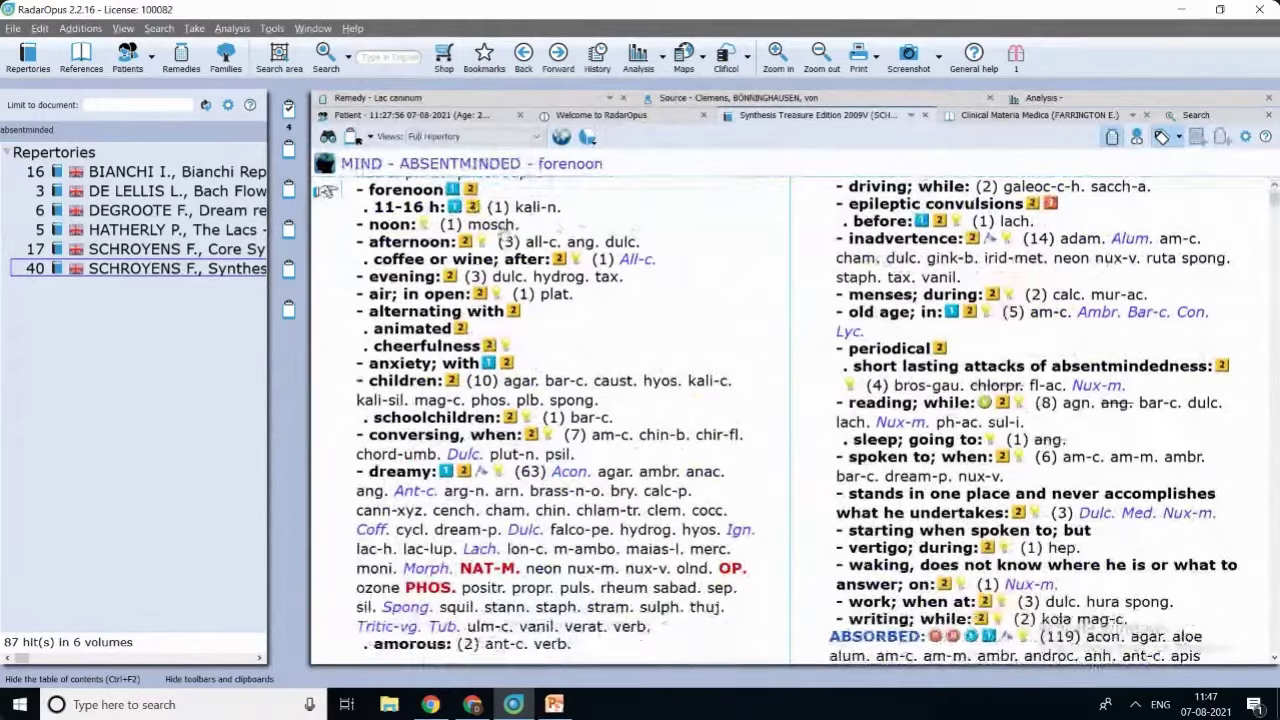
double_click(500, 226)
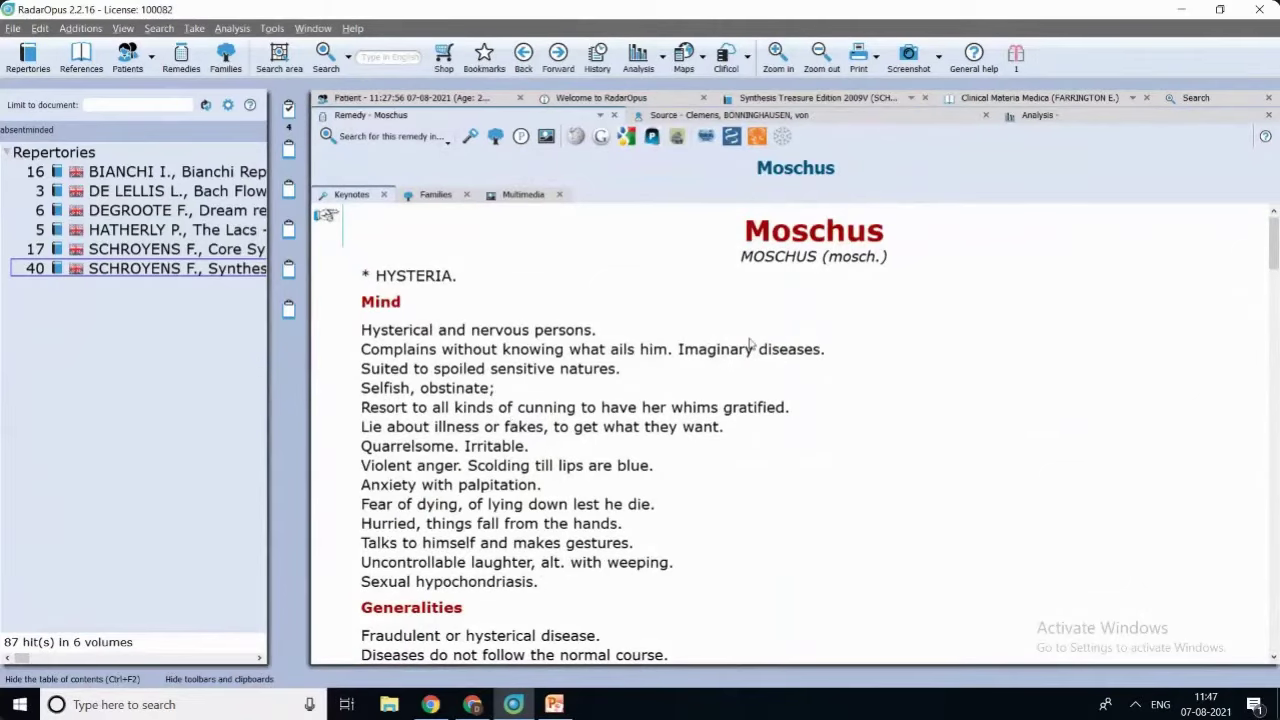
View the families and multimedia information for Moschus, and return to its families.
left_click(428, 194)
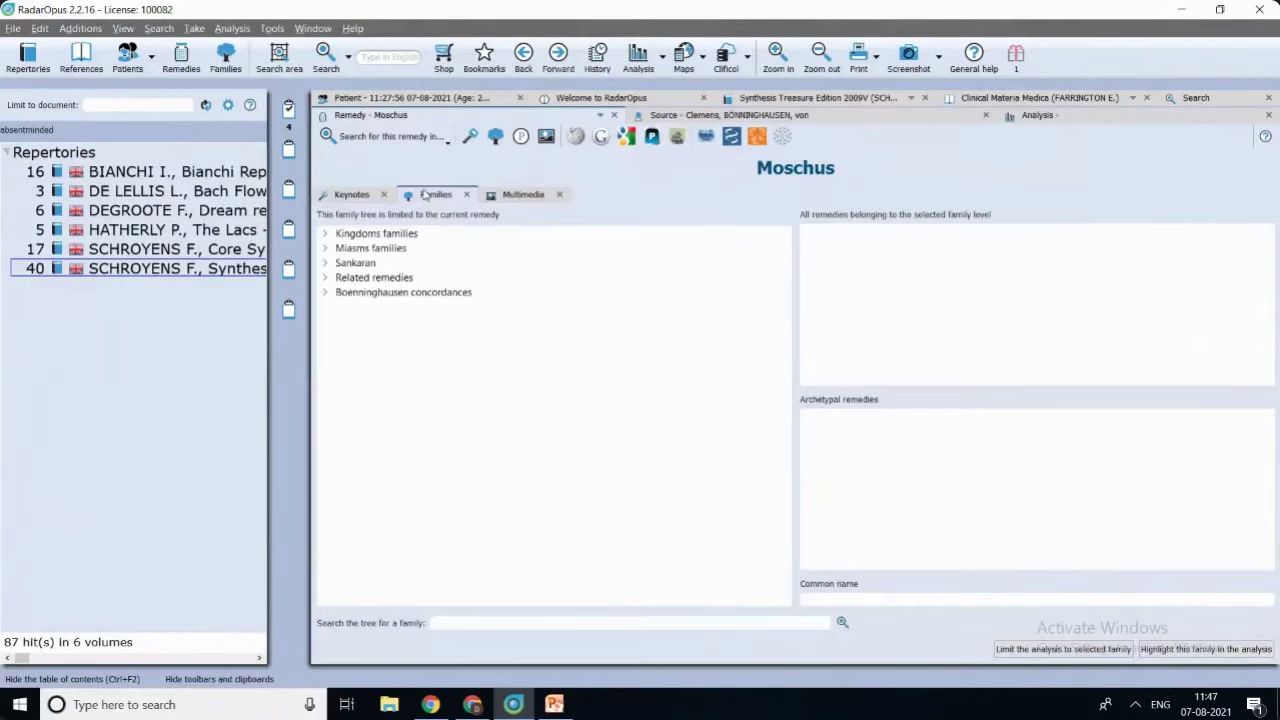
left_click(510, 200)
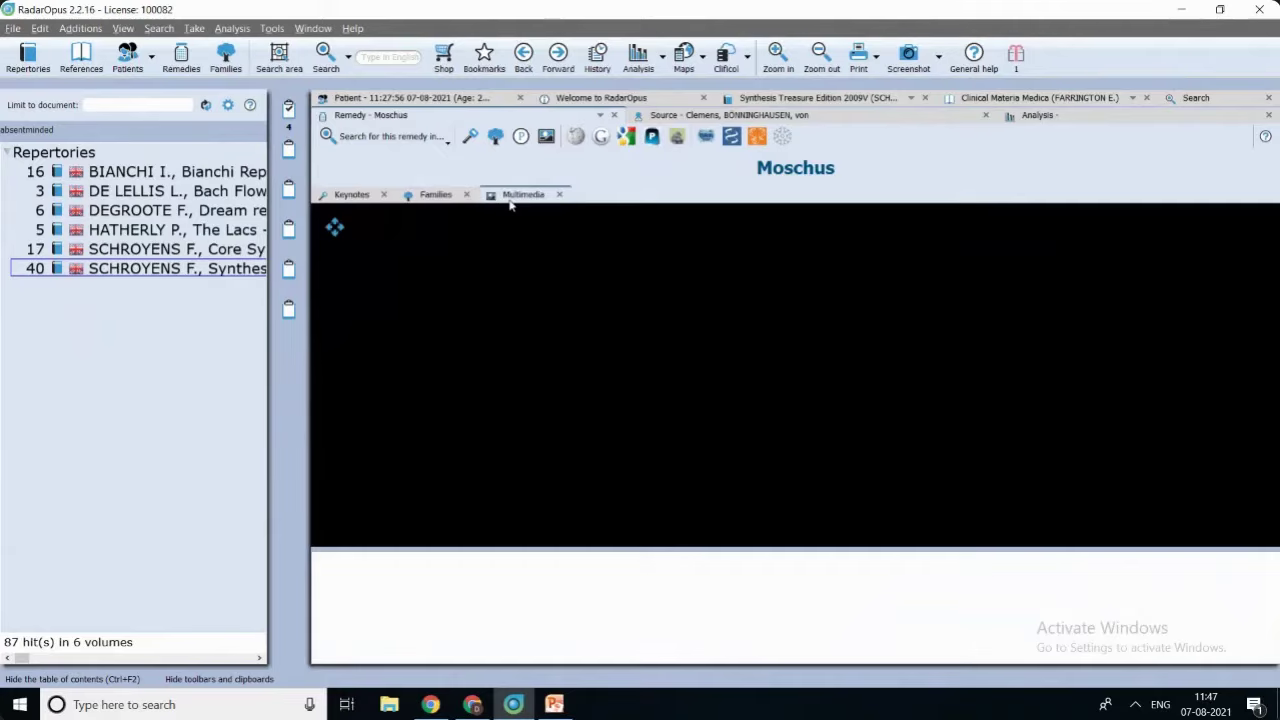
left_click(436, 195)
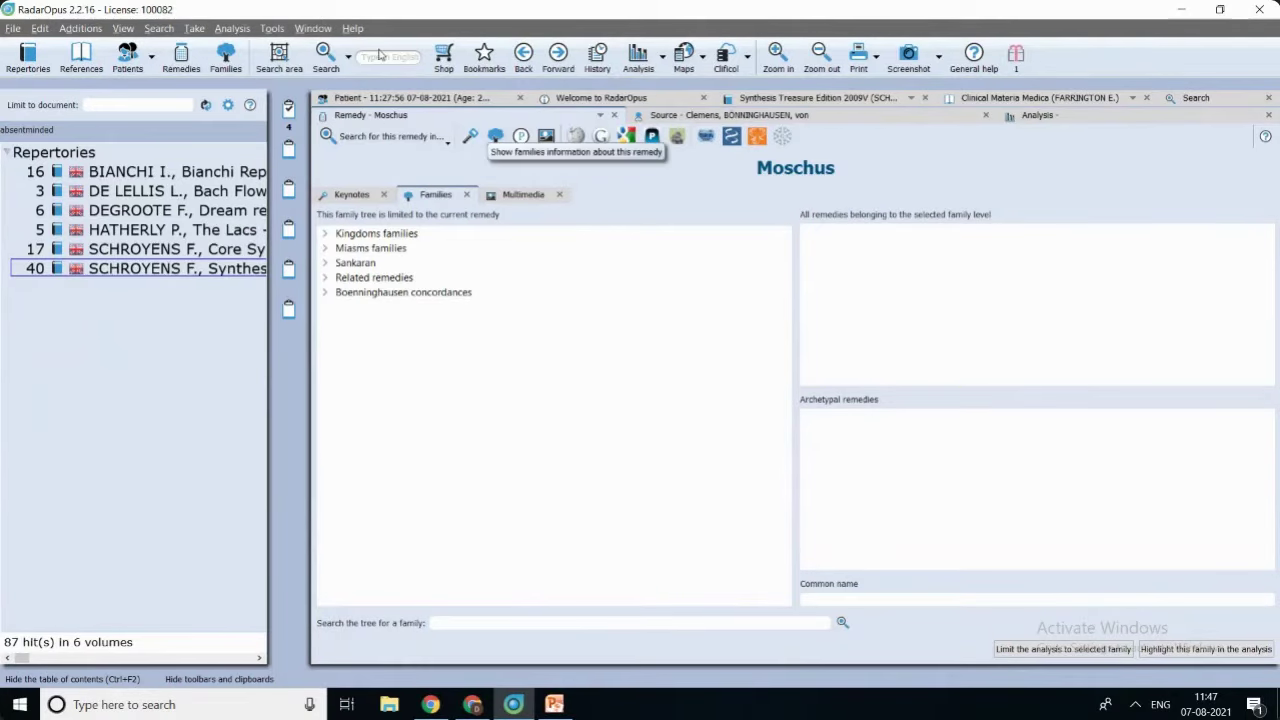
Open Abrotanum from the list of remedies and view its multimedia images, Wikipedia article and Google results.
left_click(181, 55)
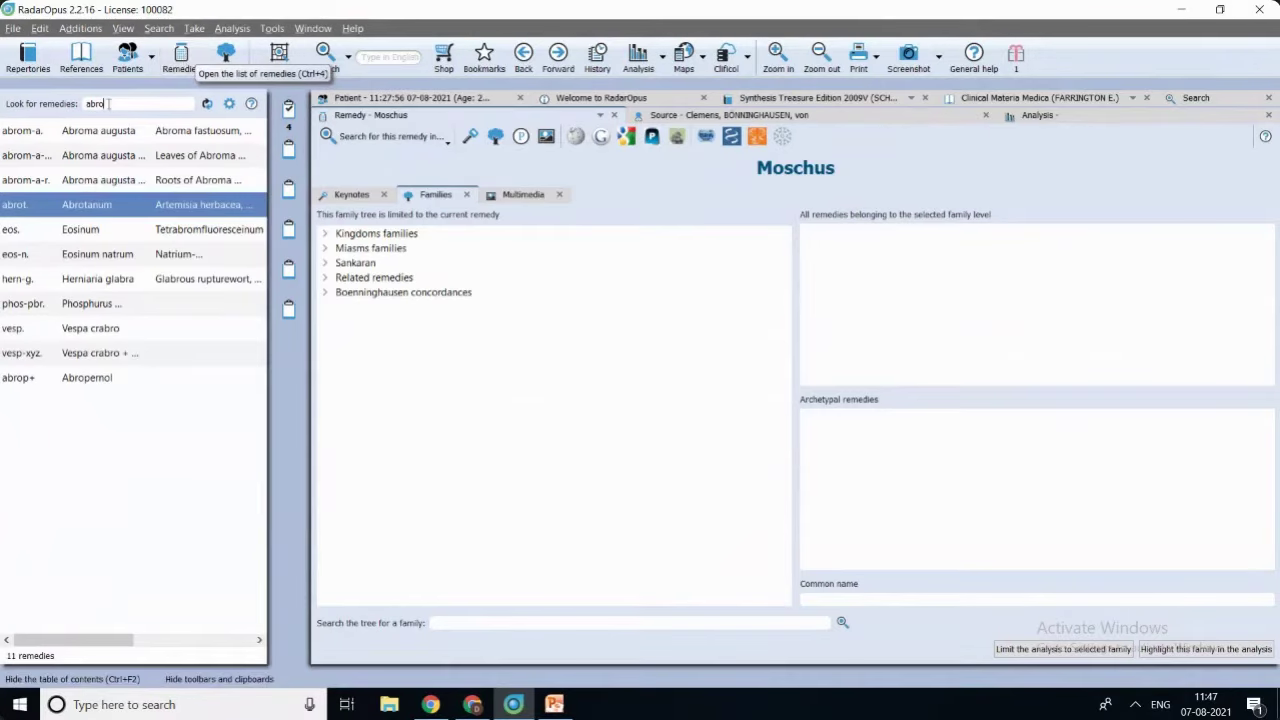
double_click(123, 210)
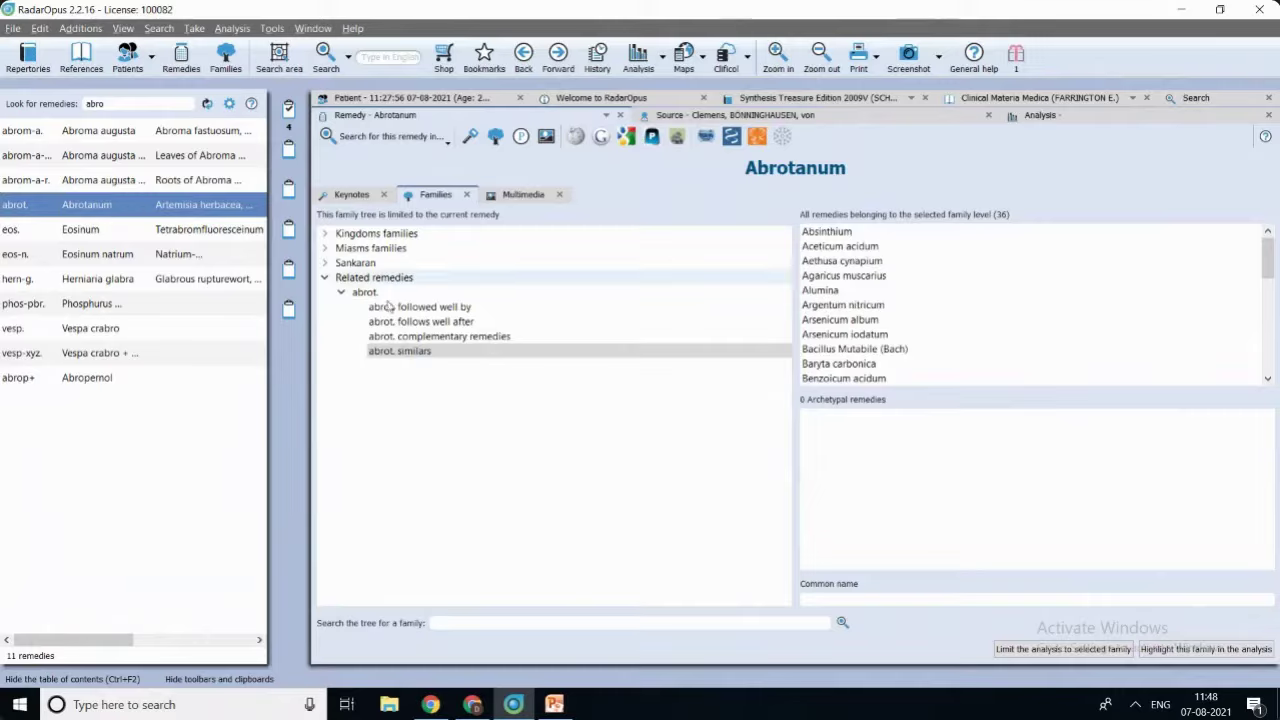
left_click(523, 196)
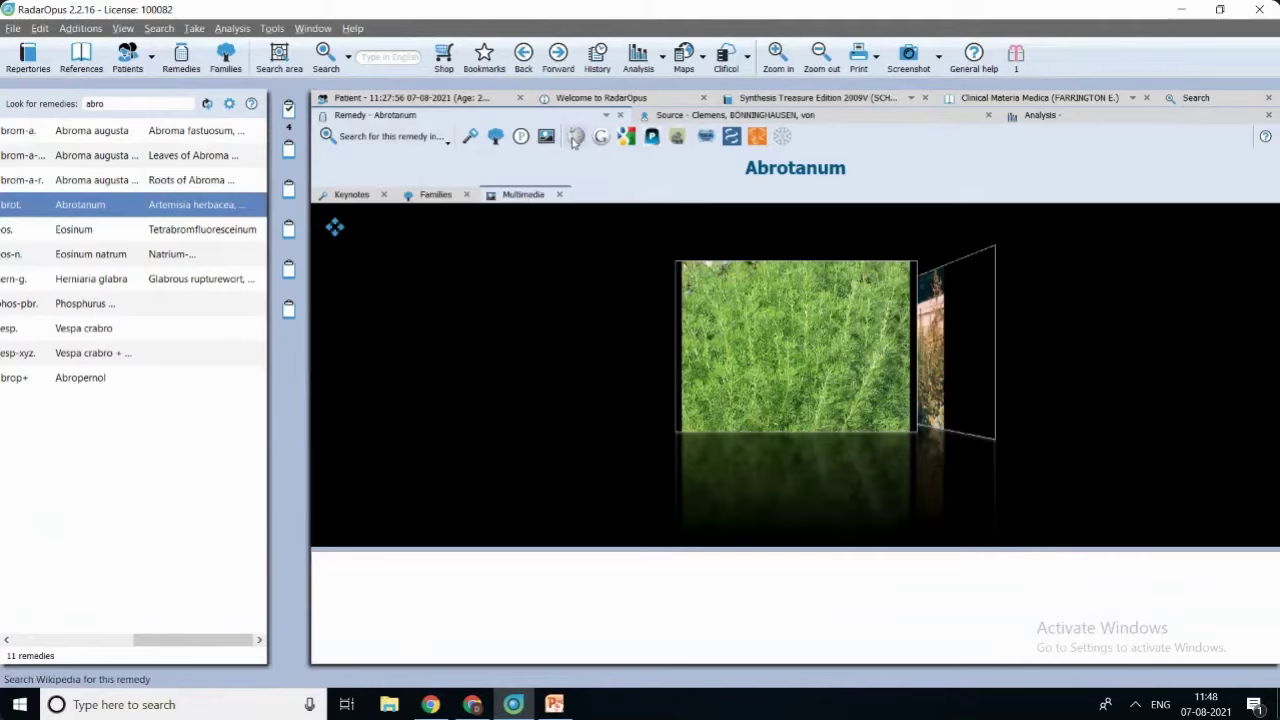
left_click(576, 137)
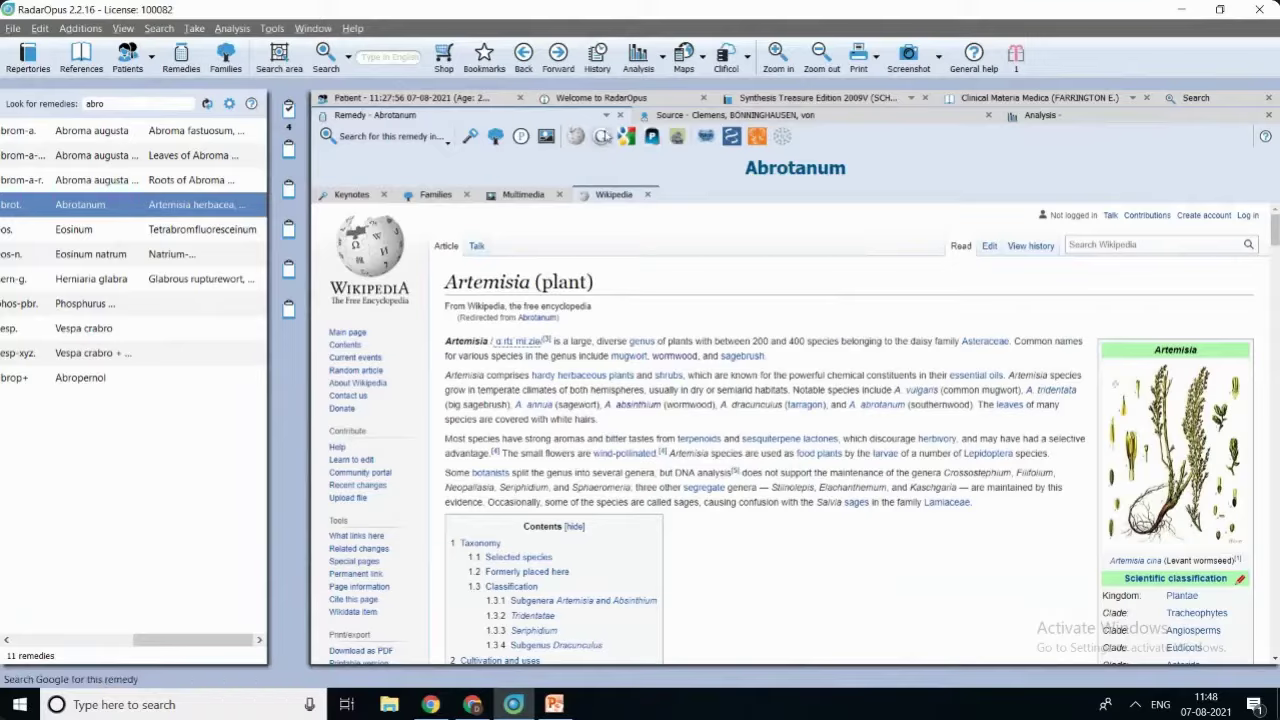
left_click(601, 136)
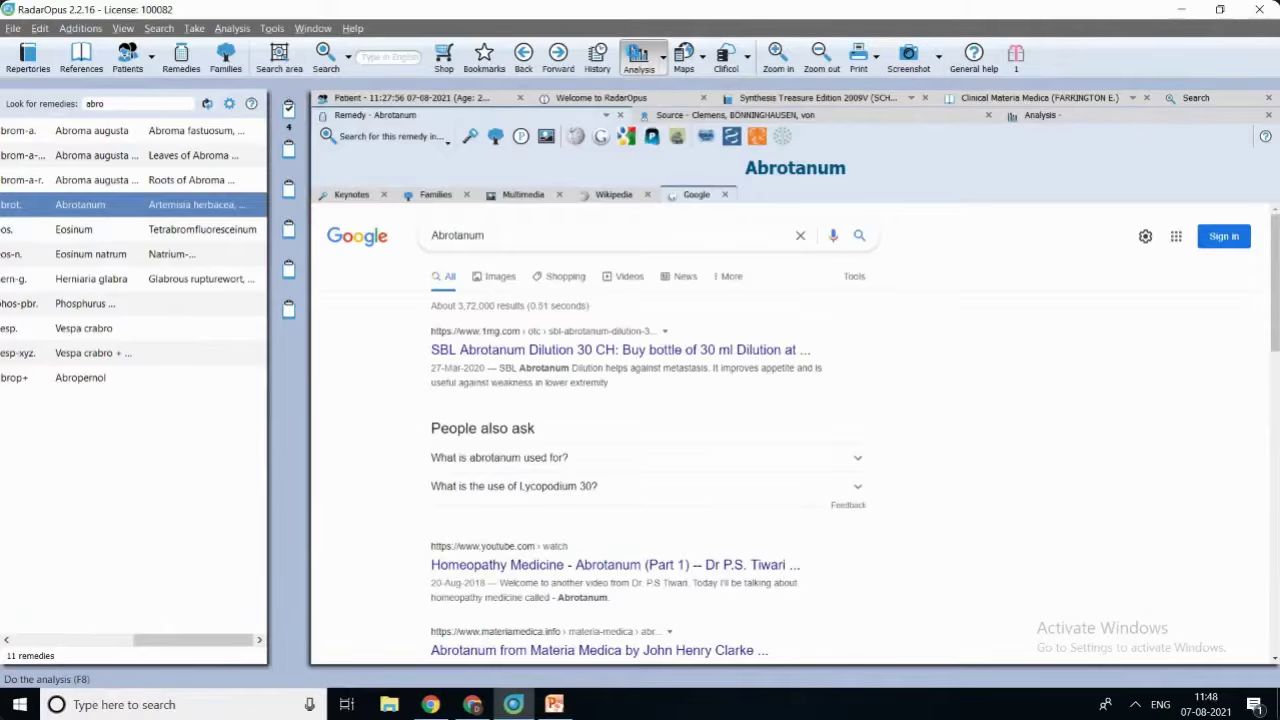
Reopen the analysis and show it as analysis only, symptoms only, and symptoms and analysis together.
left_click(638, 60)
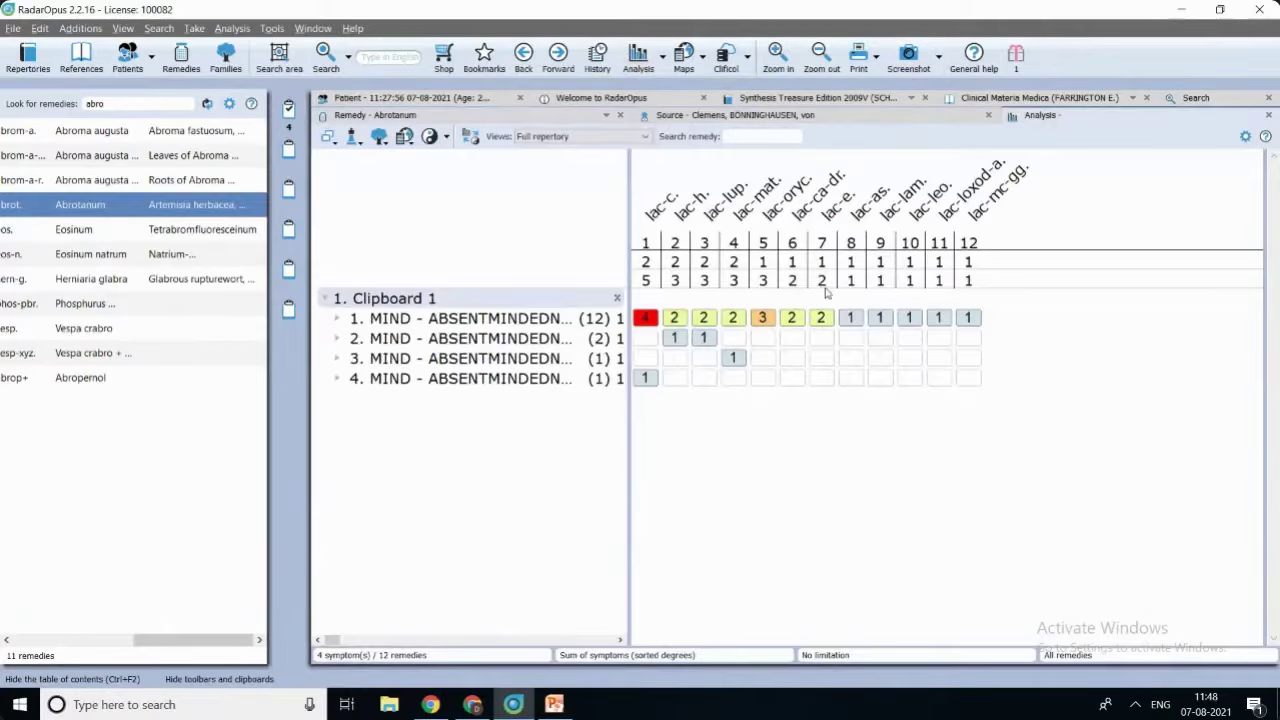
mouse_move(659, 216)
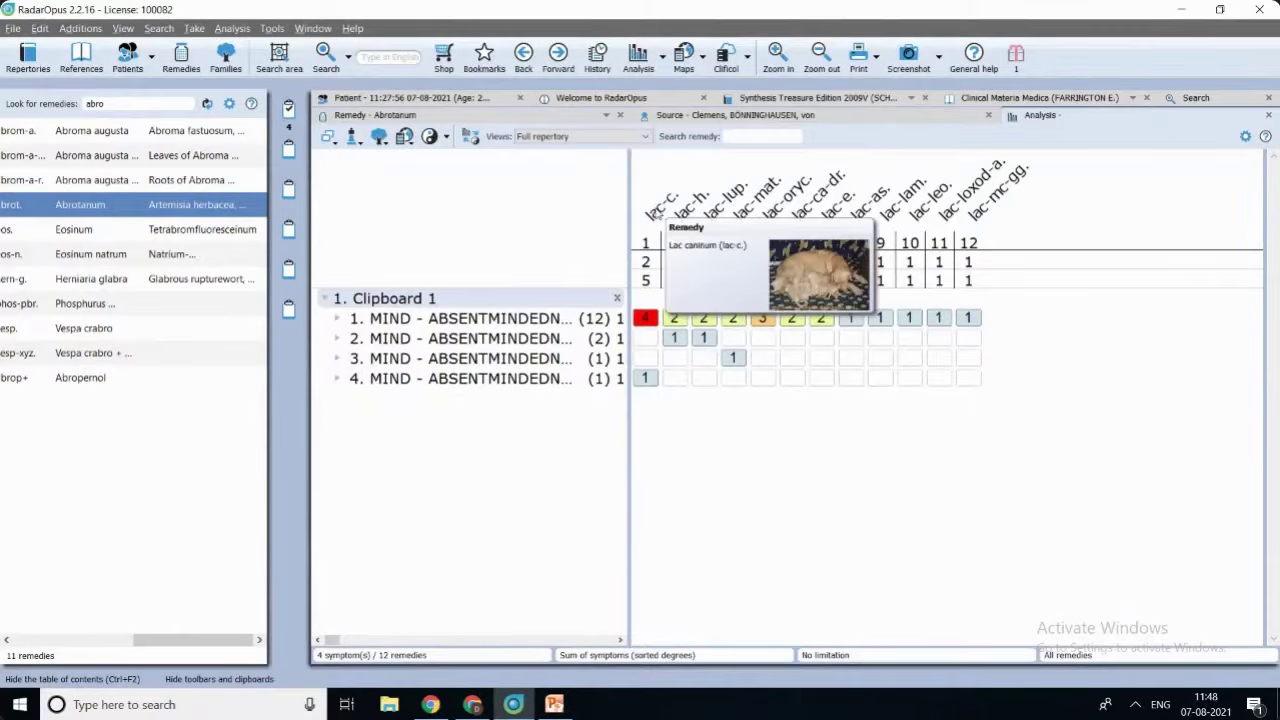
left_click(328, 137)
left_click(358, 196)
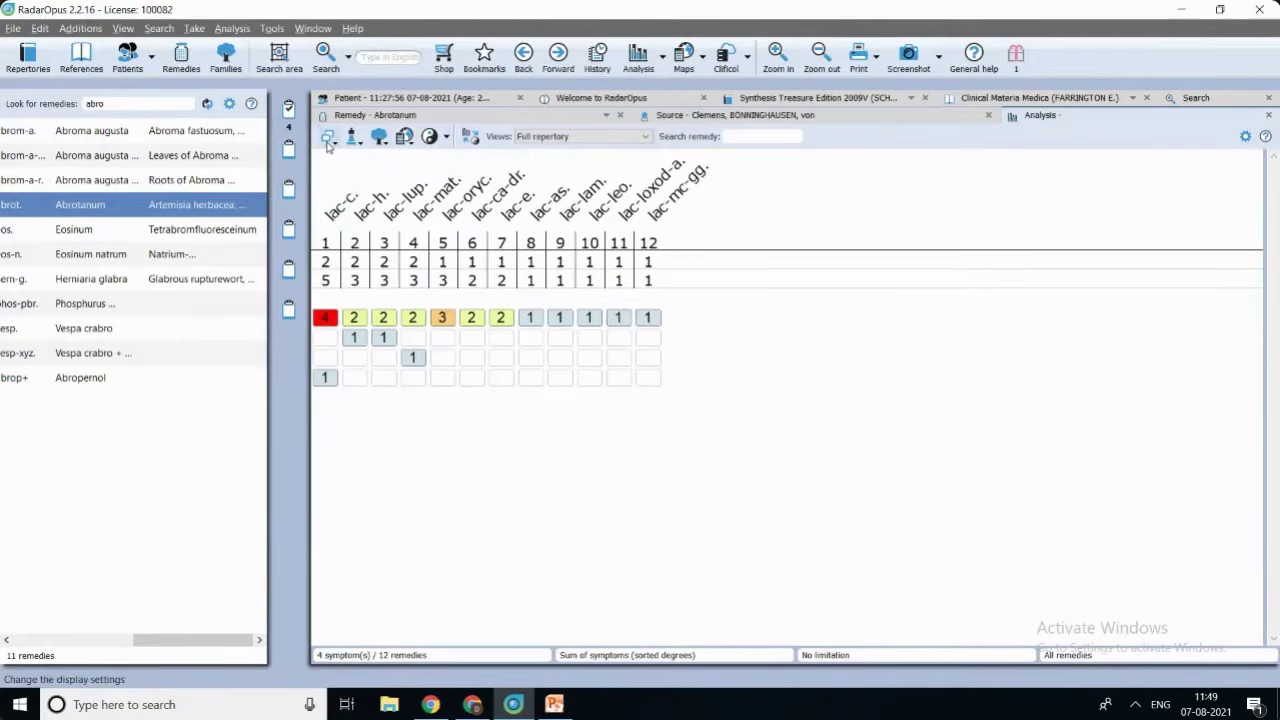
left_click(328, 137)
left_click(338, 180)
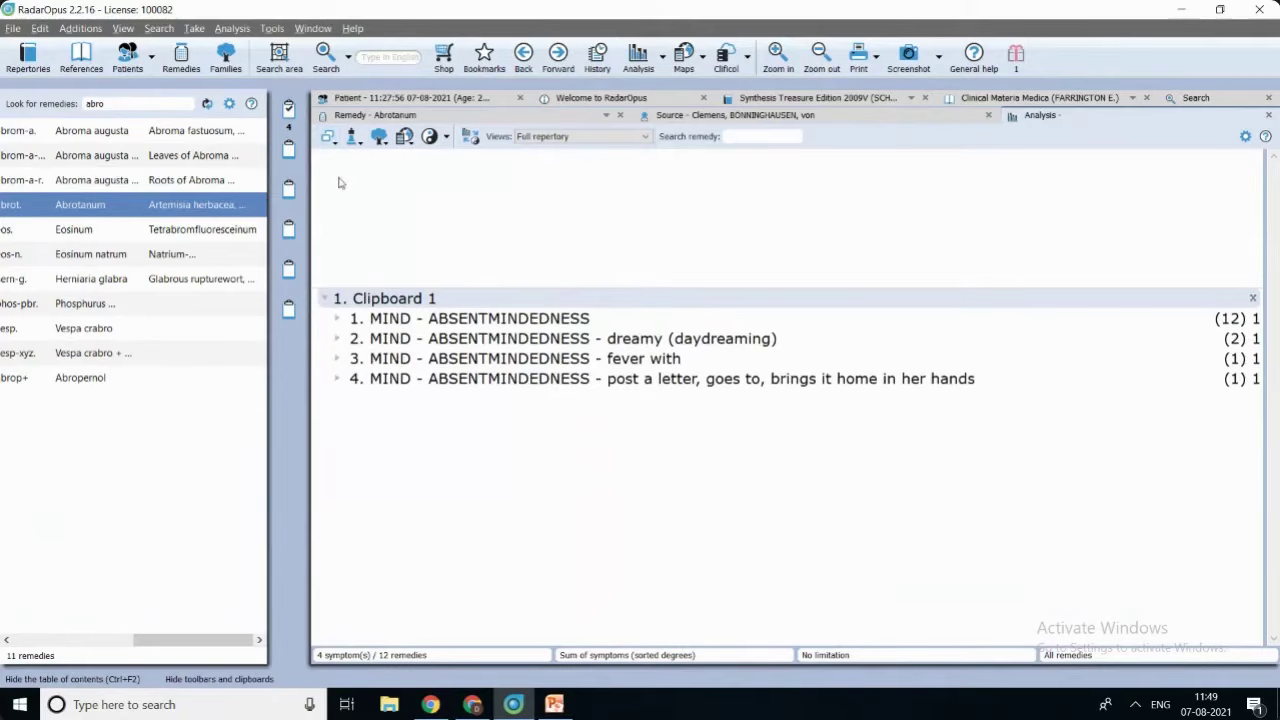
left_click(328, 137)
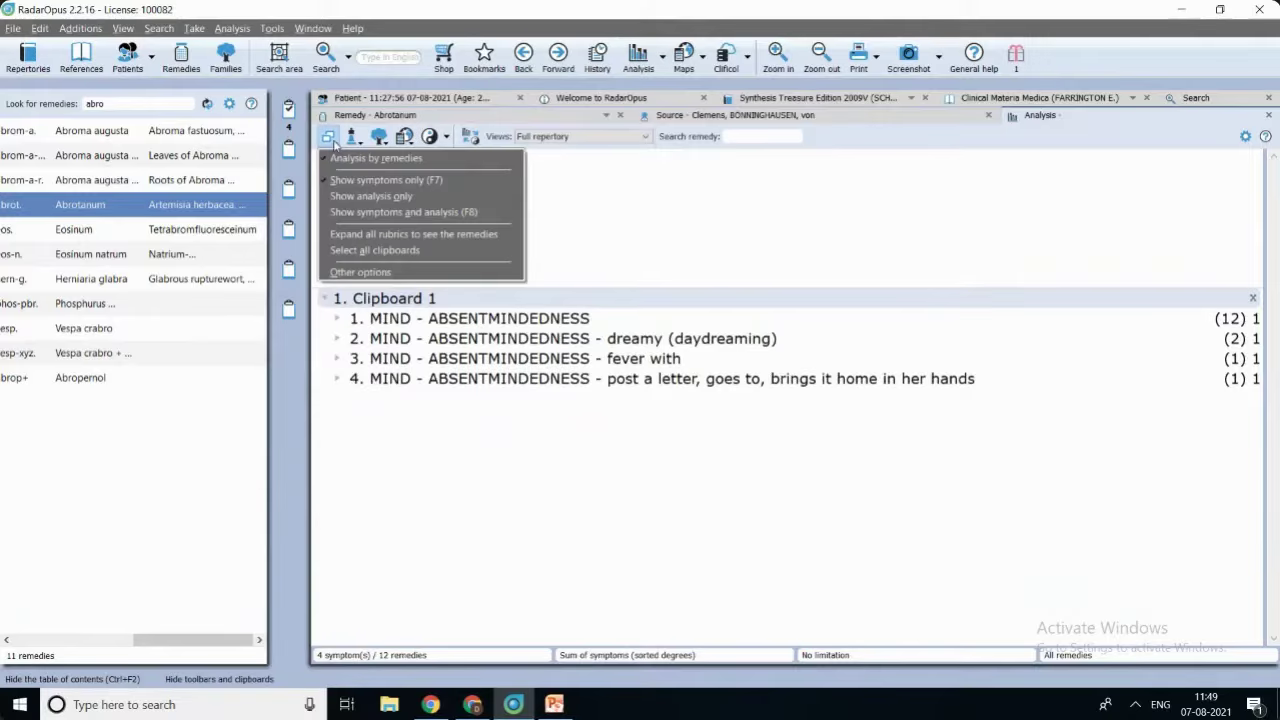
left_click(360, 213)
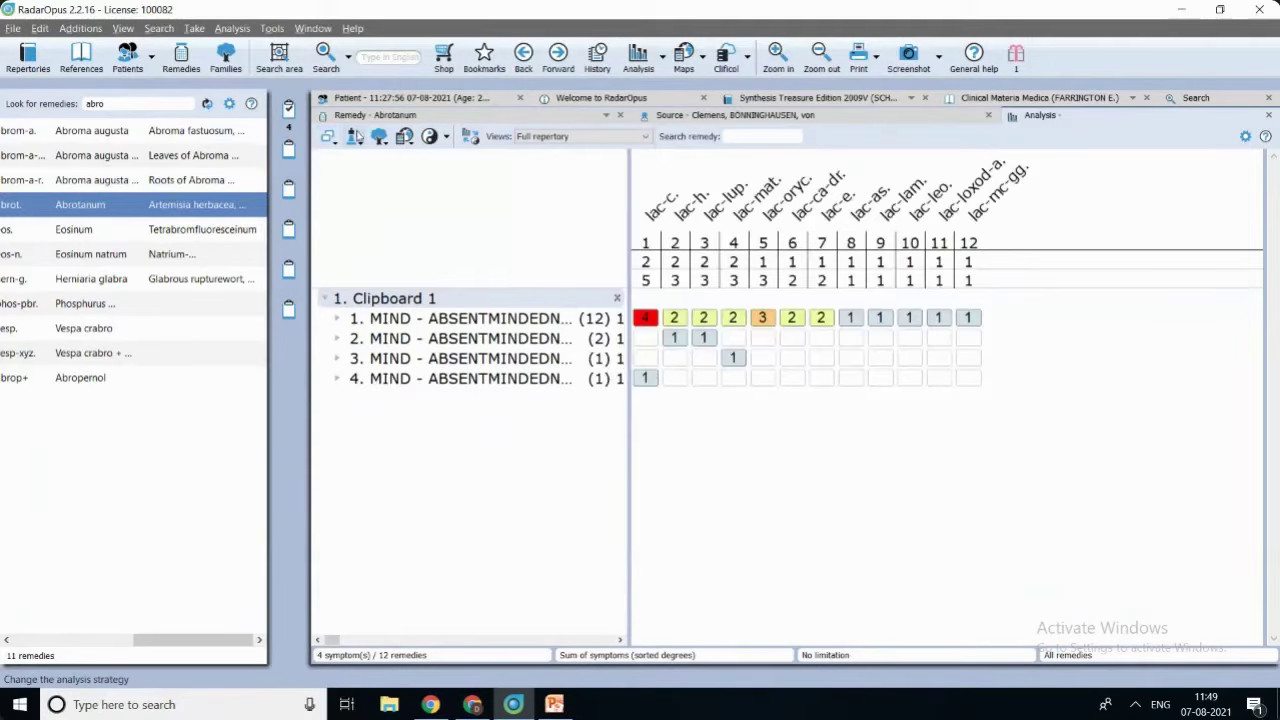
Try the Small remedies and Sum of symptoms (sorted degrees) strategies on the analysis, and switch it to Sum of degrees (sorted symptoms).
left_click(355, 137)
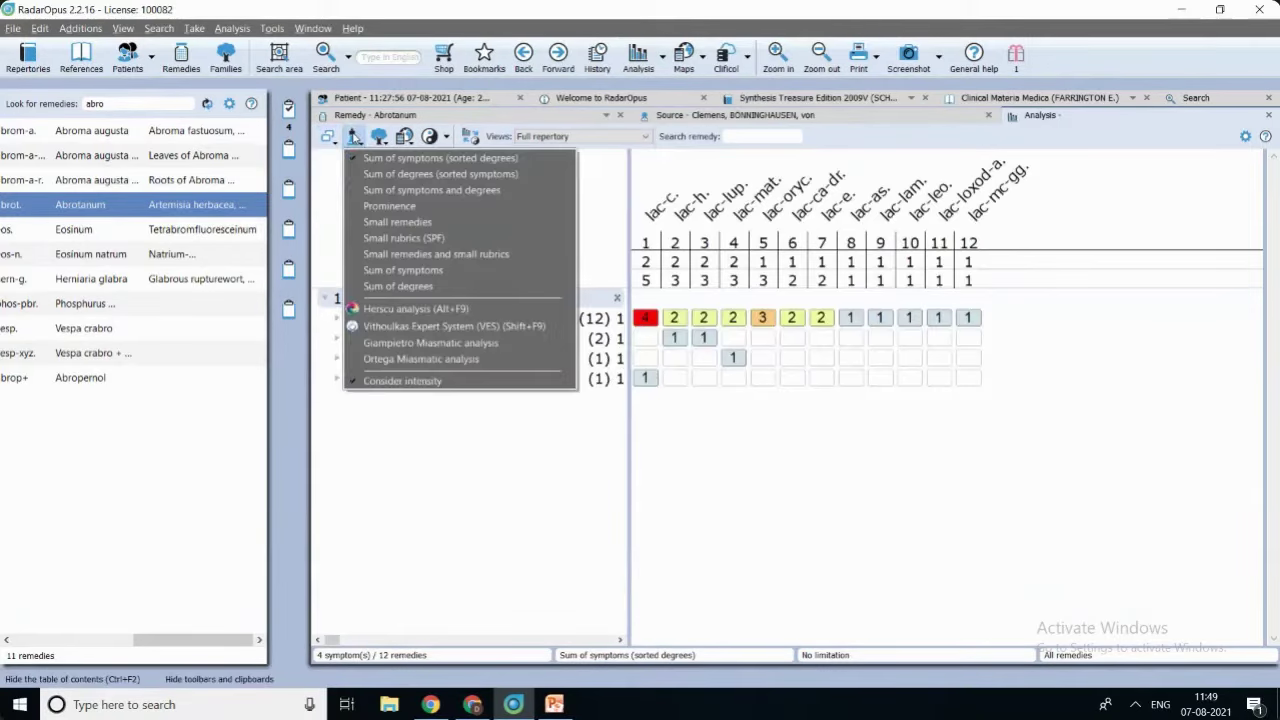
left_click(370, 222)
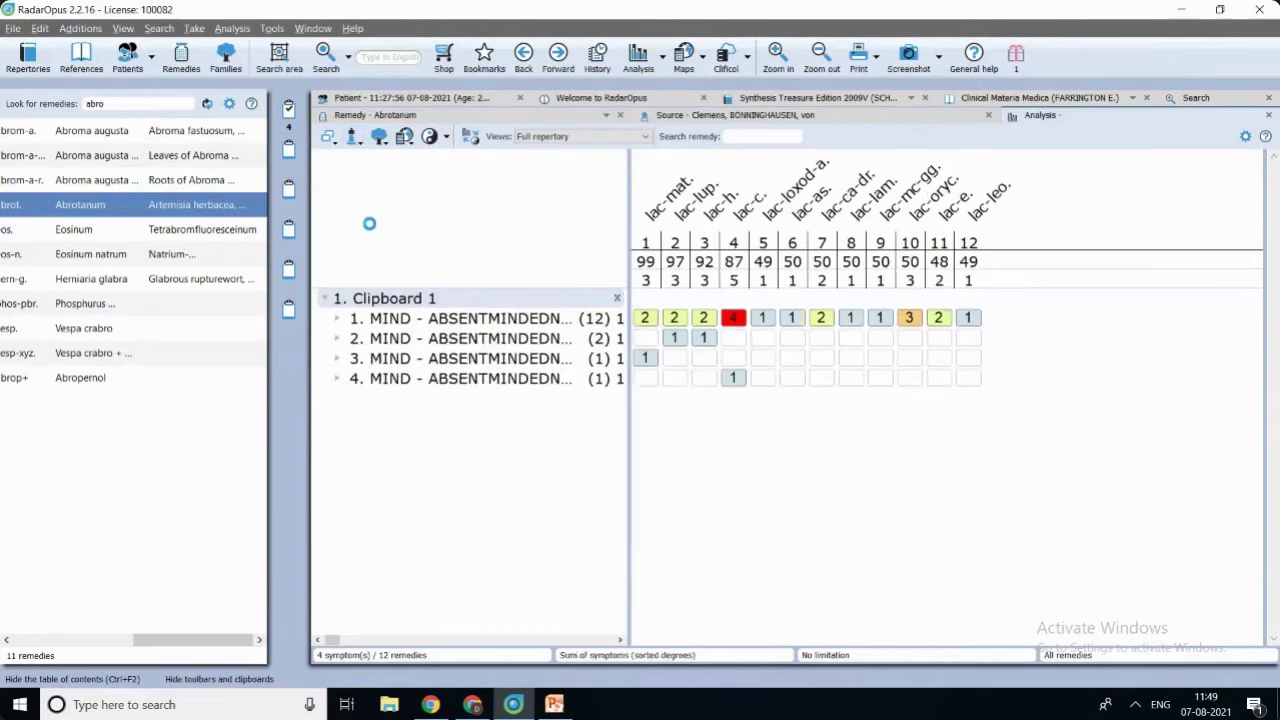
left_click(355, 140)
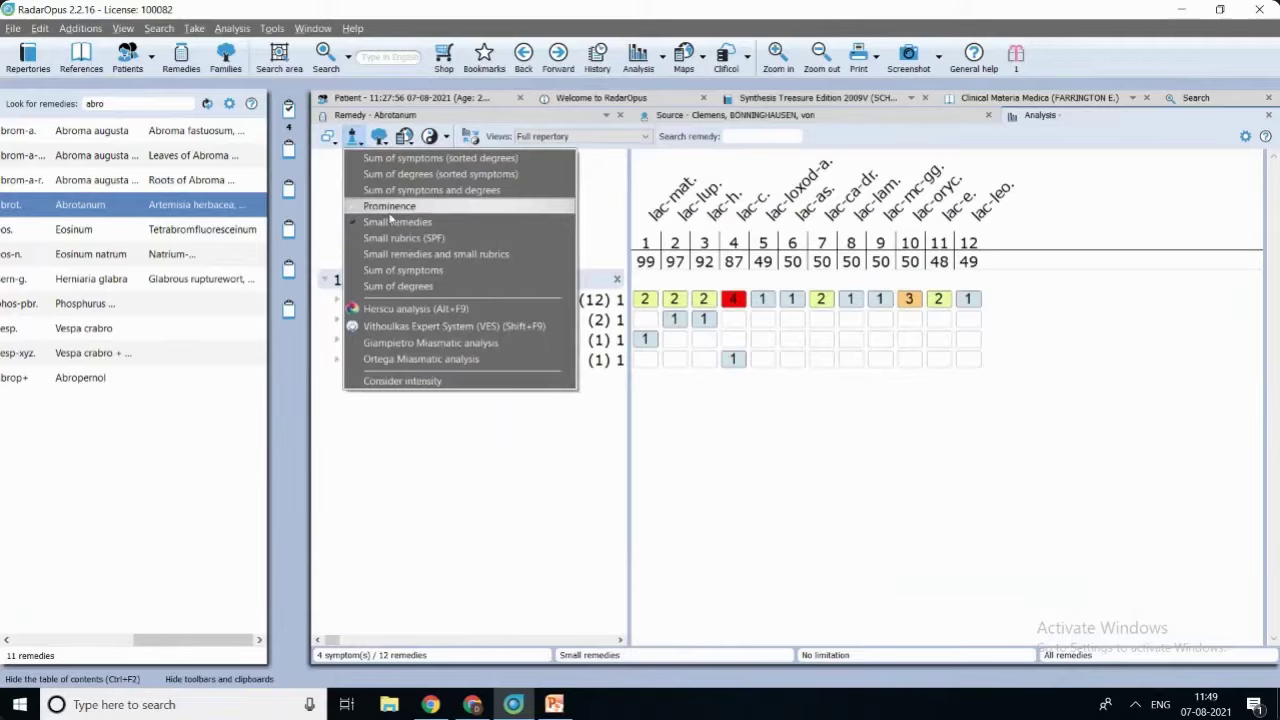
left_click(421, 158)
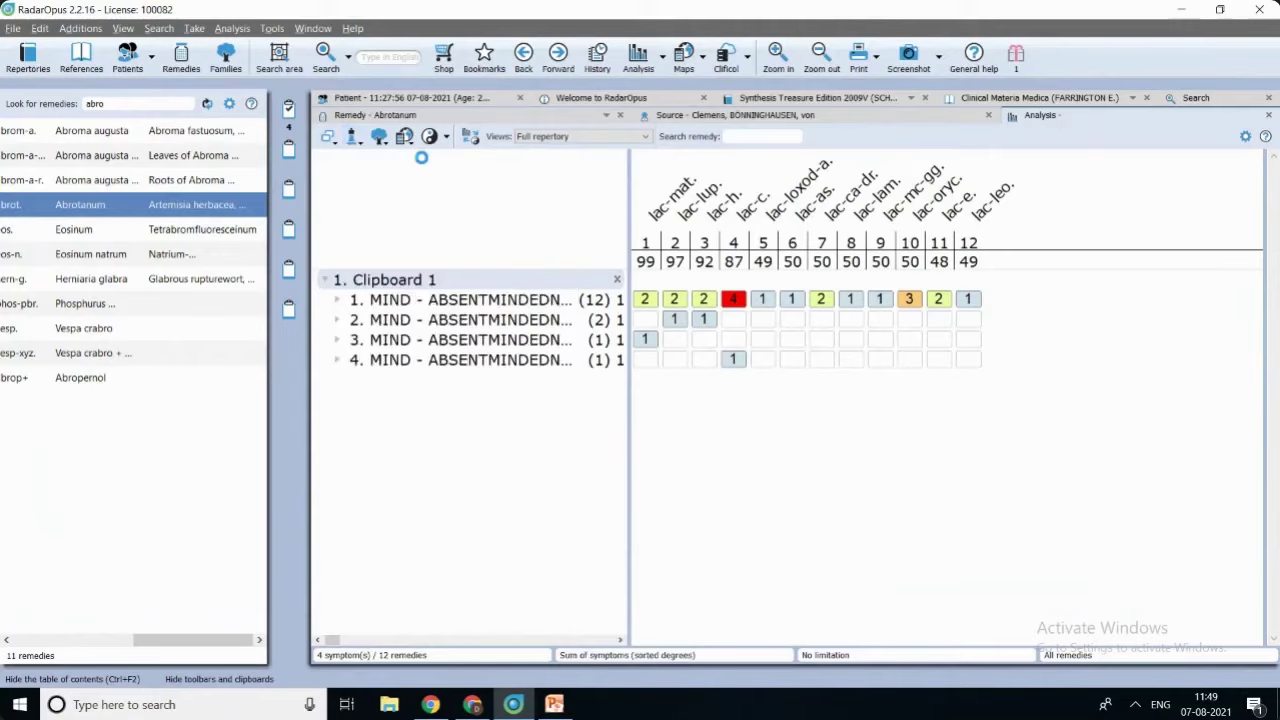
left_click(355, 140)
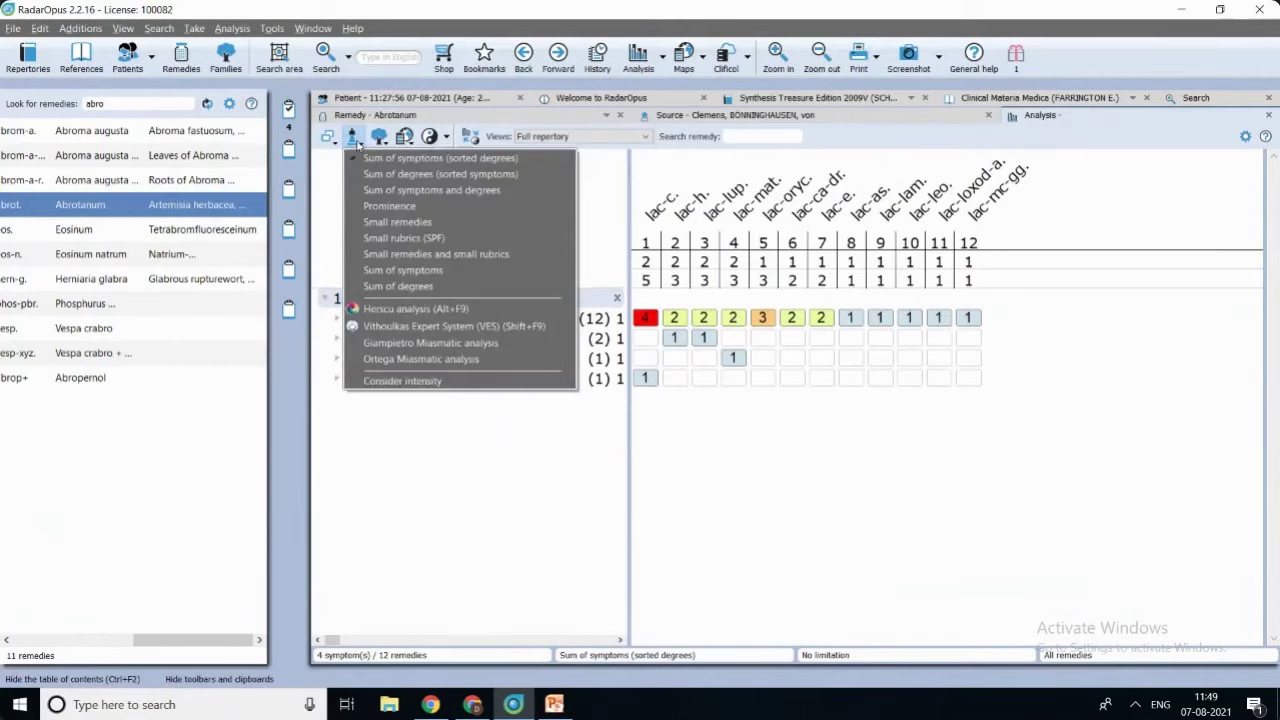
left_click(378, 174)
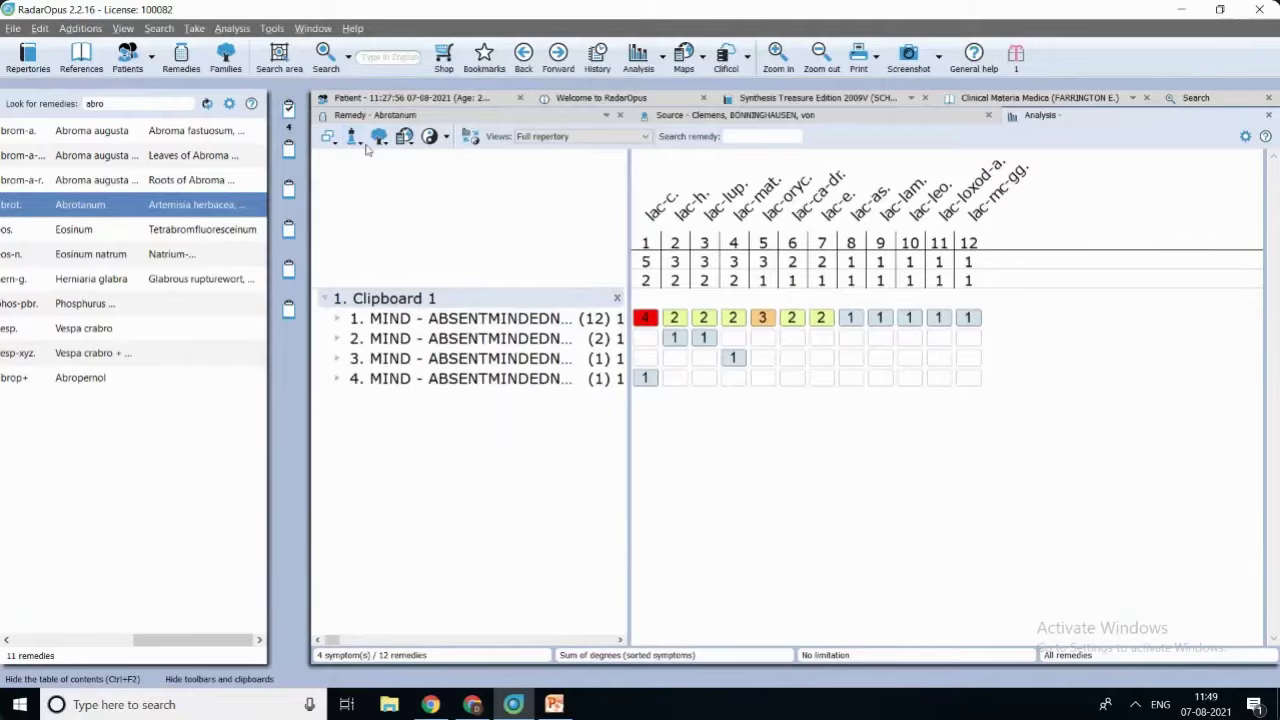
left_click(355, 138)
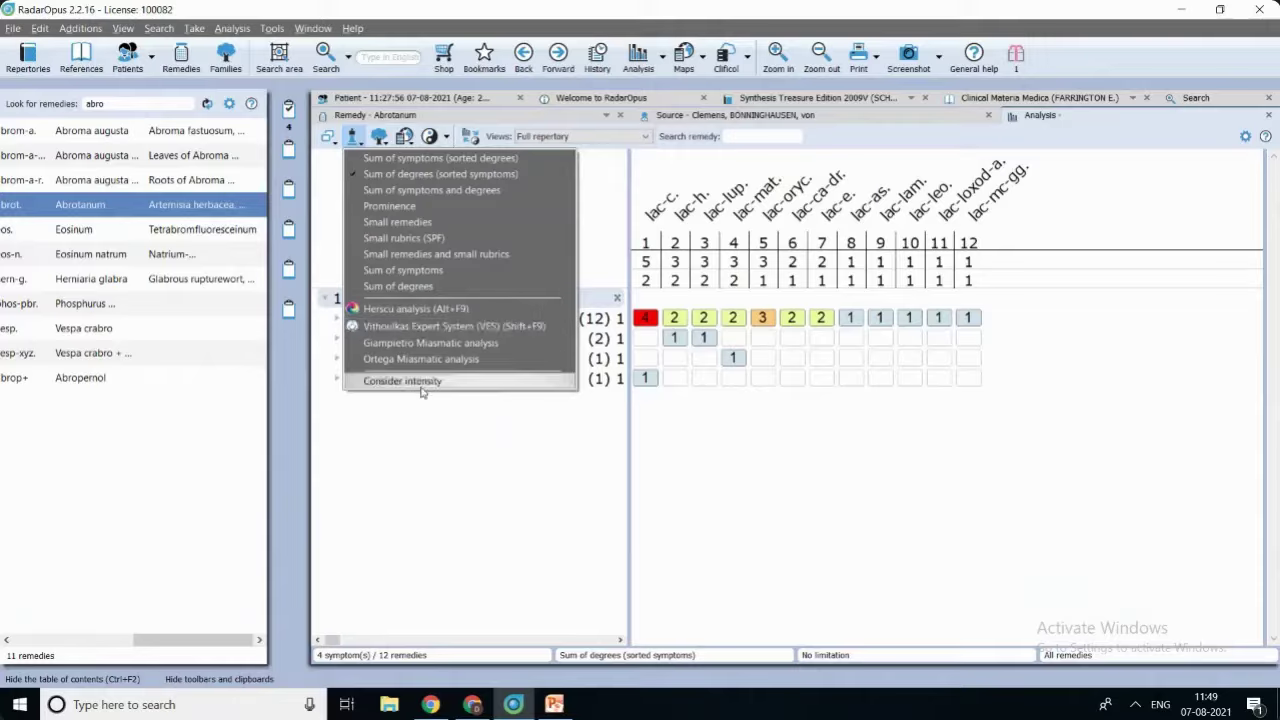
left_click(443, 438)
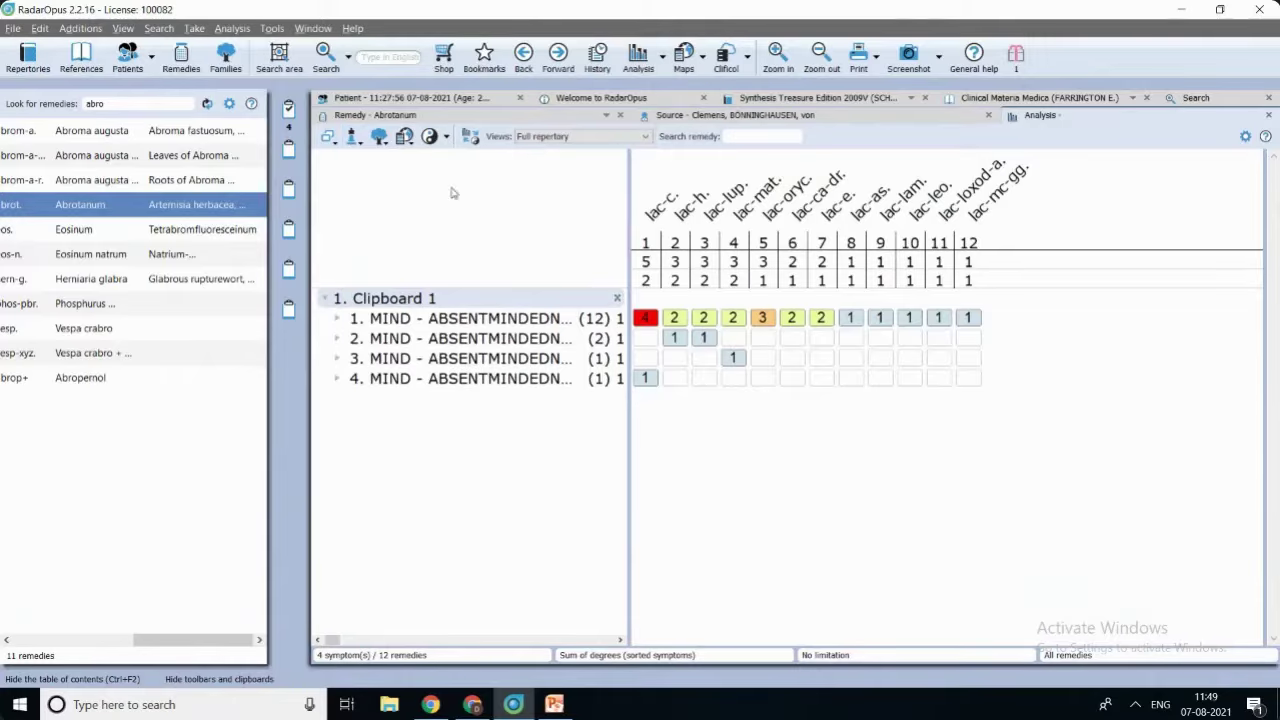
left_click(380, 137)
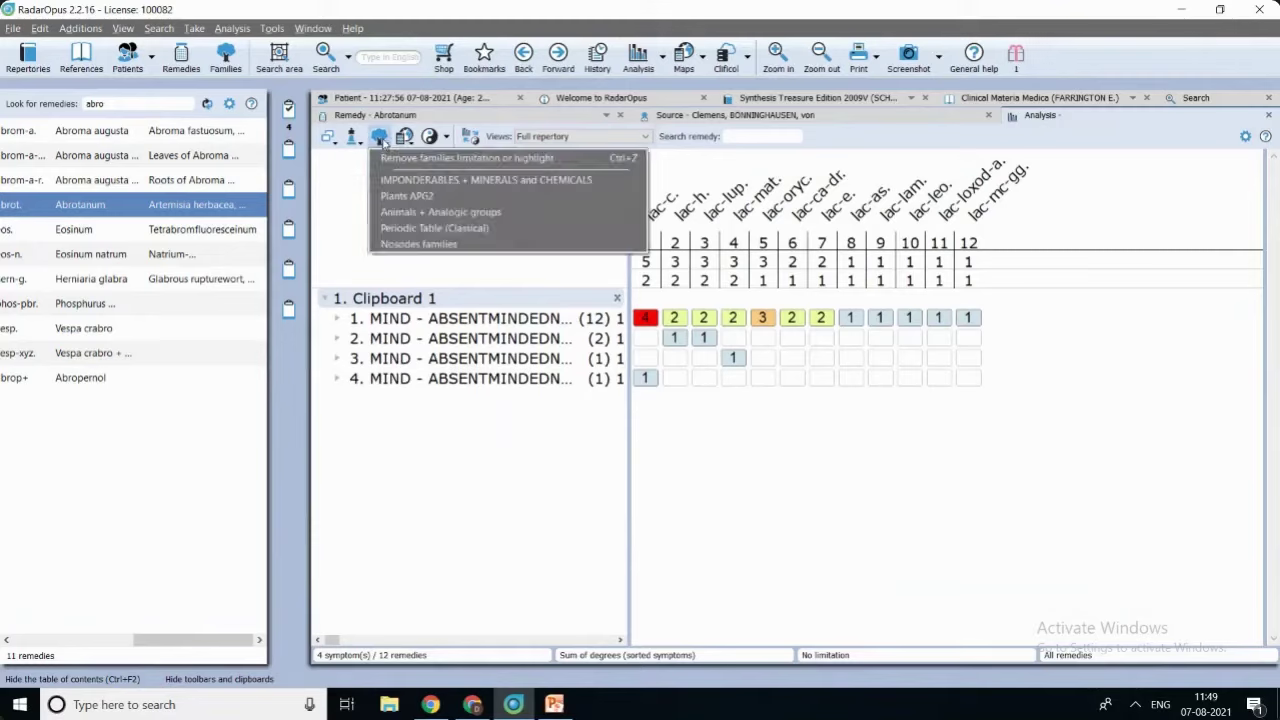
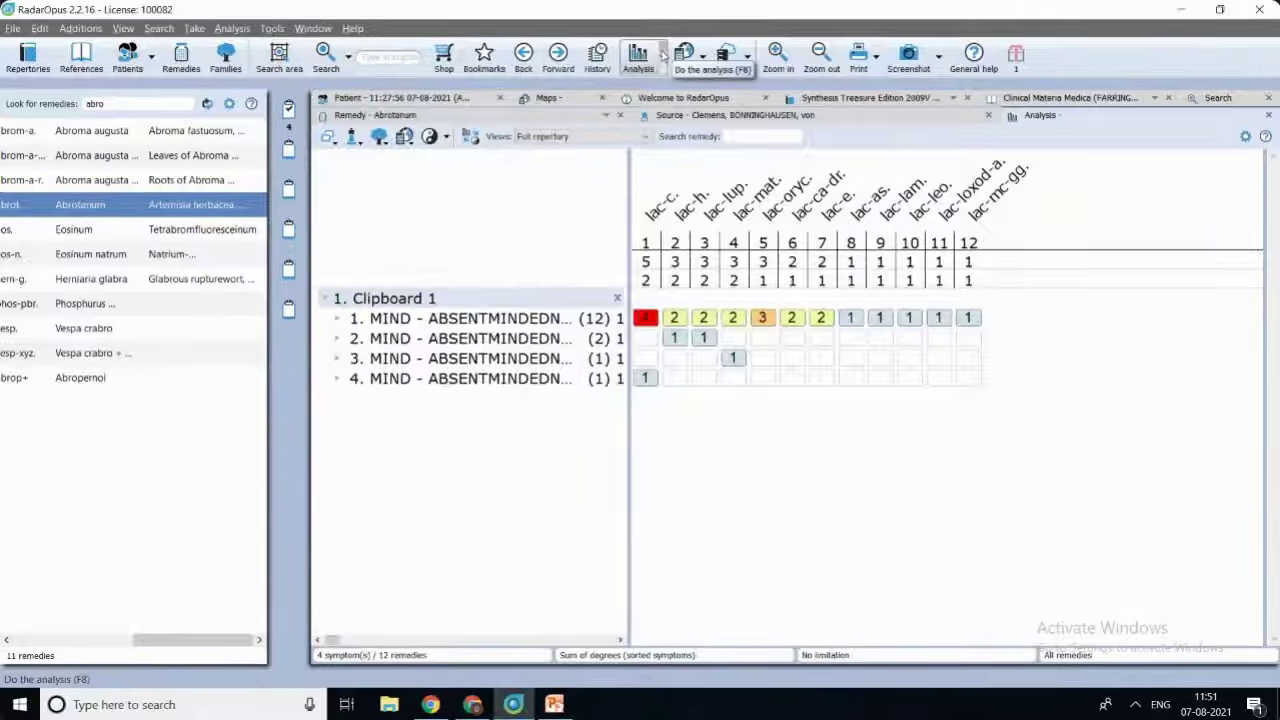
View the options for saving the current analysis to an existing patient or a new patient, and close them without saving.
left_click(662, 57)
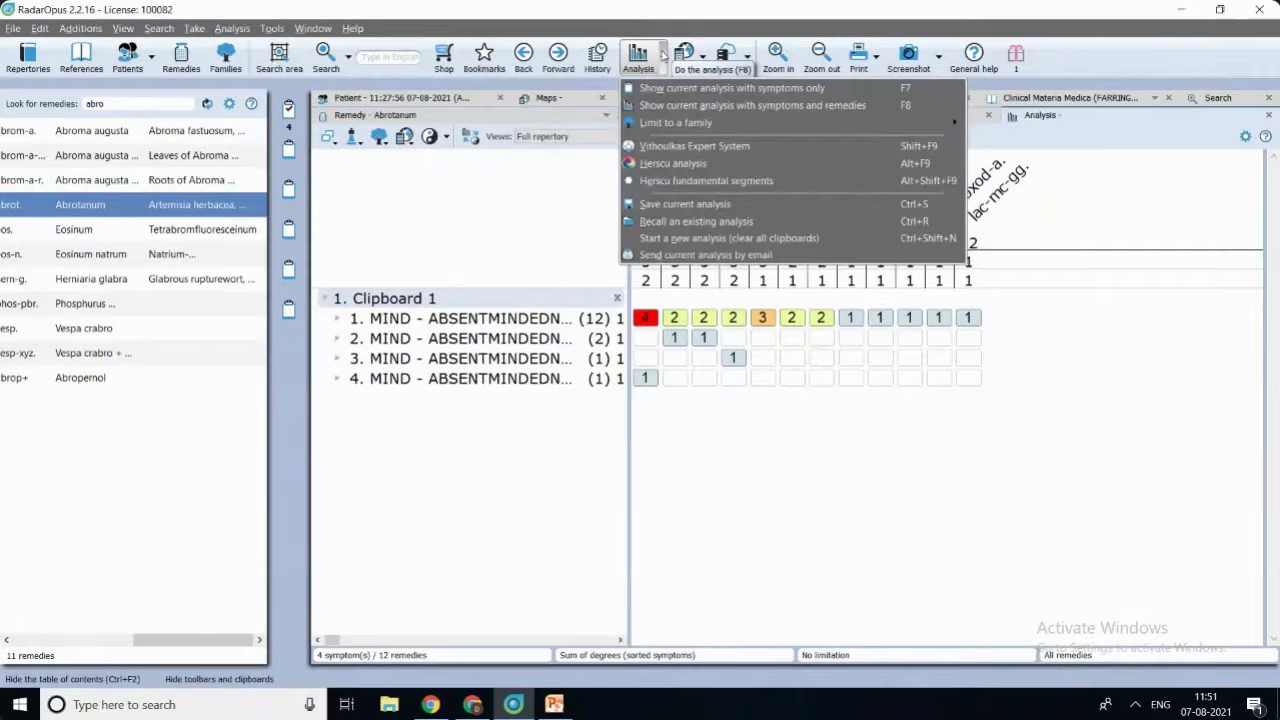
left_click(677, 206)
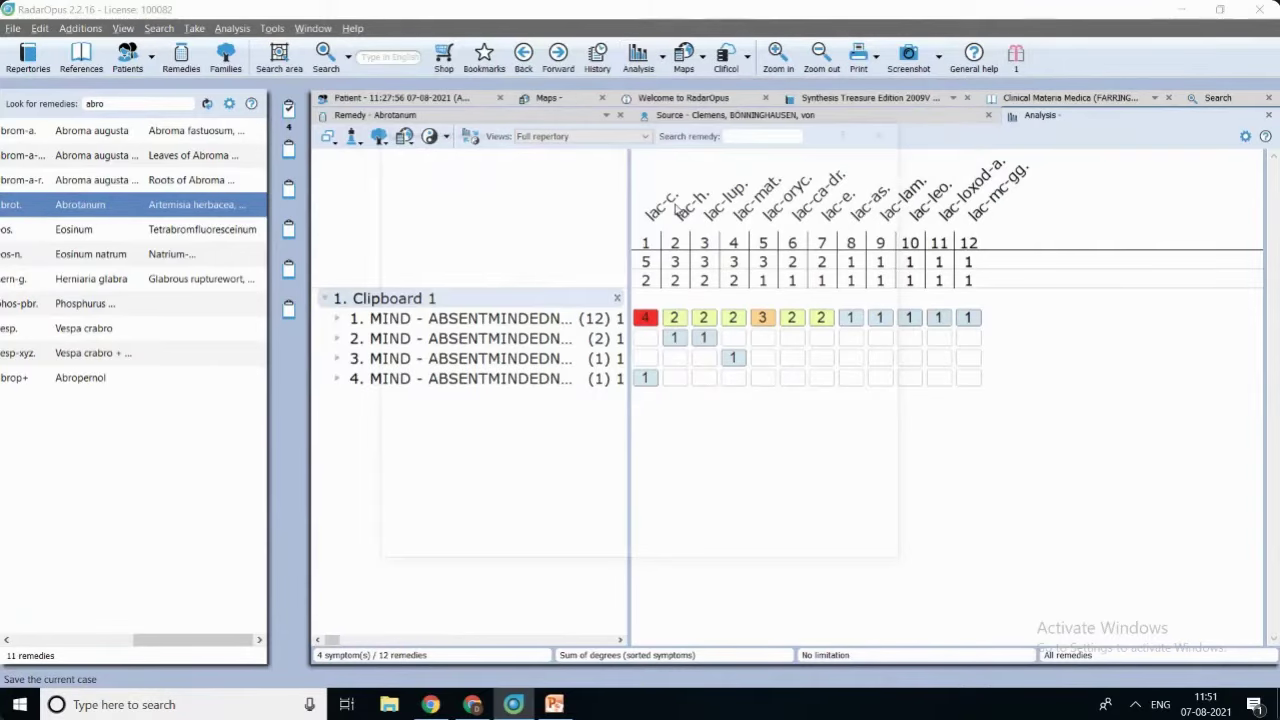
left_click(630, 158)
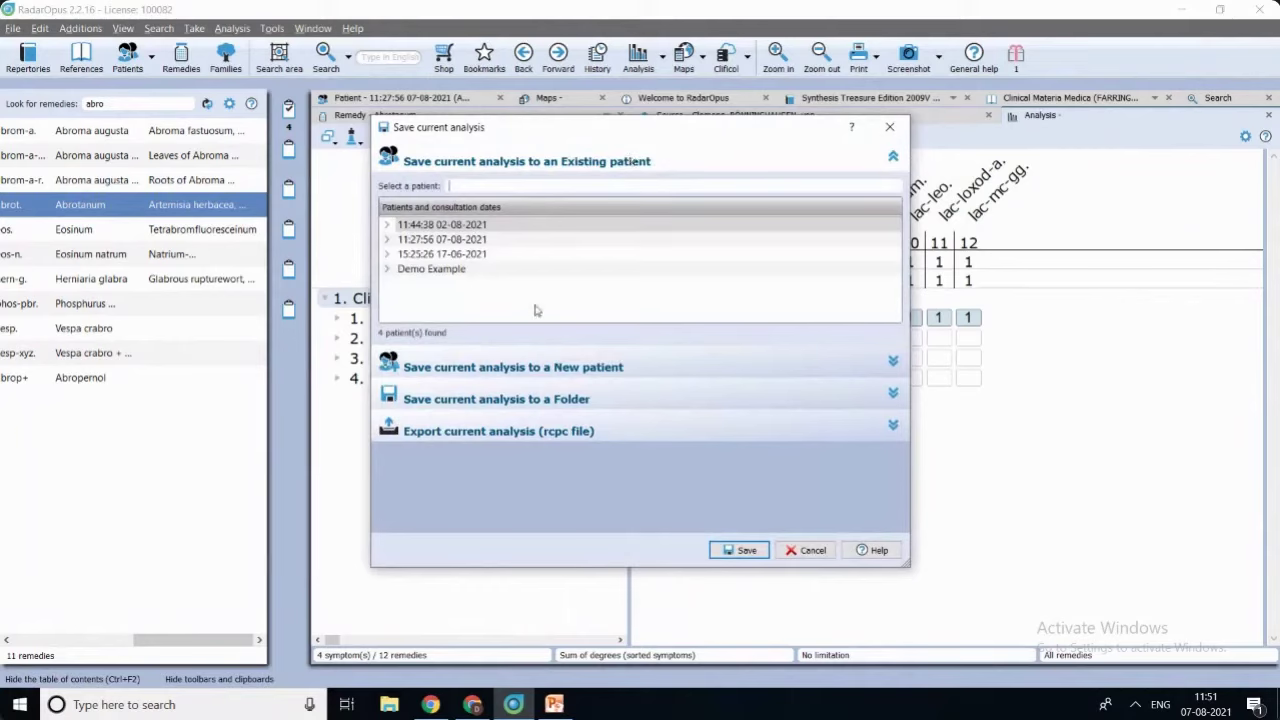
left_click(519, 367)
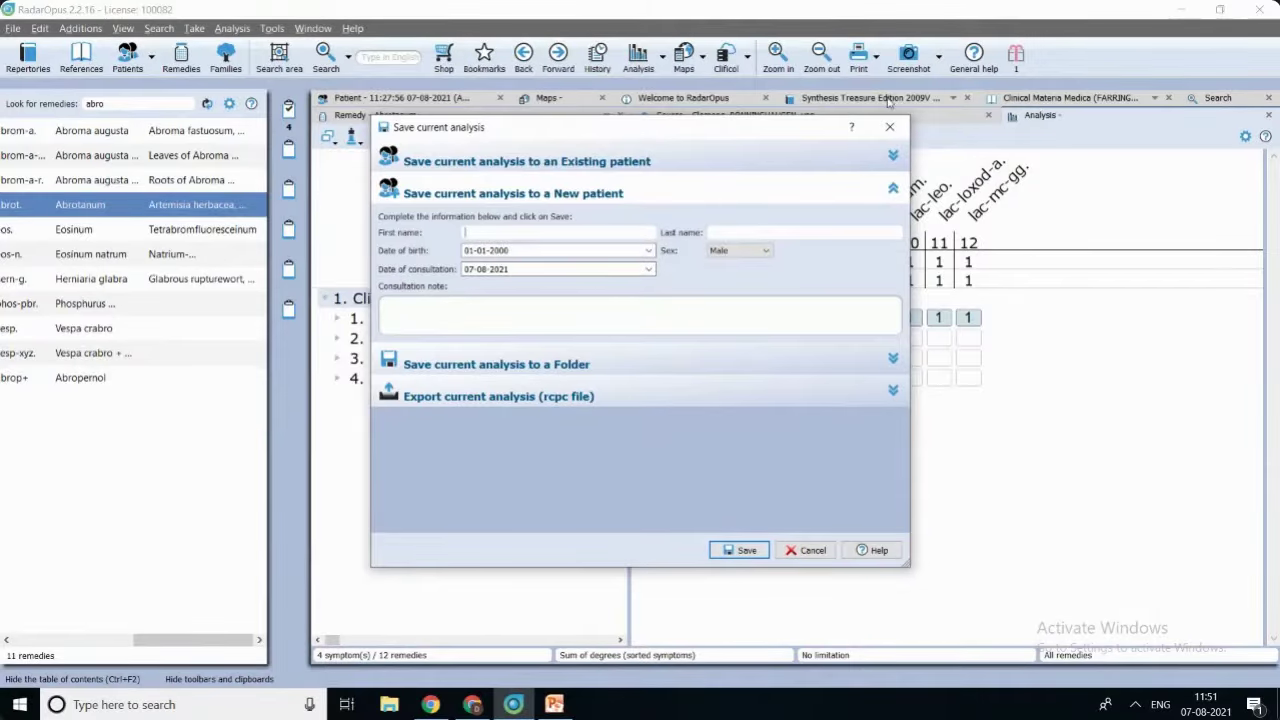
left_click(894, 130)
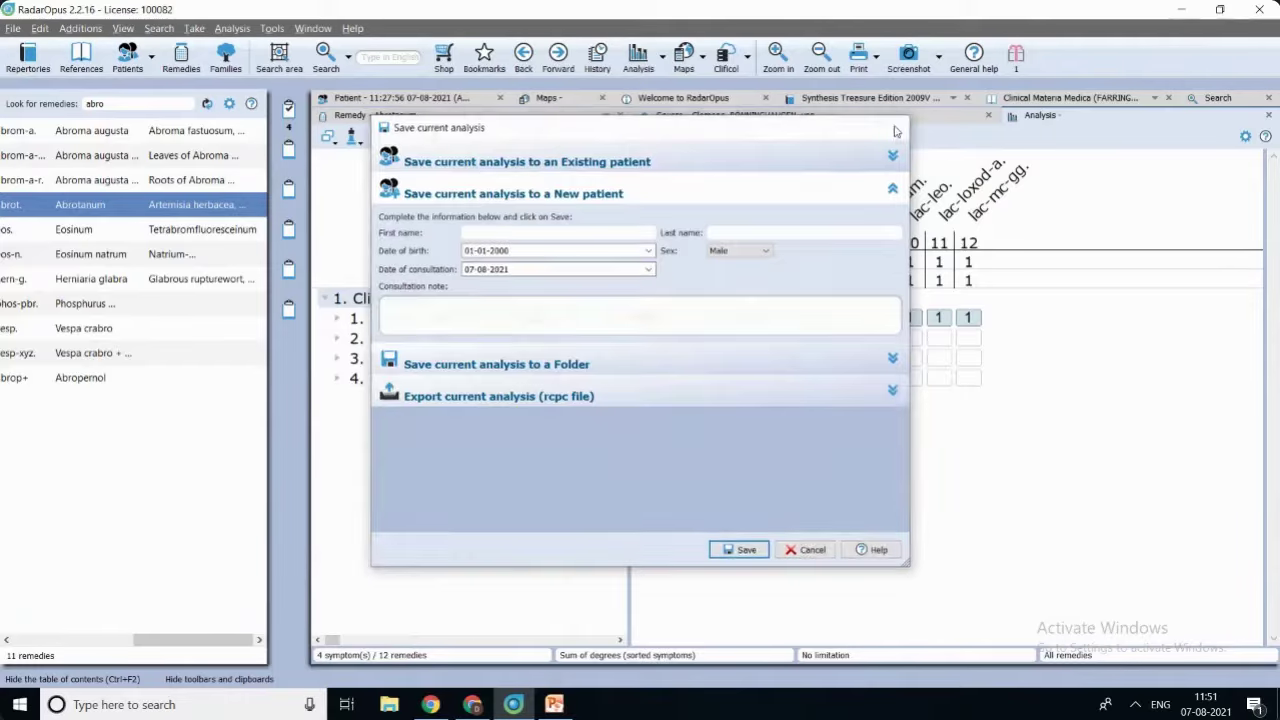
Go to the Extremities - Pain rubric in Synthesis Treasure Edition 2009V.
left_click(826, 103)
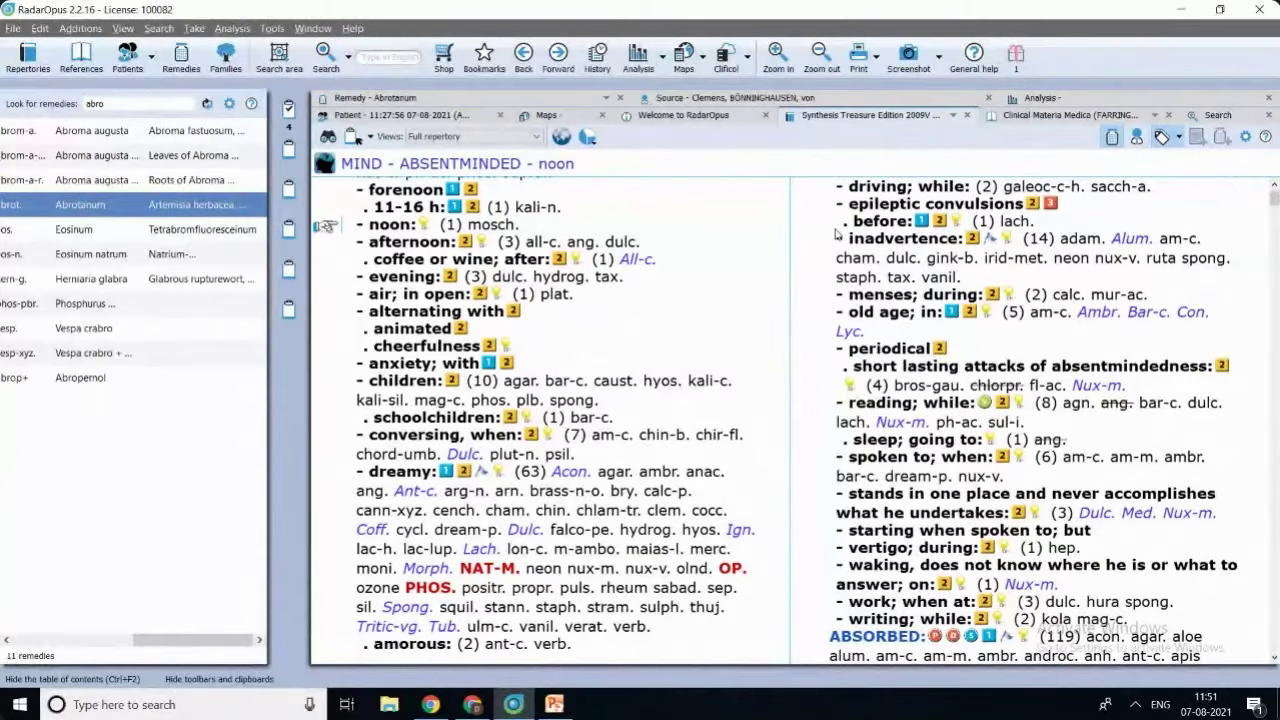
type("ex")
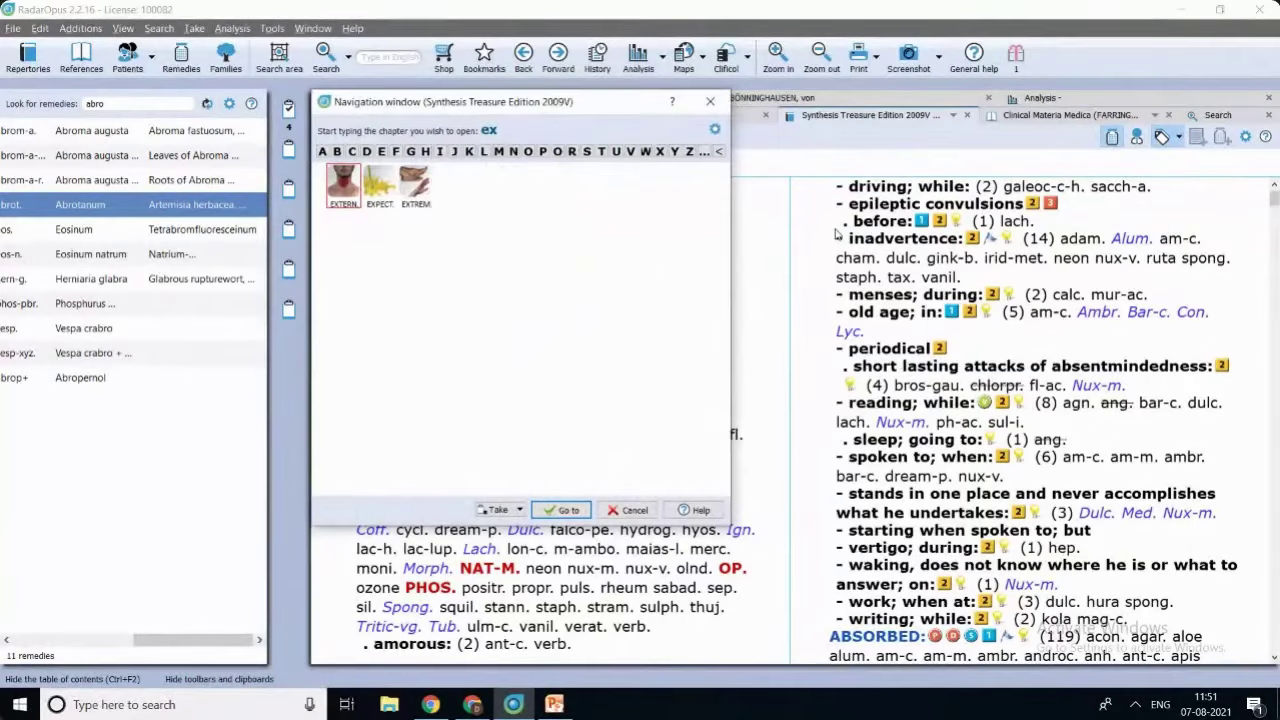
type("t")
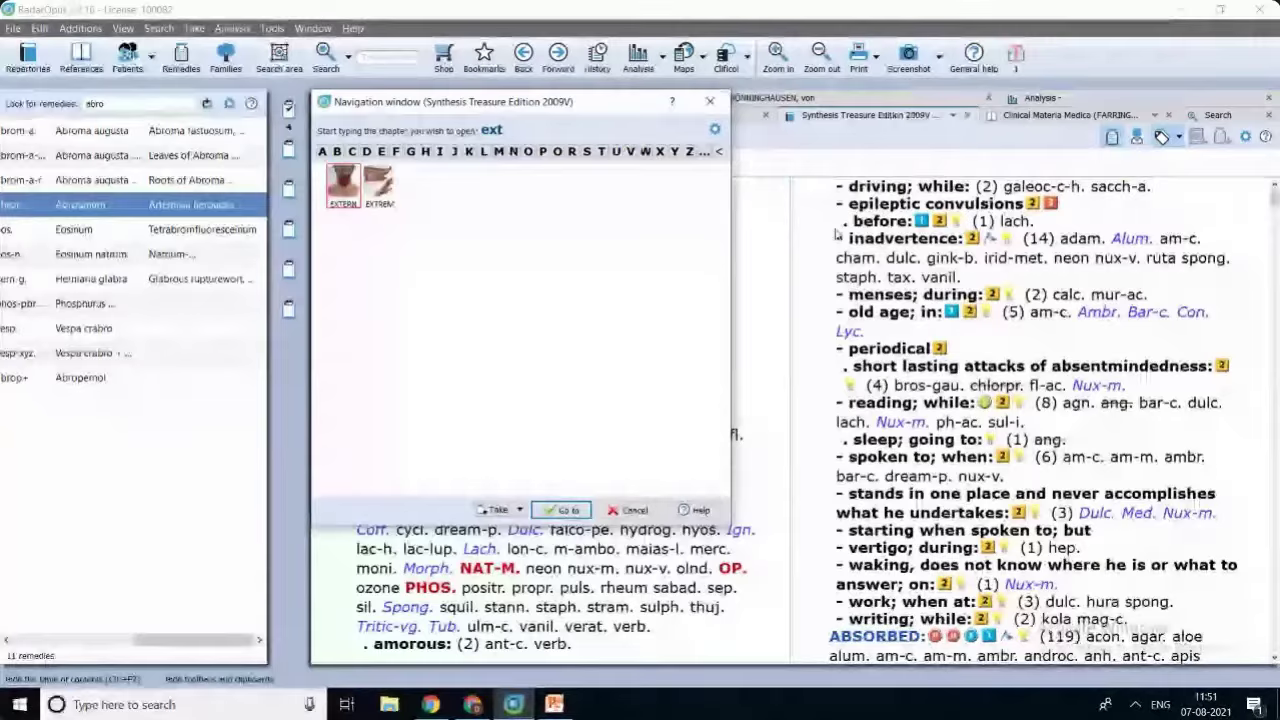
type("r")
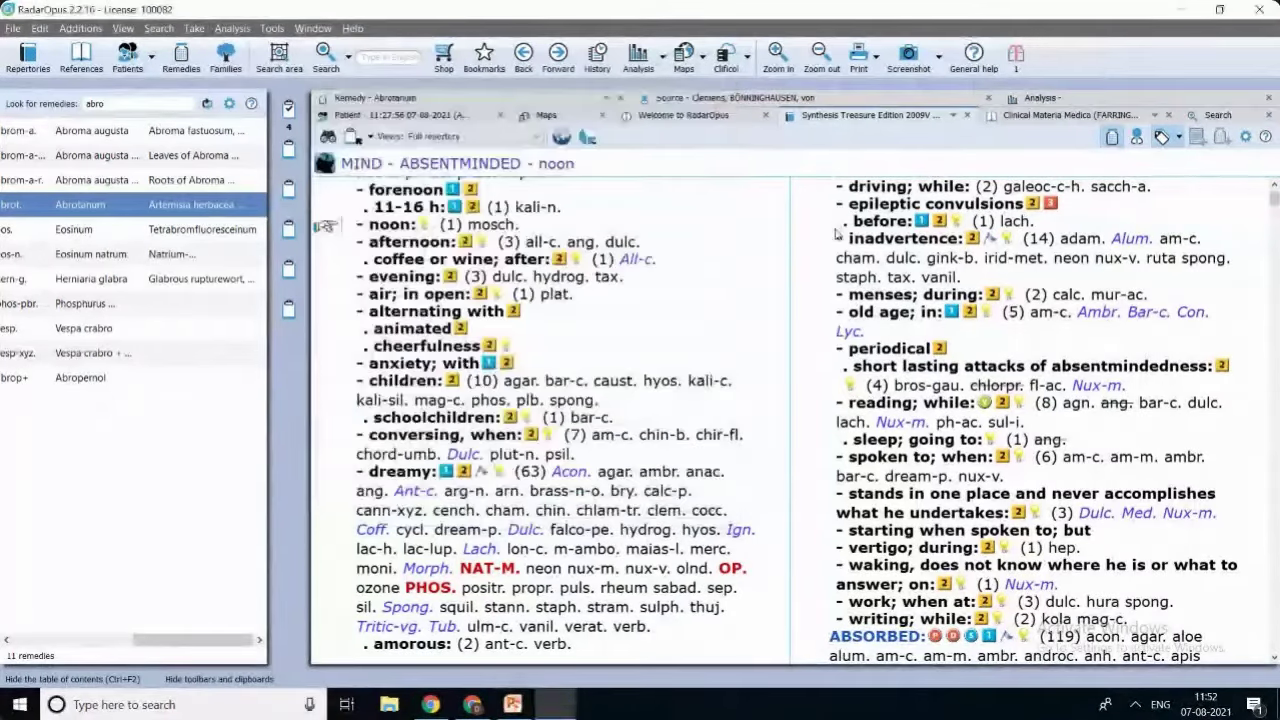
type("extr")
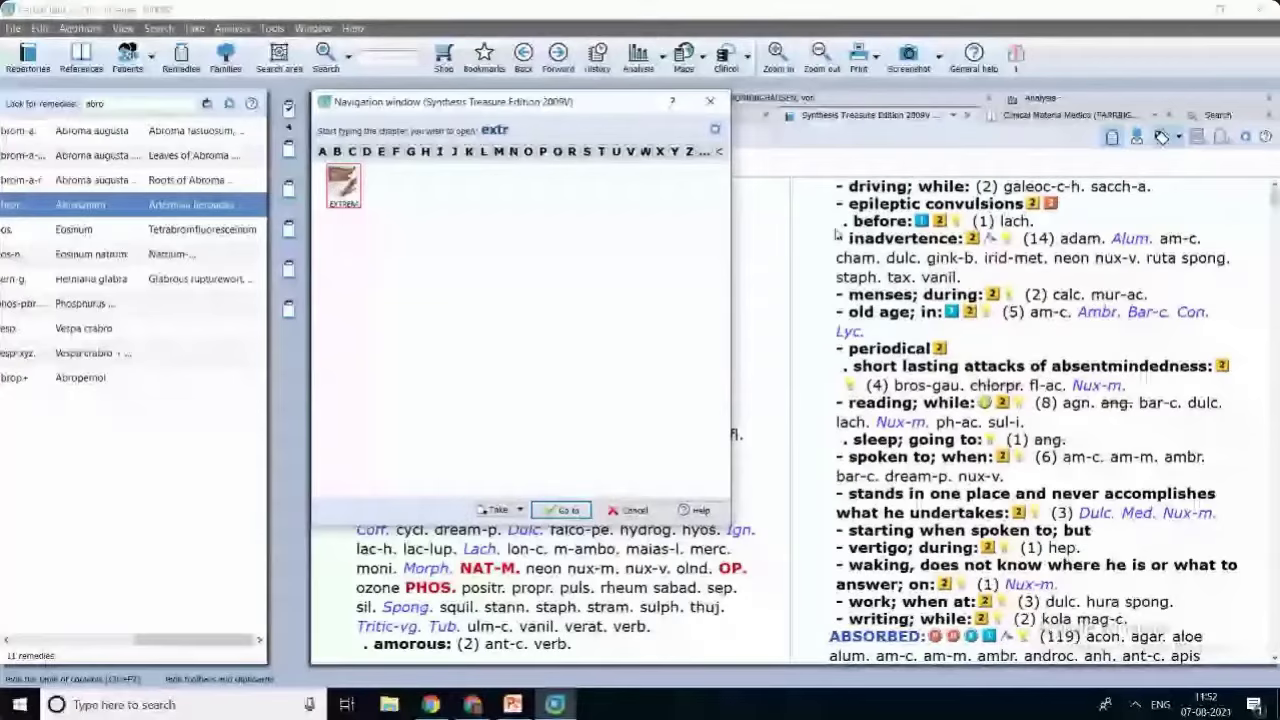
key("Return")
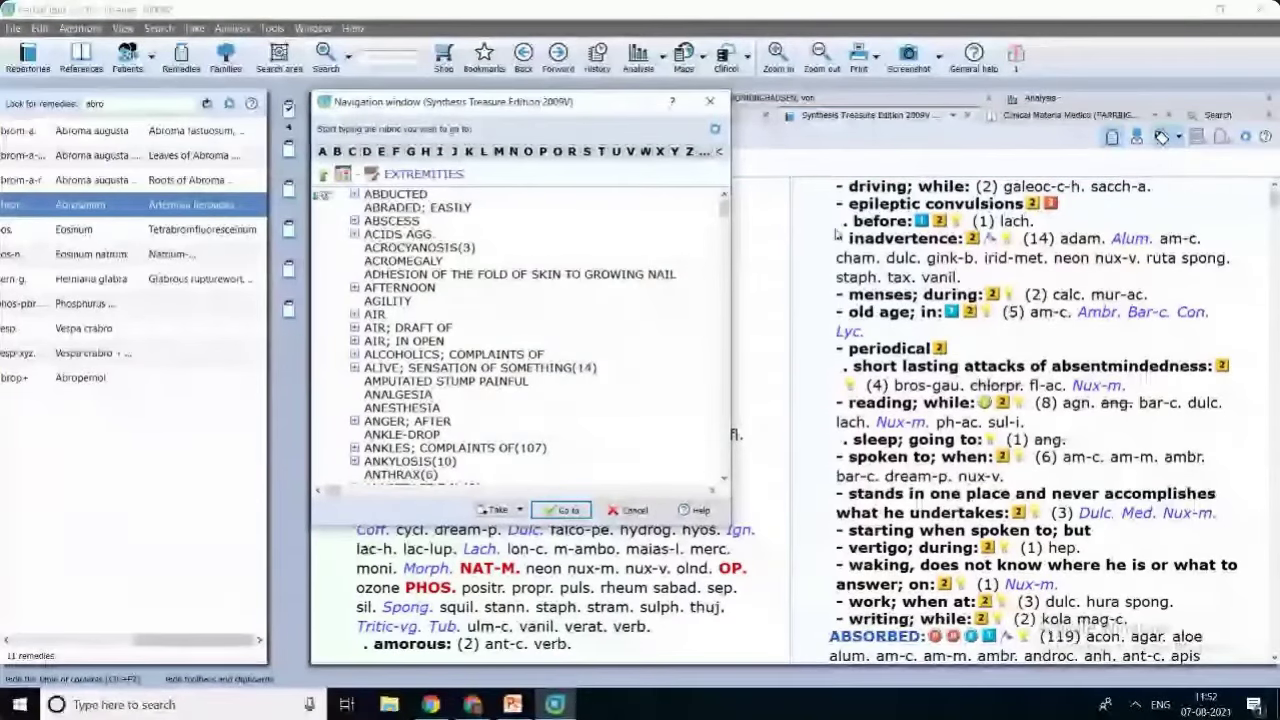
type("pain")
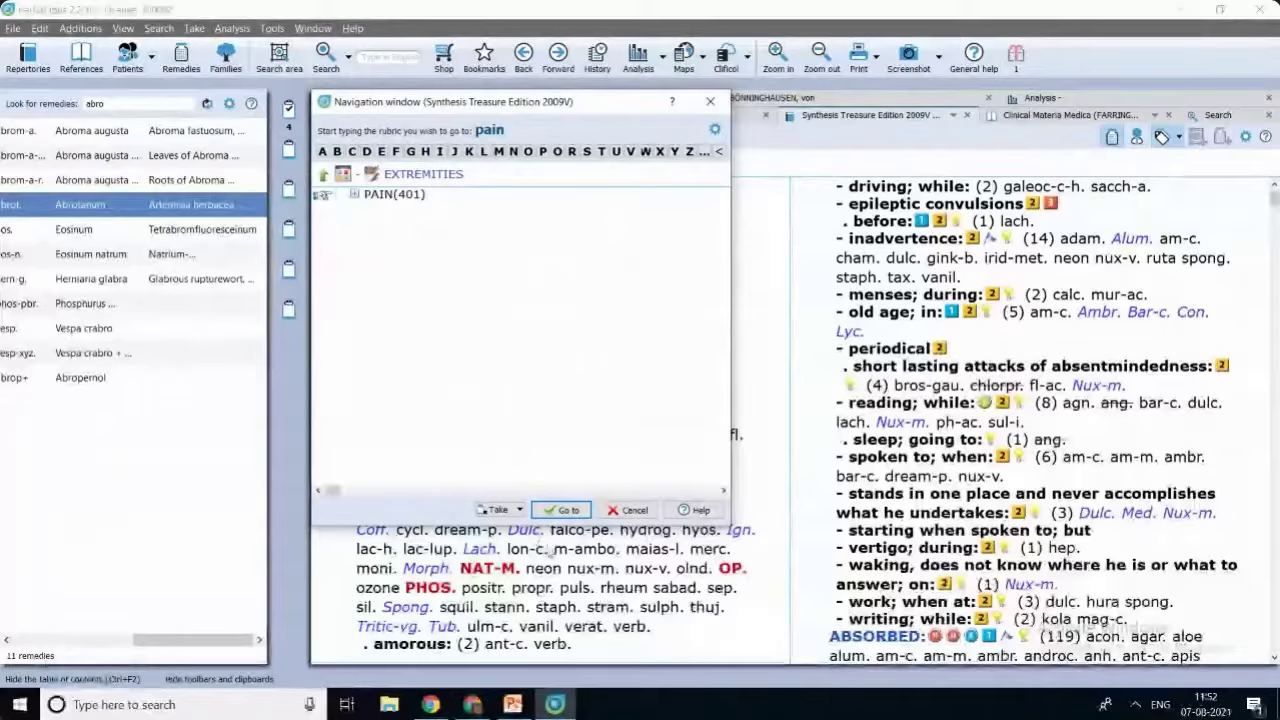
left_click(566, 511)
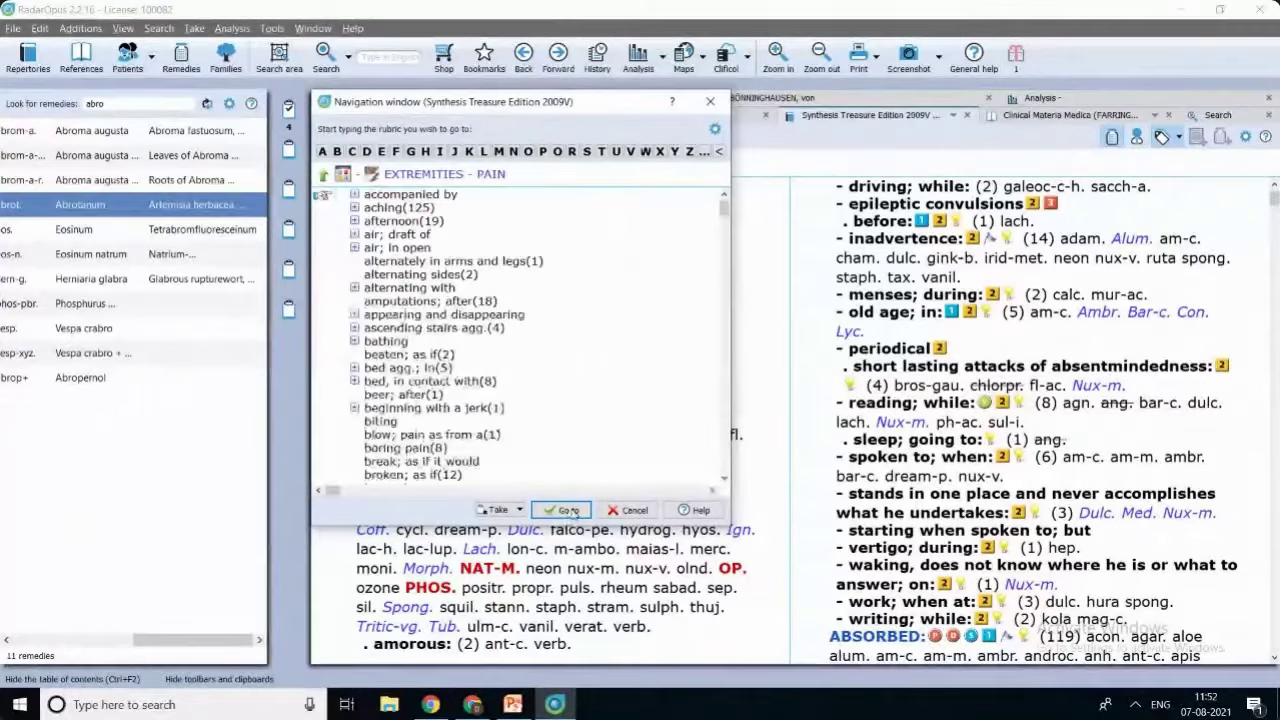
left_click(568, 511)
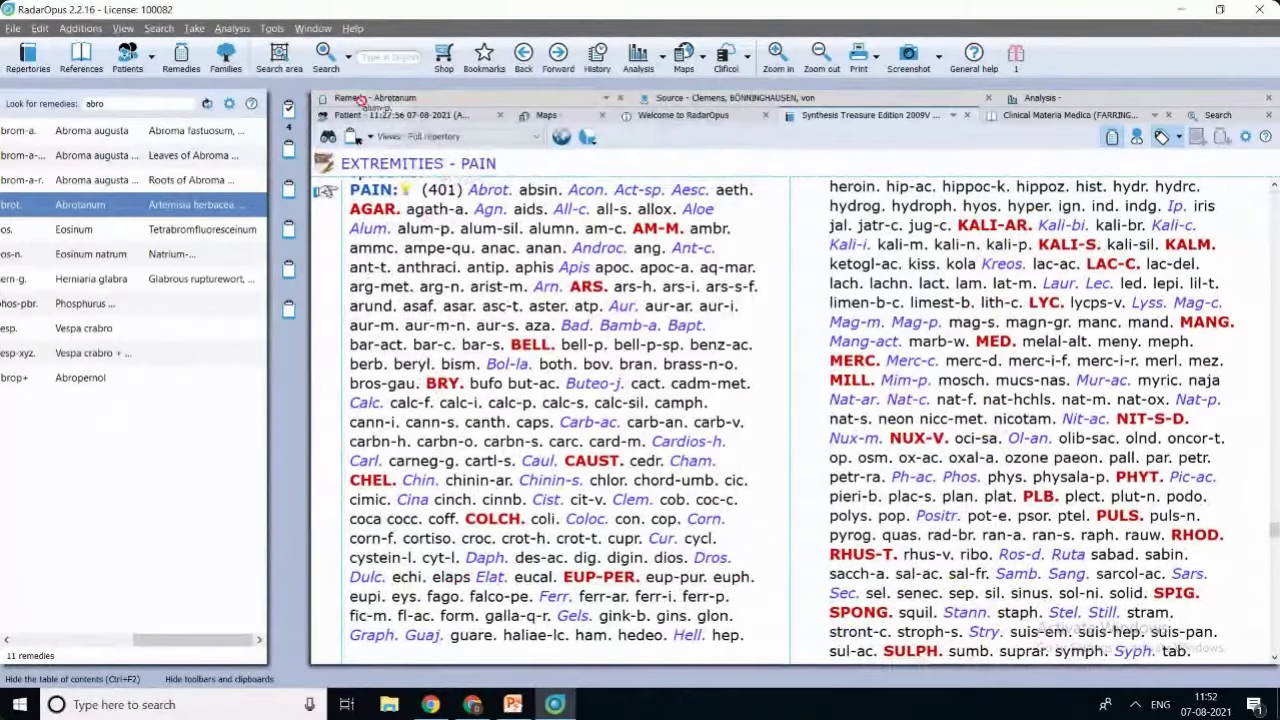
Run an advanced search for Rhus toxicodendron limited to the Extremities - Pain search area, and view the remedy's extraction options.
left_click(275, 56)
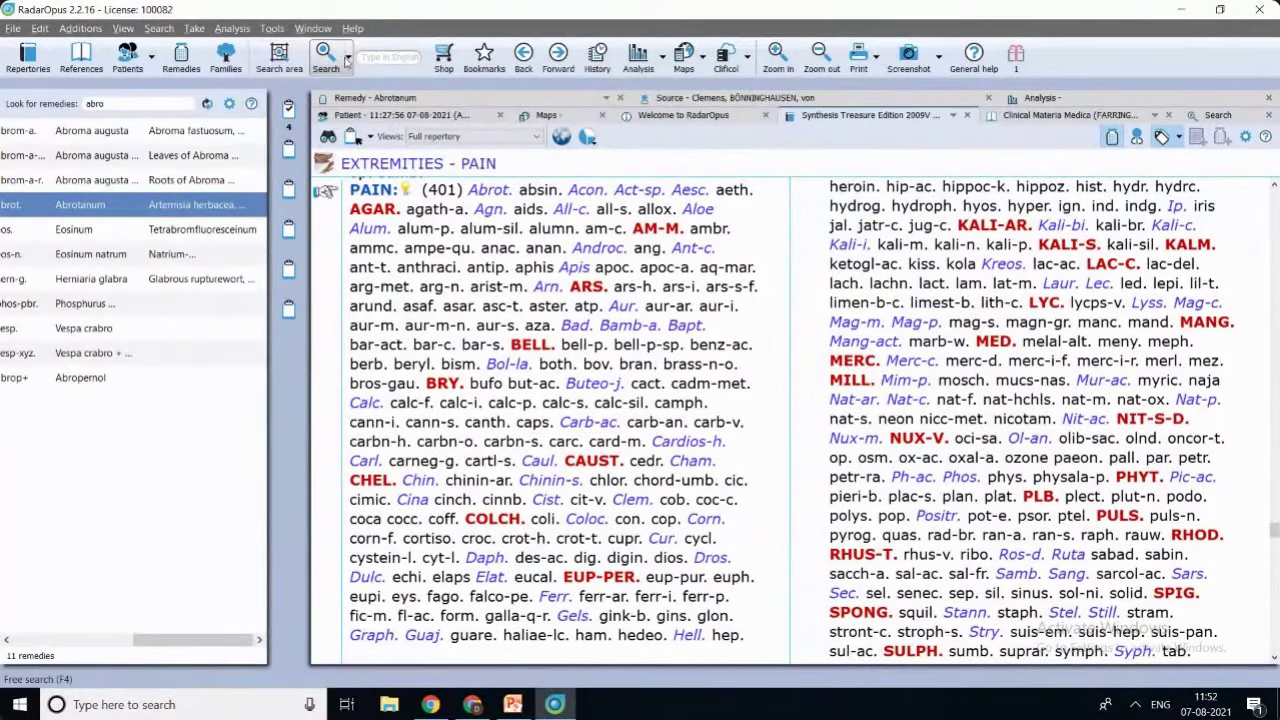
left_click(350, 60)
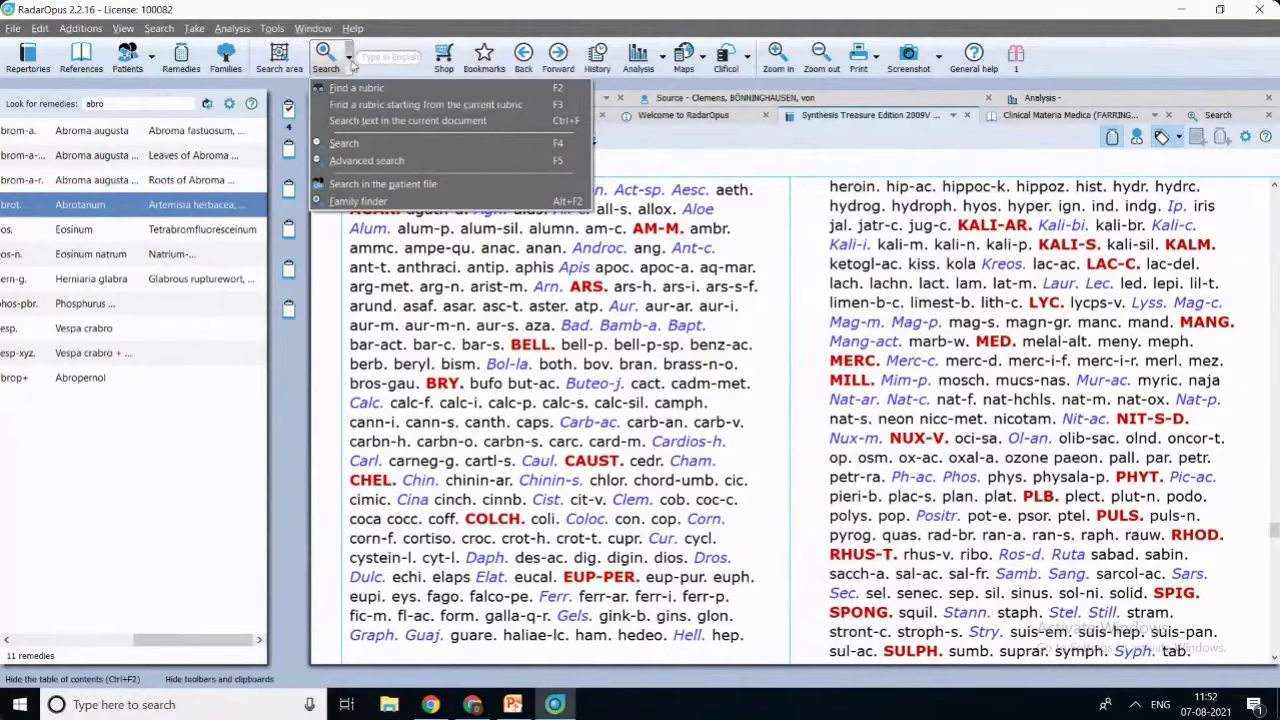
left_click(368, 161)
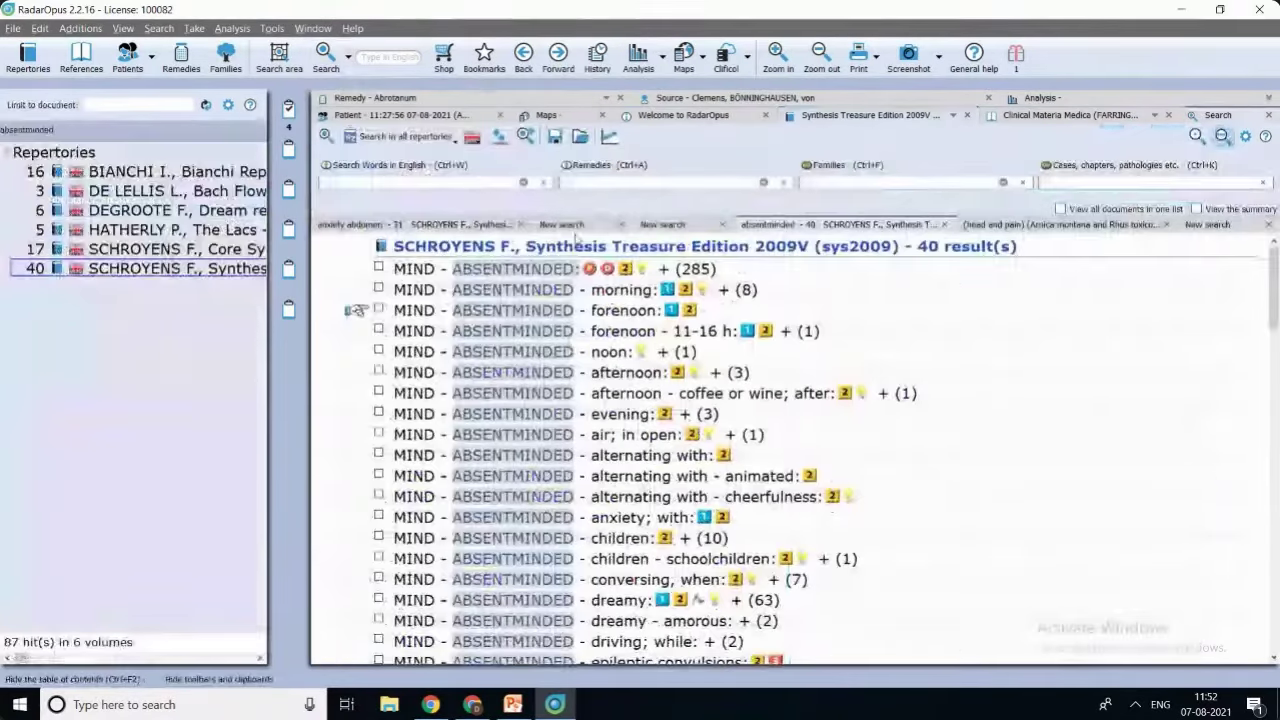
left_click(610, 183)
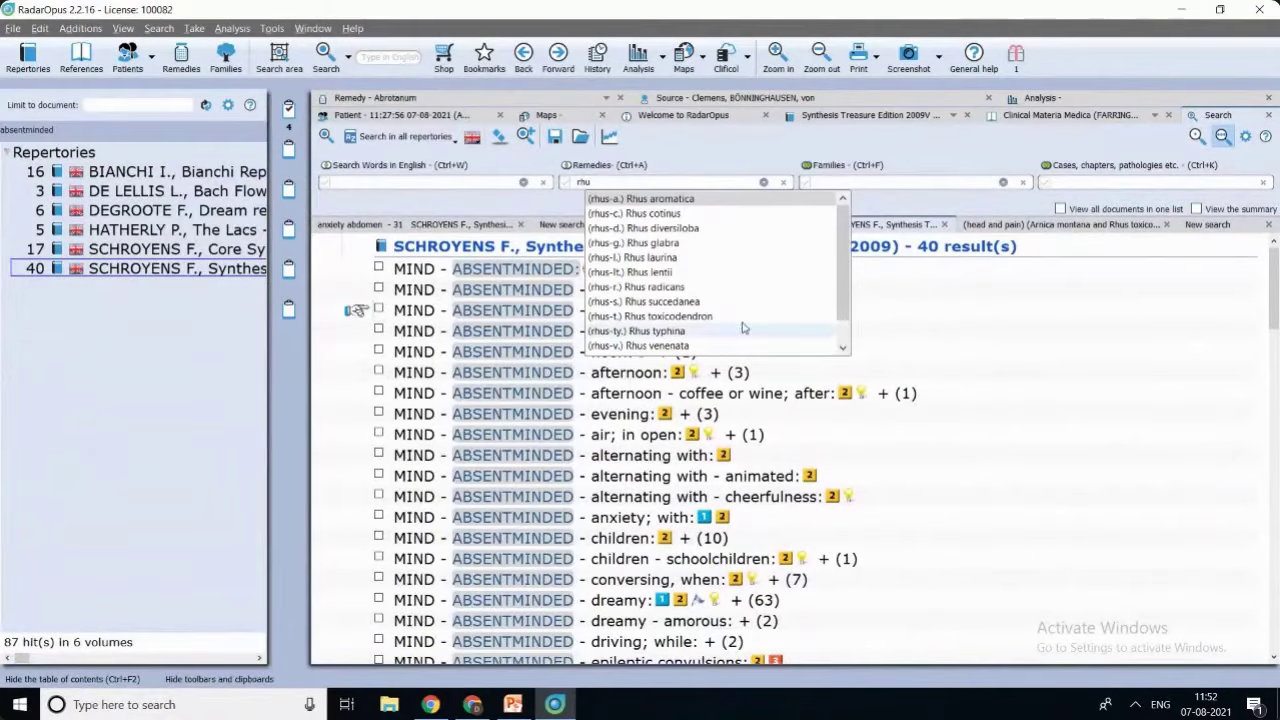
left_click(747, 316)
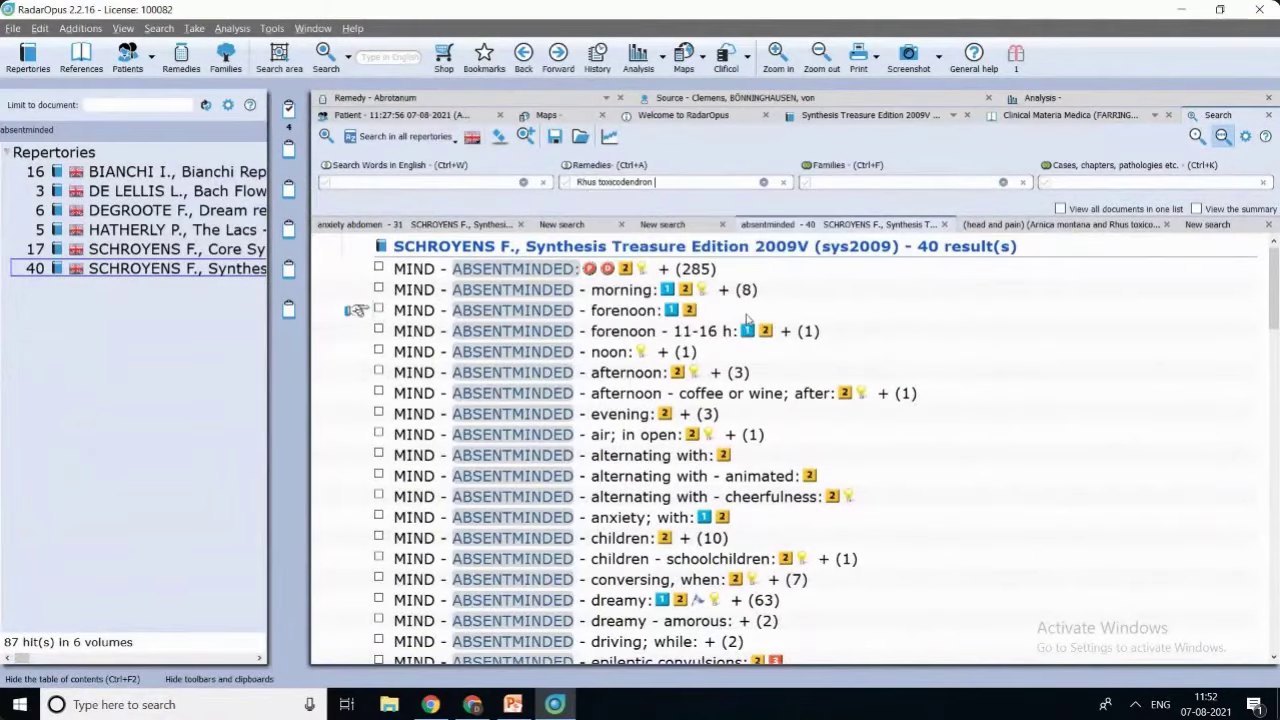
left_click(418, 143)
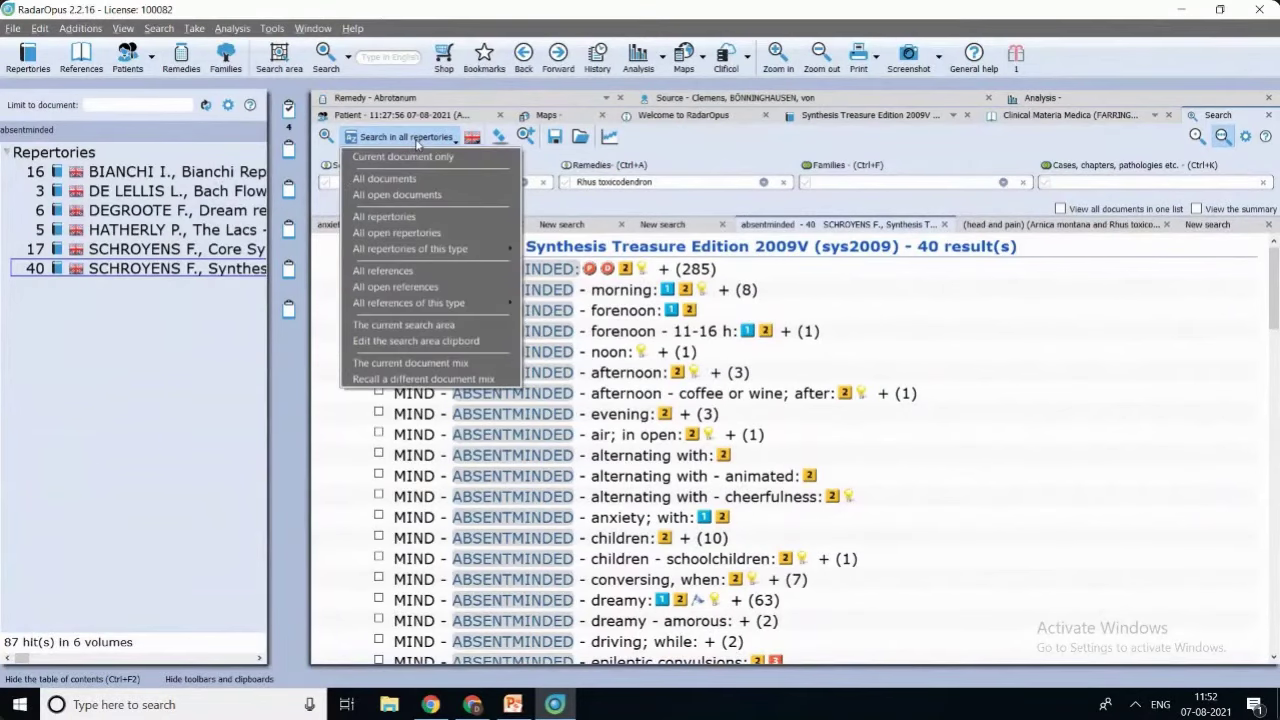
left_click(404, 325)
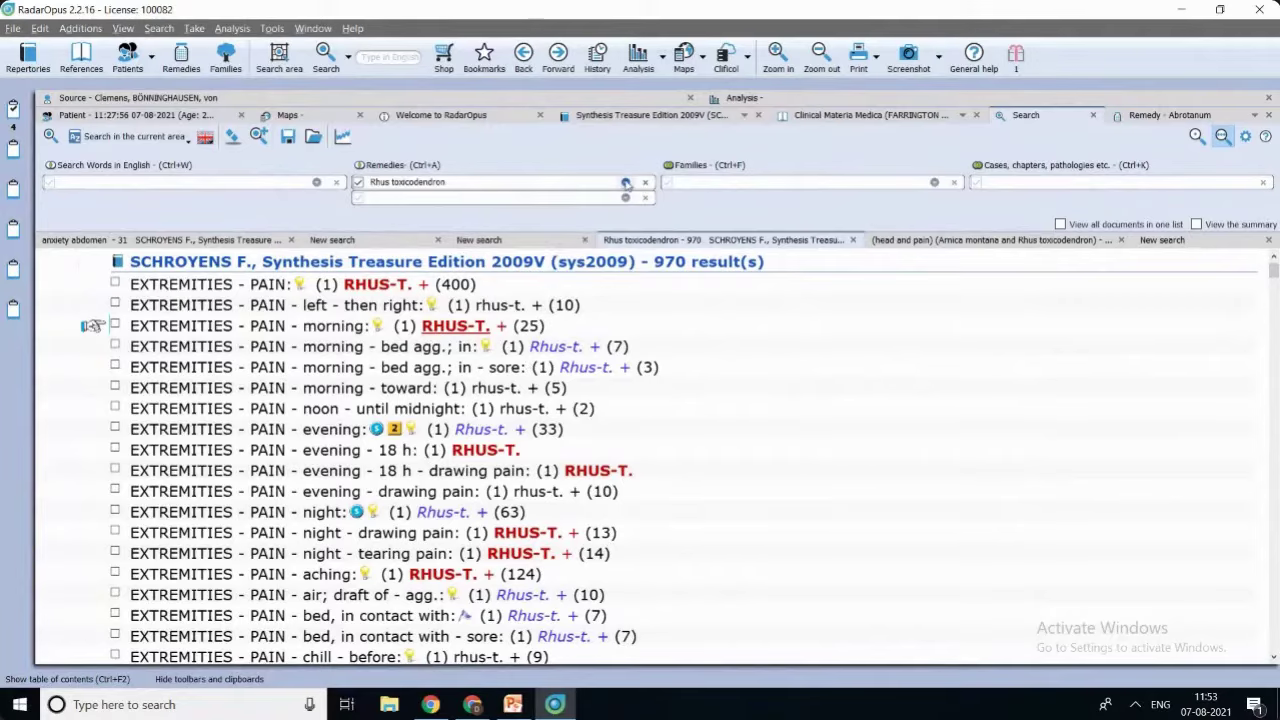
left_click(625, 183)
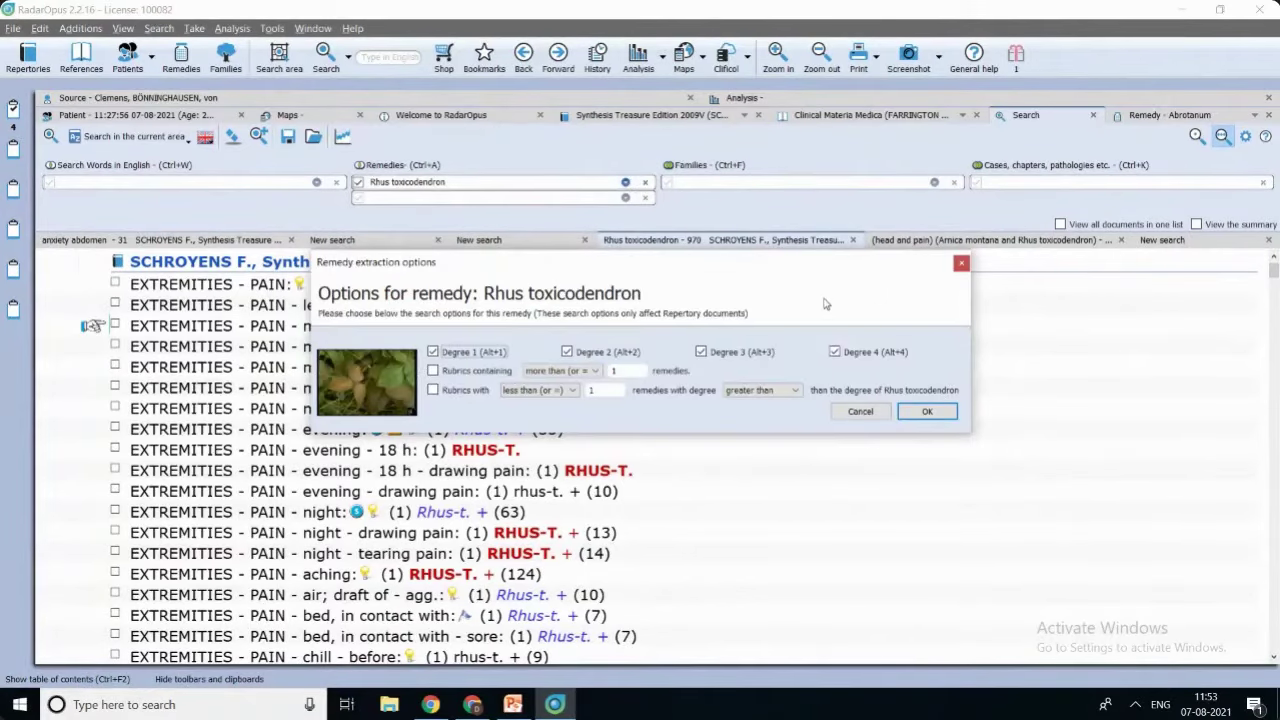
left_click(960, 266)
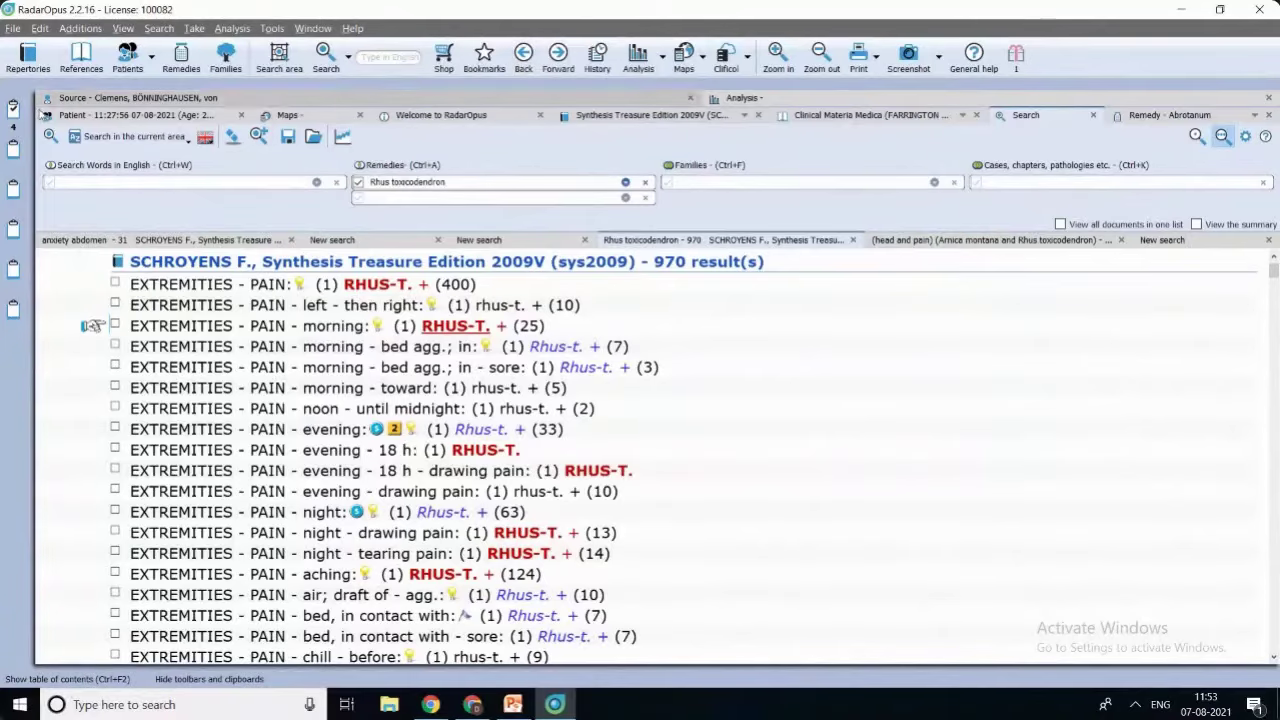
Select the Boger Synoptic Key, Schroyens Core Synthesis and Synthesis, Bönninghausen, Choudhury and Clarke repertories for the document mix.
left_click(29, 56)
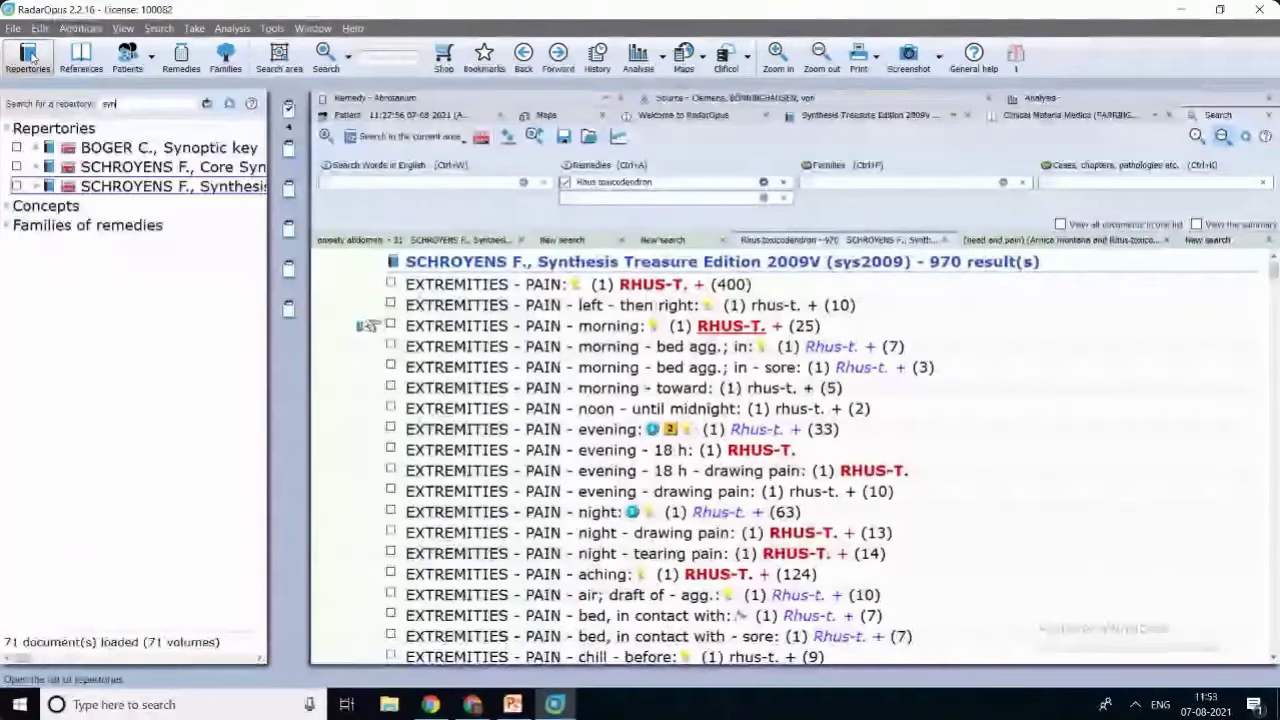
left_click(16, 186)
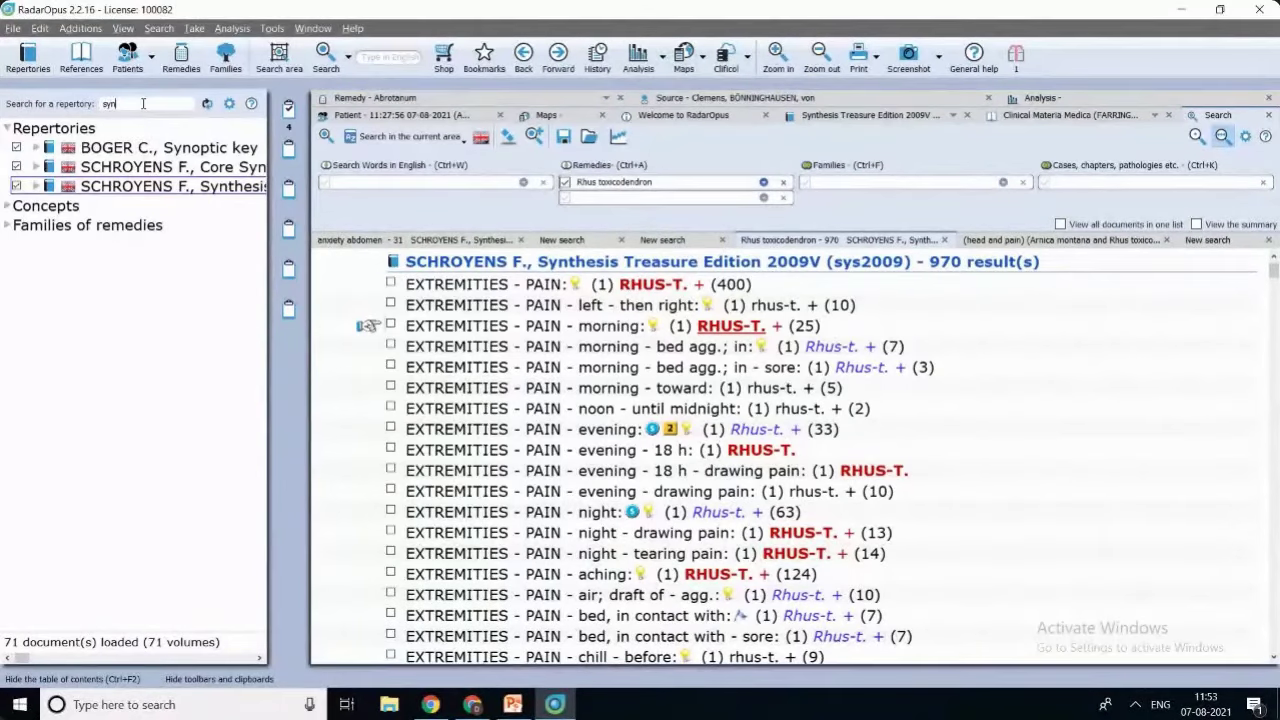
key("BackSpace")
key("BackSpace")
key("BackSpace")
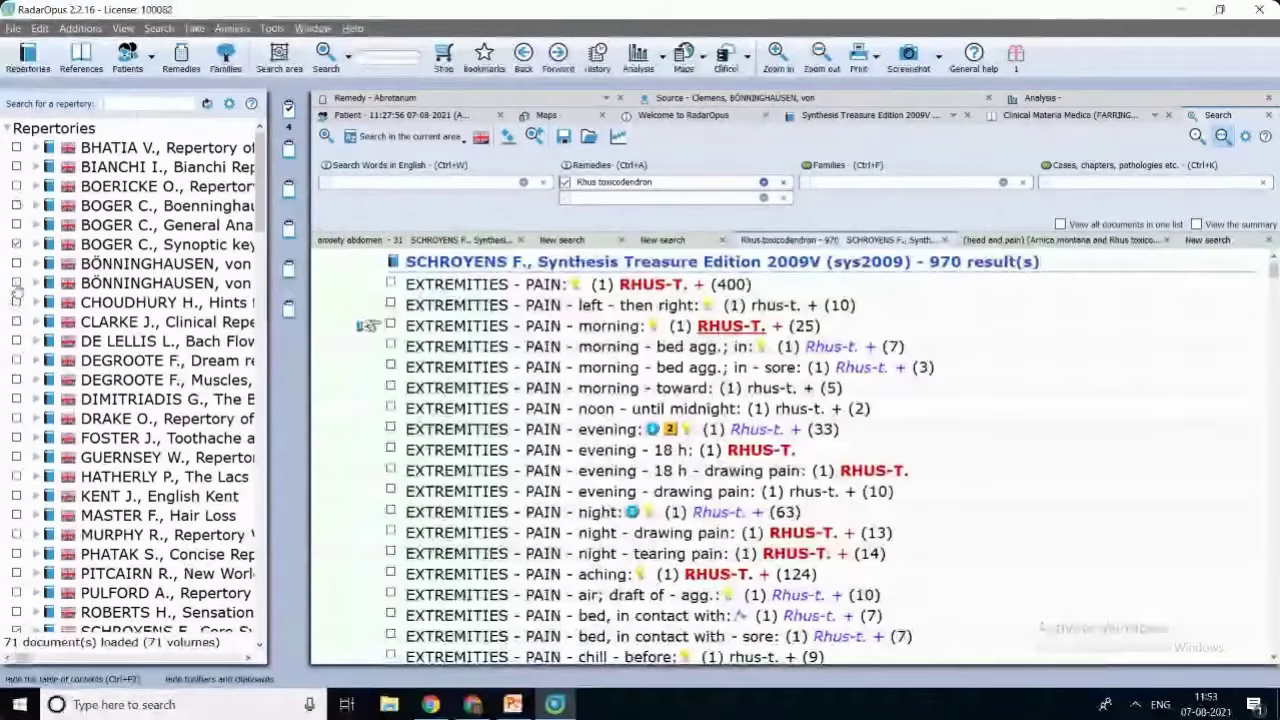
left_click(16, 302)
left_click(16, 321)
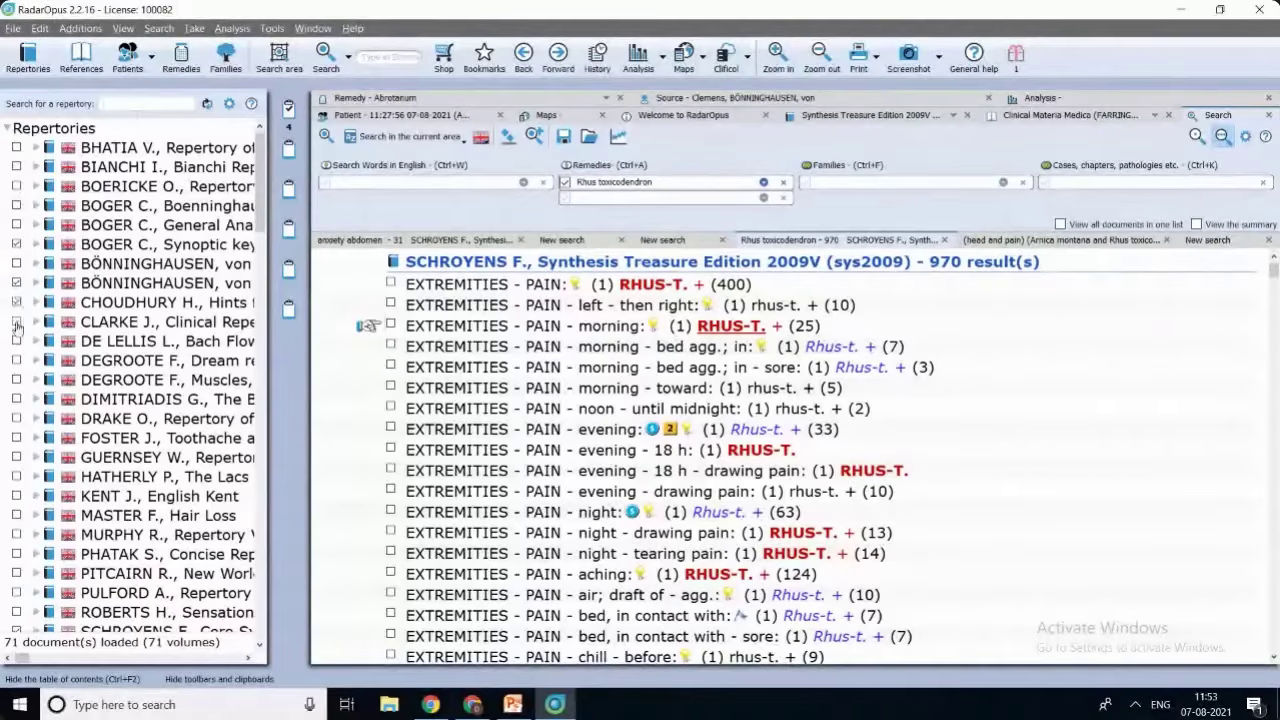
Select several Materia Medica references, including Arndt, Banerjea, Burnett, Burt and Chatterjee, and search Rhus toxicodendron in the current document mix.
left_click(81, 58)
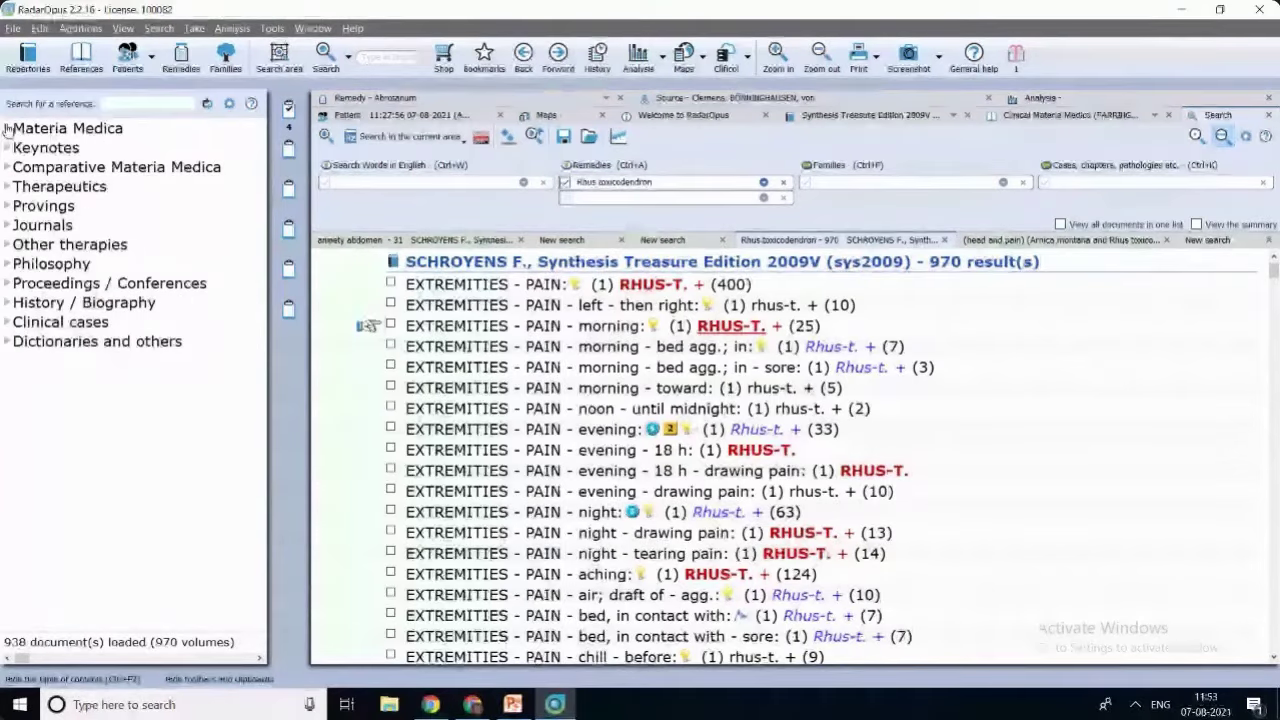
left_click(7, 129)
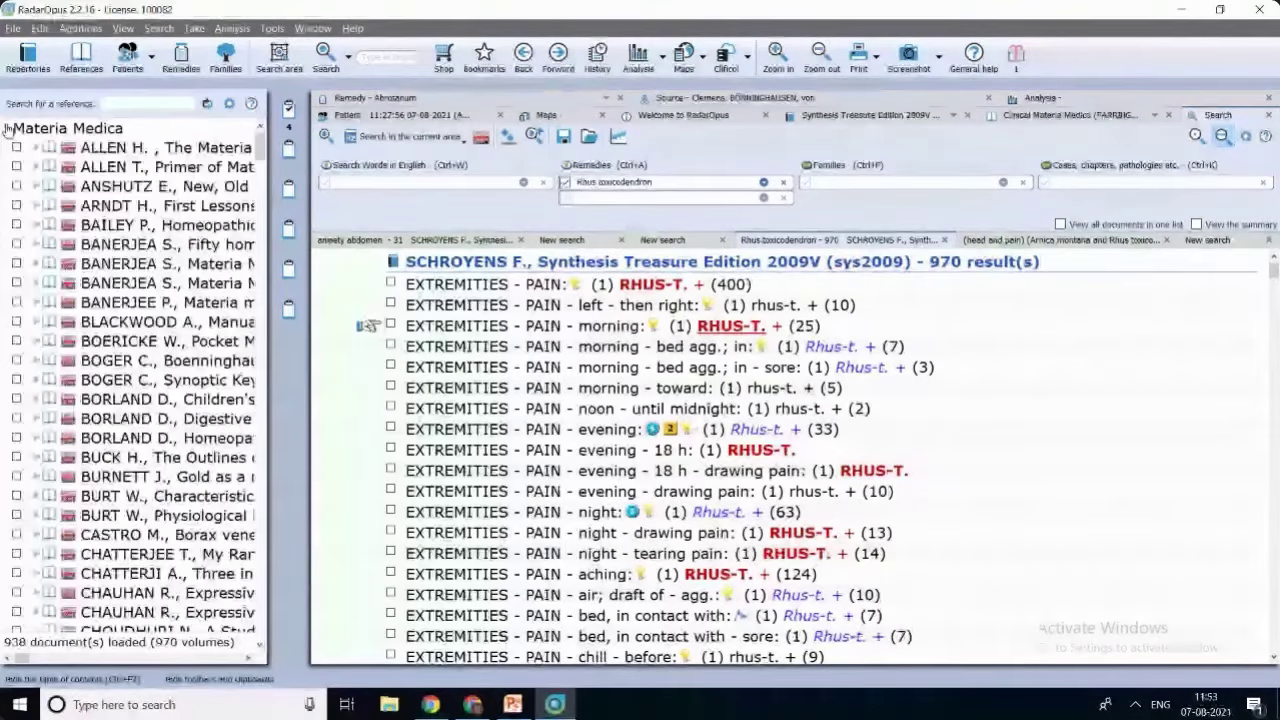
left_click(16, 224)
left_click(16, 244)
left_click(16, 264)
left_click(16, 283)
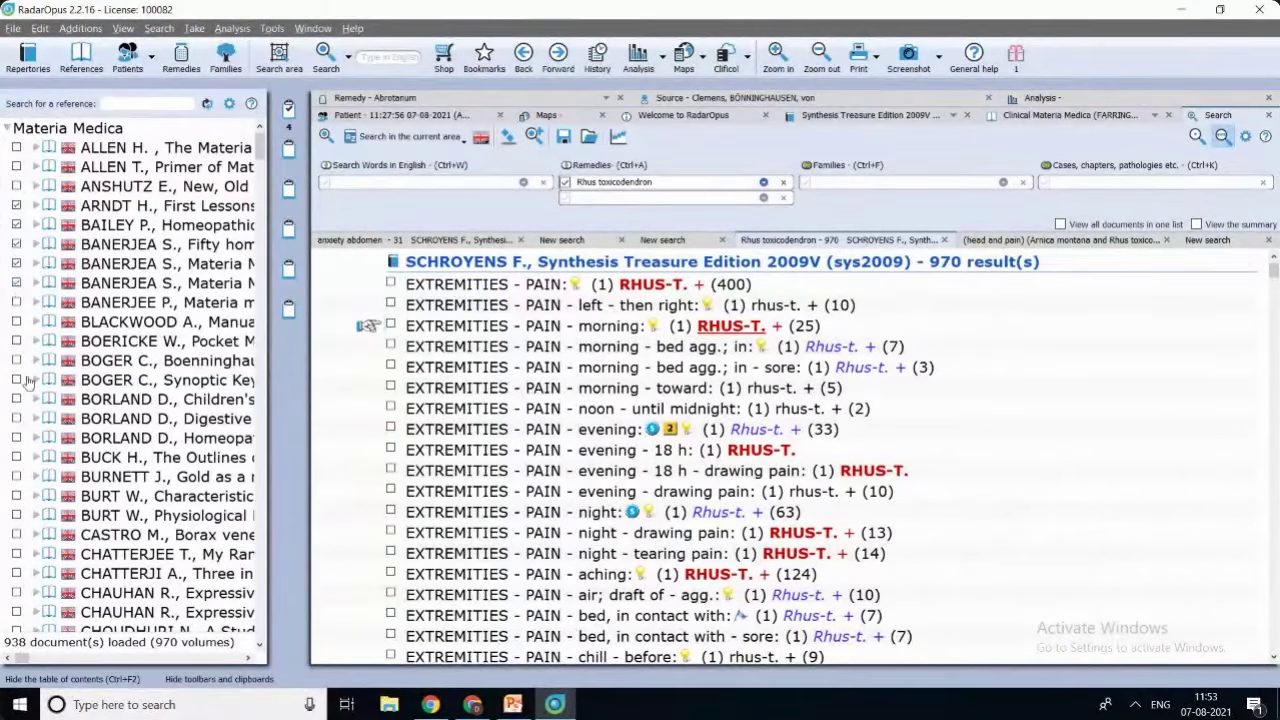
left_click(16, 477)
left_click(16, 496)
left_click(16, 554)
left_click(410, 136)
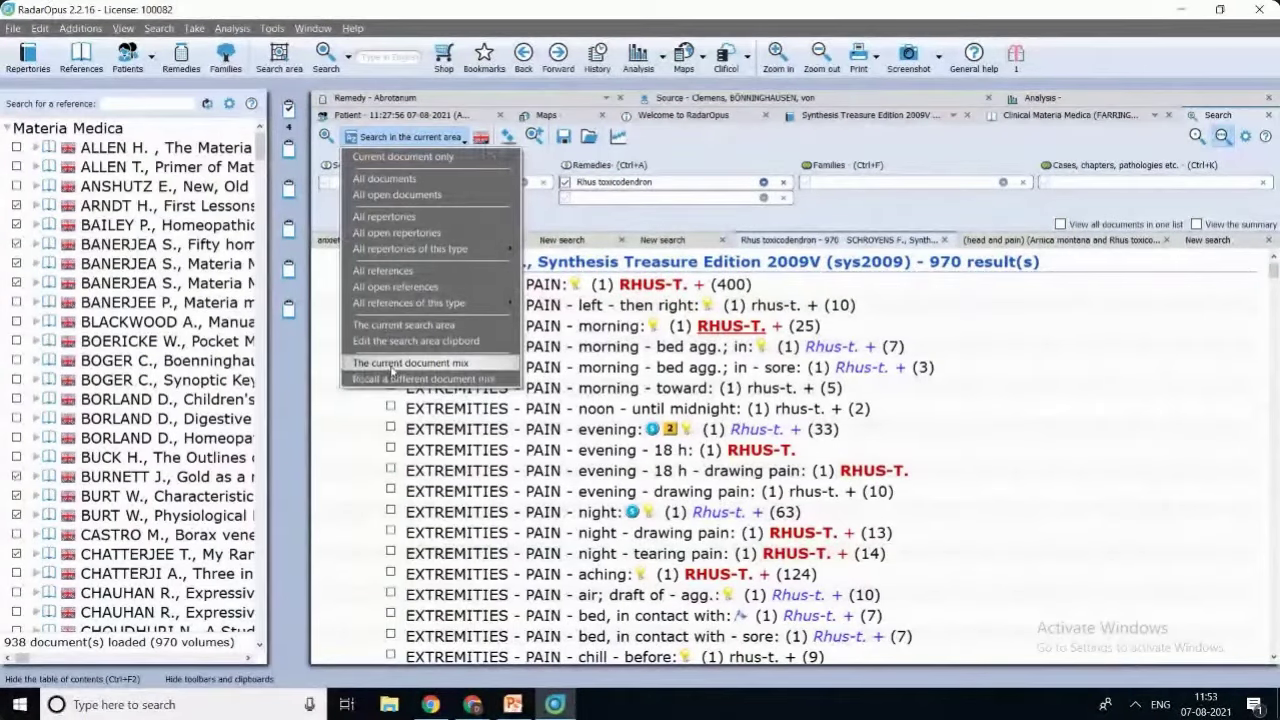
left_click(390, 368)
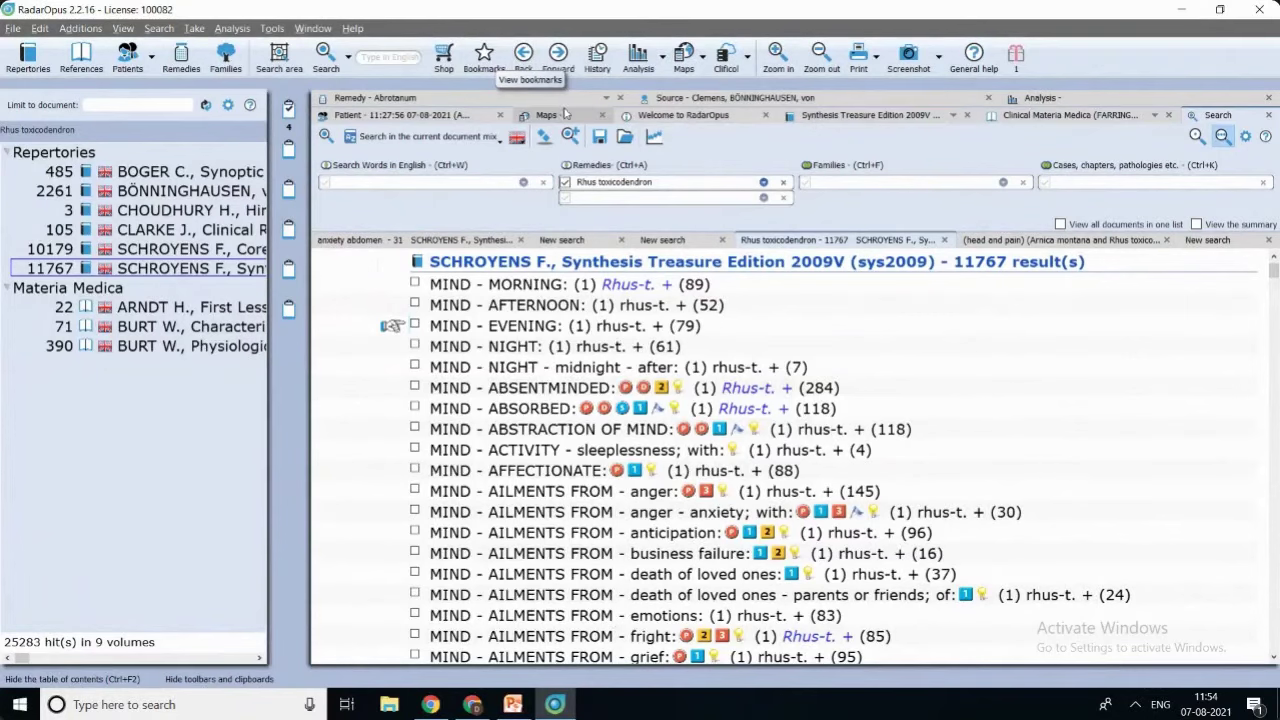
Open the remedy Abrotanum from the remedies list and show its keynotes.
left_click(180, 62)
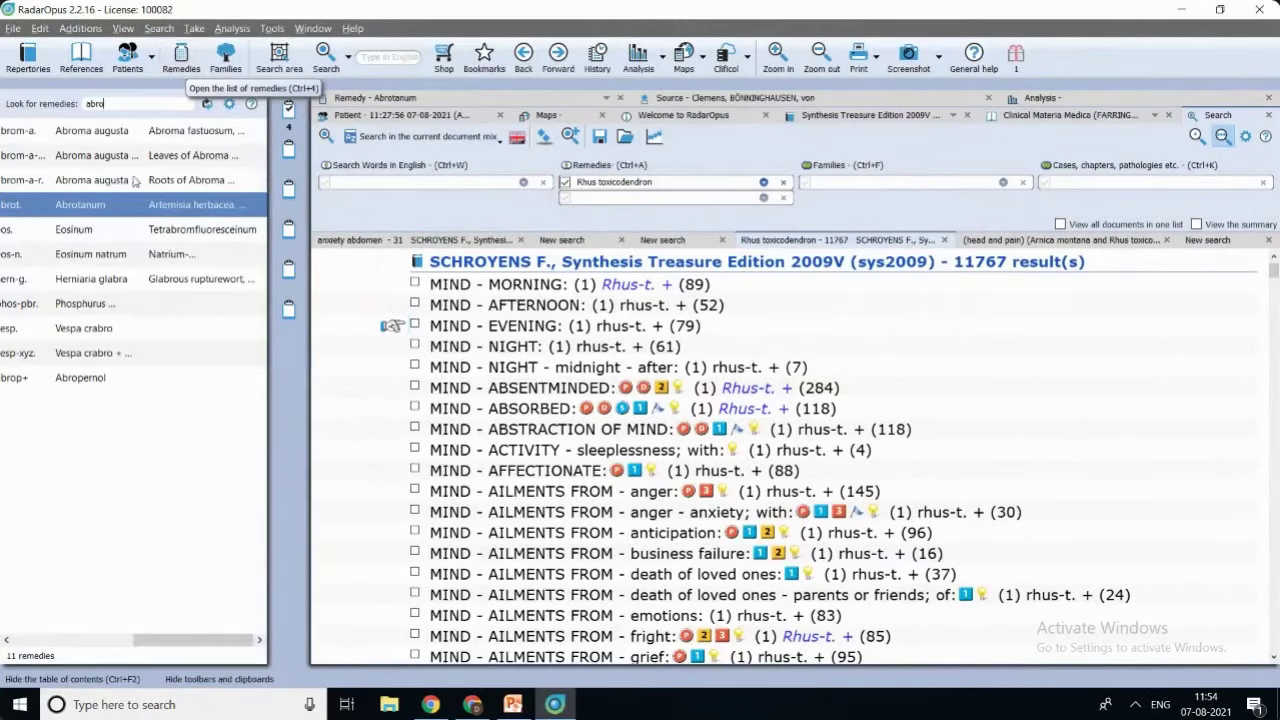
double_click(116, 203)
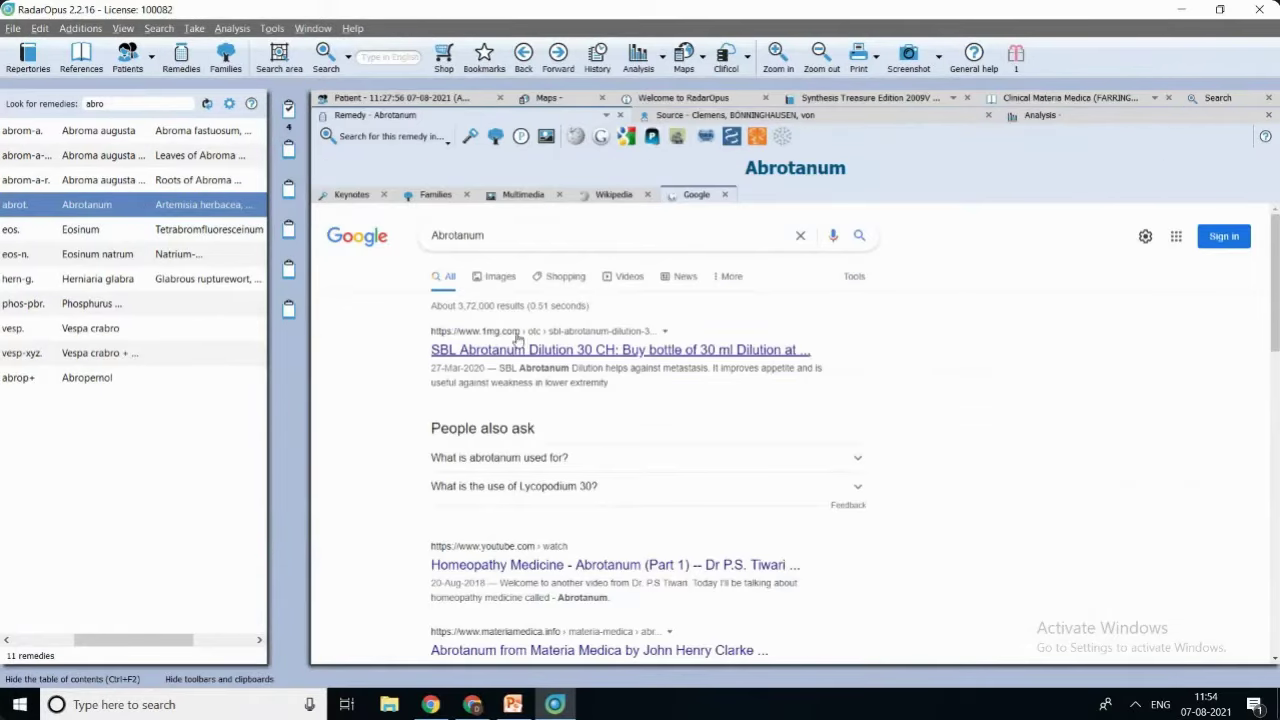
left_click(352, 195)
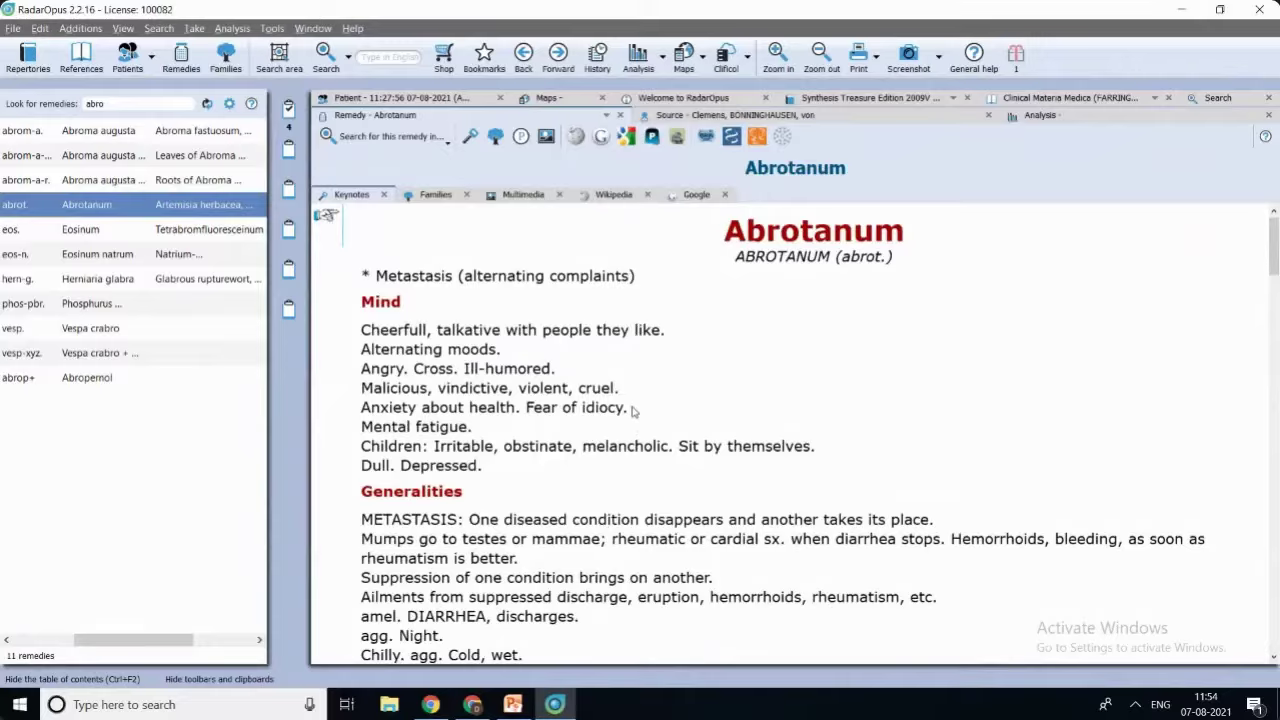
Select the first five lines of Abrotanum's Mind keynotes, view the line bookmarking options, and close them without saving.
left_click_drag(630, 409, 423, 313)
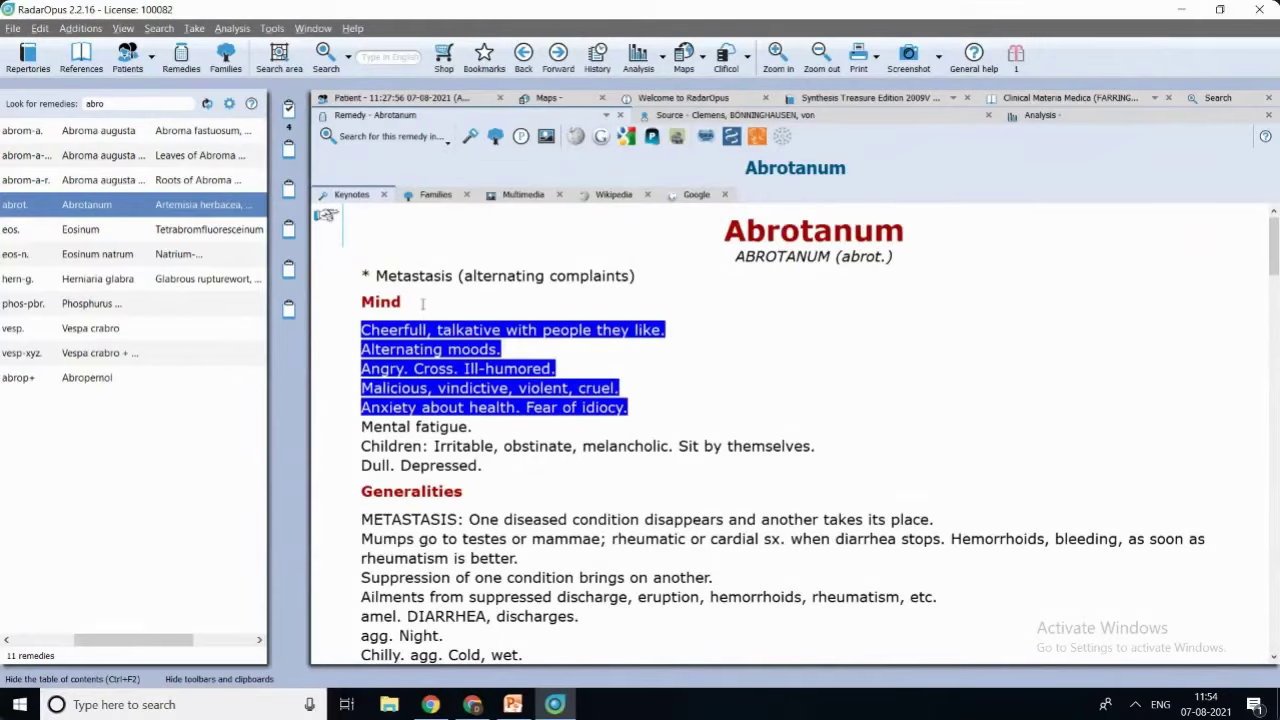
right_click(440, 357)
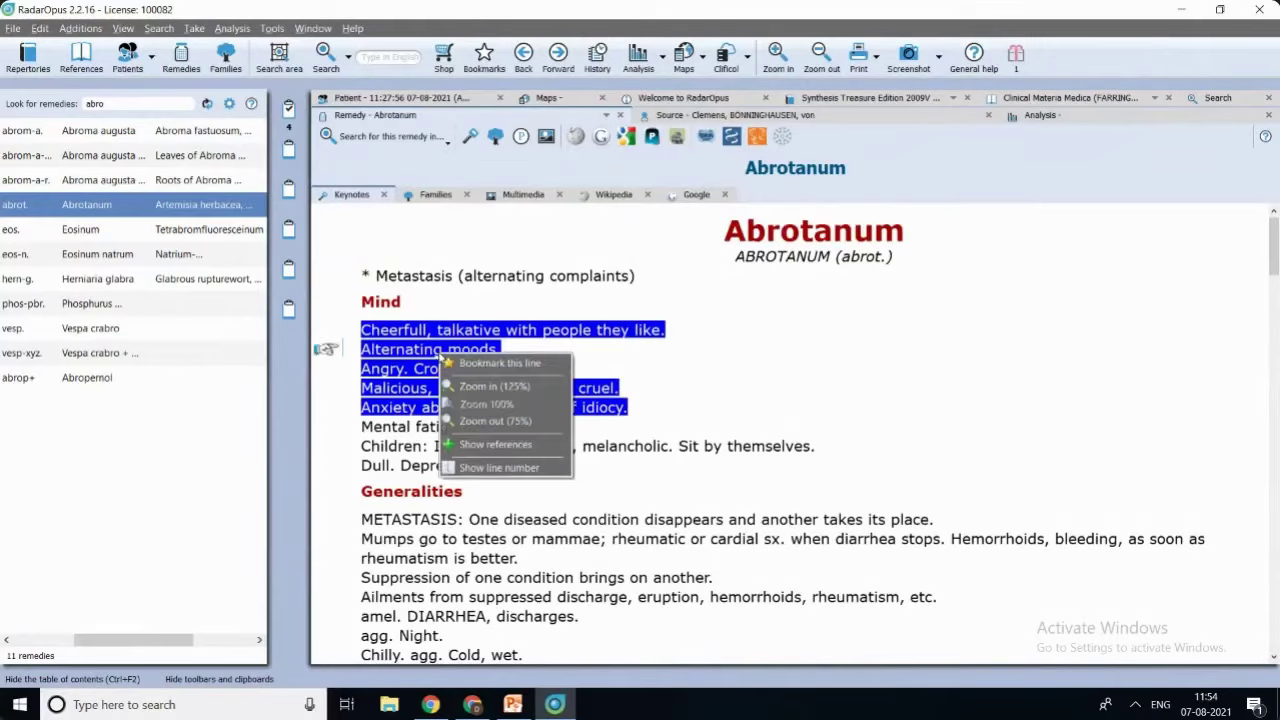
left_click(457, 364)
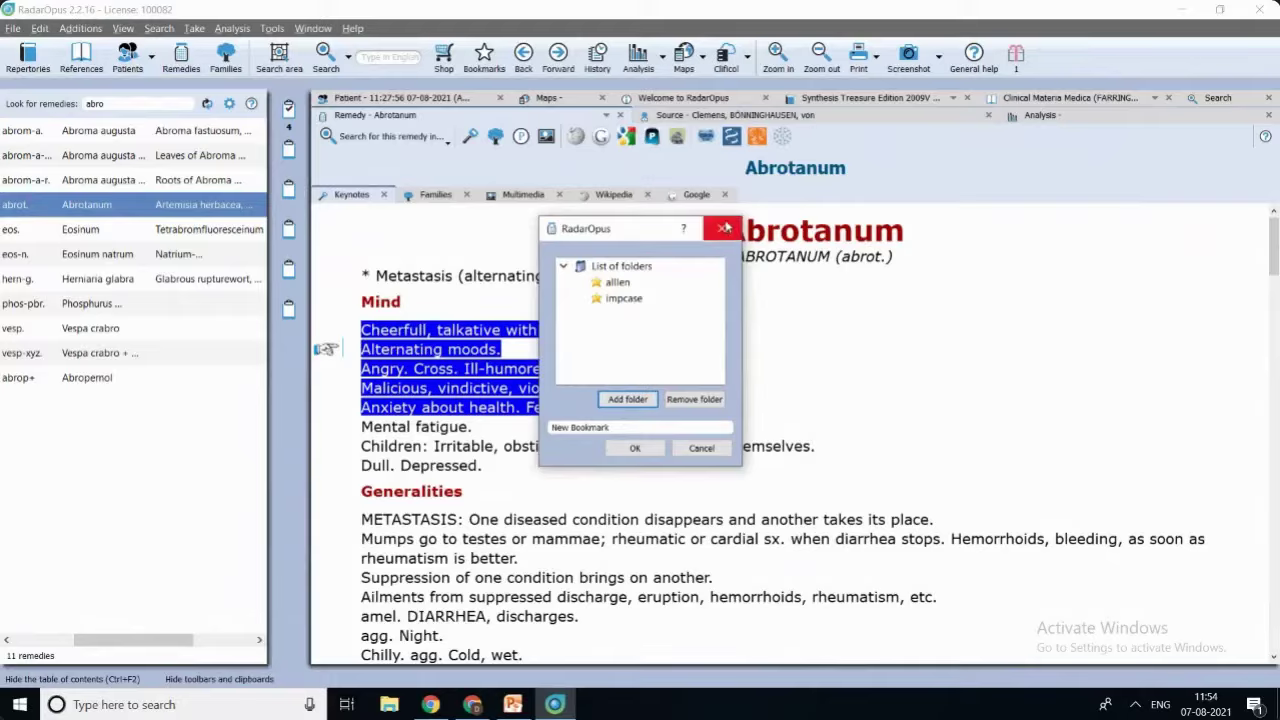
left_click(724, 228)
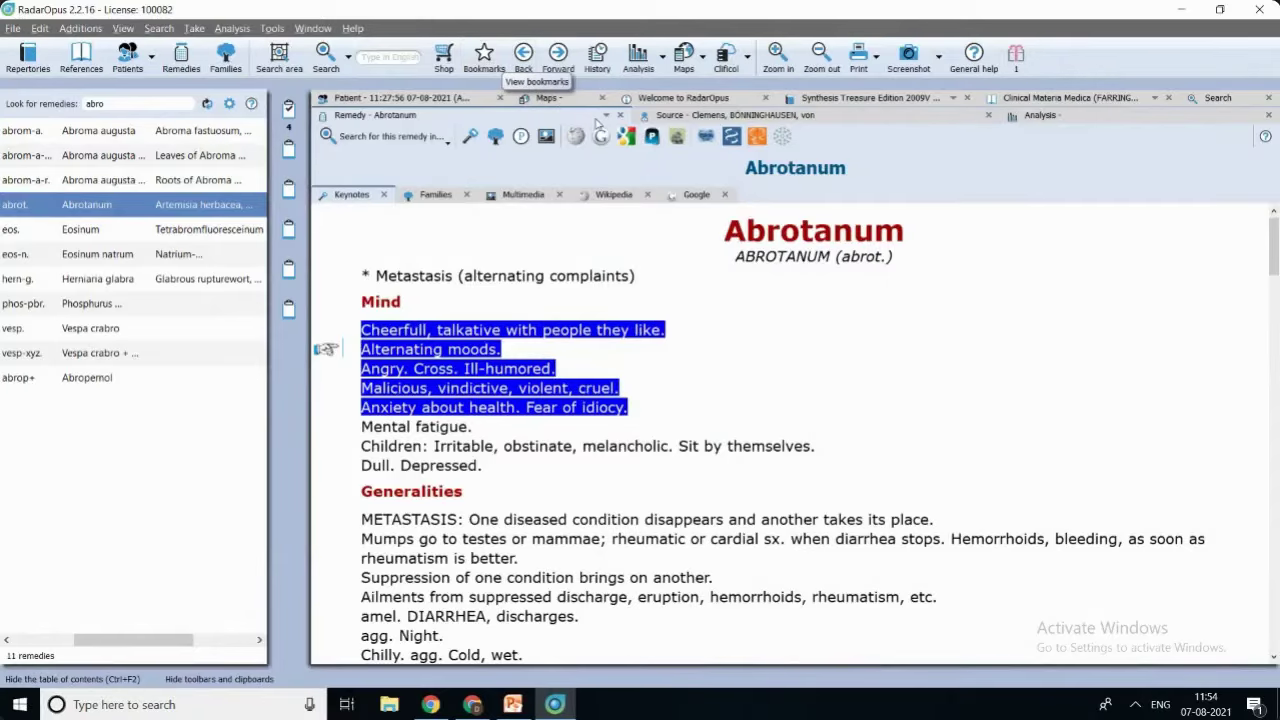
Move back and forward through the visited rubrics in Synthesis Treasure Edition 2009V, and view the navigation history.
left_click(818, 97)
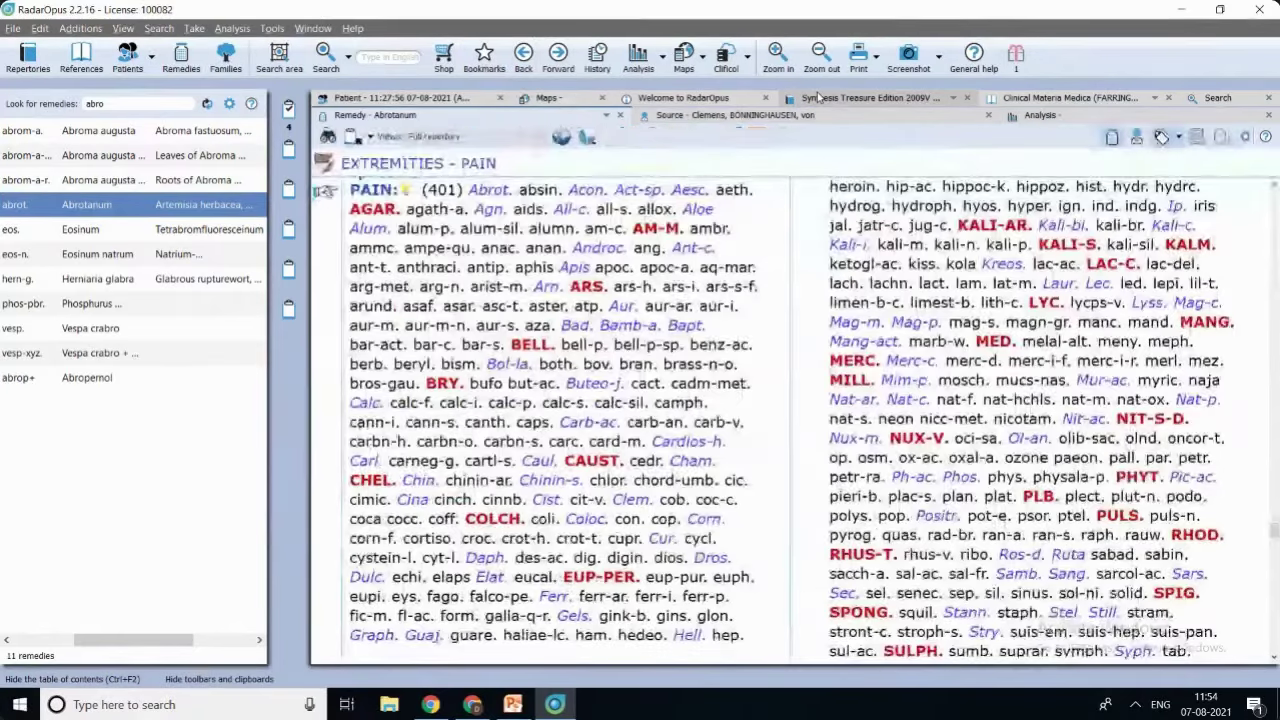
left_click(528, 70)
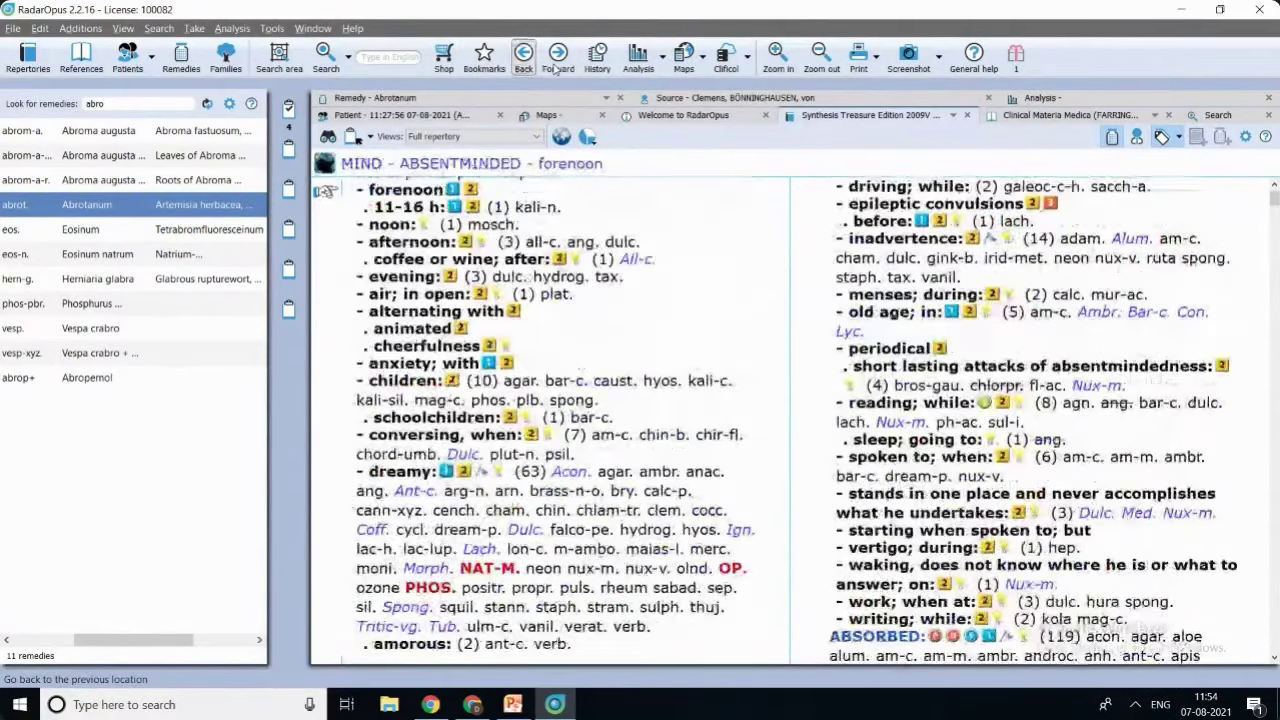
left_click(557, 69)
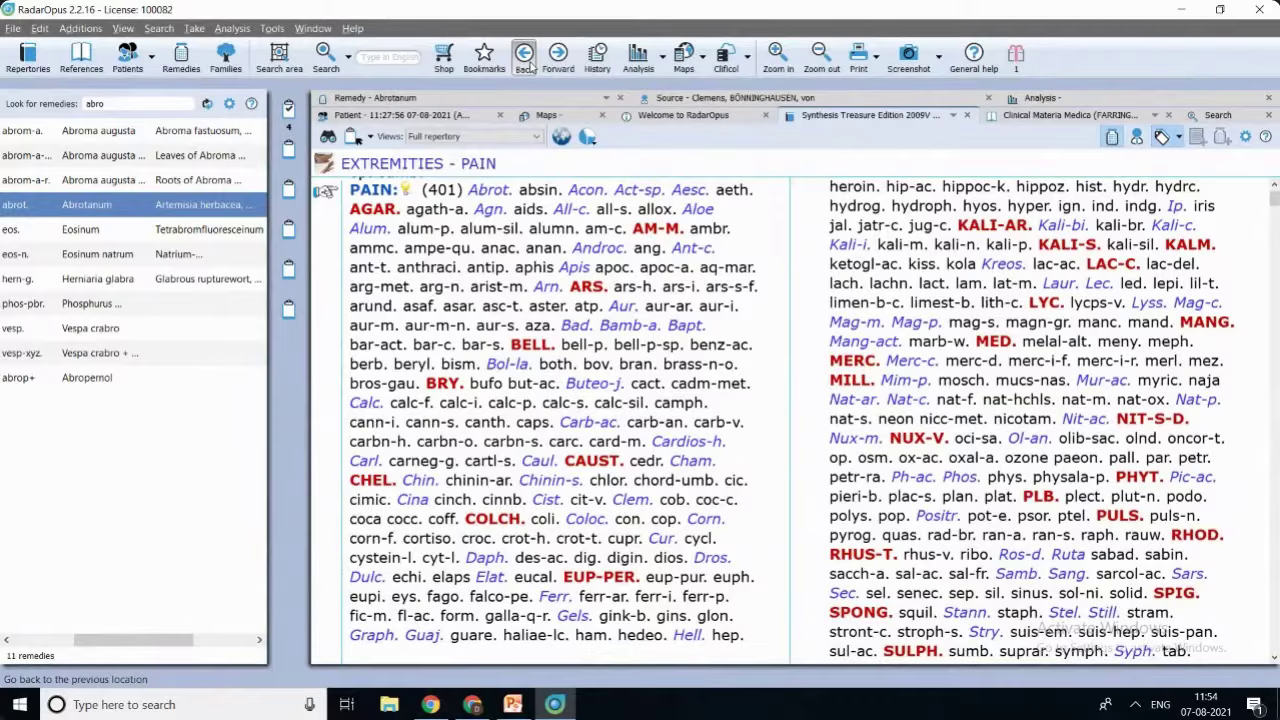
left_click(528, 66)
left_click(528, 66)
left_click(530, 66)
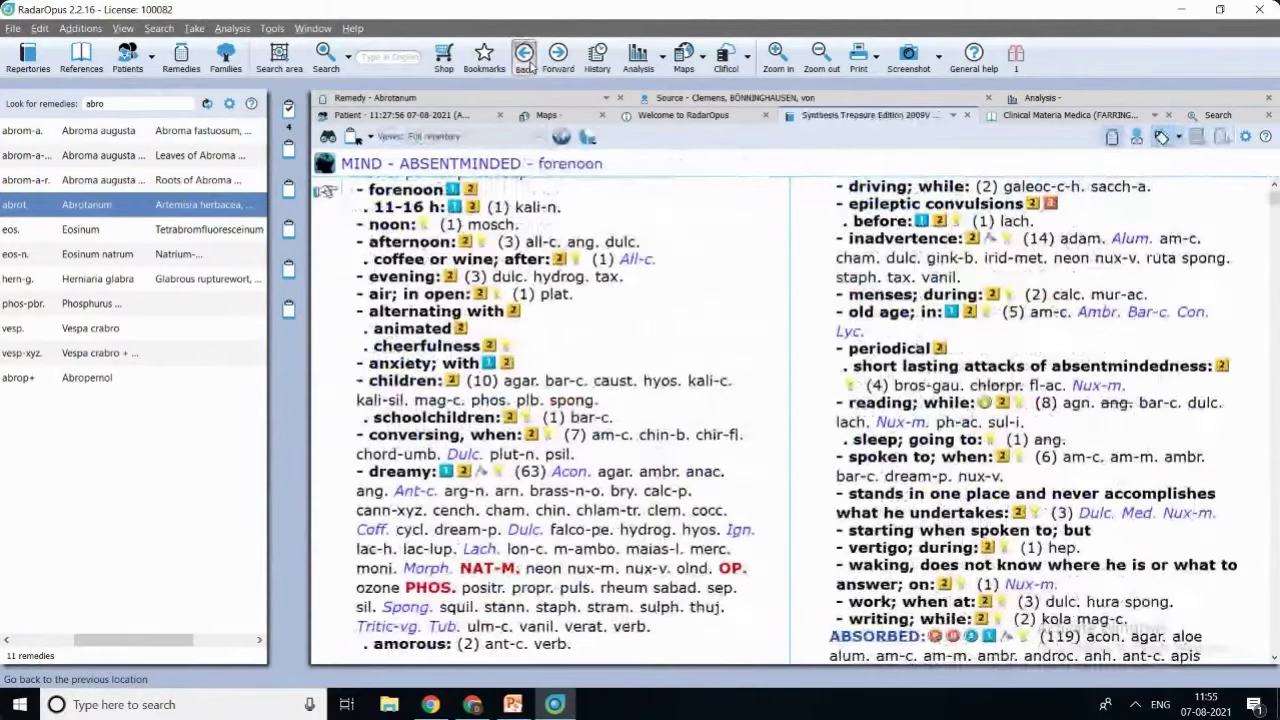
left_click(598, 58)
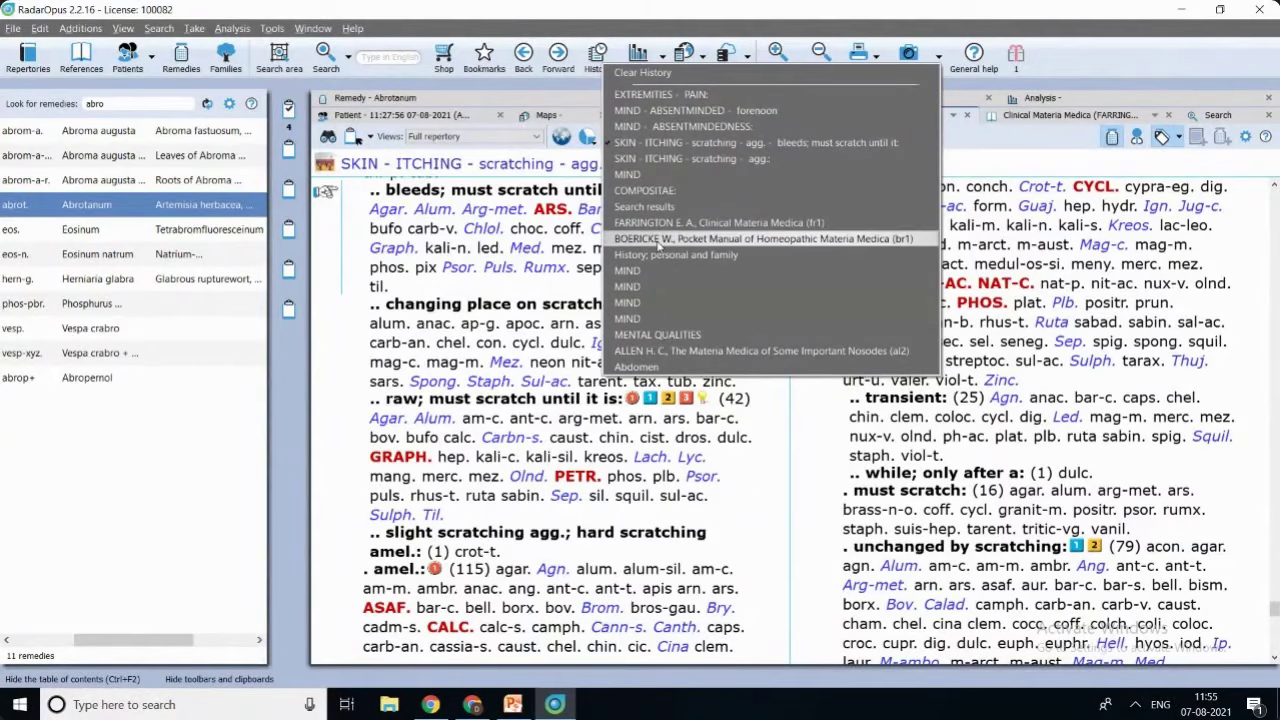
left_click(326, 250)
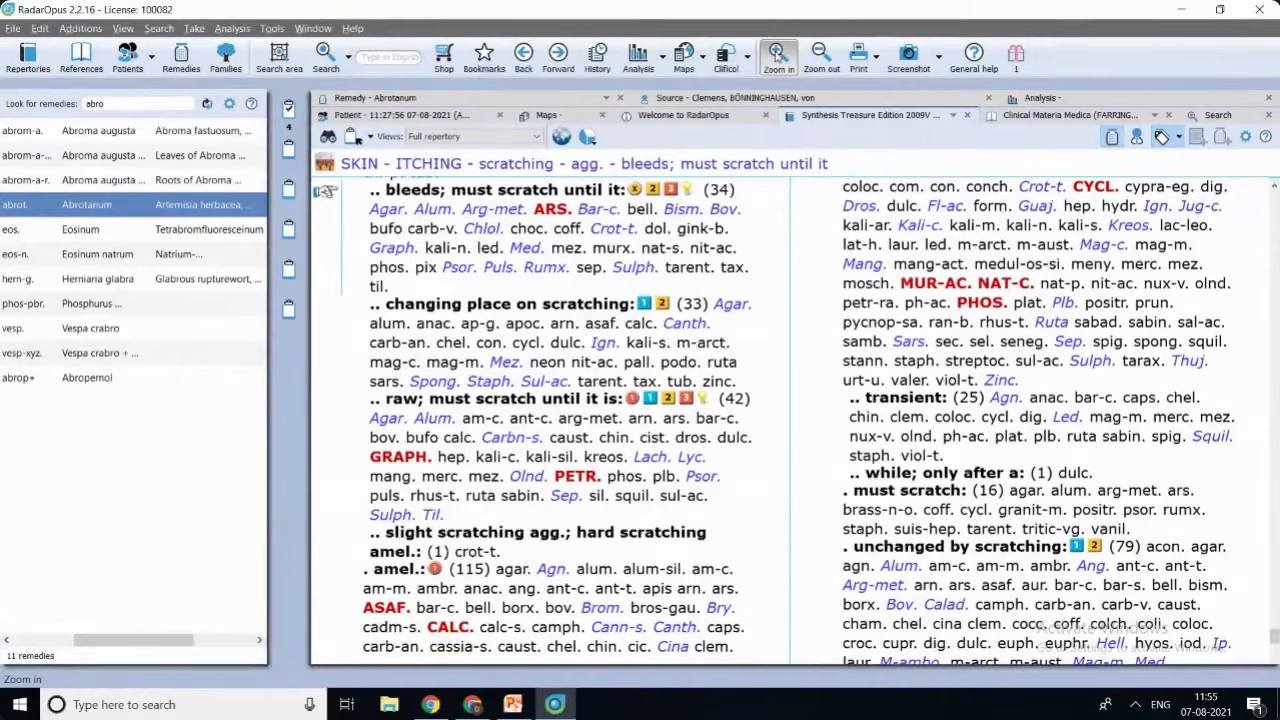
Enlarge the repertory text by three zoom levels, and take a screenshot, closing its preview without saving.
left_click(777, 52)
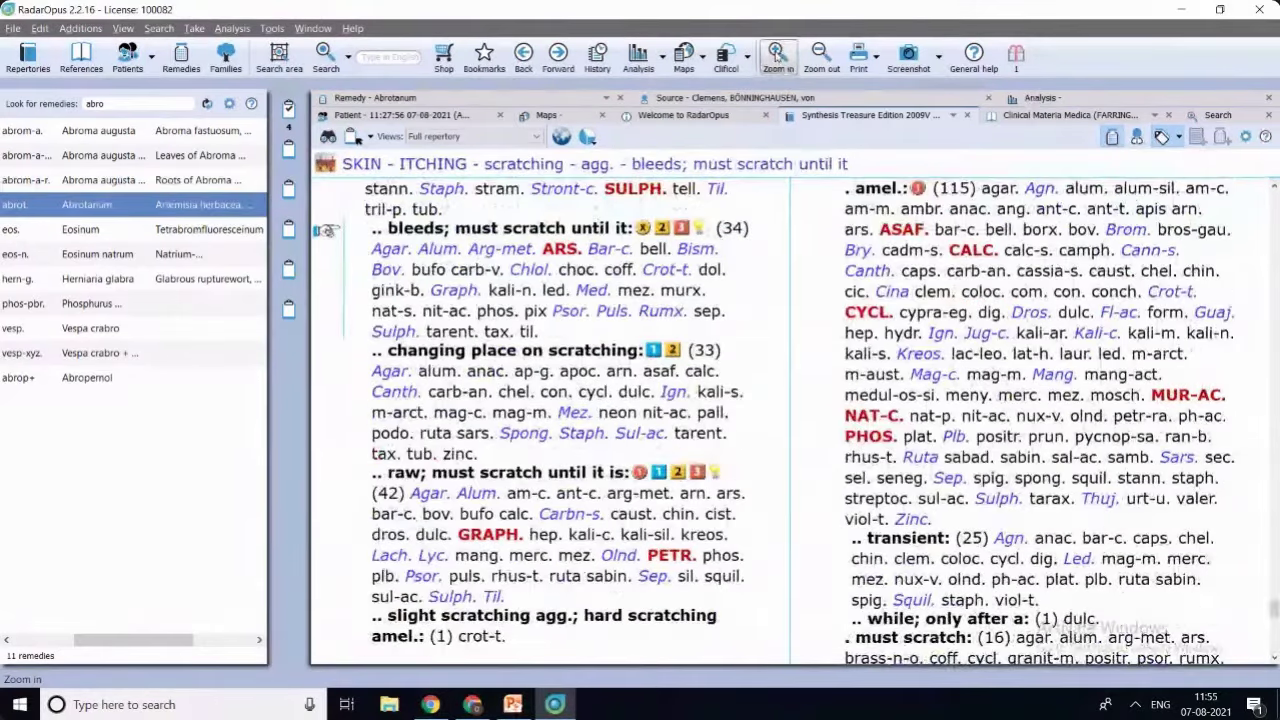
left_click(777, 52)
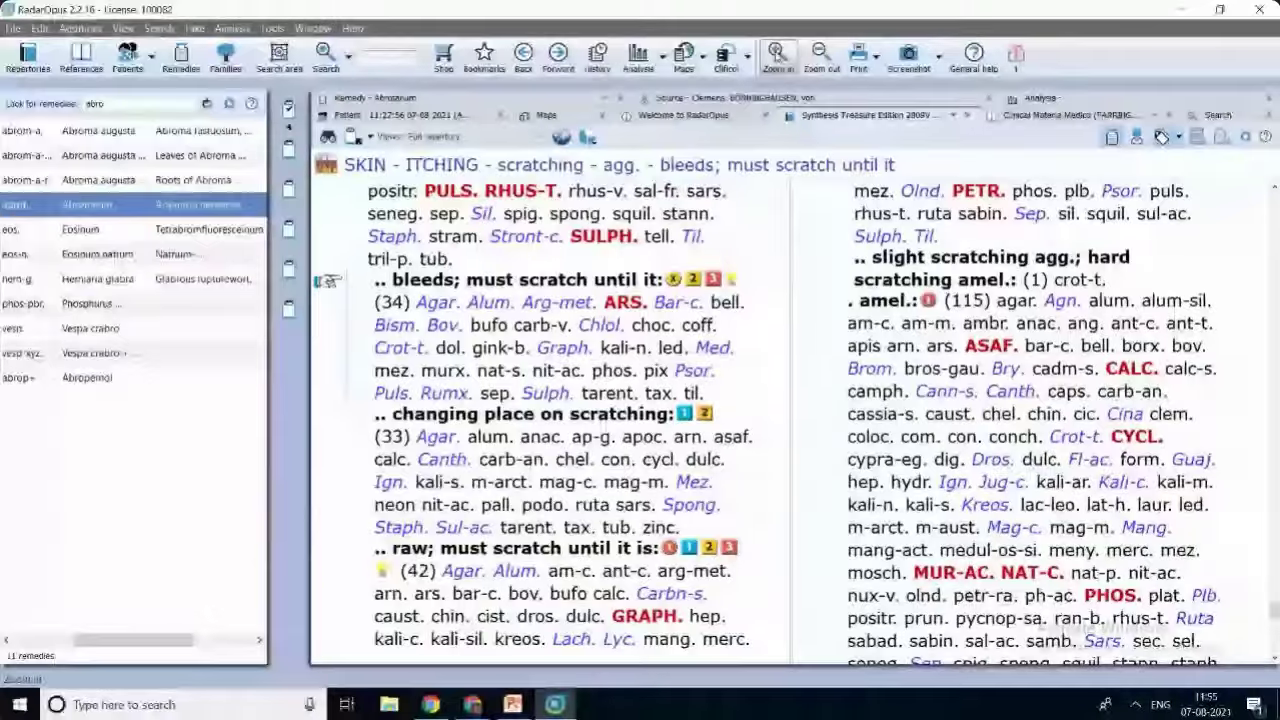
left_click(777, 52)
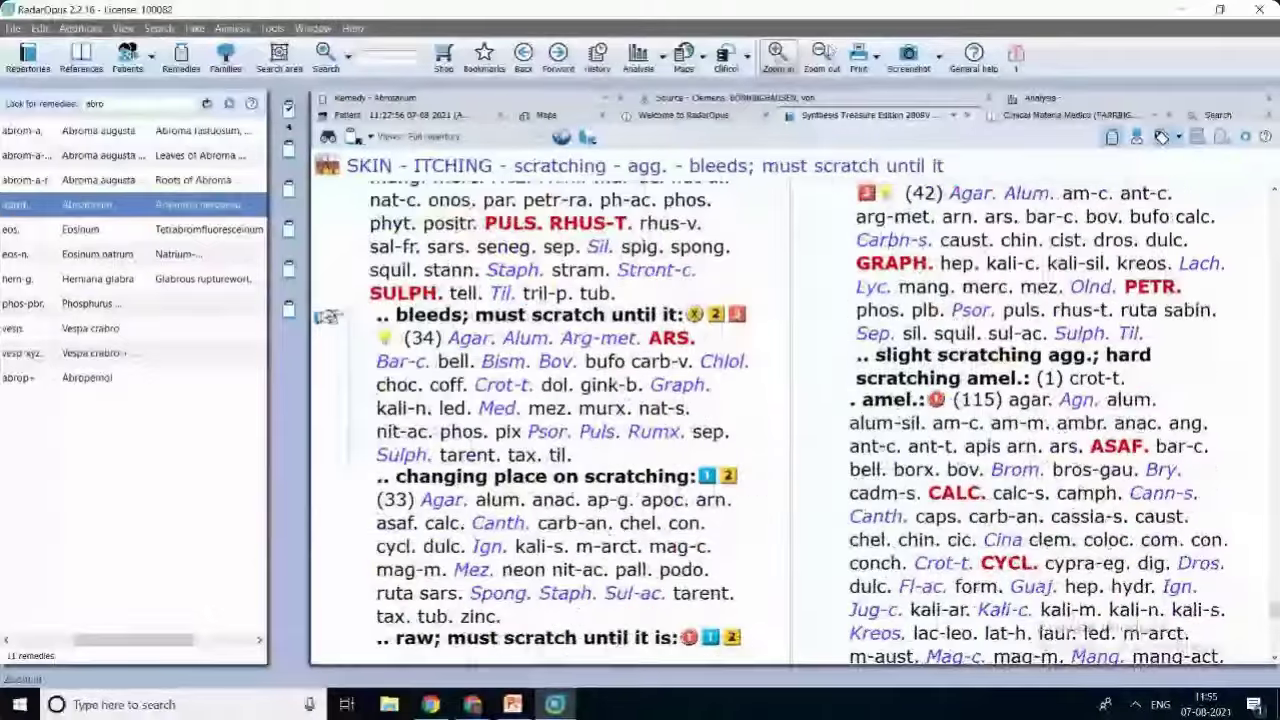
left_click(897, 62)
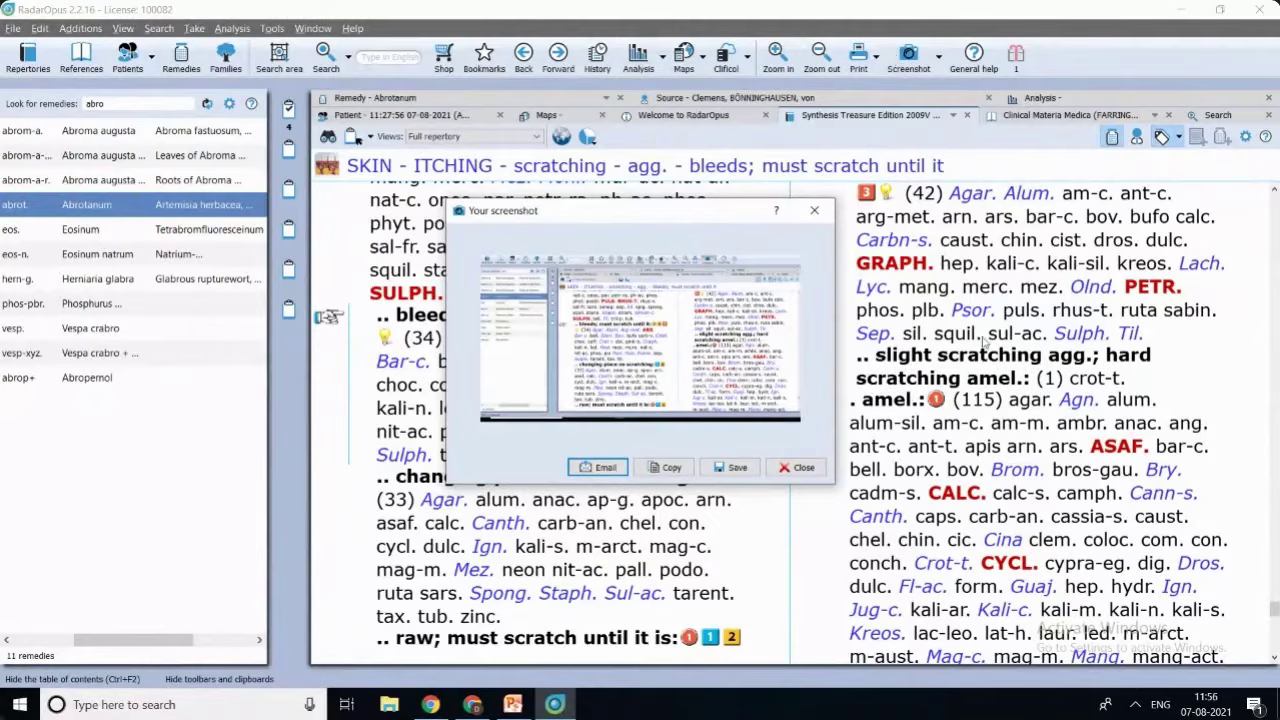
left_click(826, 212)
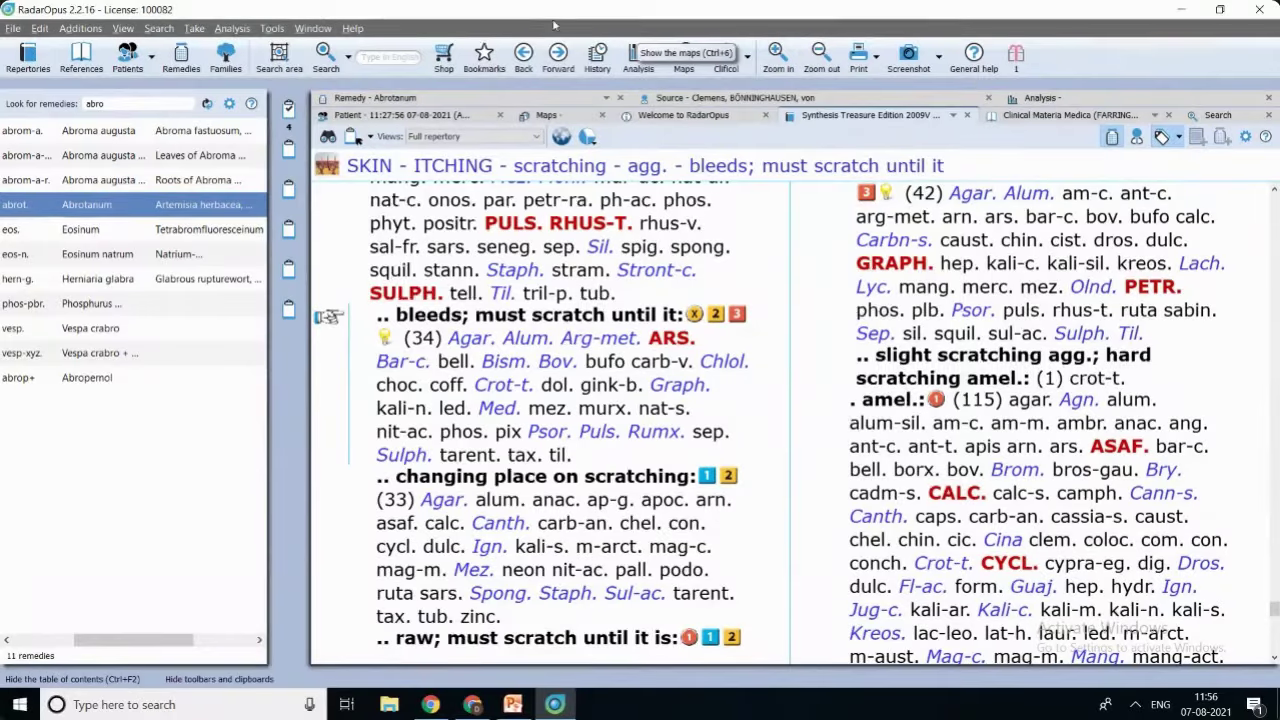
View the available help and support options, and try to open the RadarOpus manual.
left_click(354, 29)
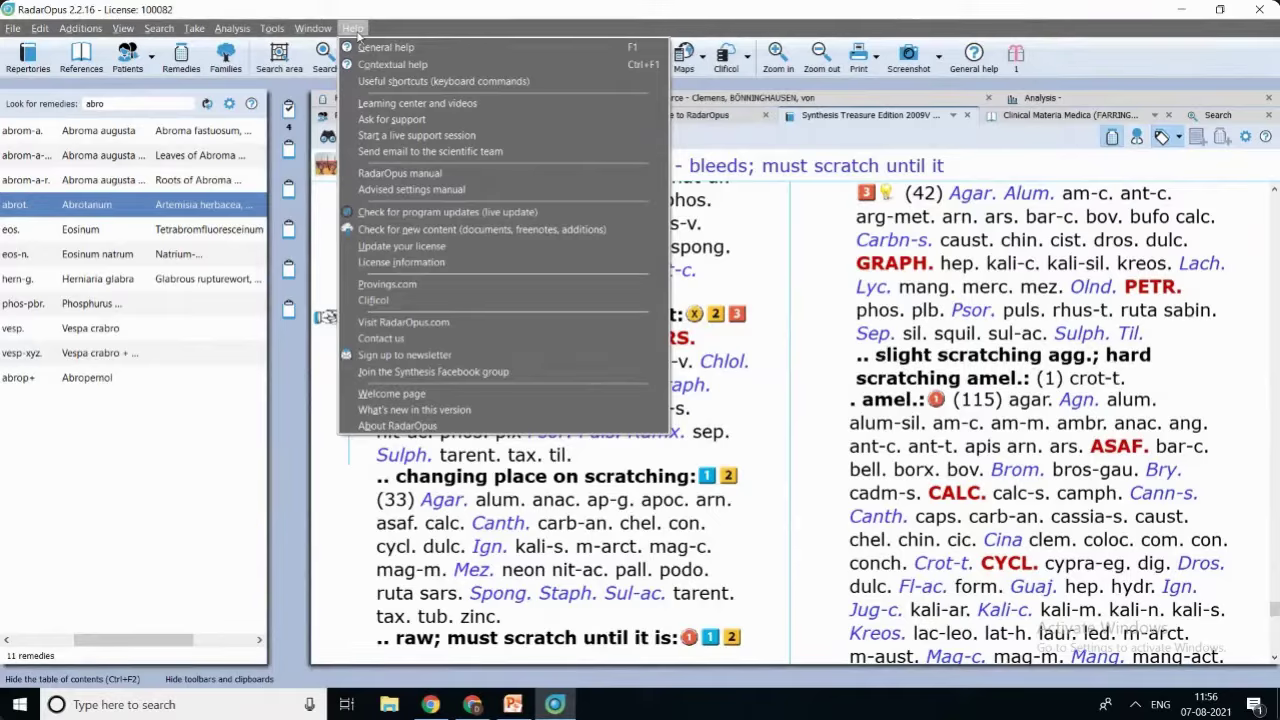
left_click(395, 175)
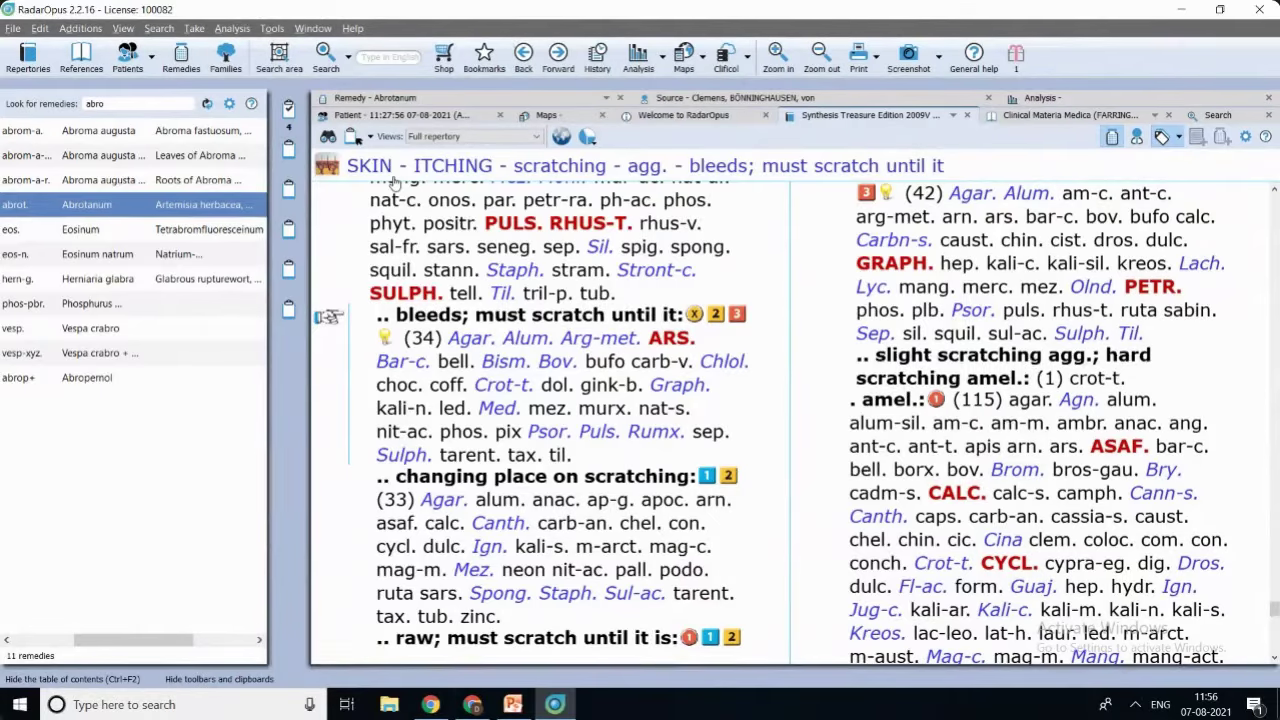
left_click(357, 29)
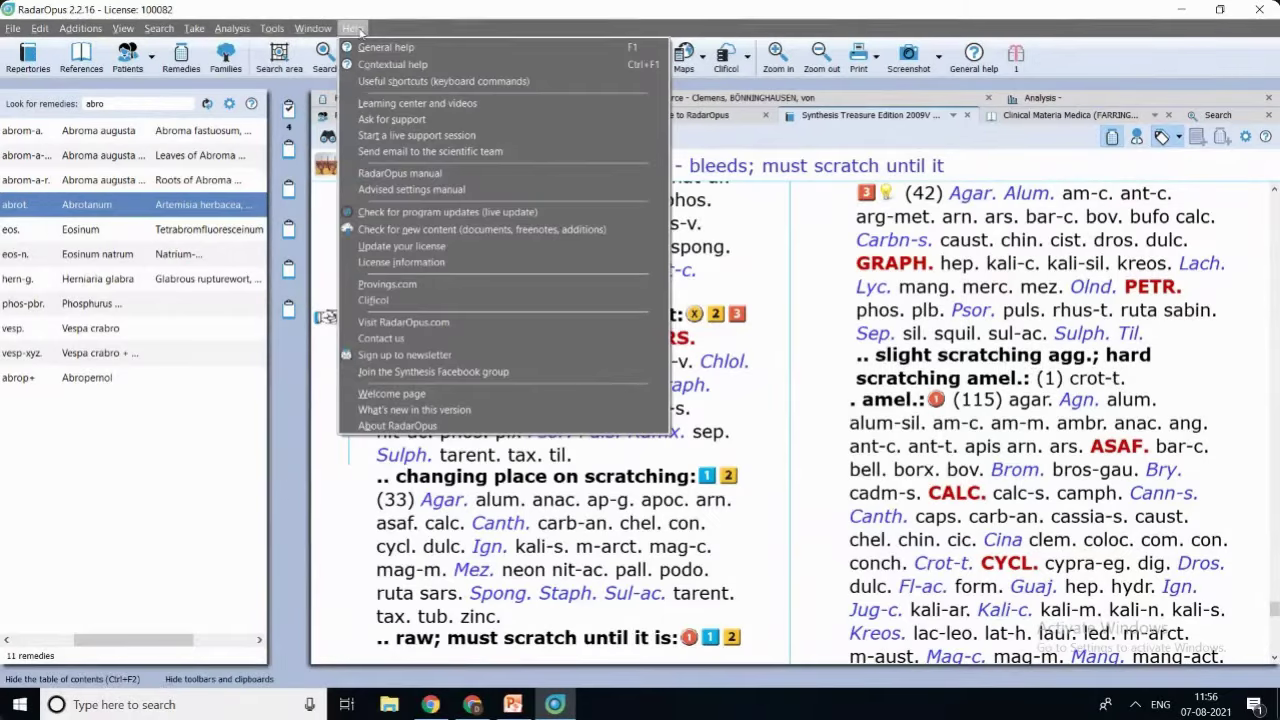
left_click(388, 175)
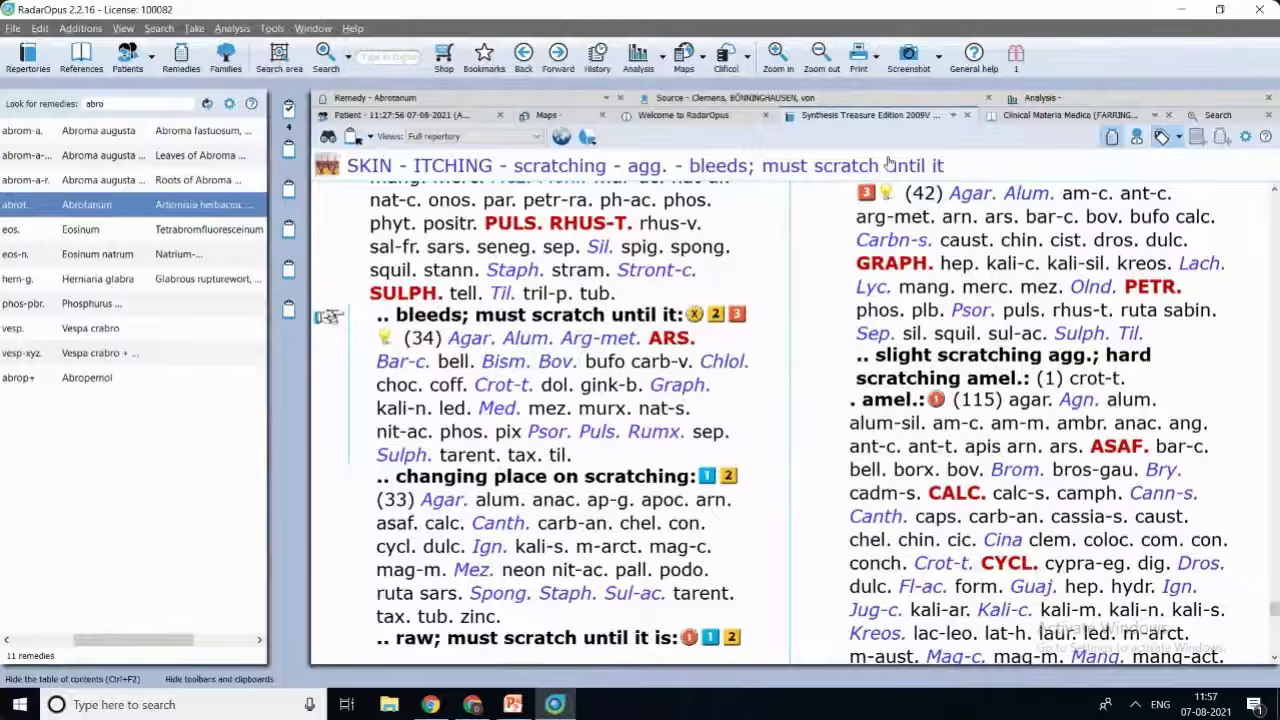
Switch to the PPt.pptx presentation in PowerPoint and start the slide show from the closing thank-you slide.
left_click(1185, 12)
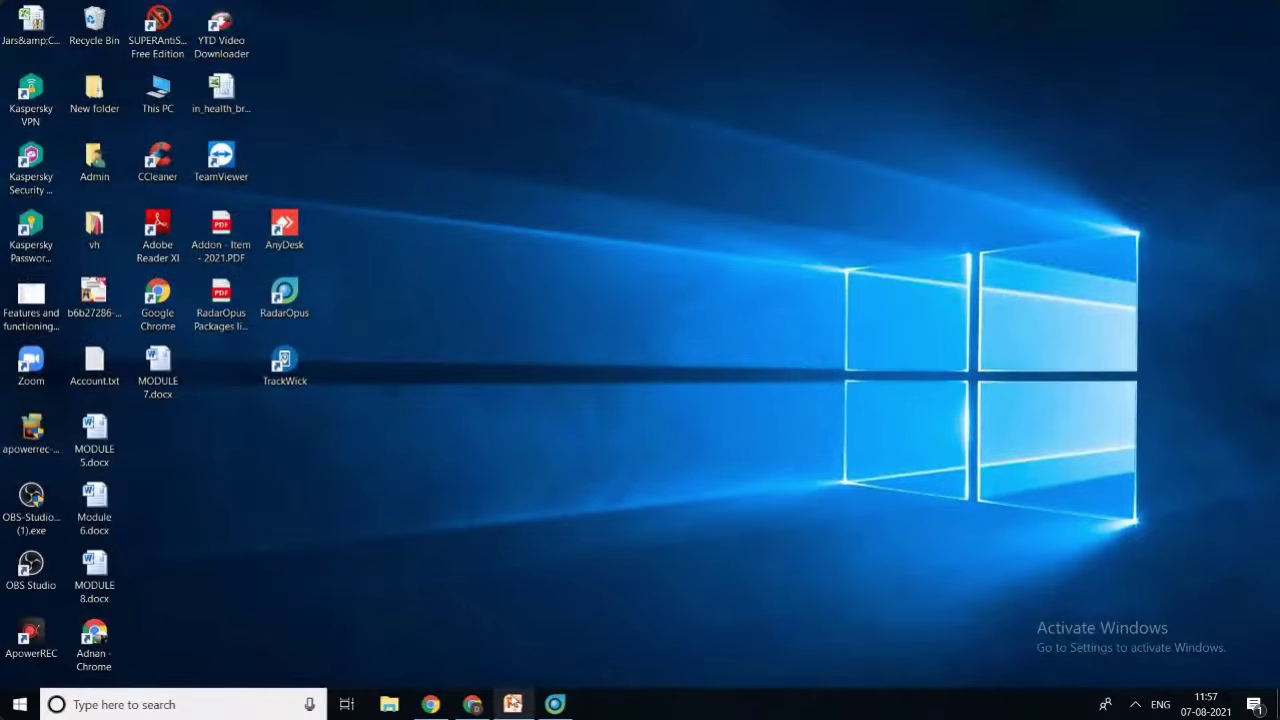
mouse_move(512, 704)
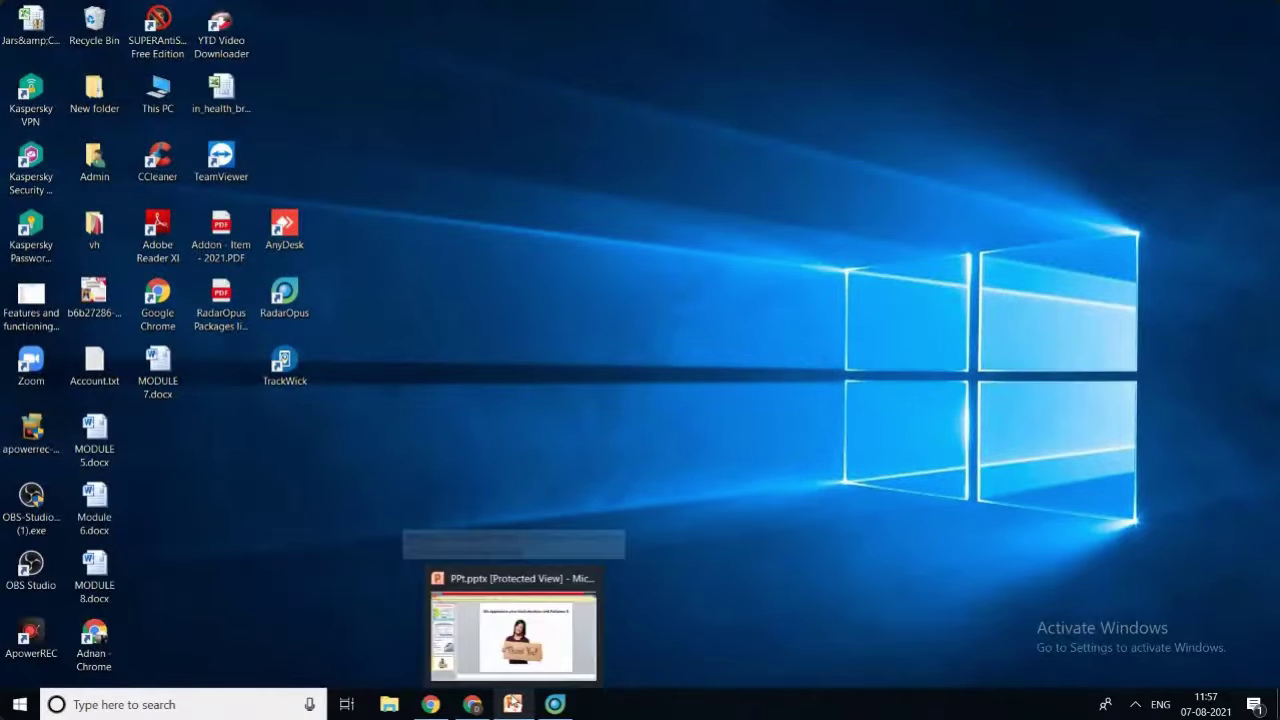
left_click(531, 672)
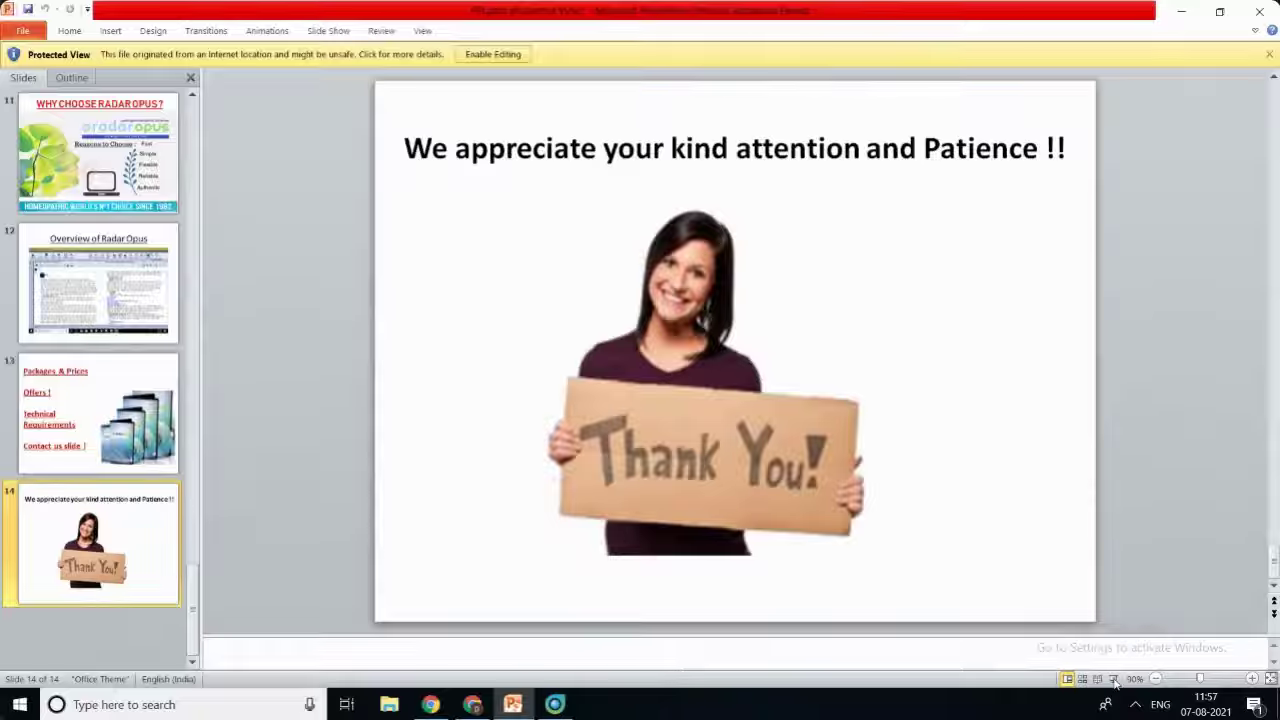
left_click(1113, 679)
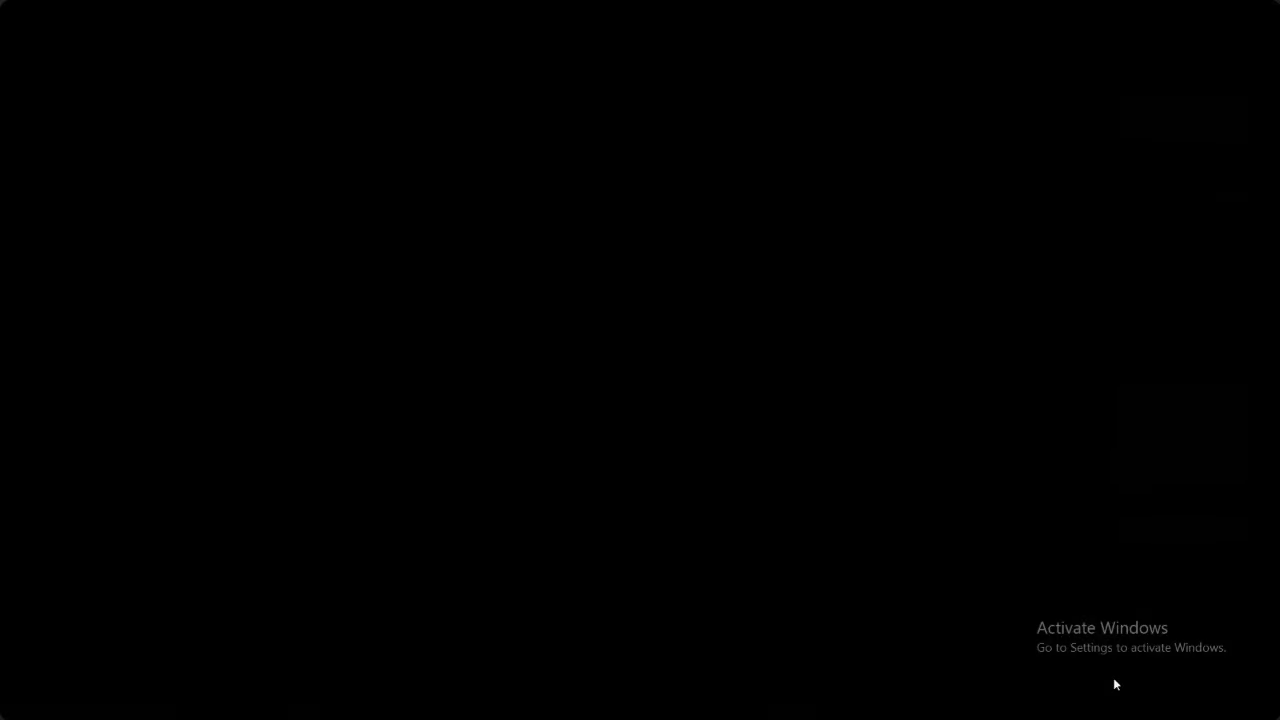